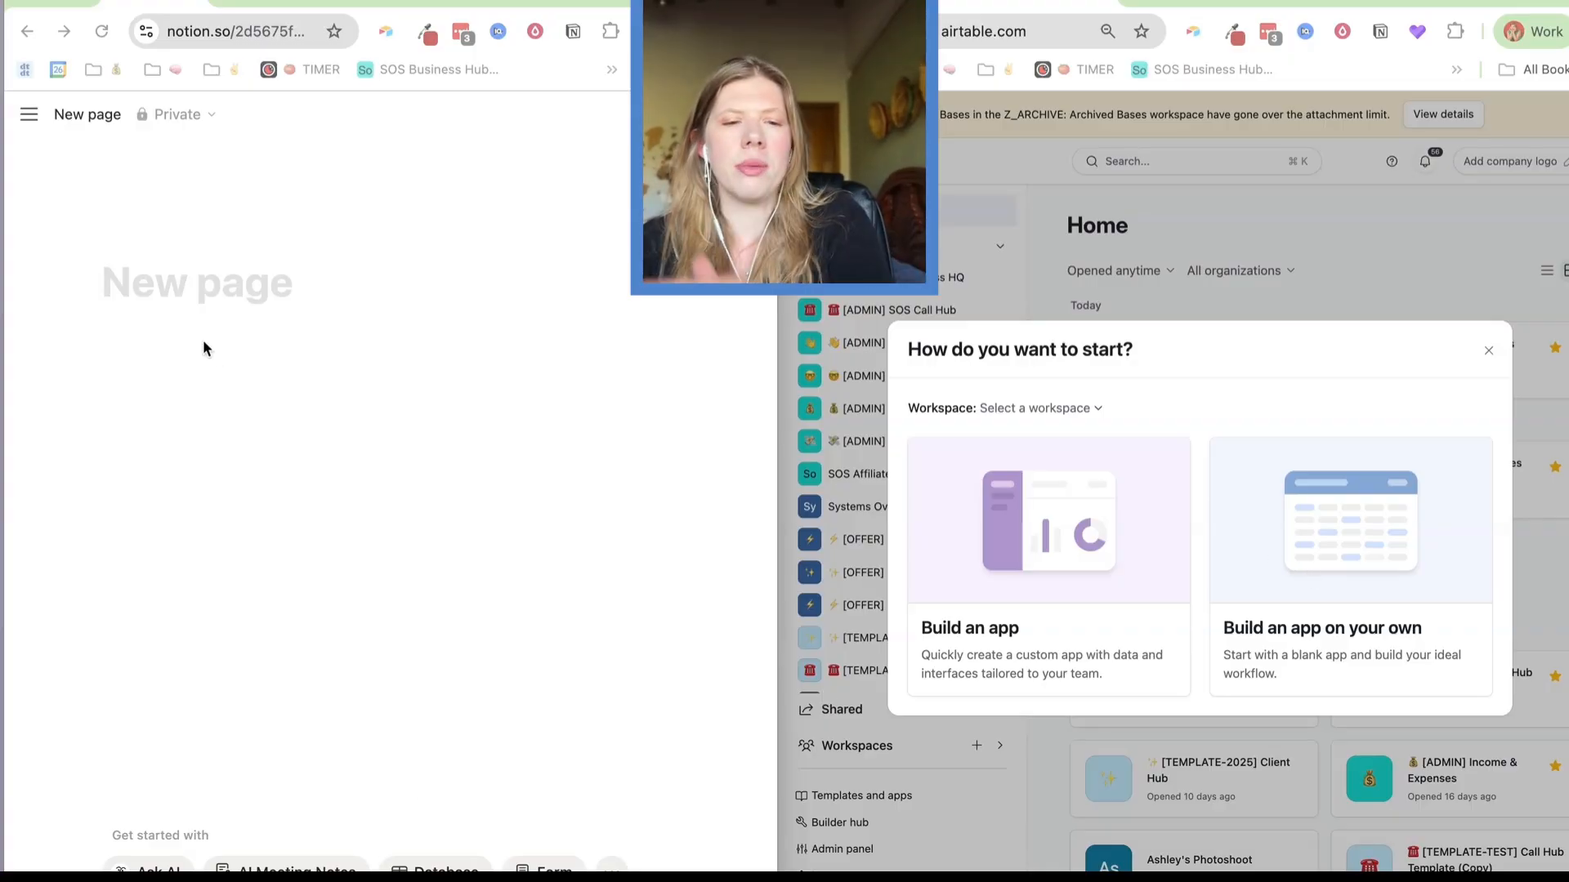
Start a Notion AI prompt on the new page describing an online coach's group program and requesting a Client Hub for Applications, Leads and Clients.
left_click(103, 283)
left_click(151, 868)
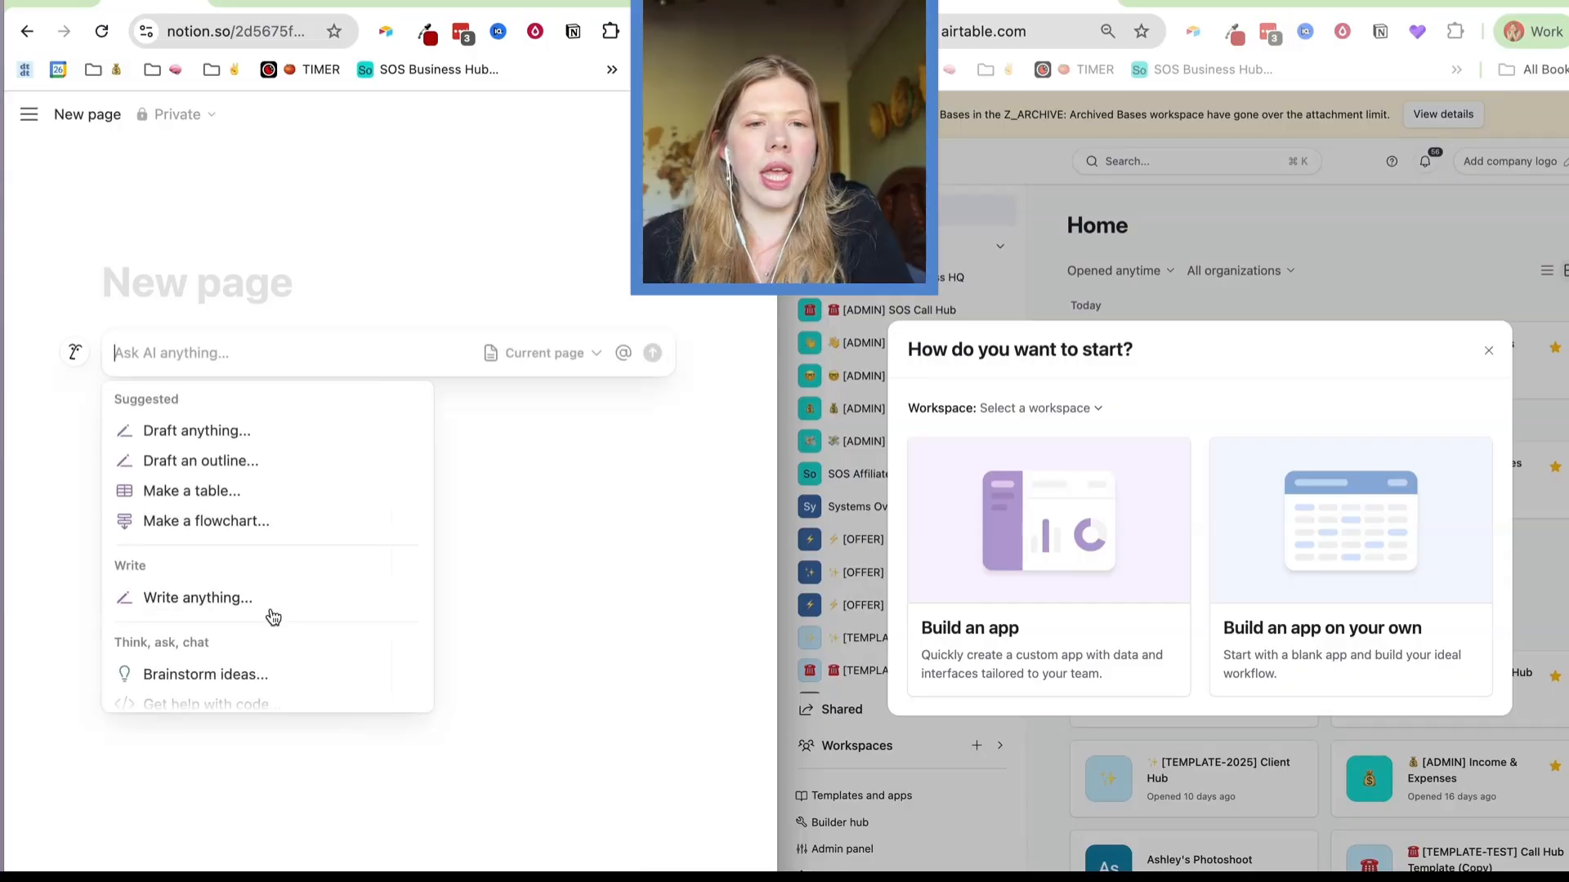
type("I am a Online Coach with a Group Program. I have ap")
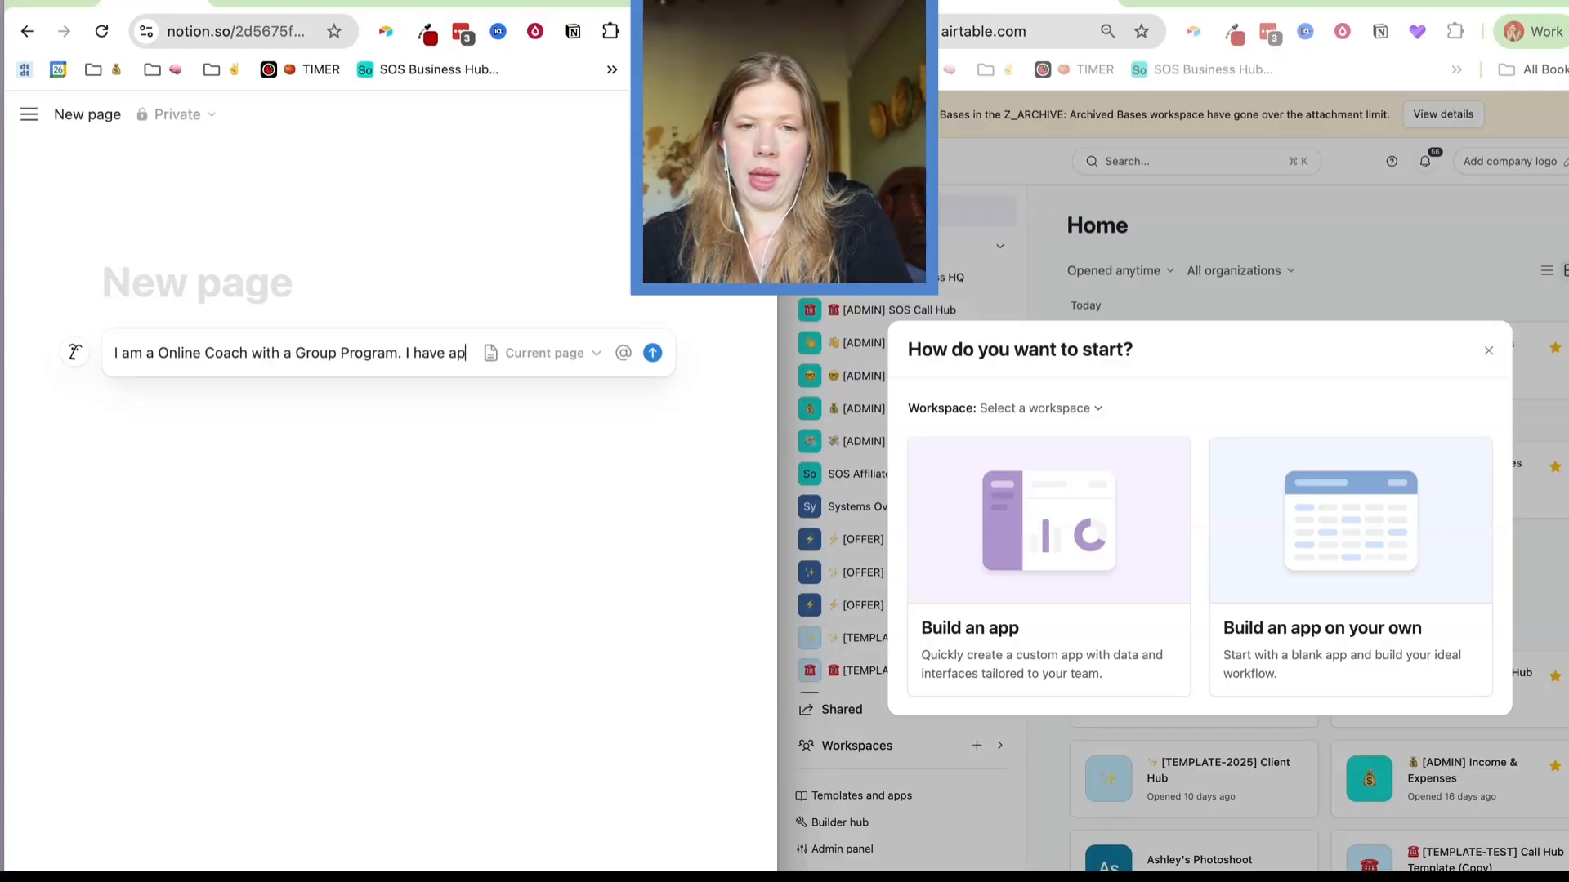
type("plications f")
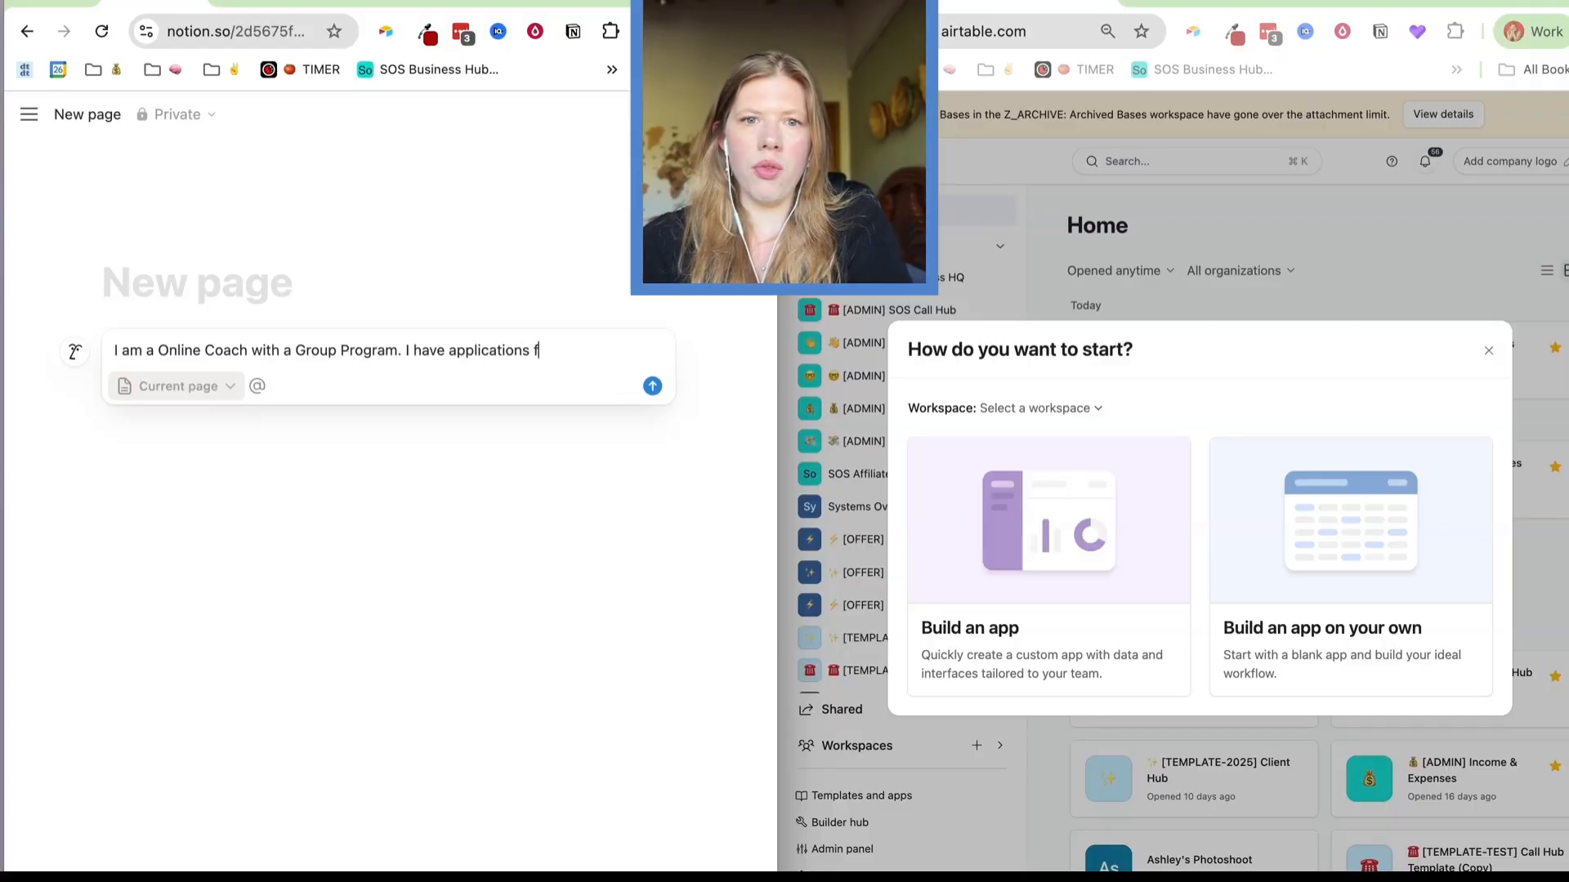
type("or the program tha")
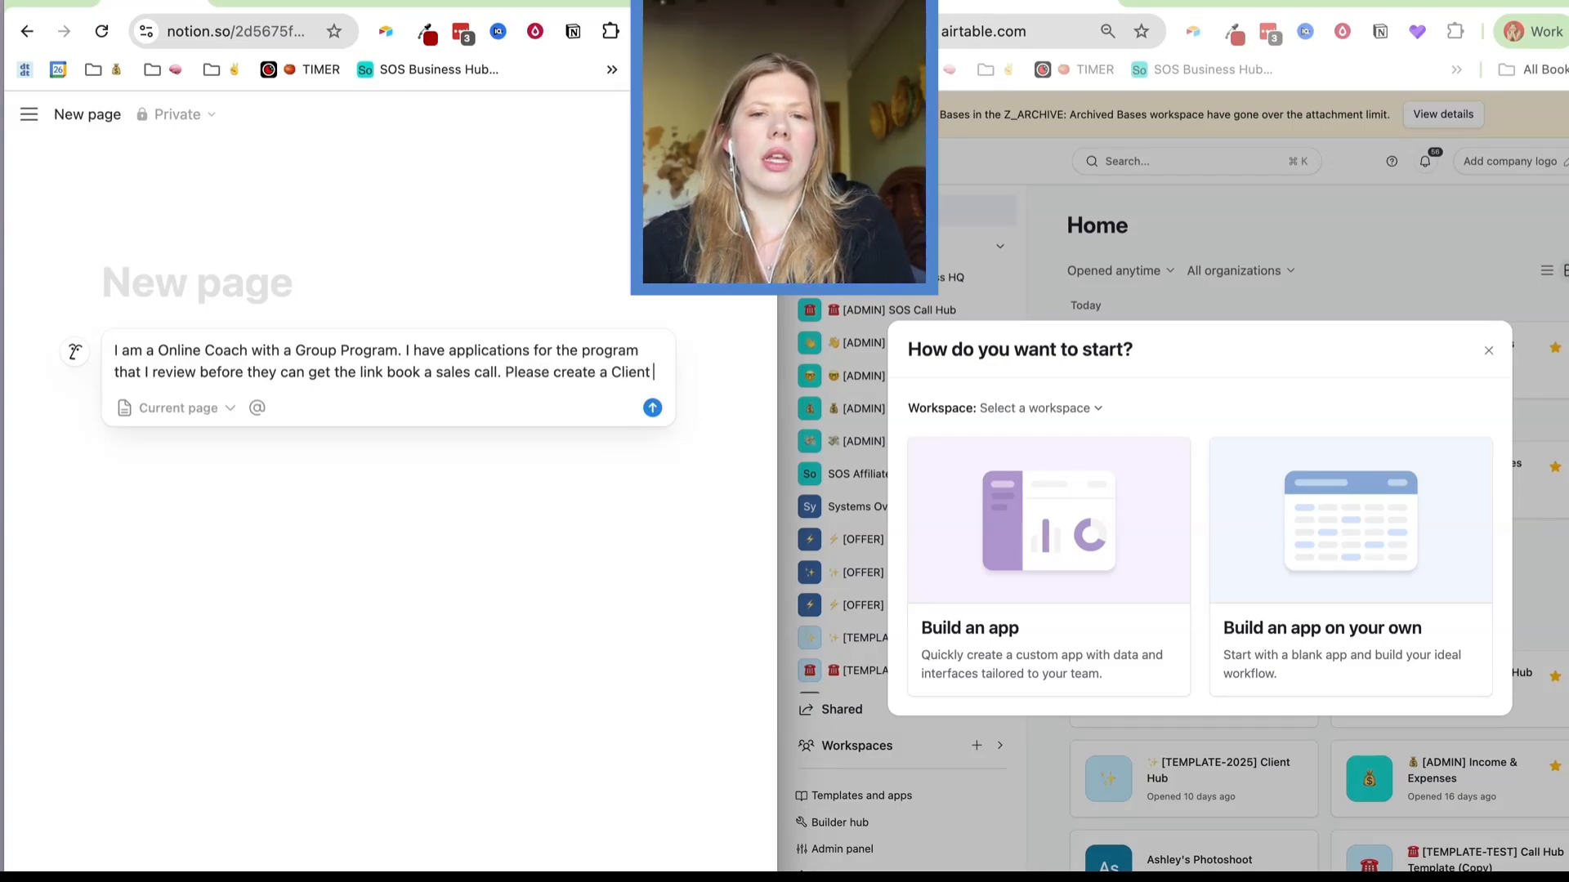
type("Hub")
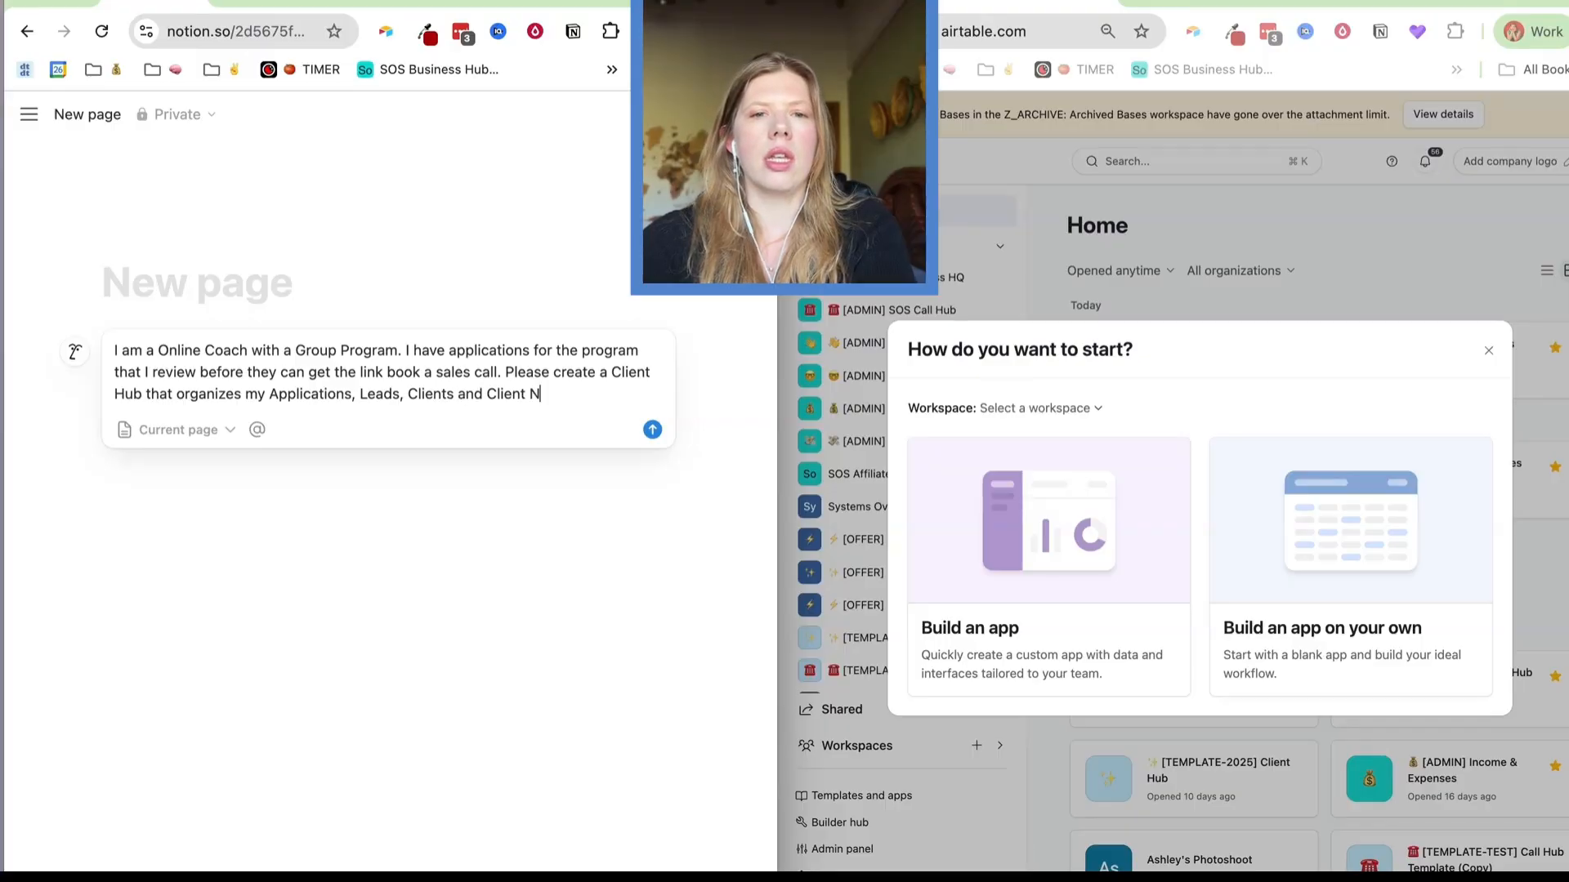
Add "Sales Calles" before Clients in the prompt and finish its last sentence with "Client Notes".
key("BackSpace")
type("Sa")
left_click(408, 394)
type("Sales Calles ")
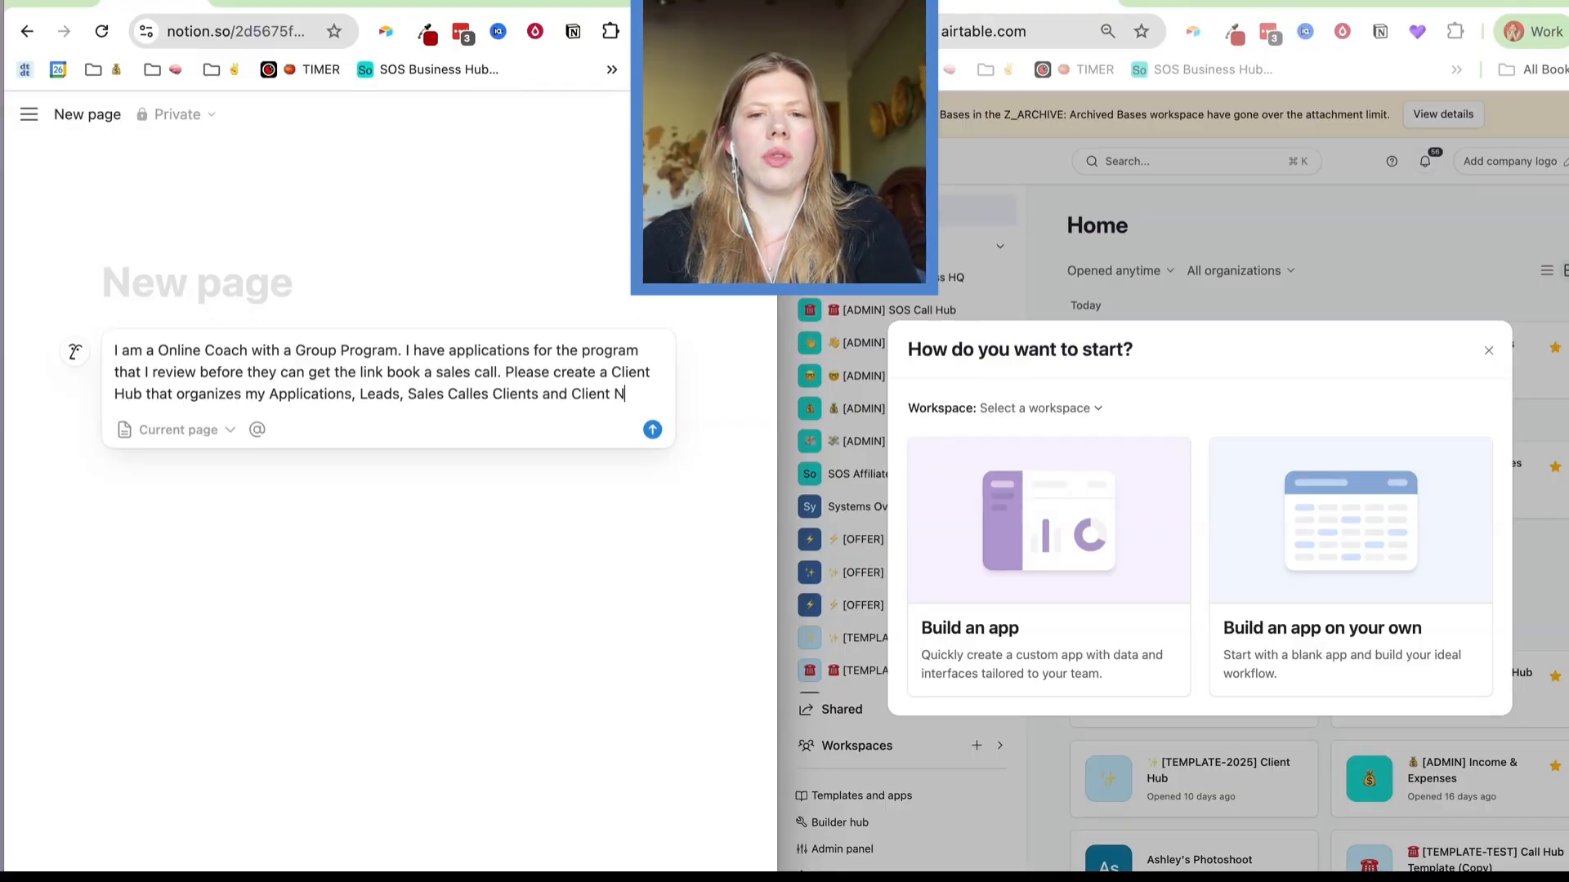
type("ortes")
key("BackSpace")
type("s")
Copy the whole prompt for reuse and submit it to Notion AI.
key("super+a")
key("ctrl+c")
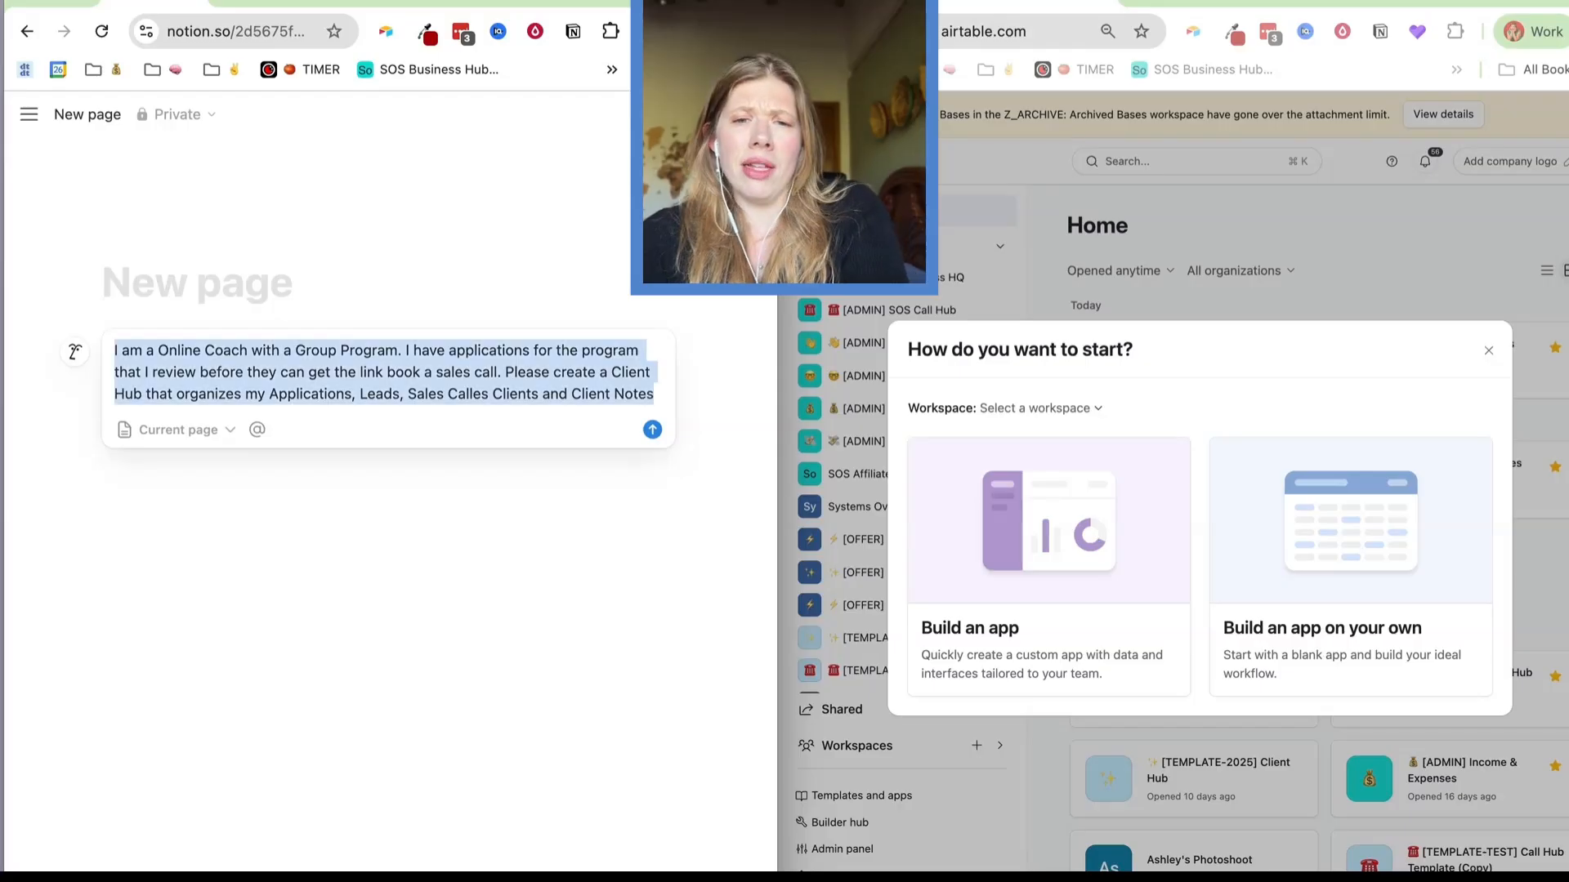
left_click(652, 431)
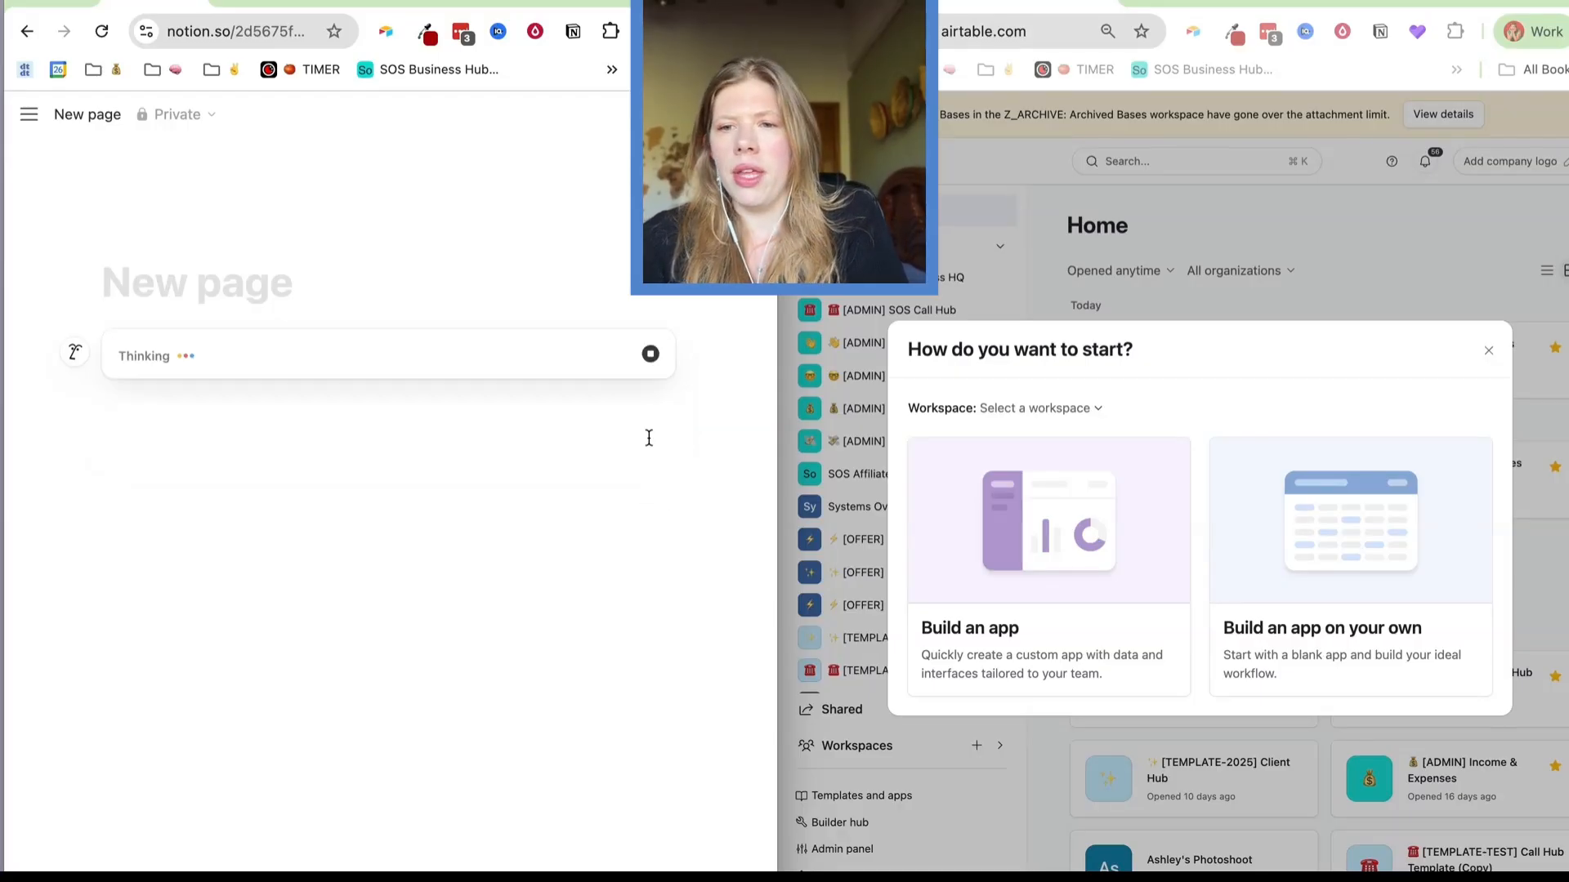
Switch to Airtable and start building an app with AI in the "Systems Over Stress HQ" workspace.
left_click(1004, 615)
left_click(1066, 409)
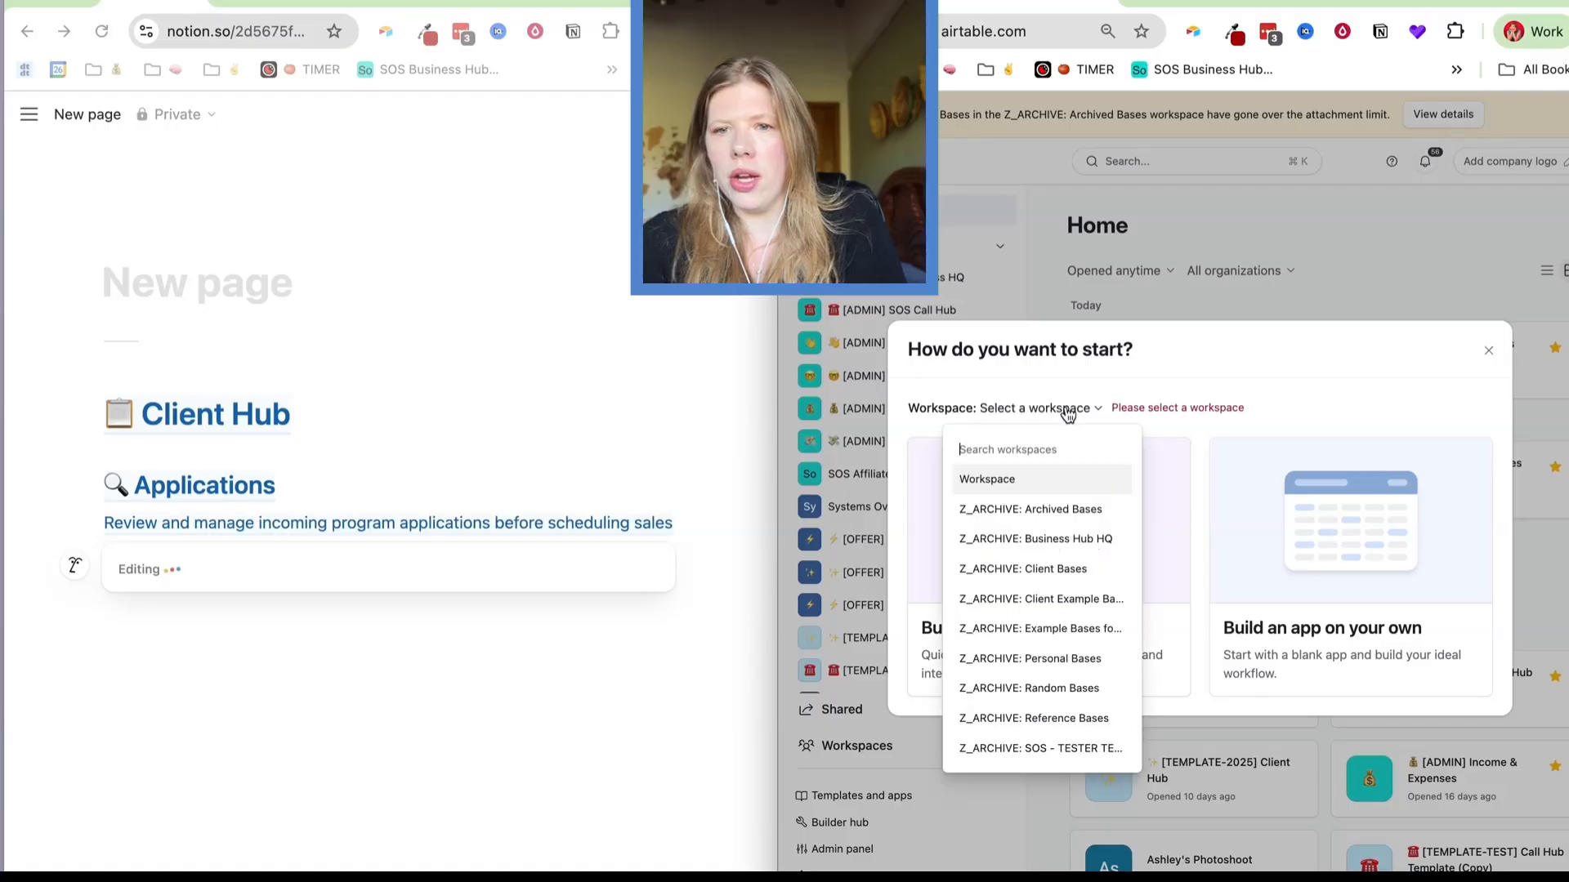
type("system")
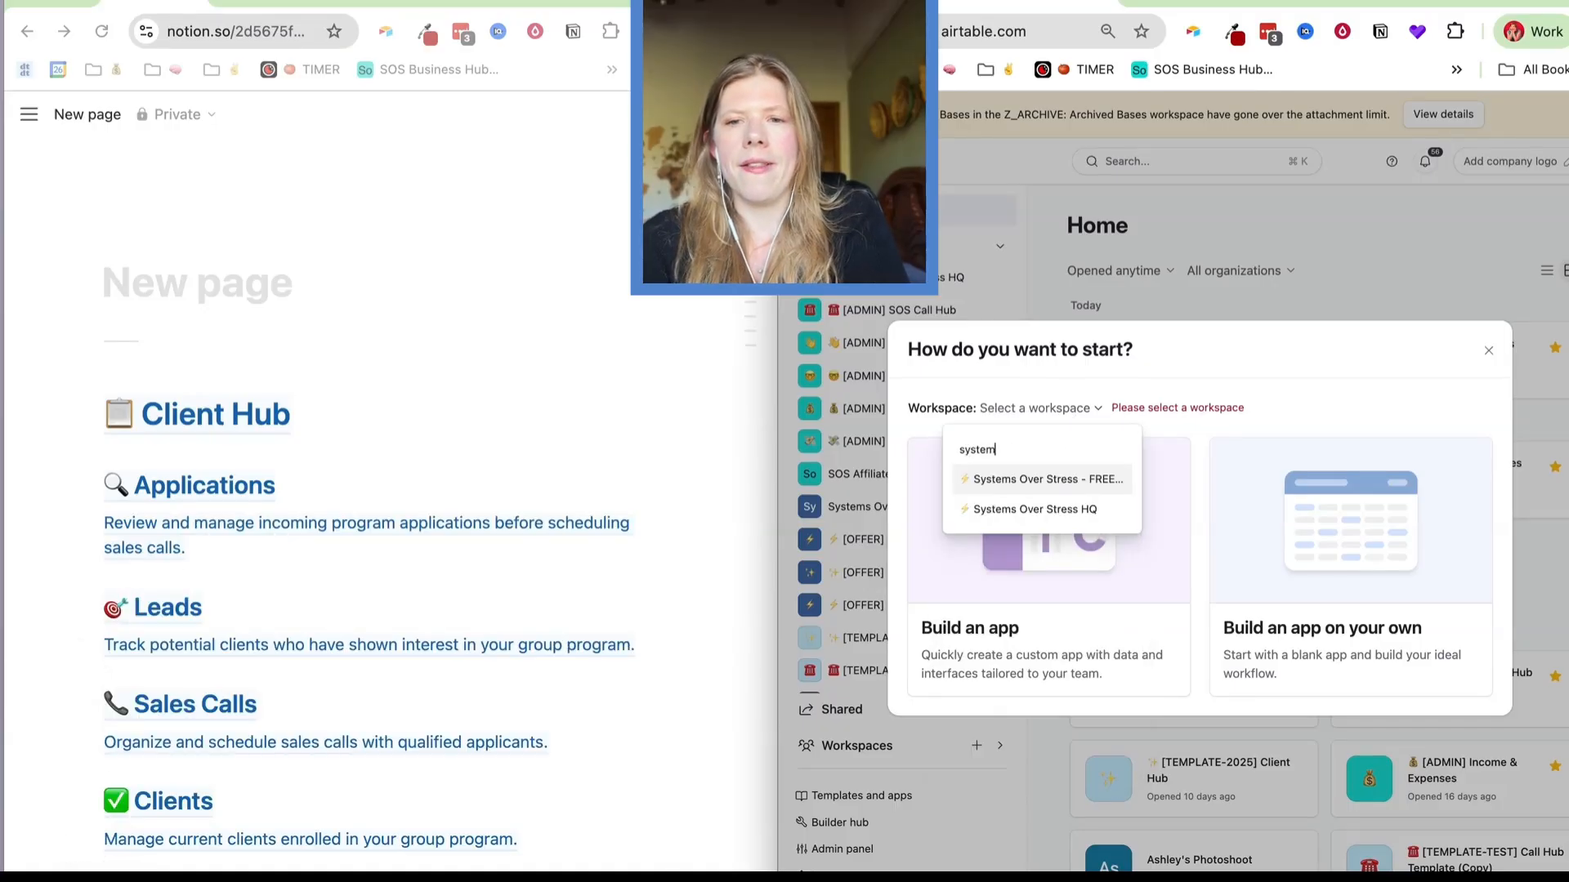
left_click(1034, 509)
left_click(993, 645)
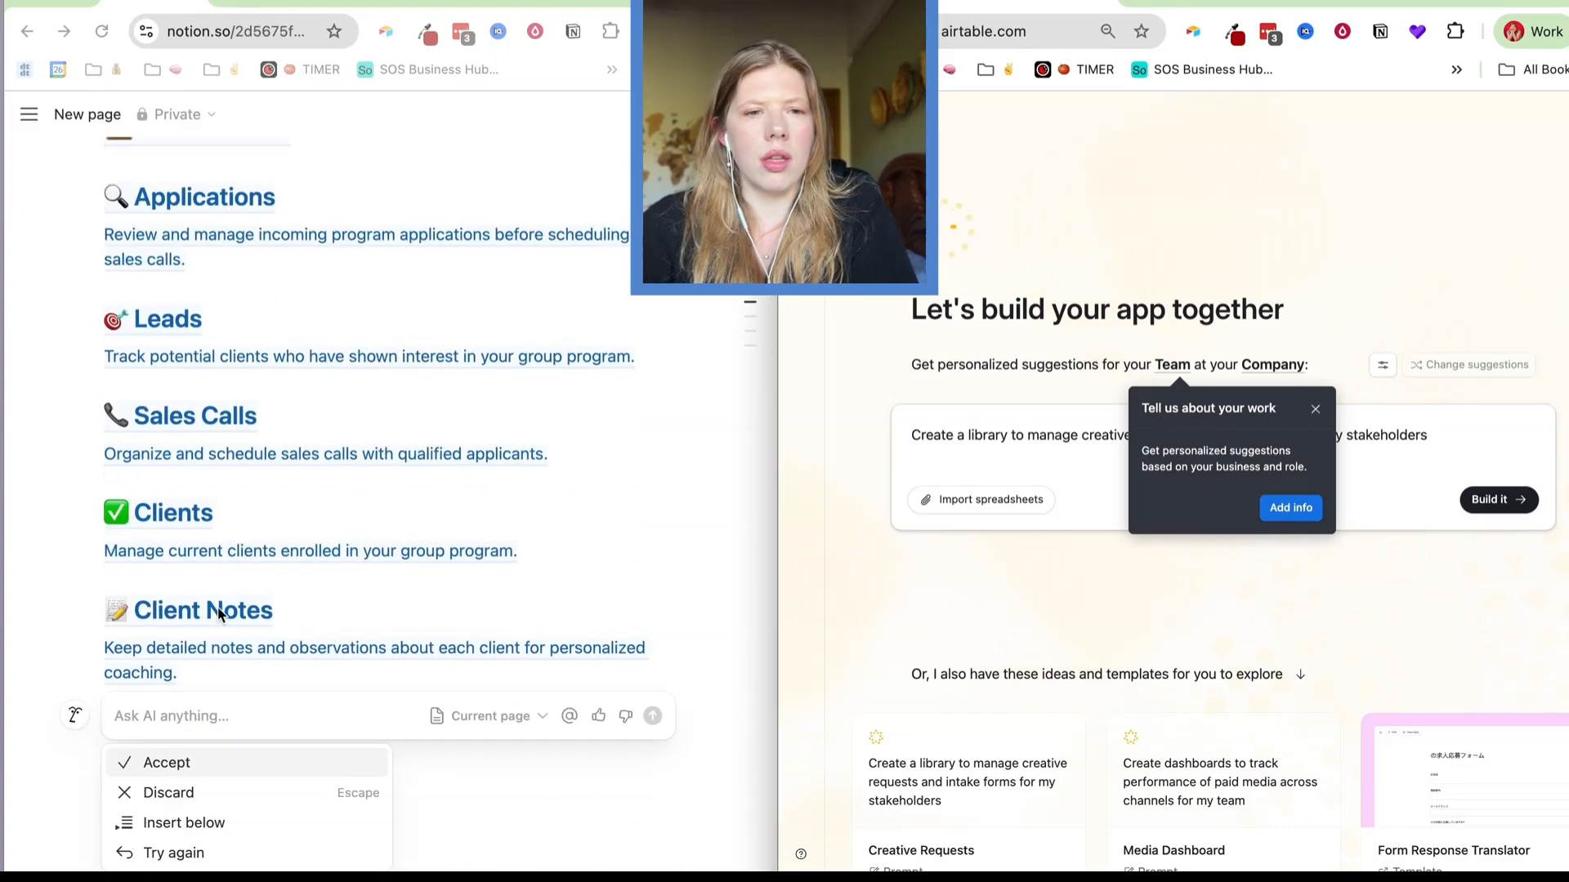
Dismiss the work-info tip, replace Airtable's sample prompt with the copied Client Hub prompt, and start the build.
left_click(940, 436)
left_click(1316, 408)
key("ctrl+a")
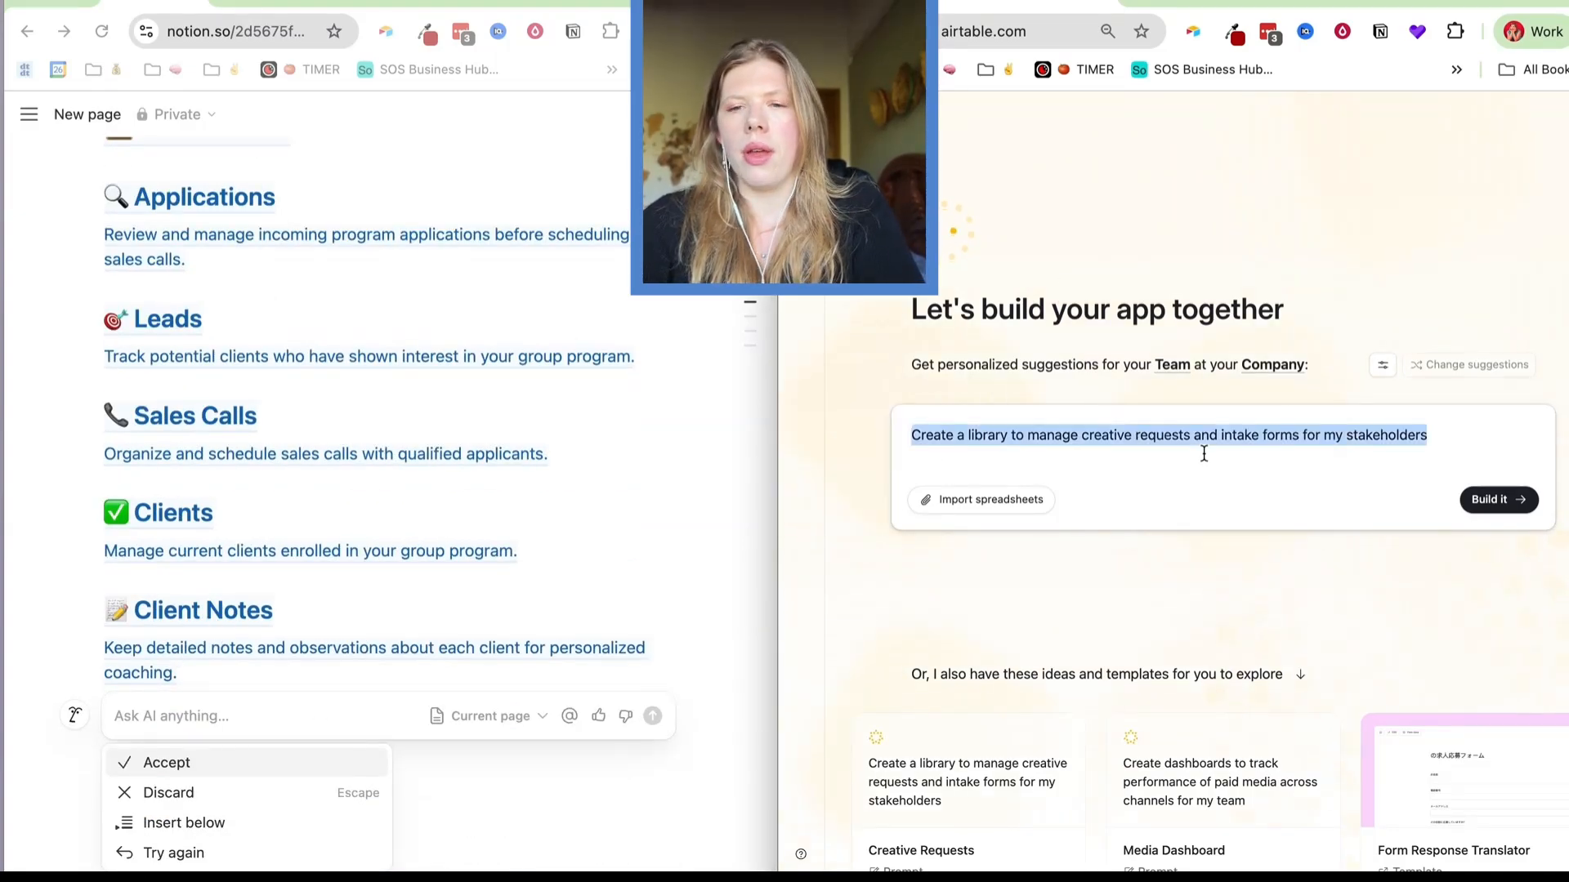
key("ctrl+v")
left_click(1498, 520)
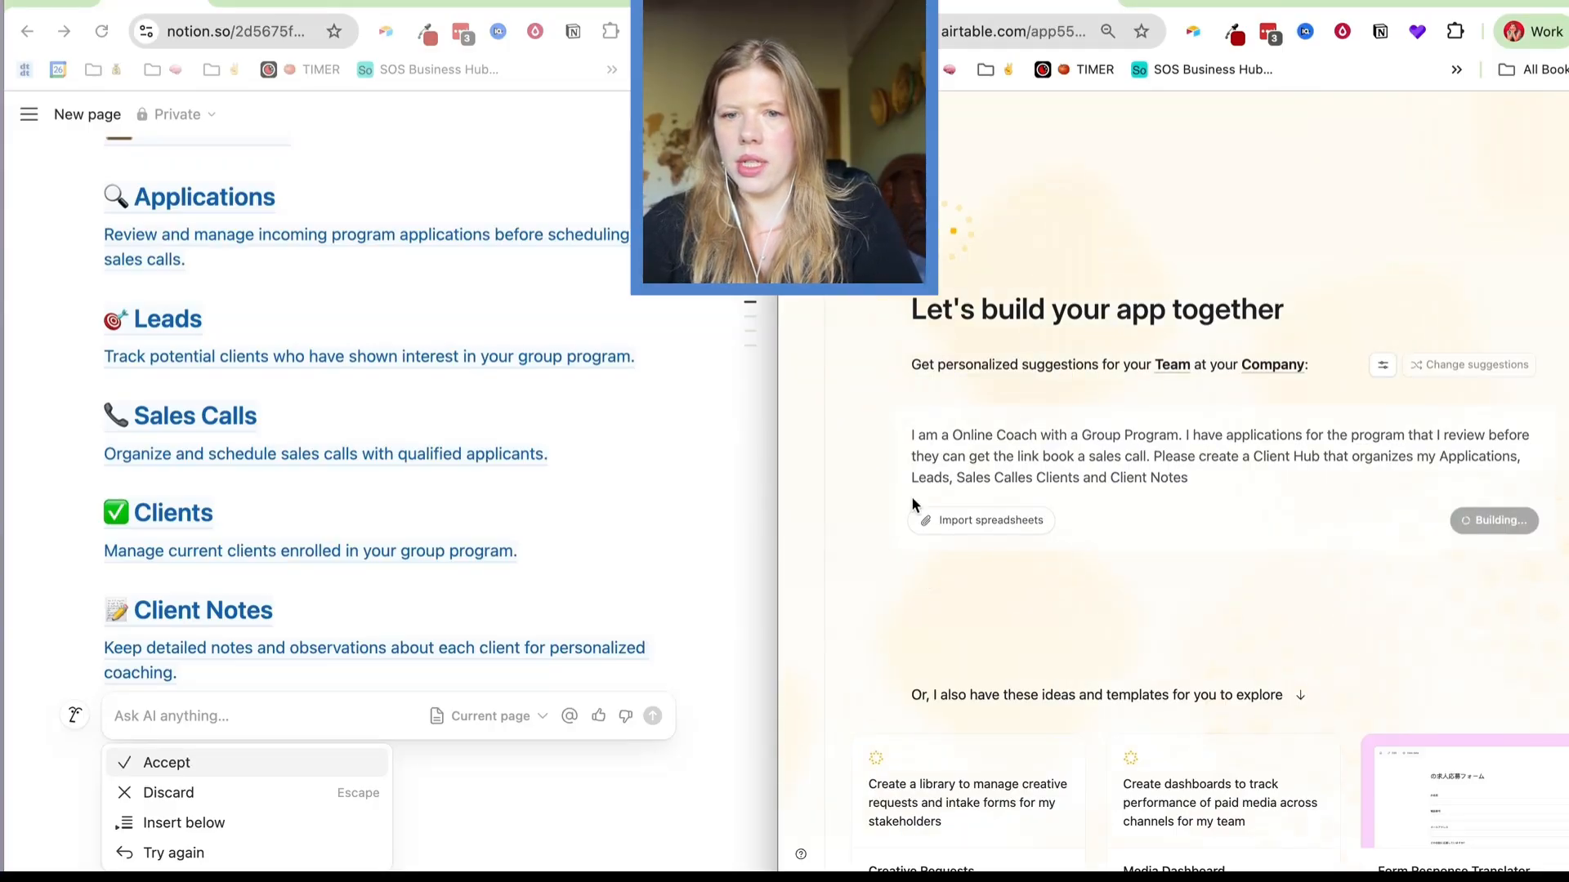
Switch to Notion, review the AI-written Client Hub outline on the new page, and accept it.
scroll(245, 307, "up", 5)
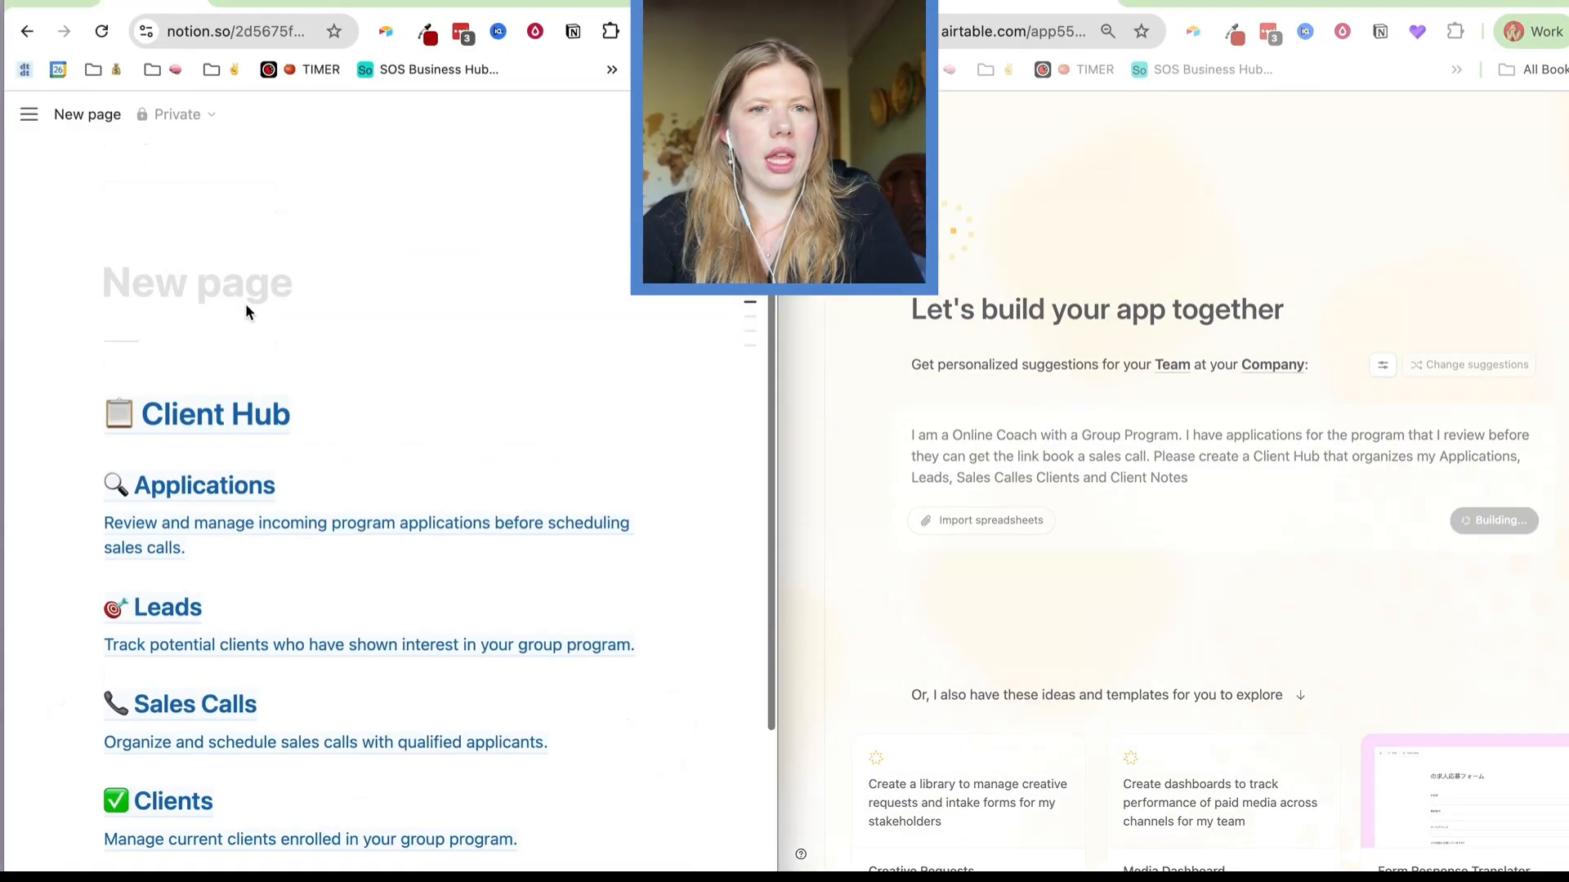
scroll(242, 395, "down", 3)
scroll(242, 395, "down", 2)
key("Return")
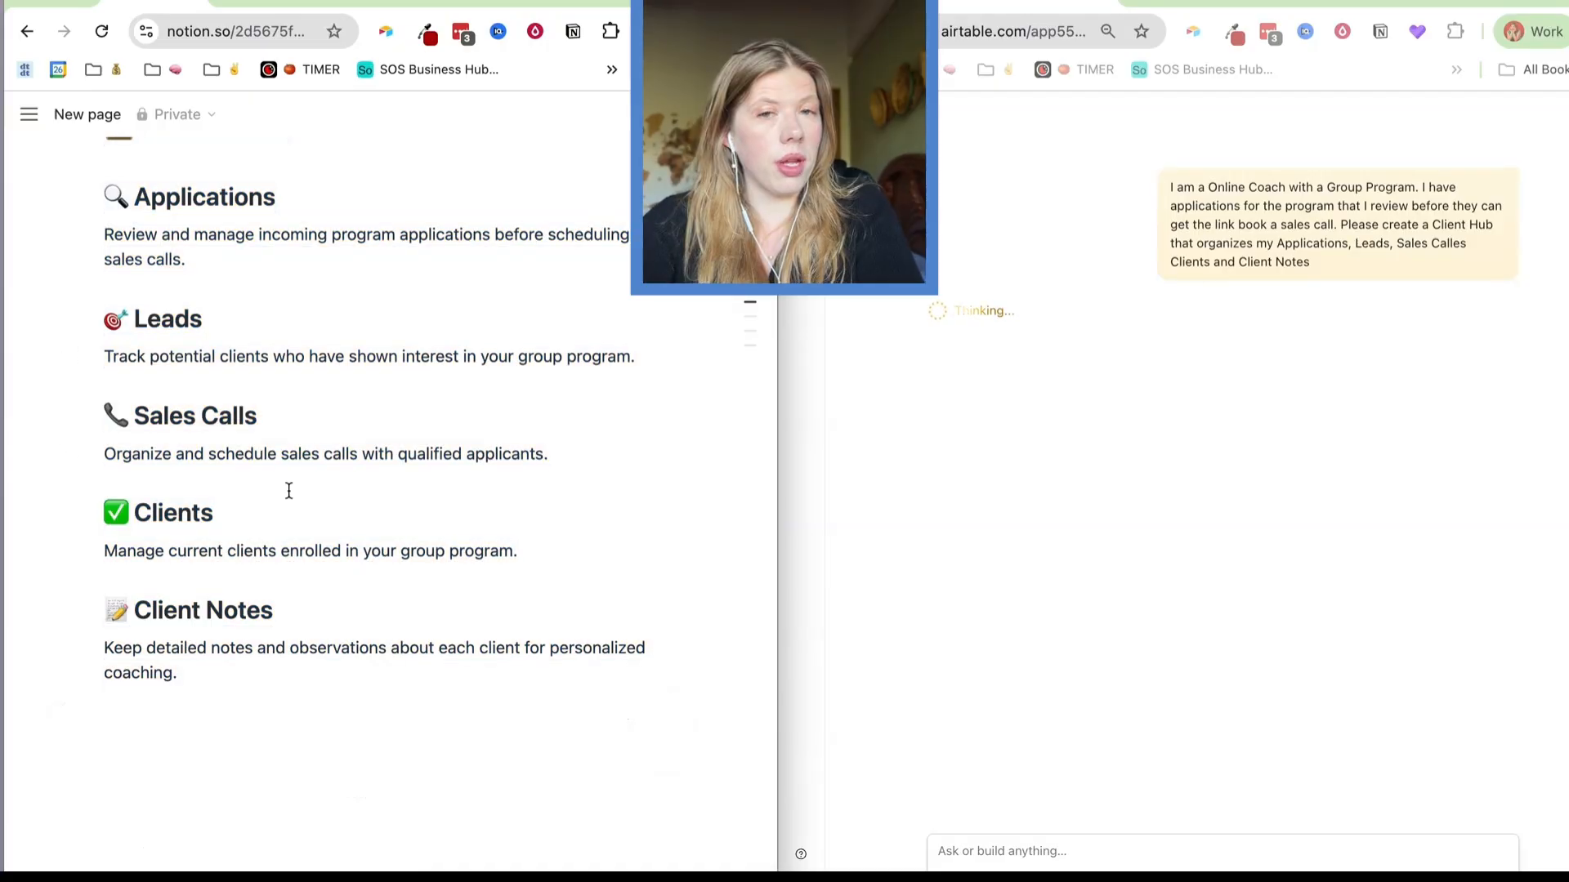
scroll(289, 490, "up", 4)
scroll(442, 525, "down", 3)
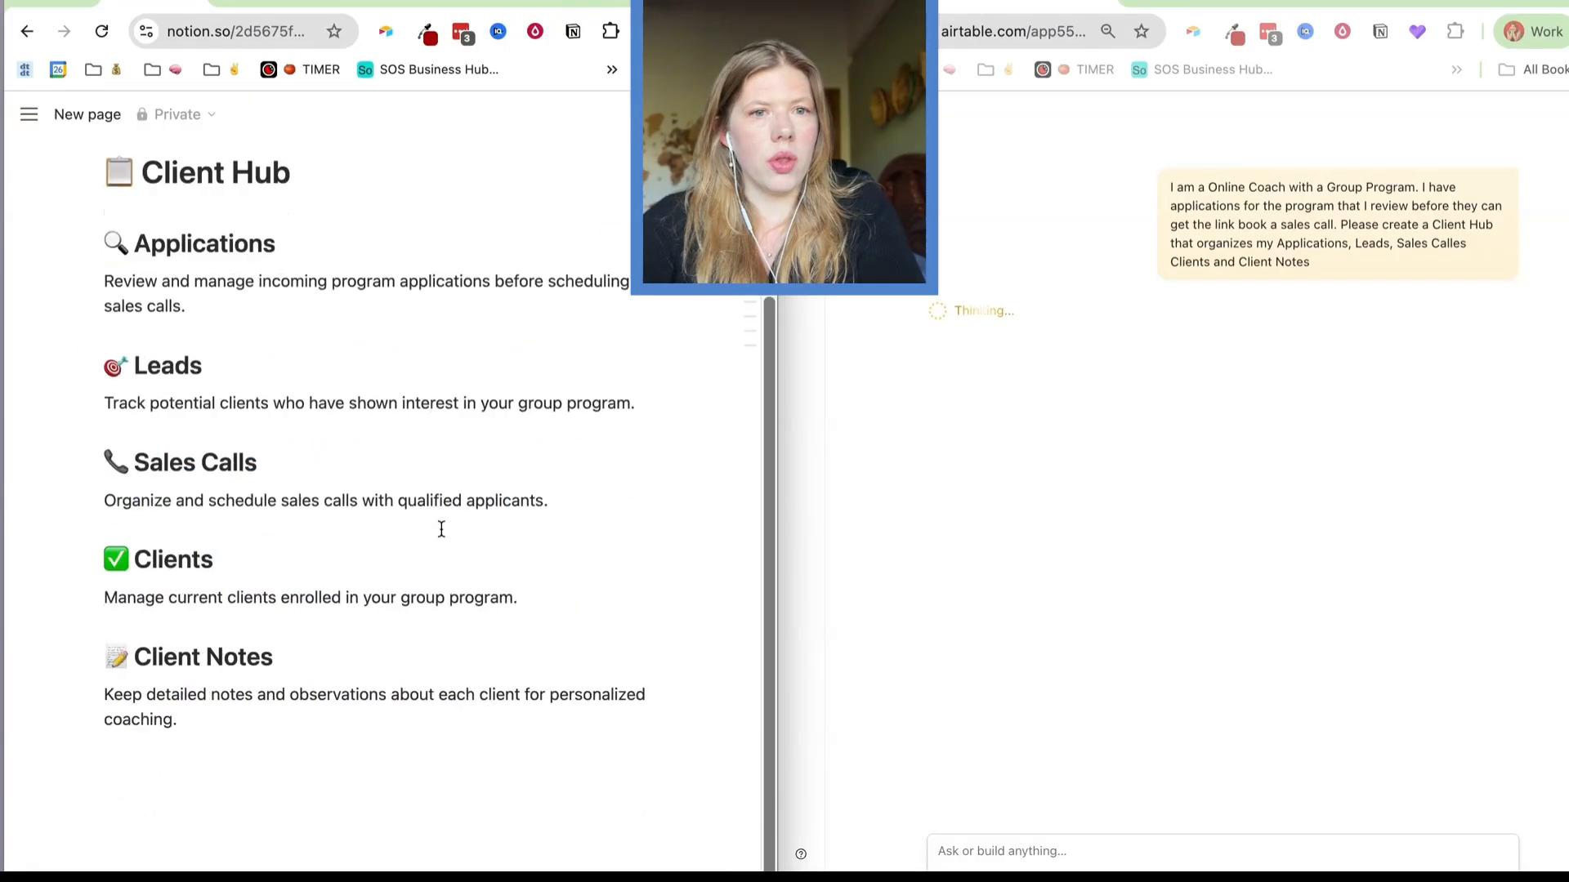
left_click(267, 325)
scroll(267, 325, "up", 3)
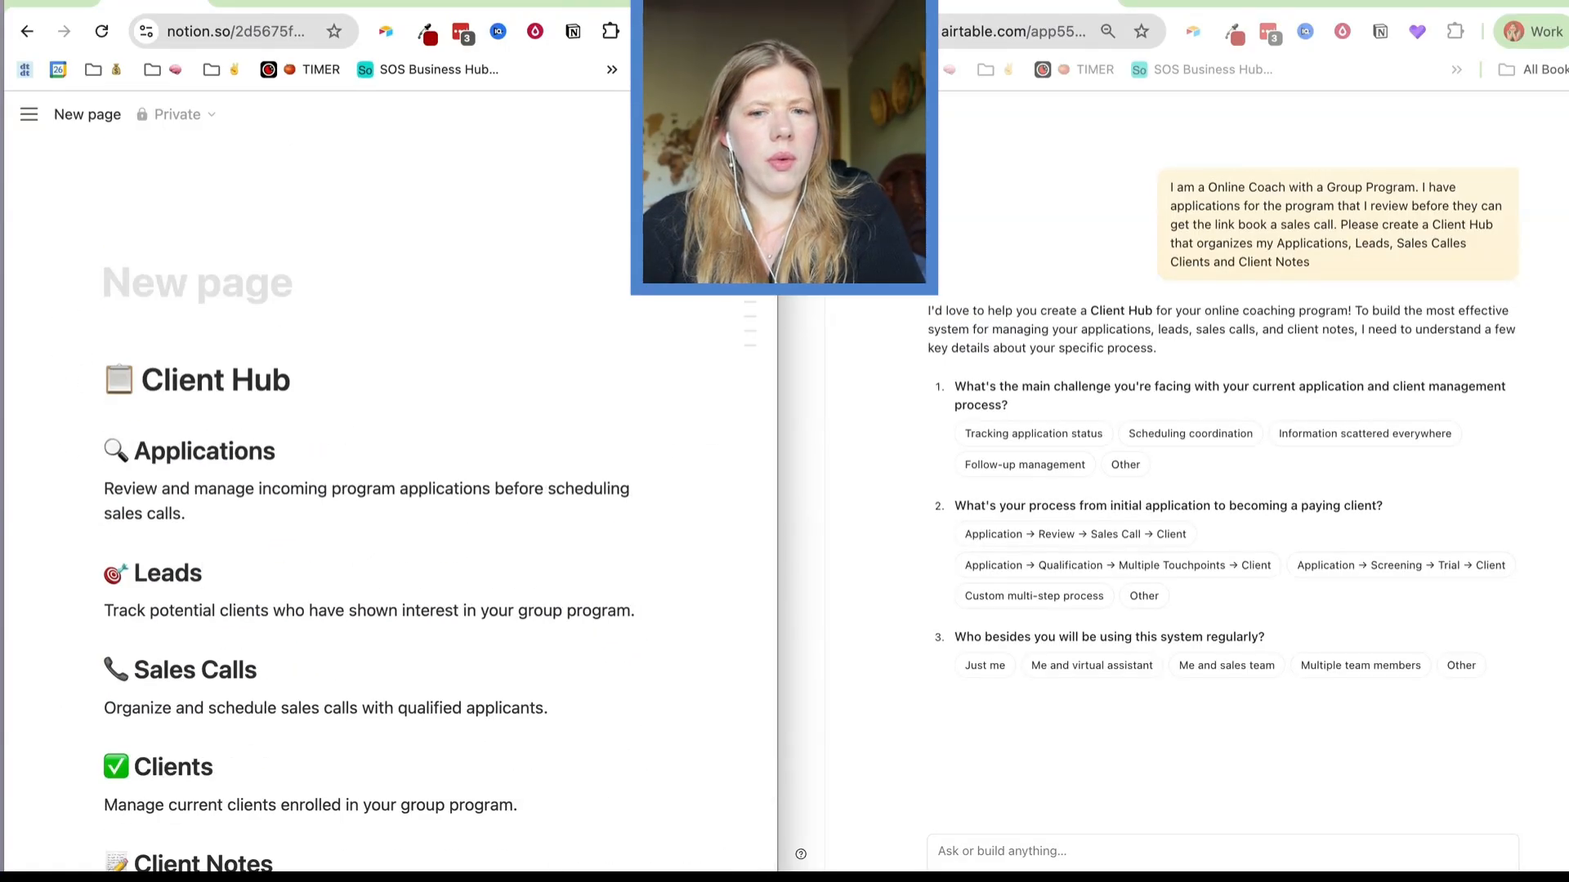
left_click(717, 829)
key("ctrl+v")
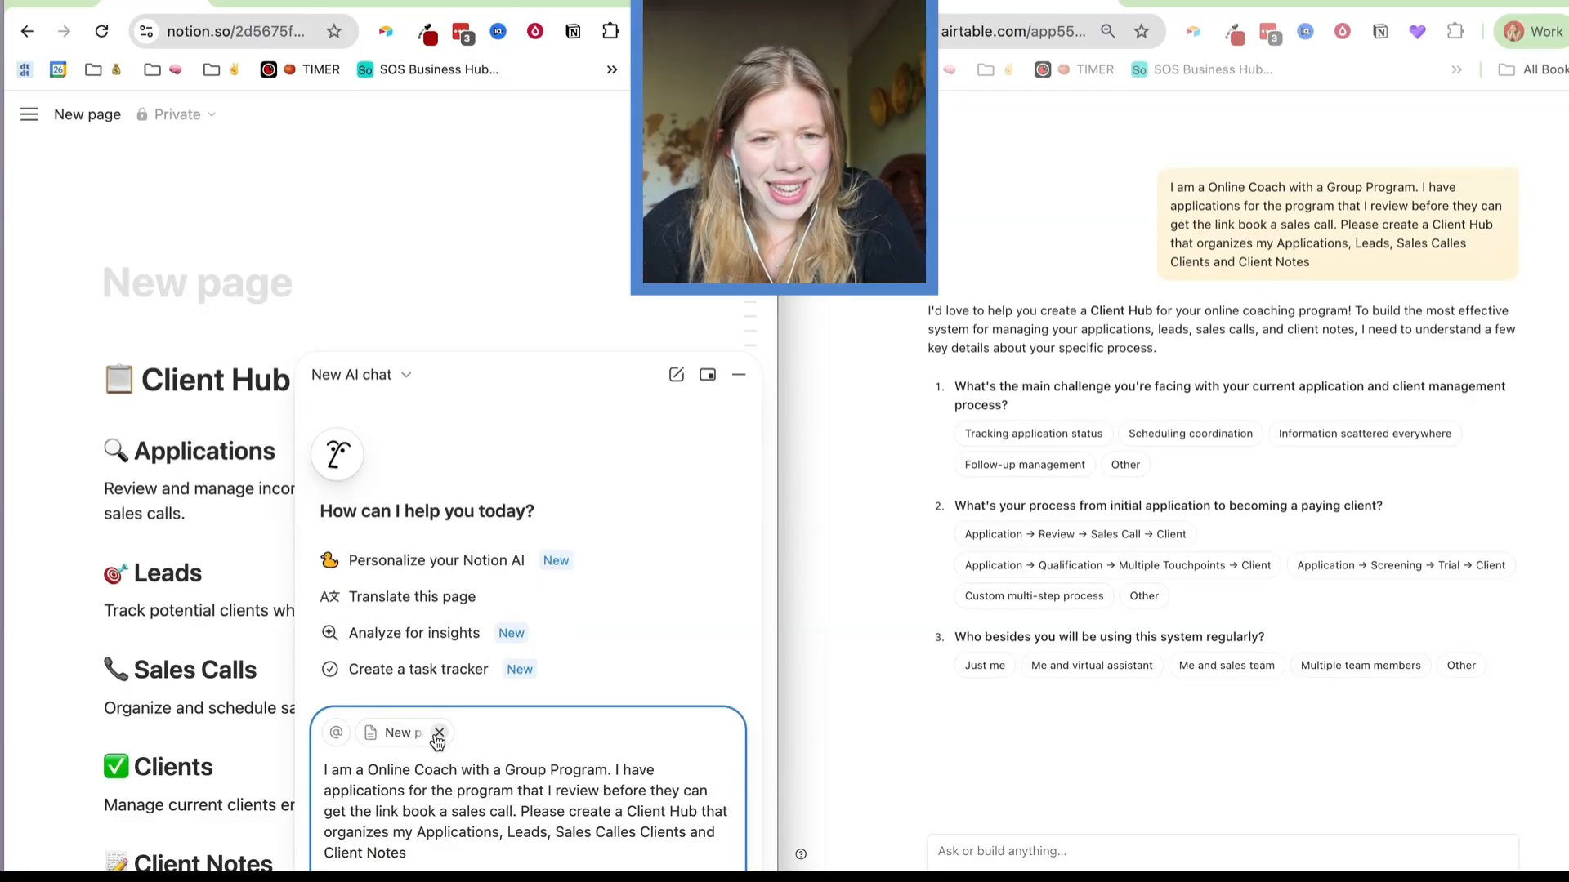
left_click(439, 733)
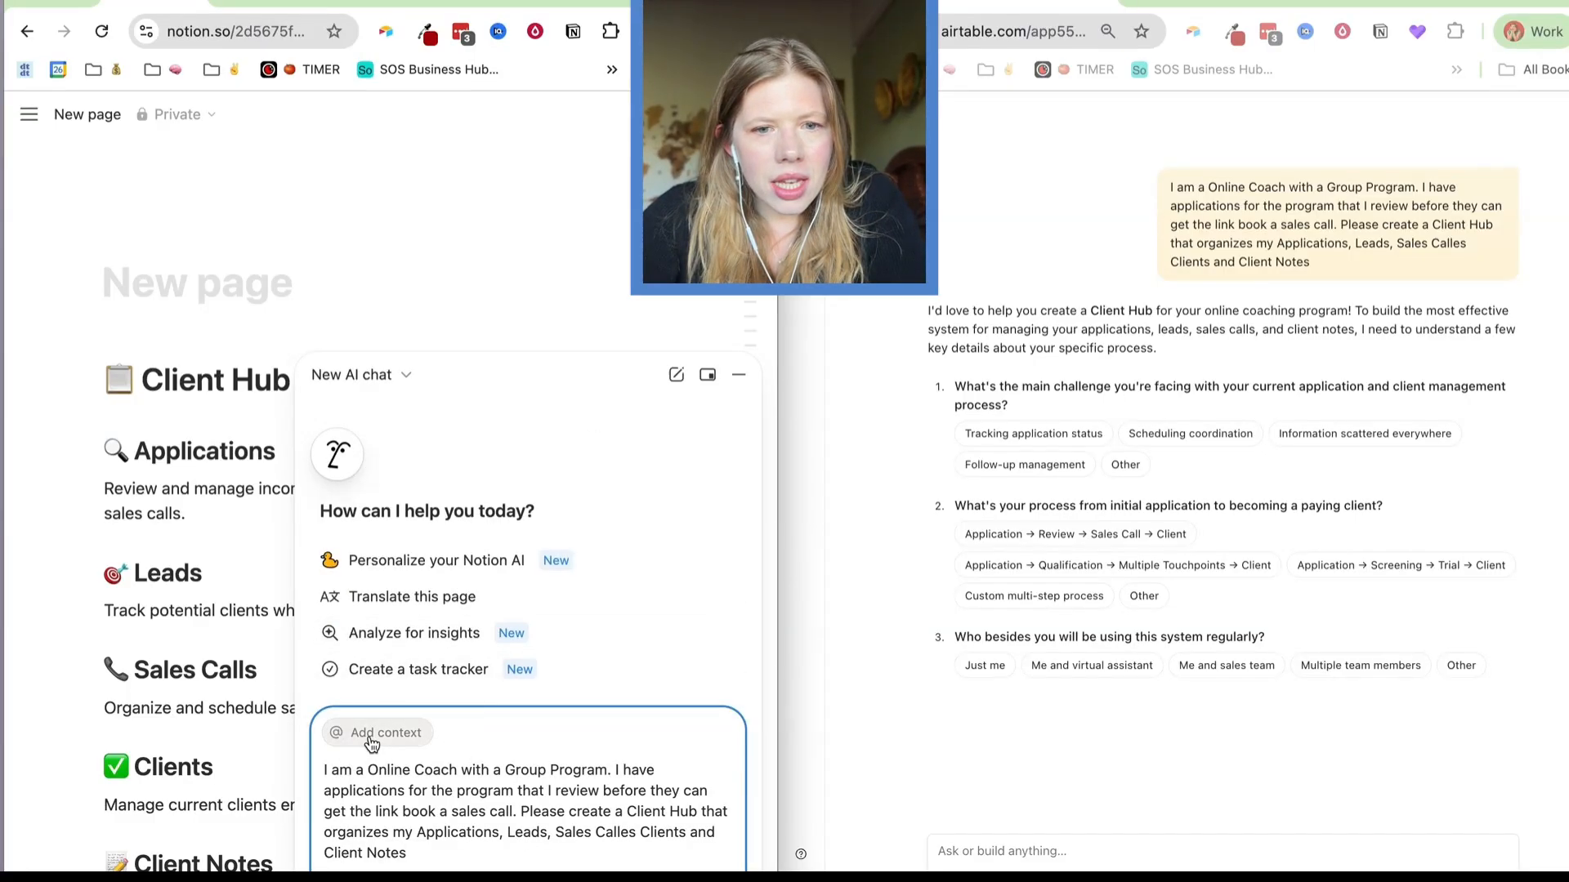
Open the full Notion AI page, paste the copied Client Hub prompt, and submit it without added context.
mouse_move(29, 114)
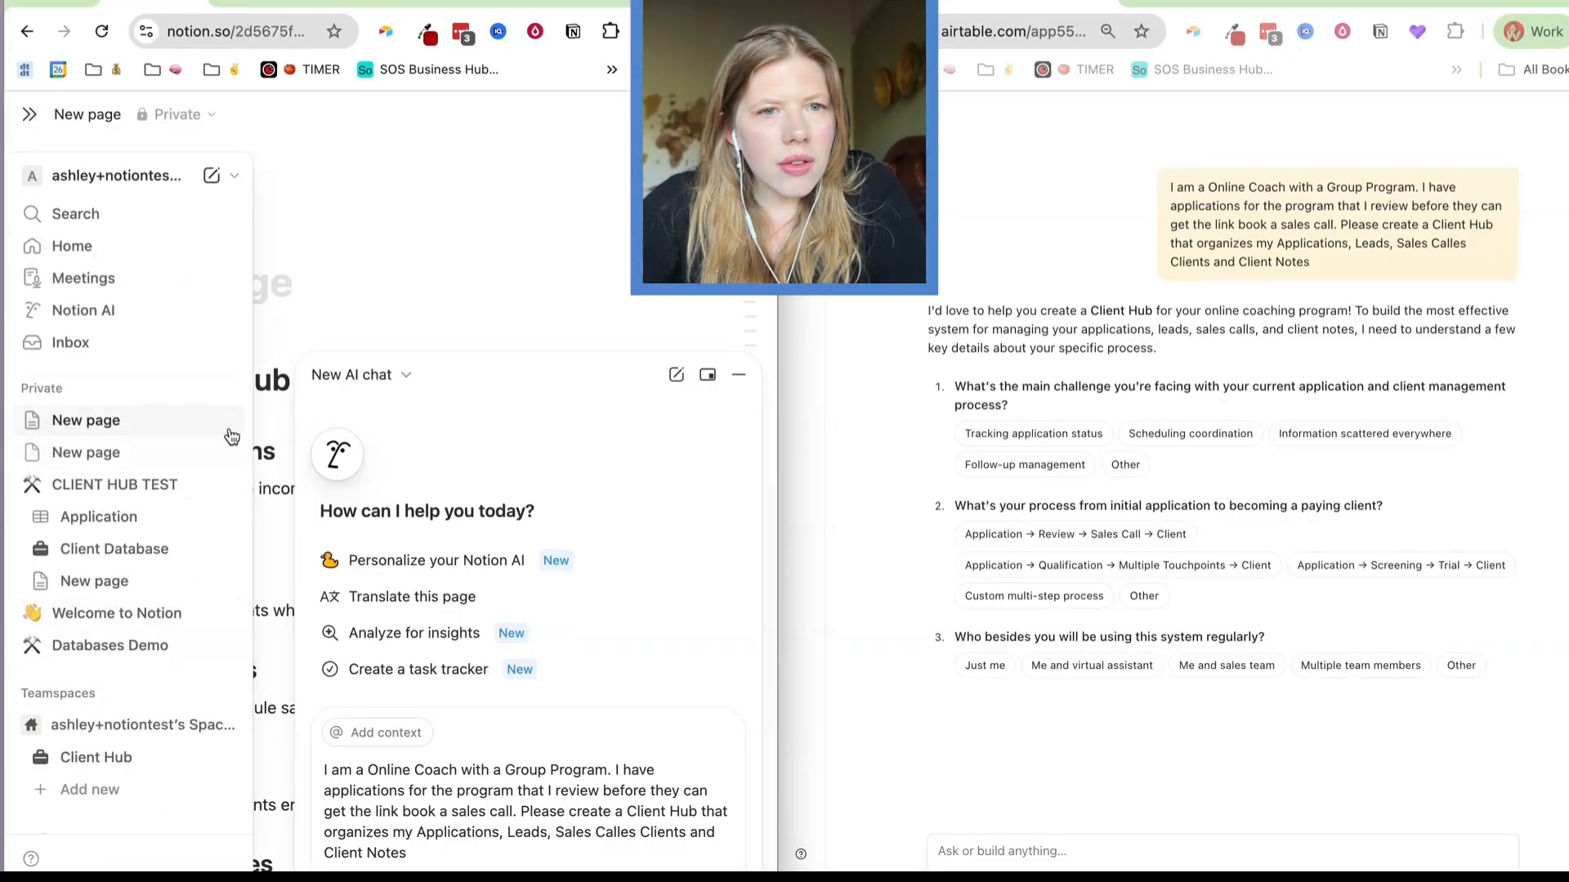
mouse_move(212, 384)
left_click(106, 310)
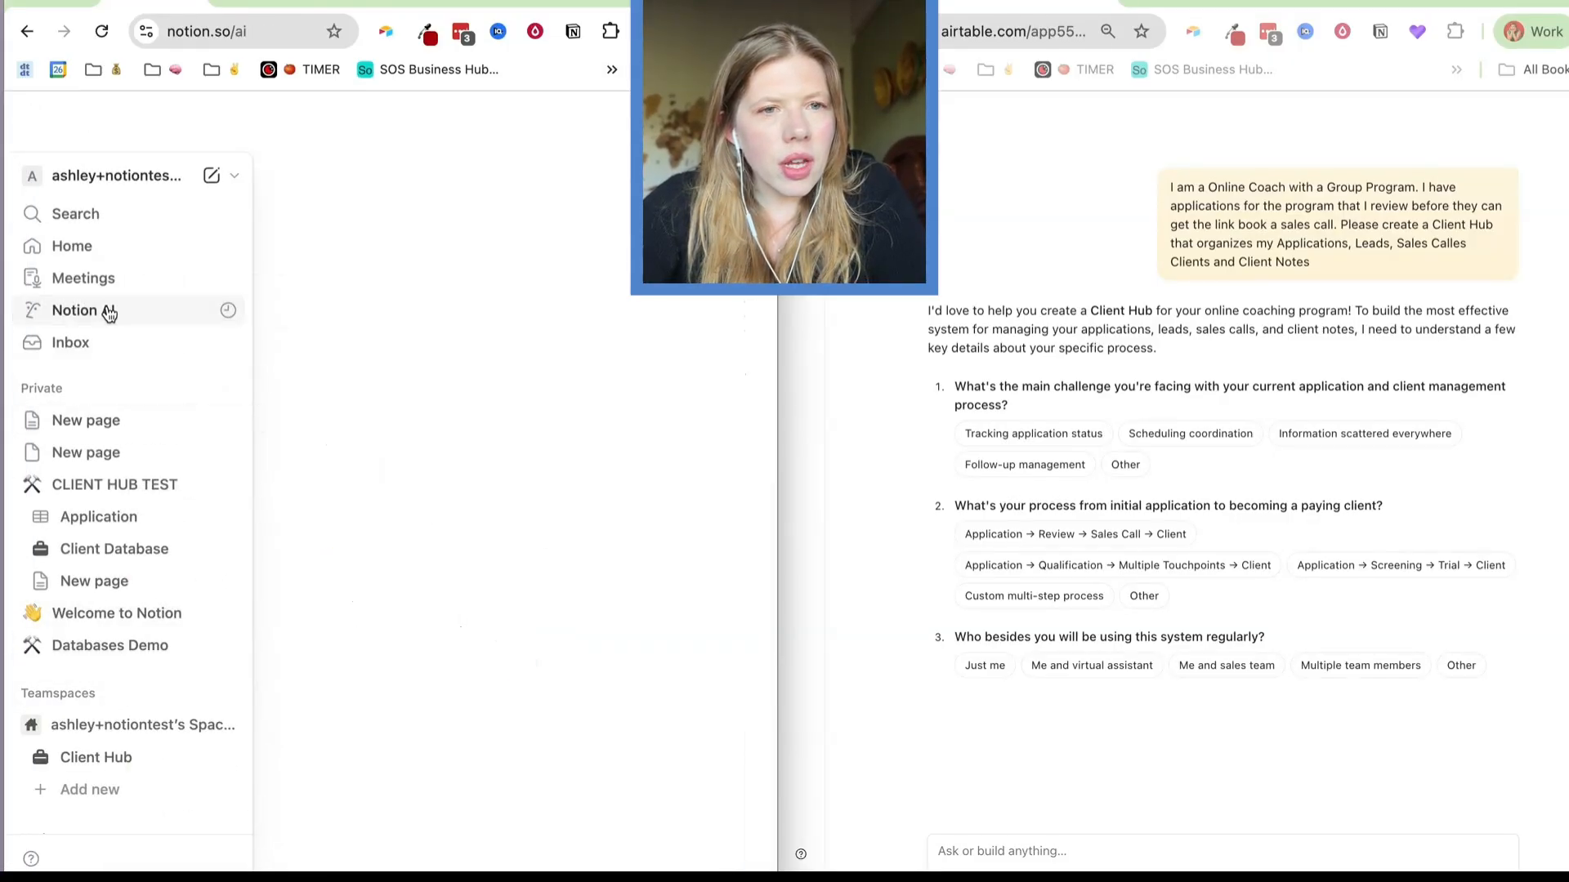
left_click(301, 152)
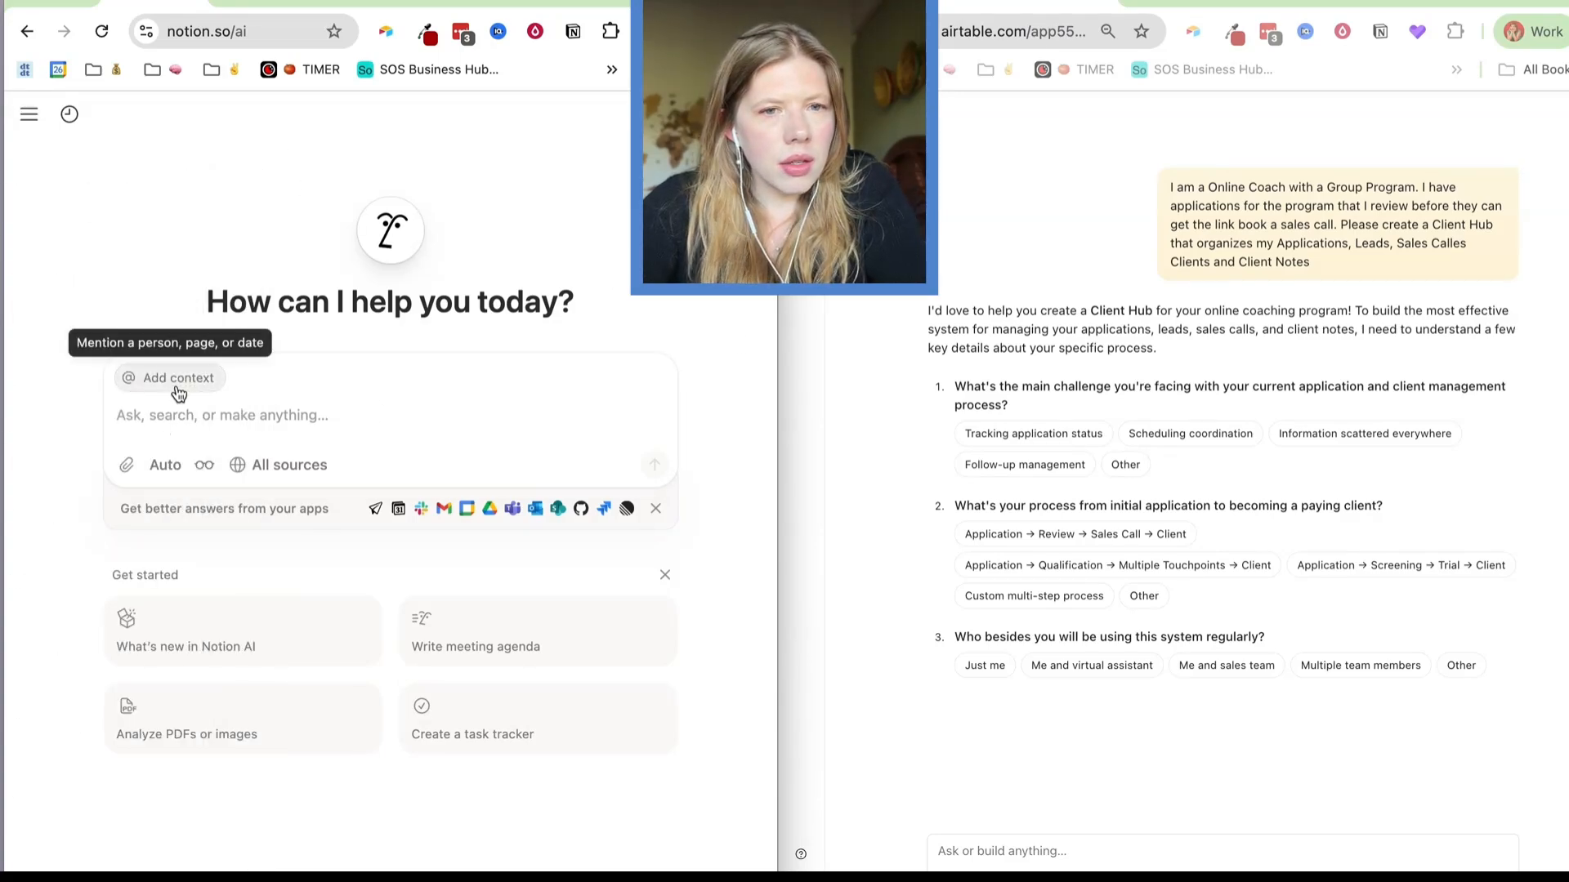
left_click(169, 420)
key("ctrl+v")
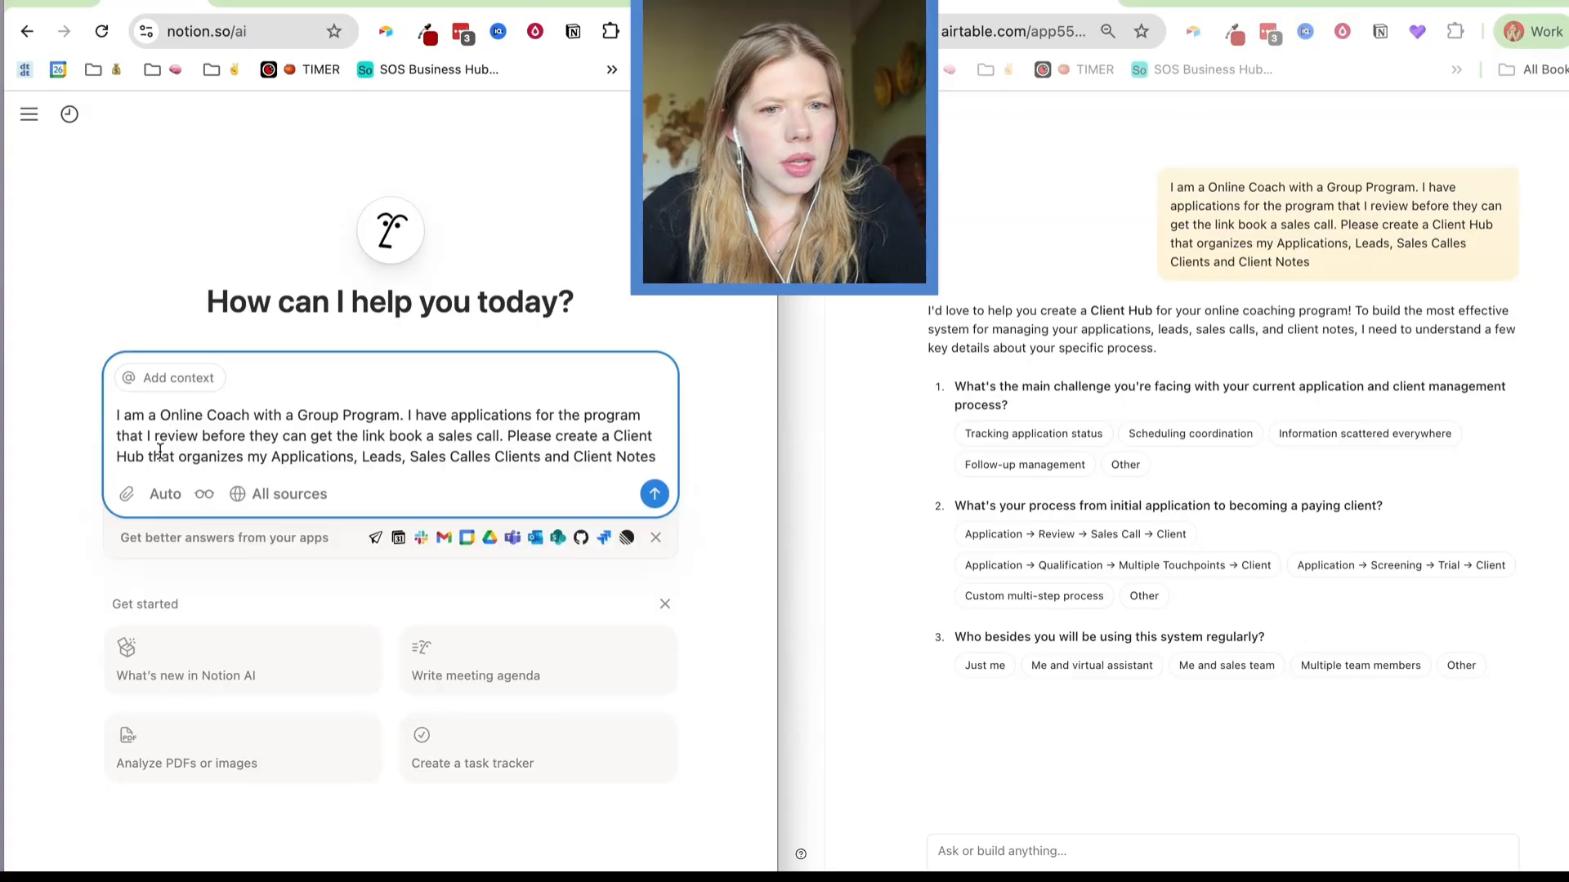
left_click(654, 494)
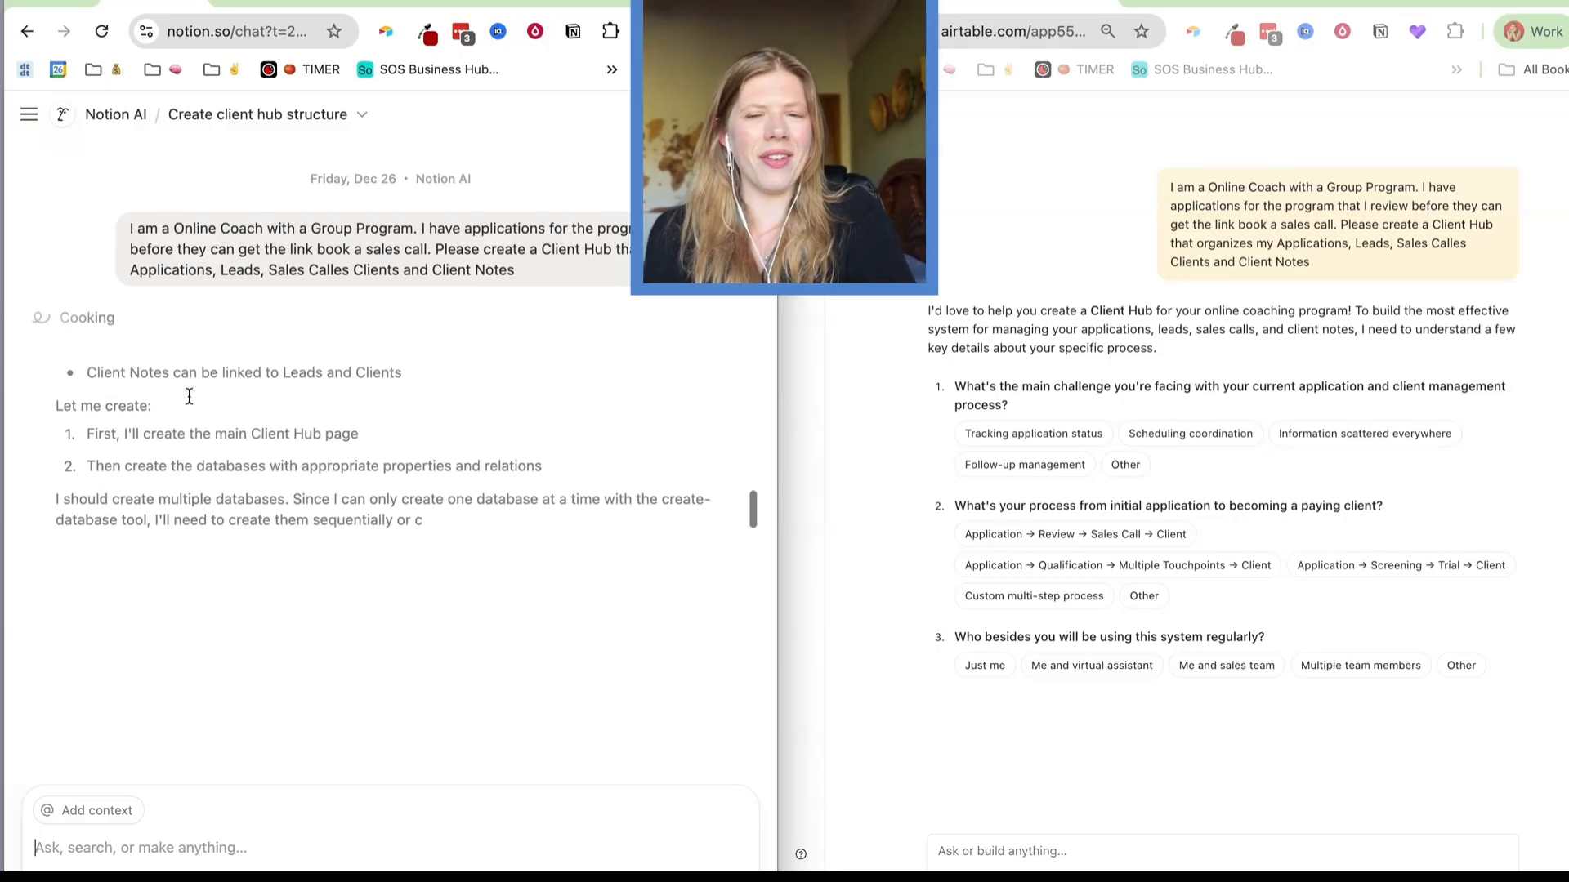
In Airtable, answer with "Information scattered everywhere", "Application → Review → Sales Call → Client" and "Me and virtual assistant", and send the answers.
left_click(919, 312)
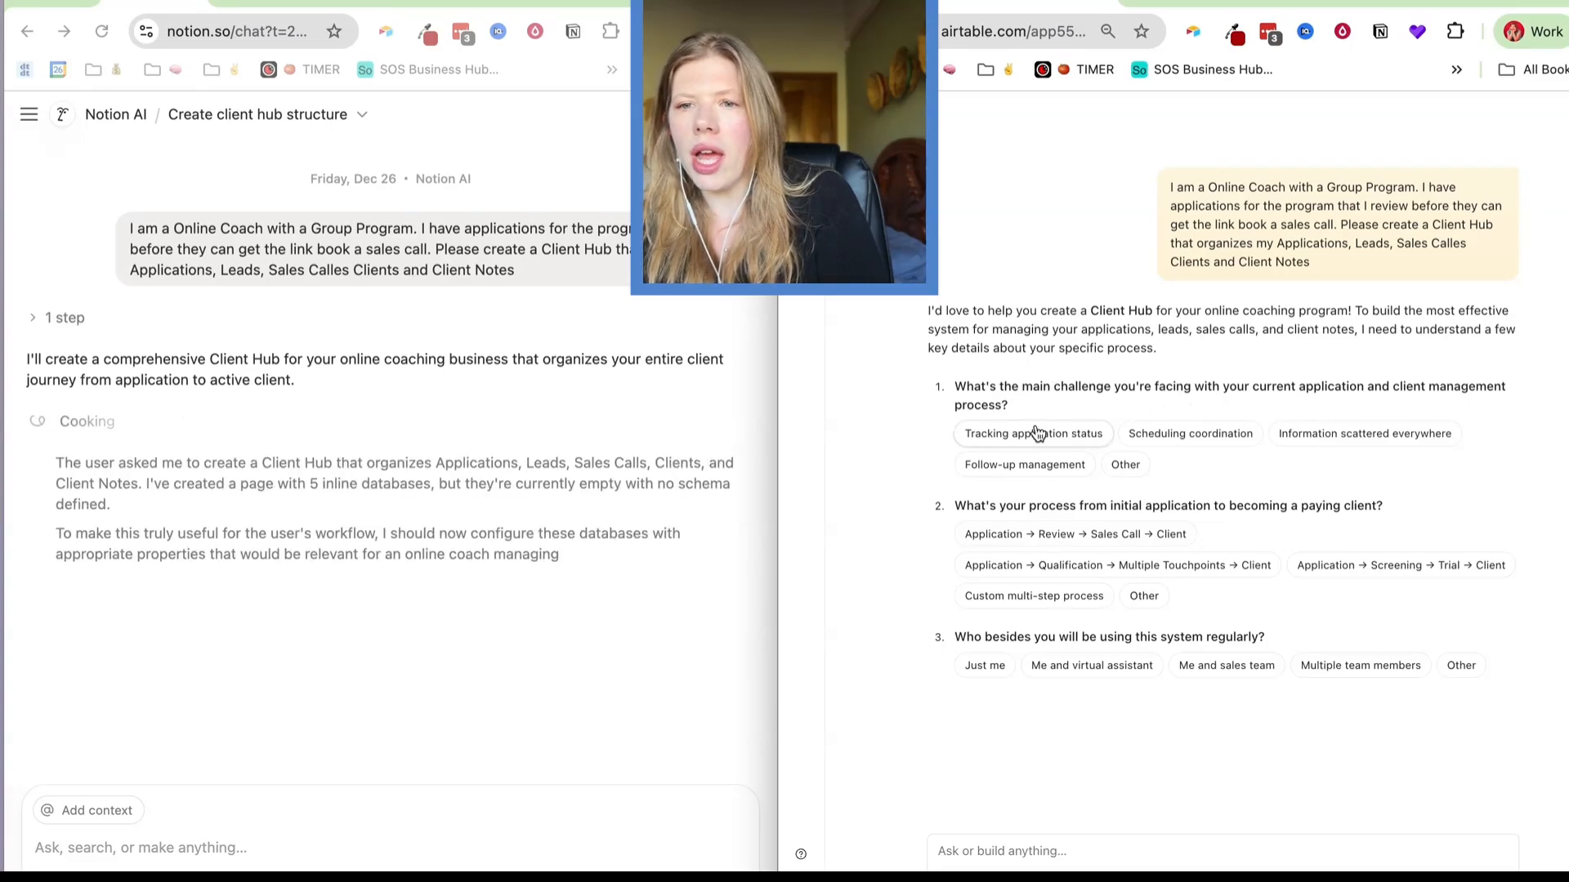
left_click(1312, 435)
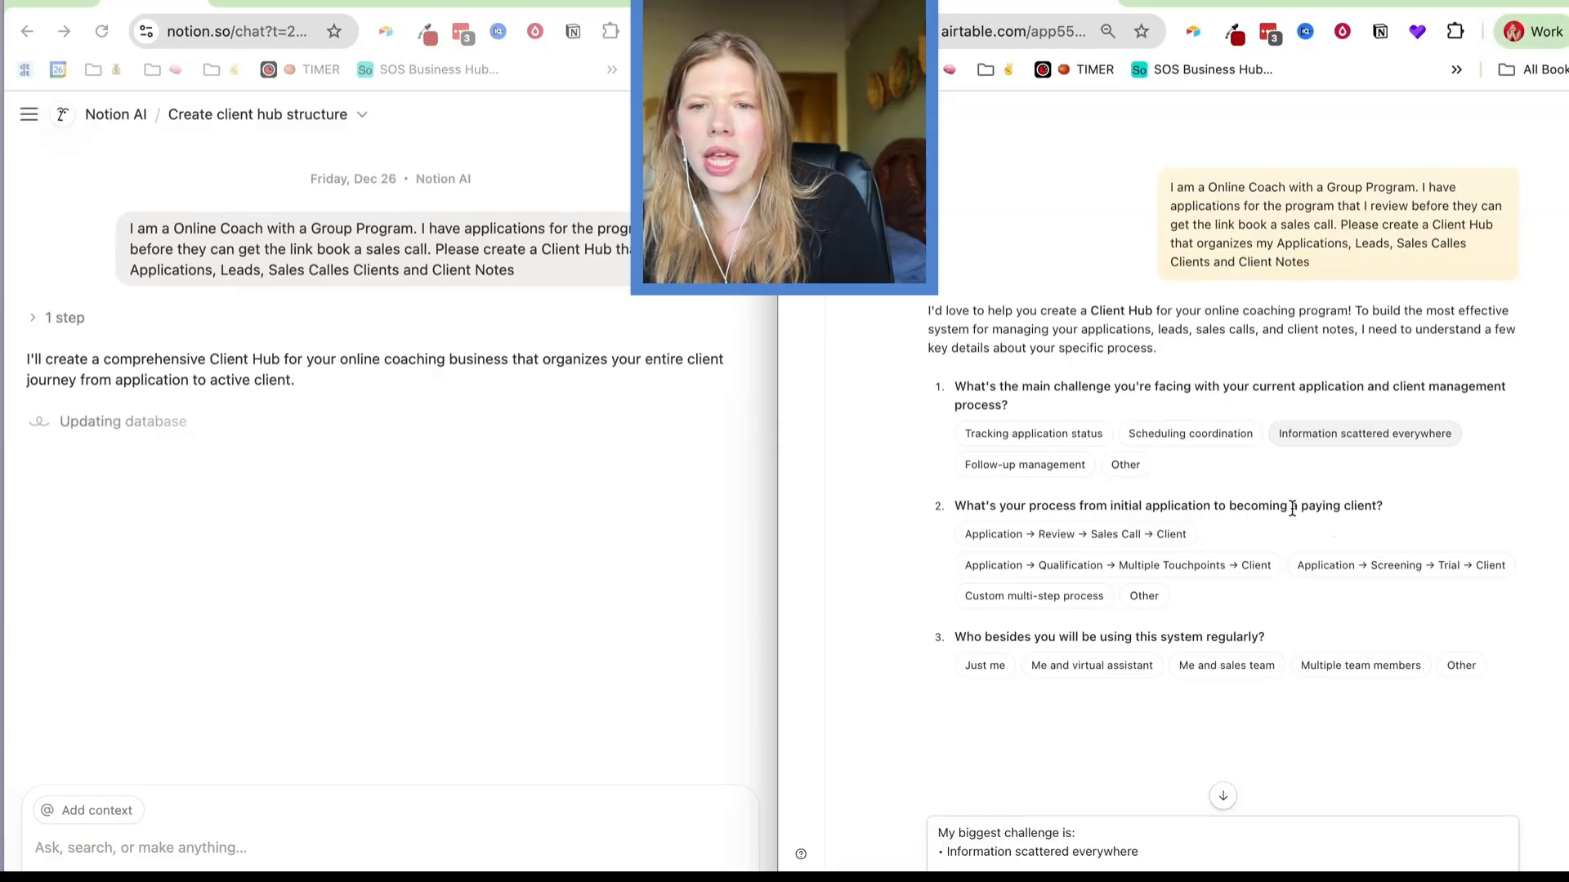
left_click(1019, 540)
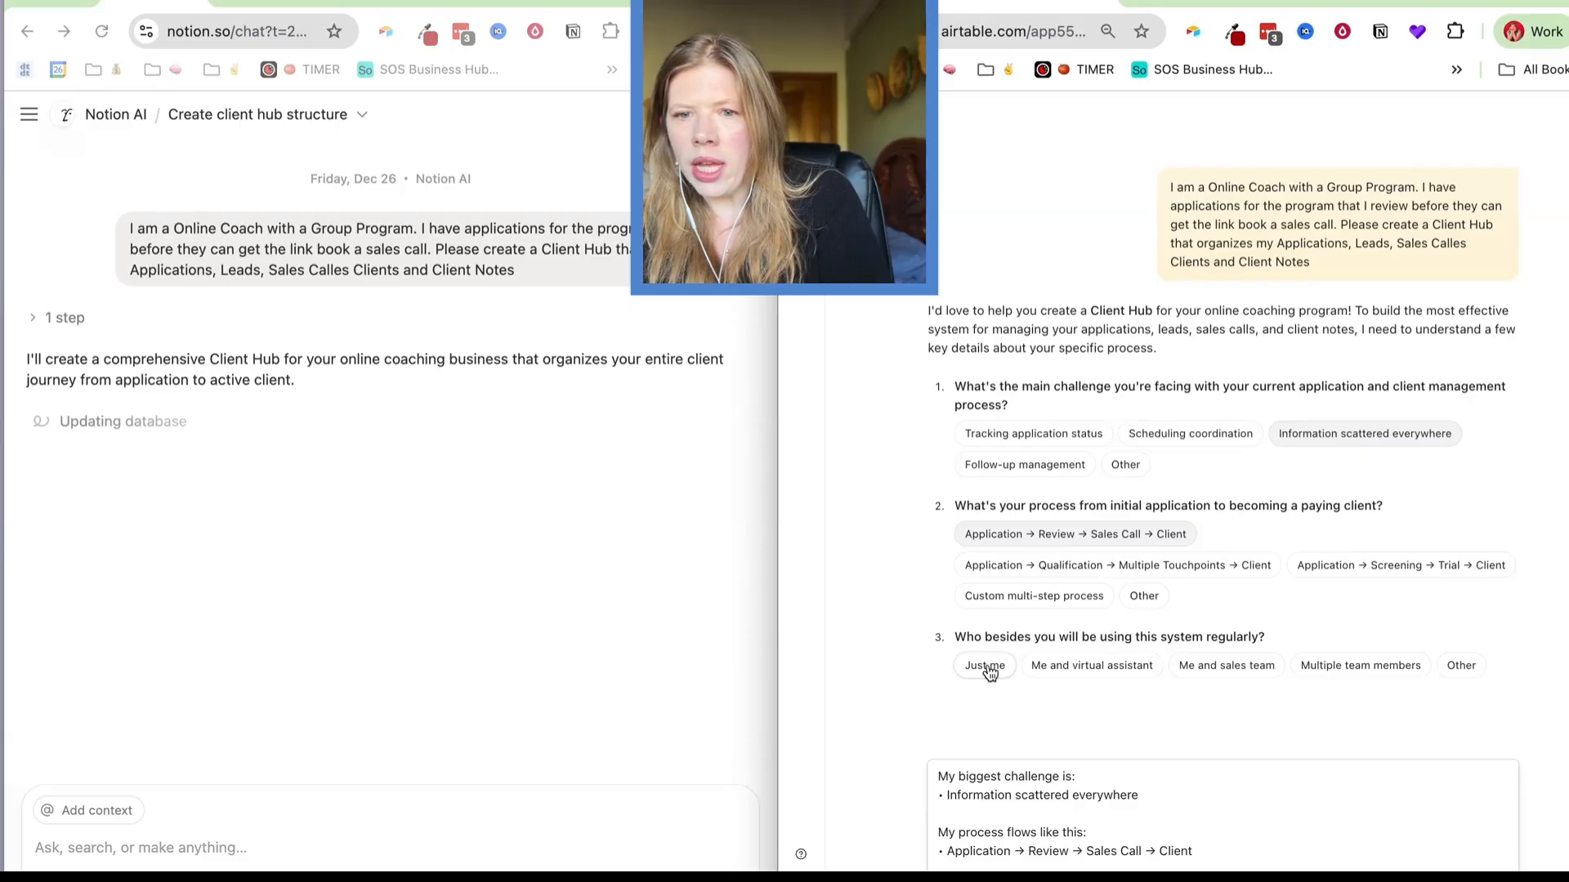
left_click(1080, 669)
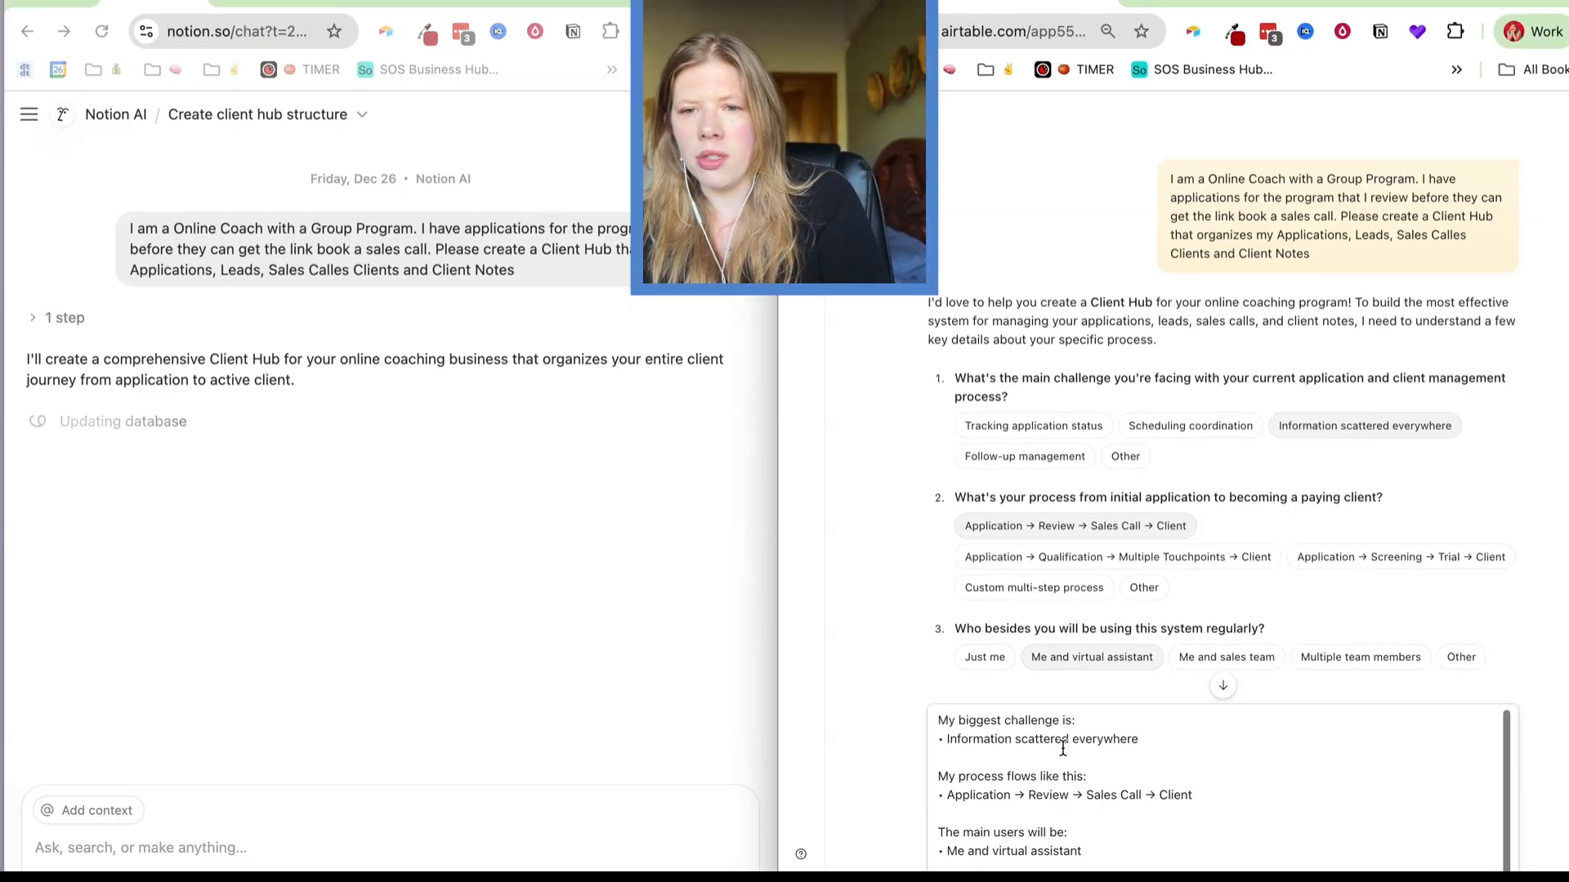
scroll(1214, 393, "down", 1)
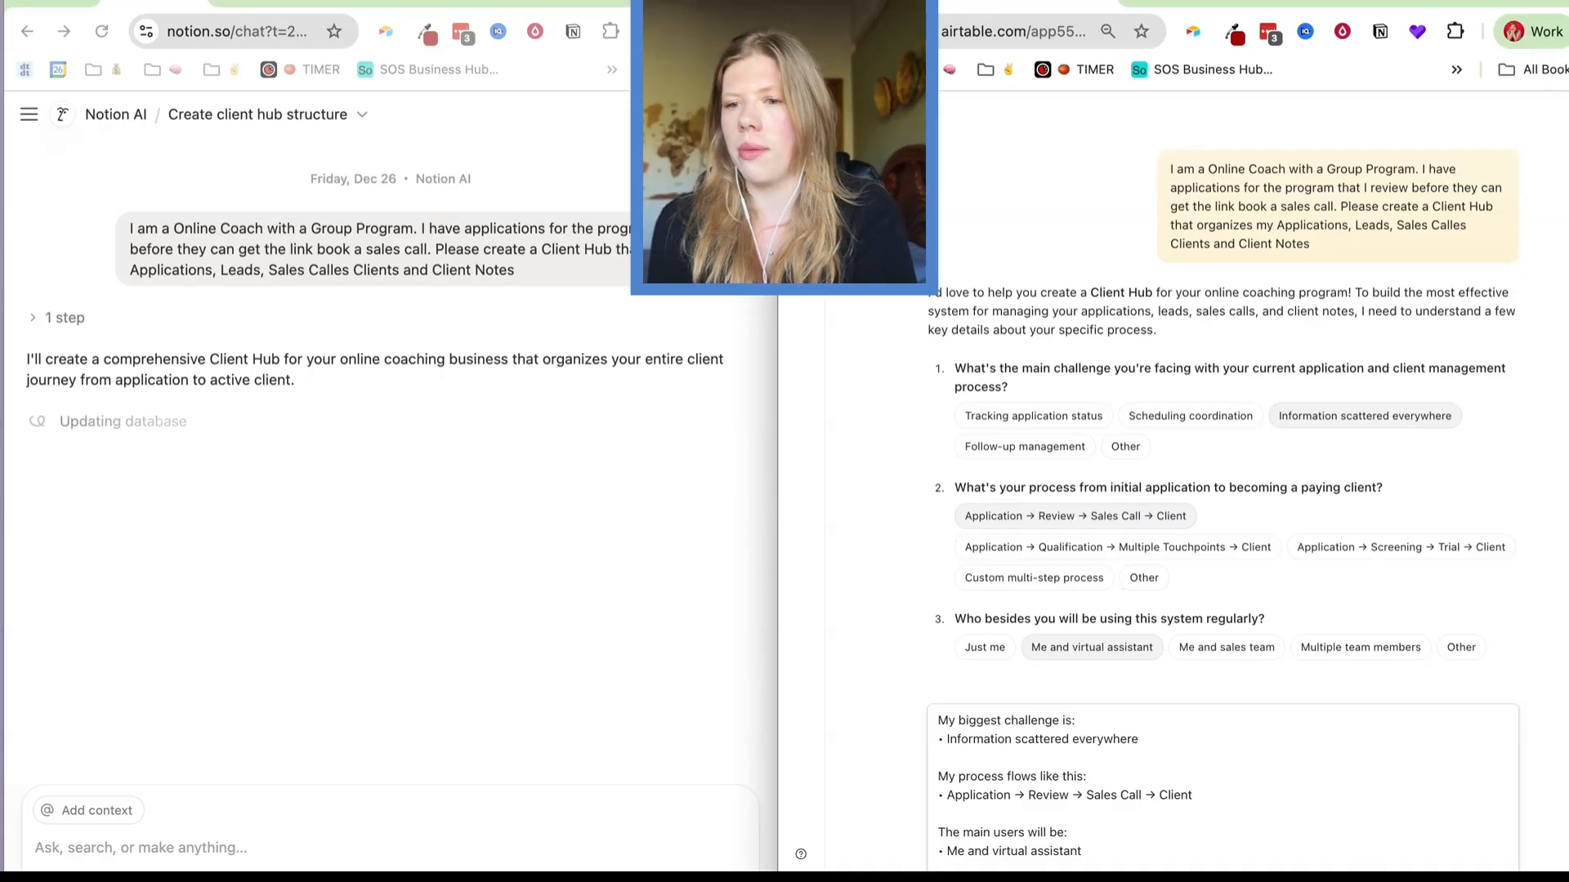
key("Return")
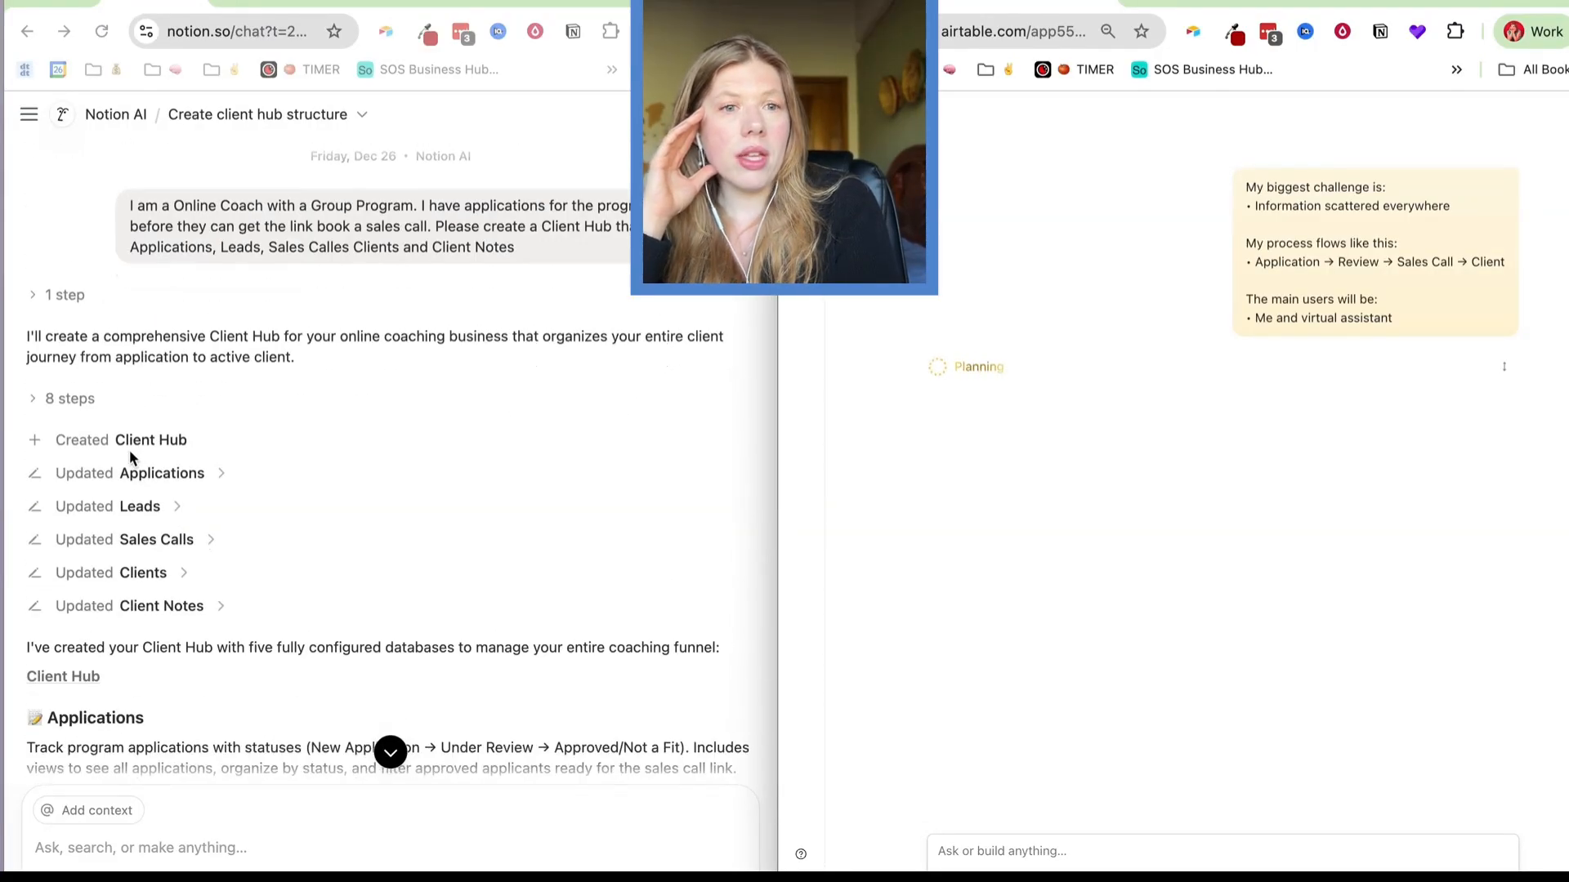
Look over Notion AI's summary of the created databases and open the generated Client Hub page.
scroll(140, 487, "down", 1)
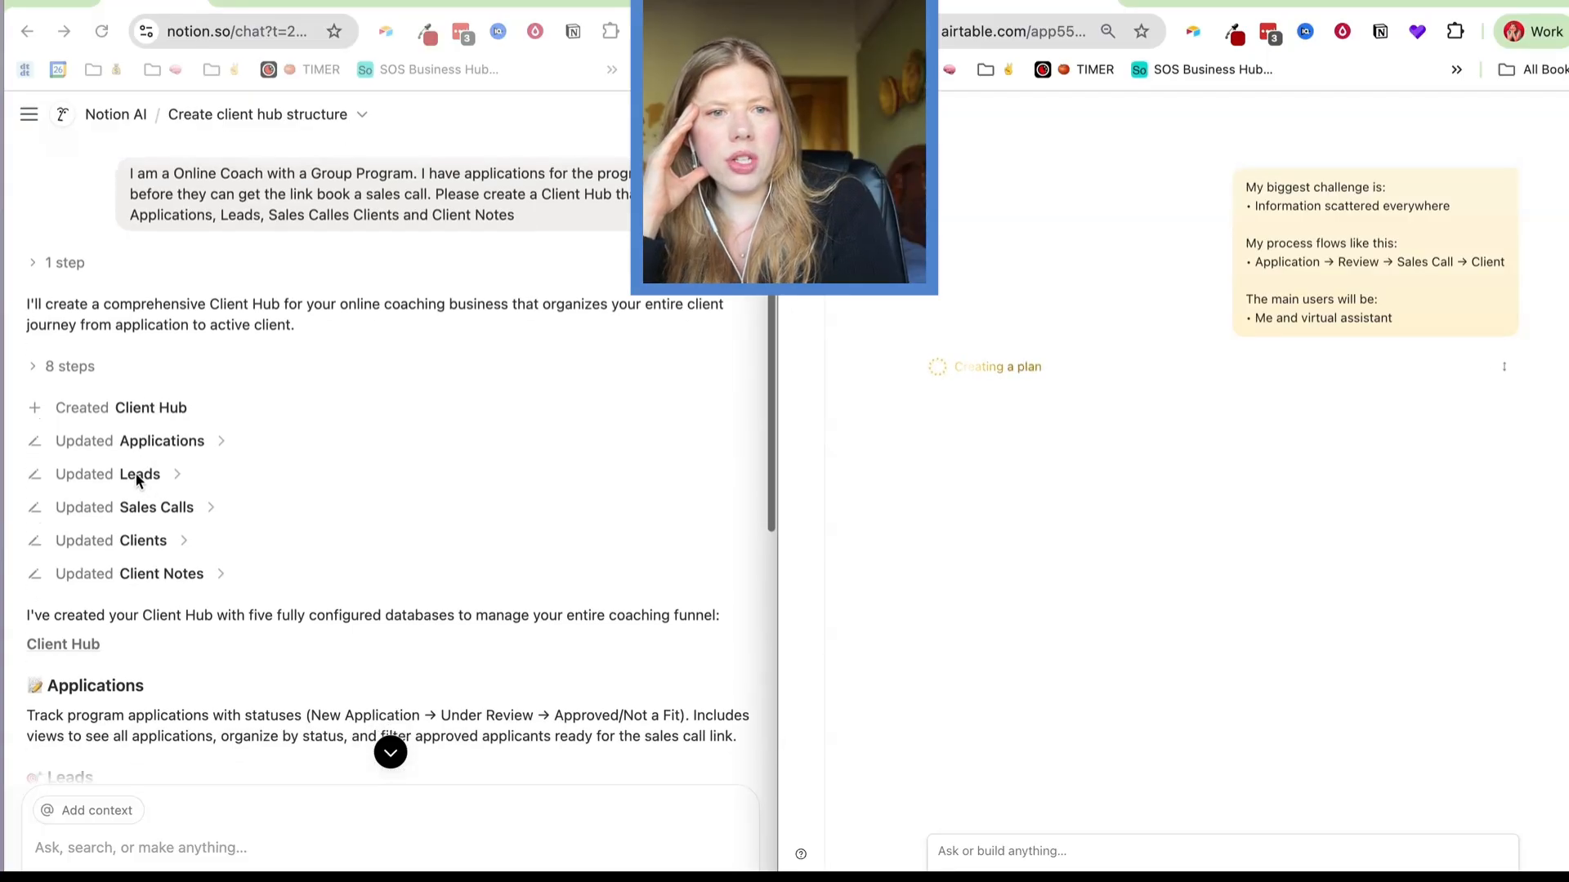
scroll(120, 561, "down", 5)
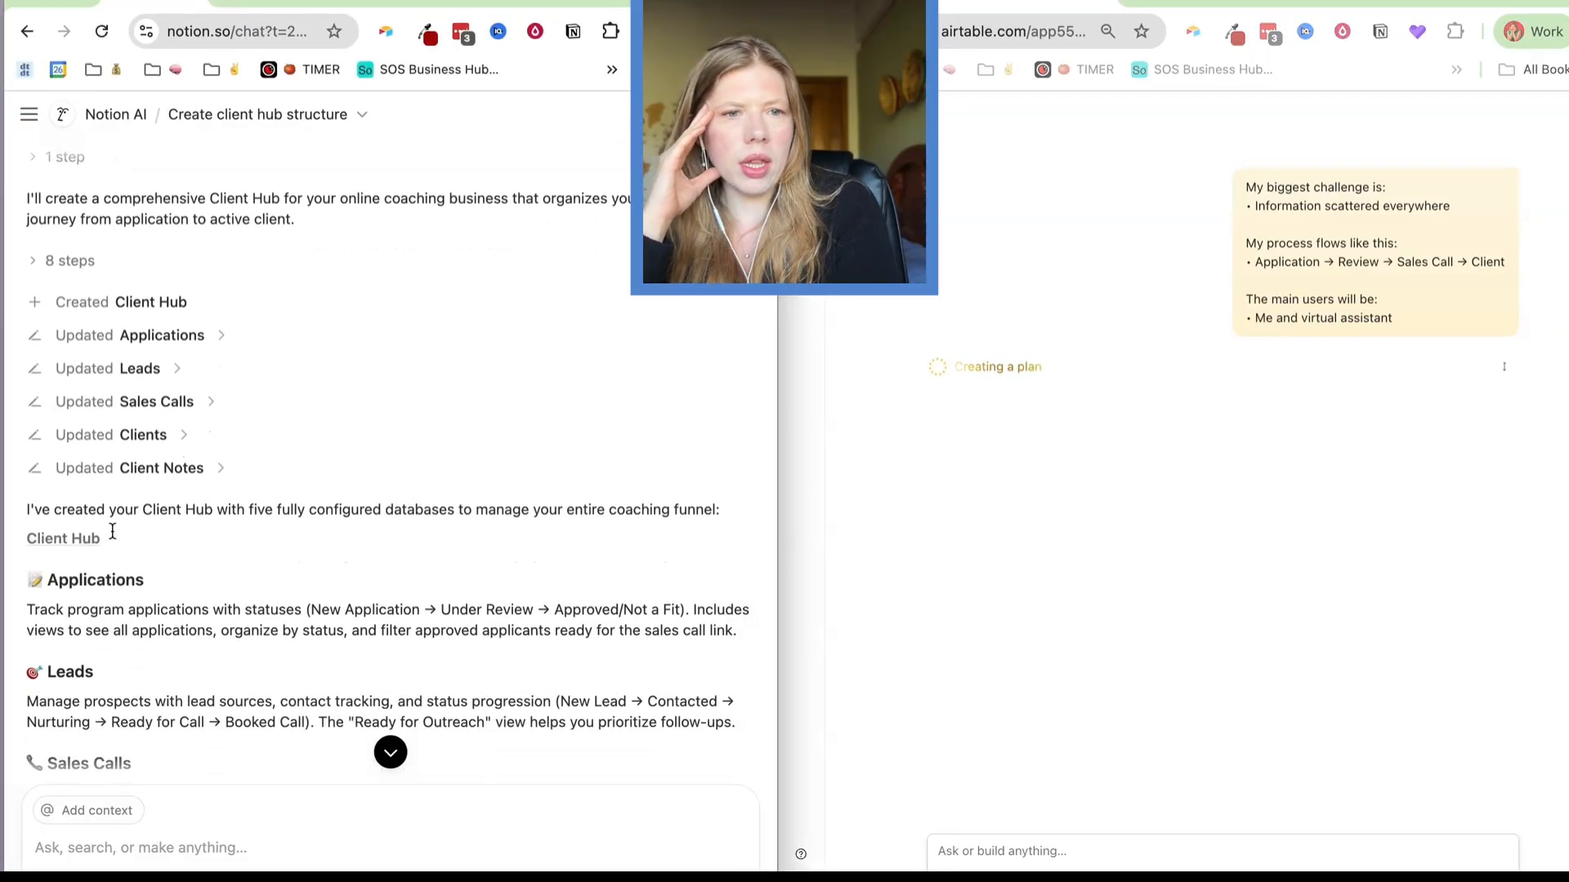
left_click(62, 457)
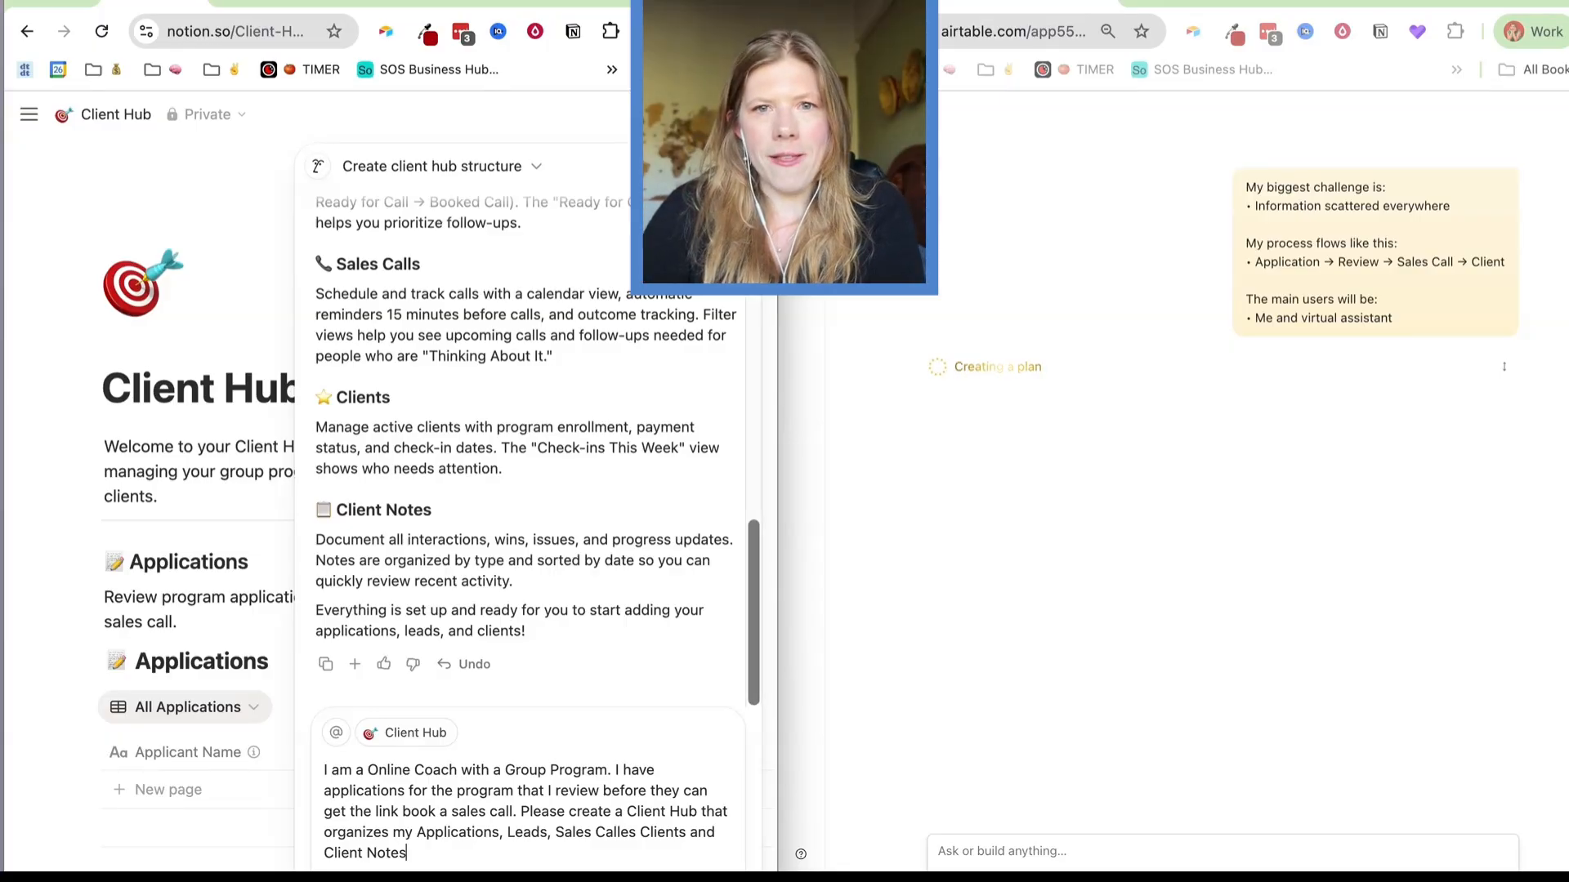
Widen the Notion window and look through the Client Hub page's databases from Applications down to Client Notes.
left_click_drag(777, 210, 1545, 210)
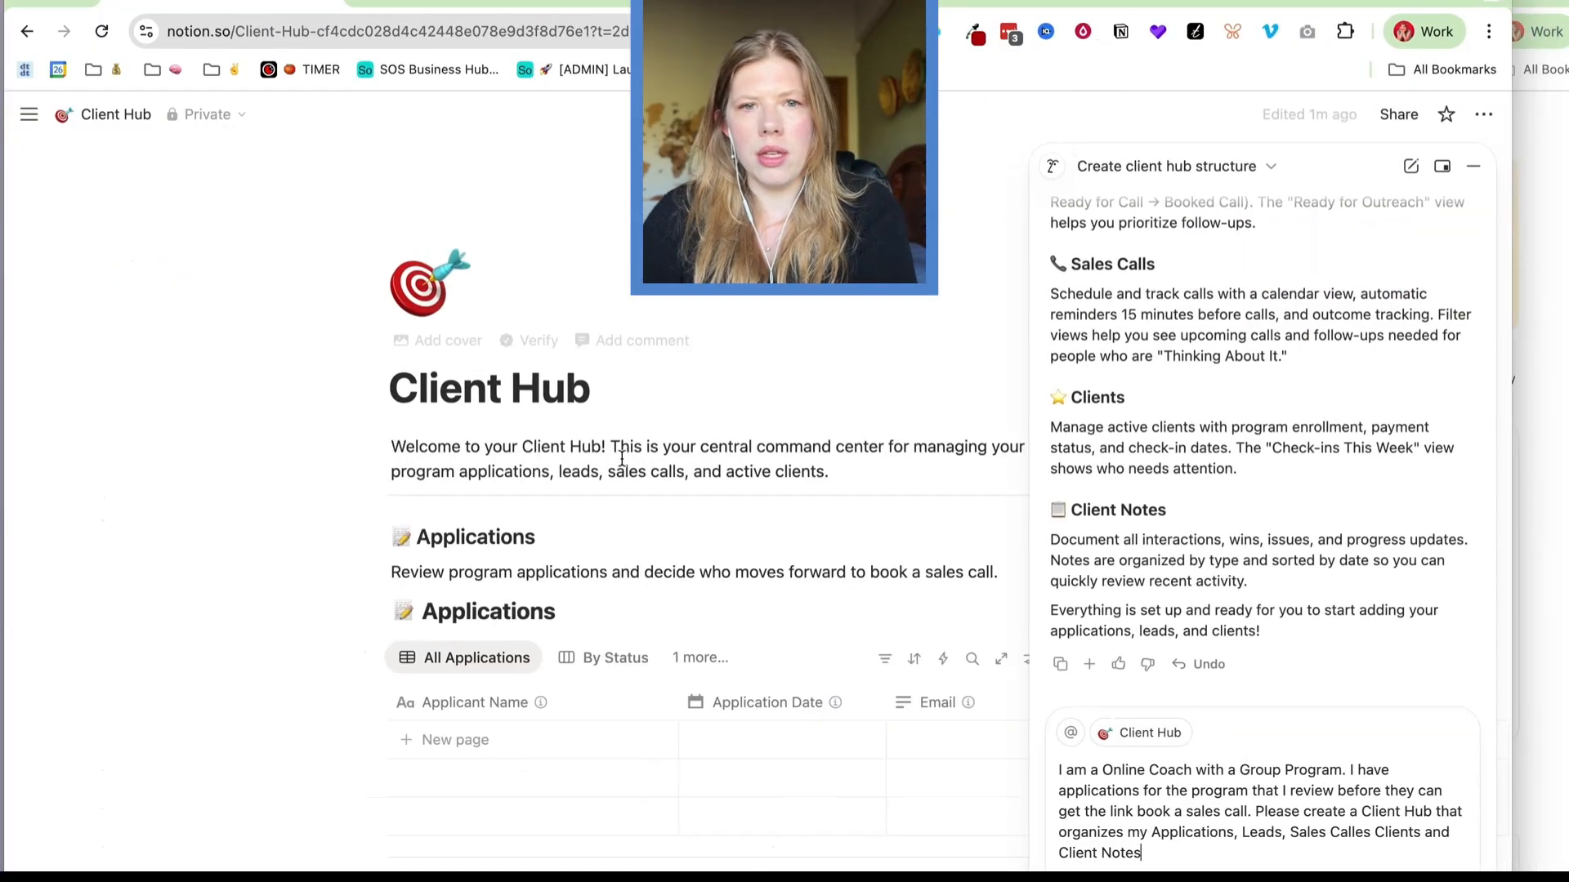
scroll(482, 423, "down", 7)
scroll(482, 423, "down", 9)
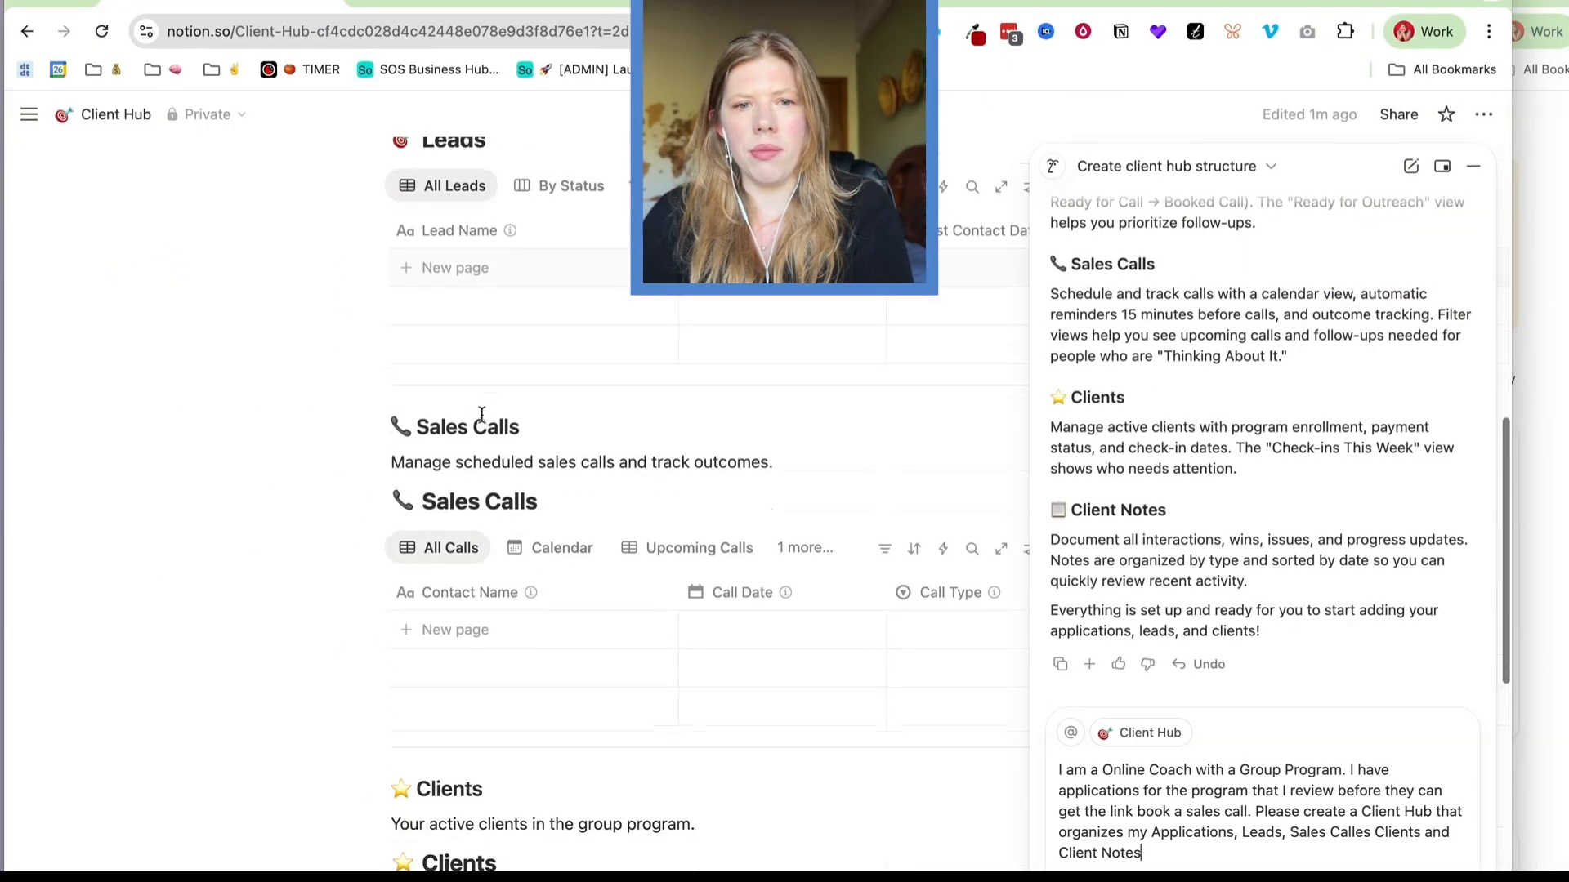
scroll(488, 537, "down", 3)
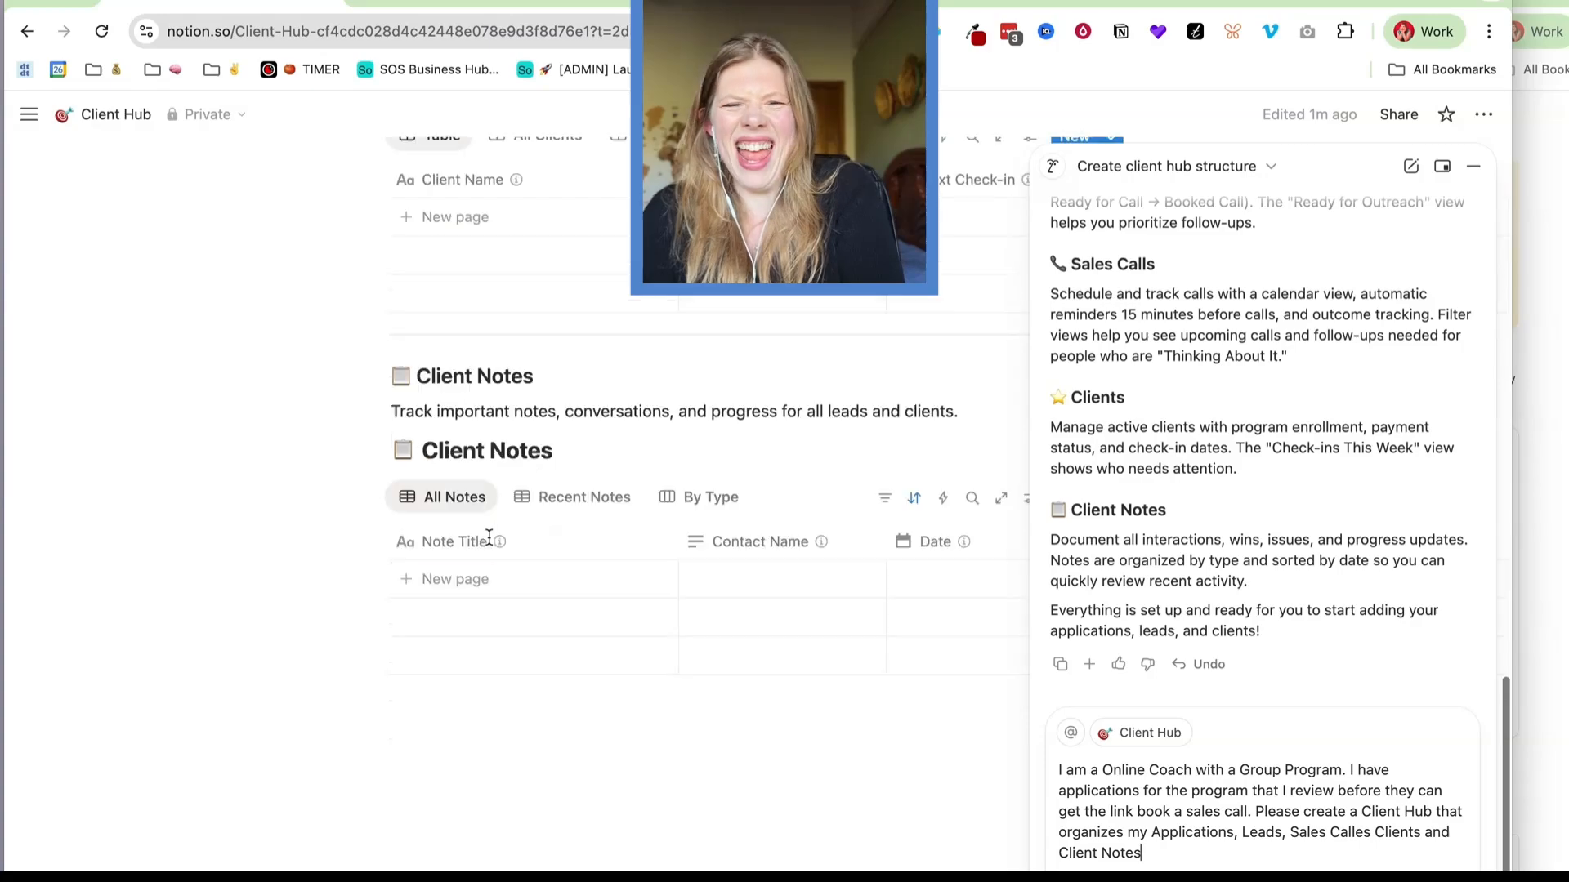
scroll(490, 536, "up", 20)
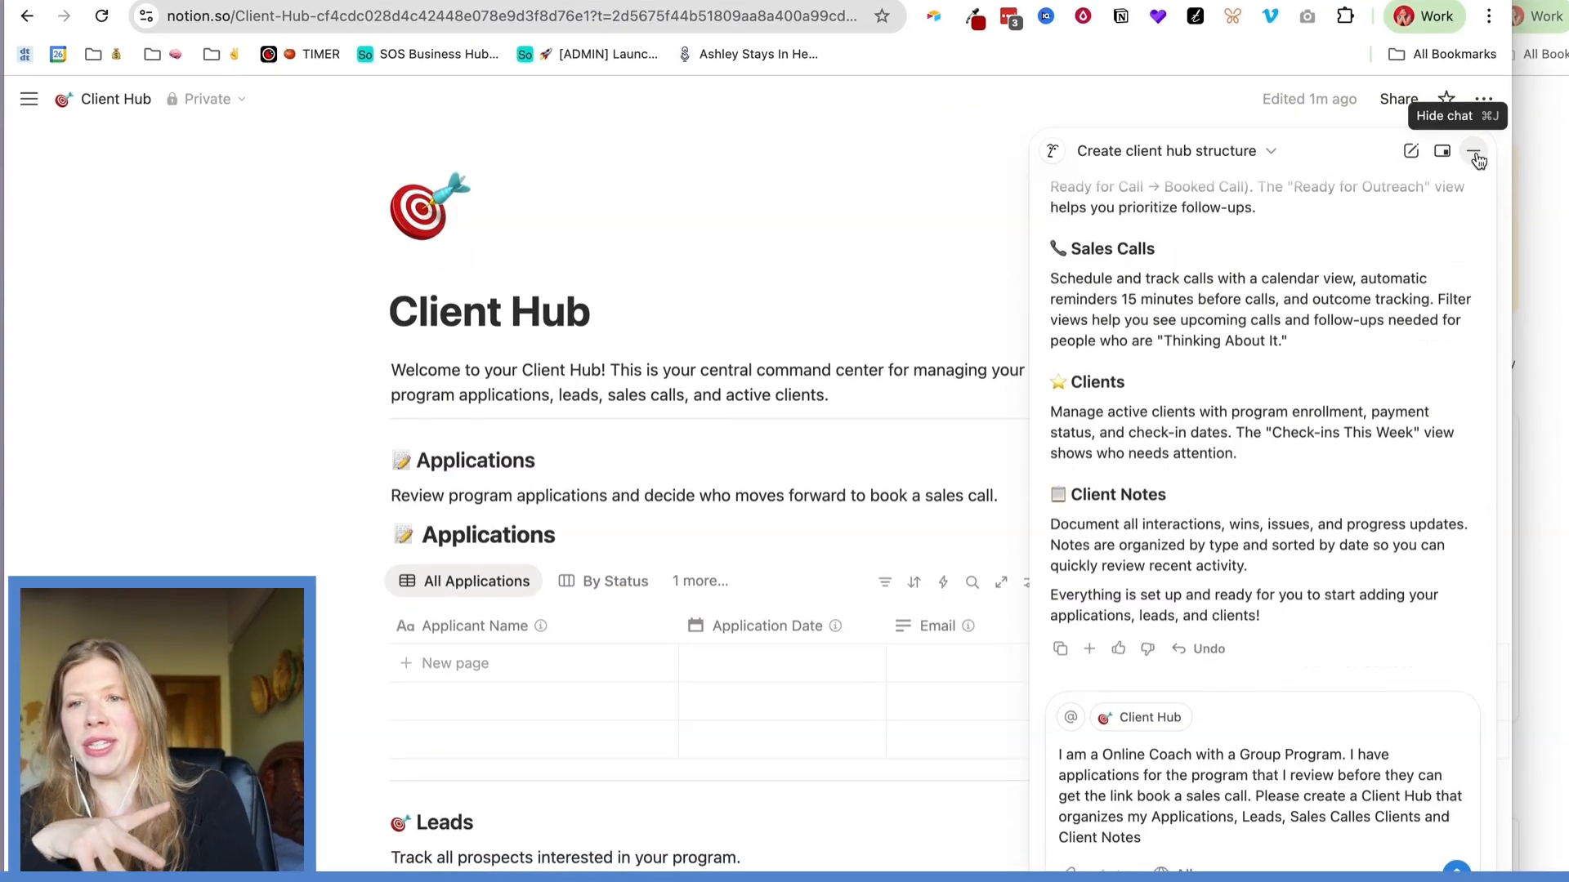
Hide the AI chat on the Client Hub page to view the Applications table at full width.
left_click(1474, 148)
scroll(568, 346, "down", 2)
scroll(569, 346, "up", 3)
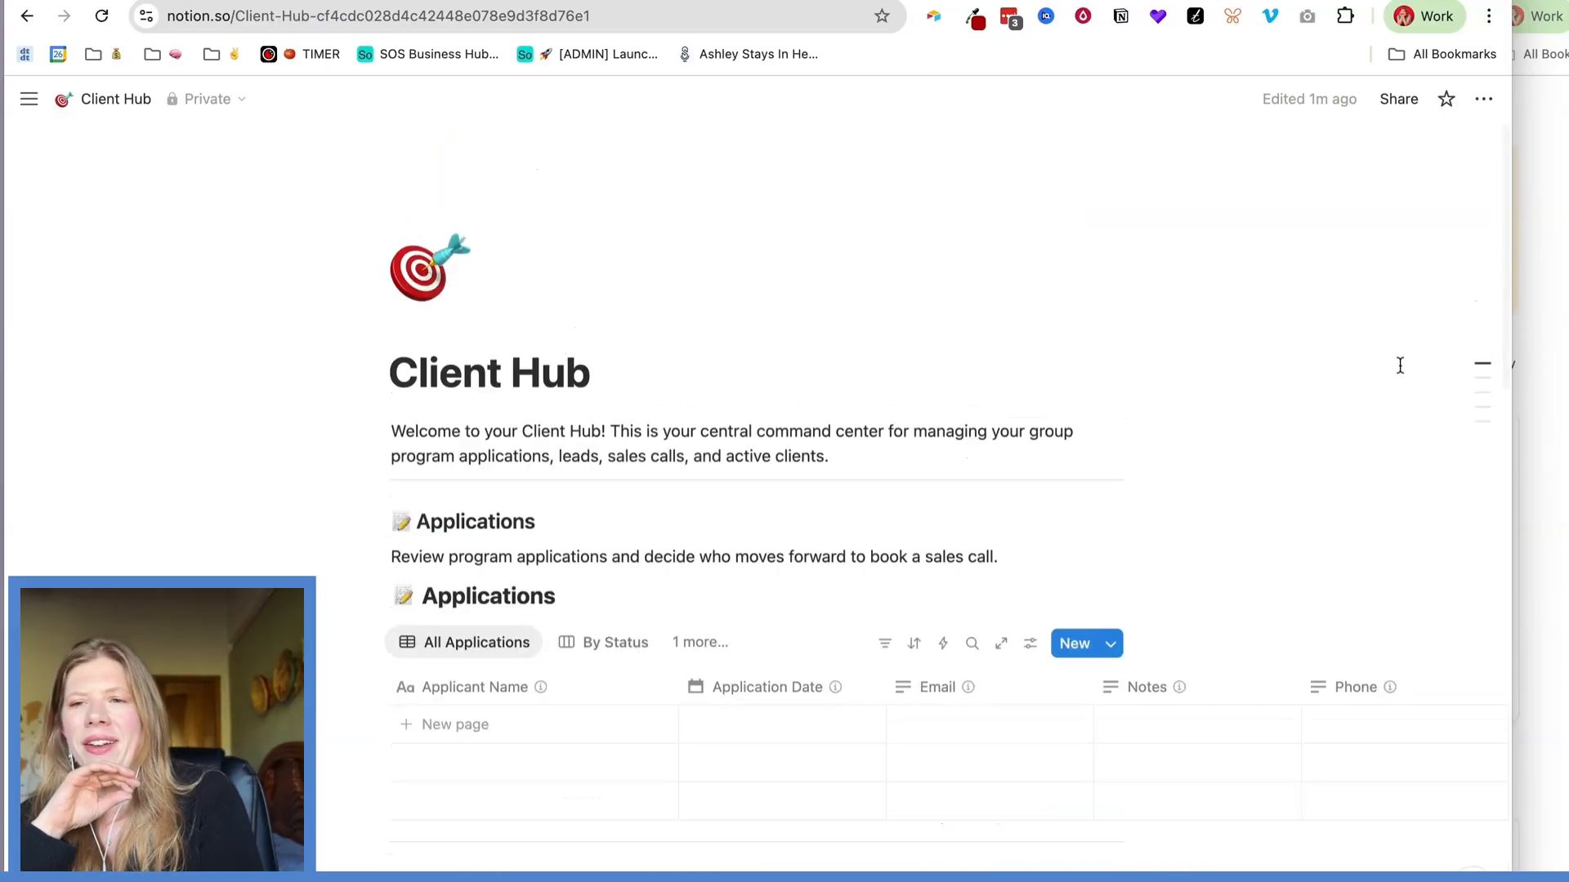
Check Airtable's proposed Client Hub plan, return to Notion, and examine the Applications and Leads sections.
left_click(1555, 304)
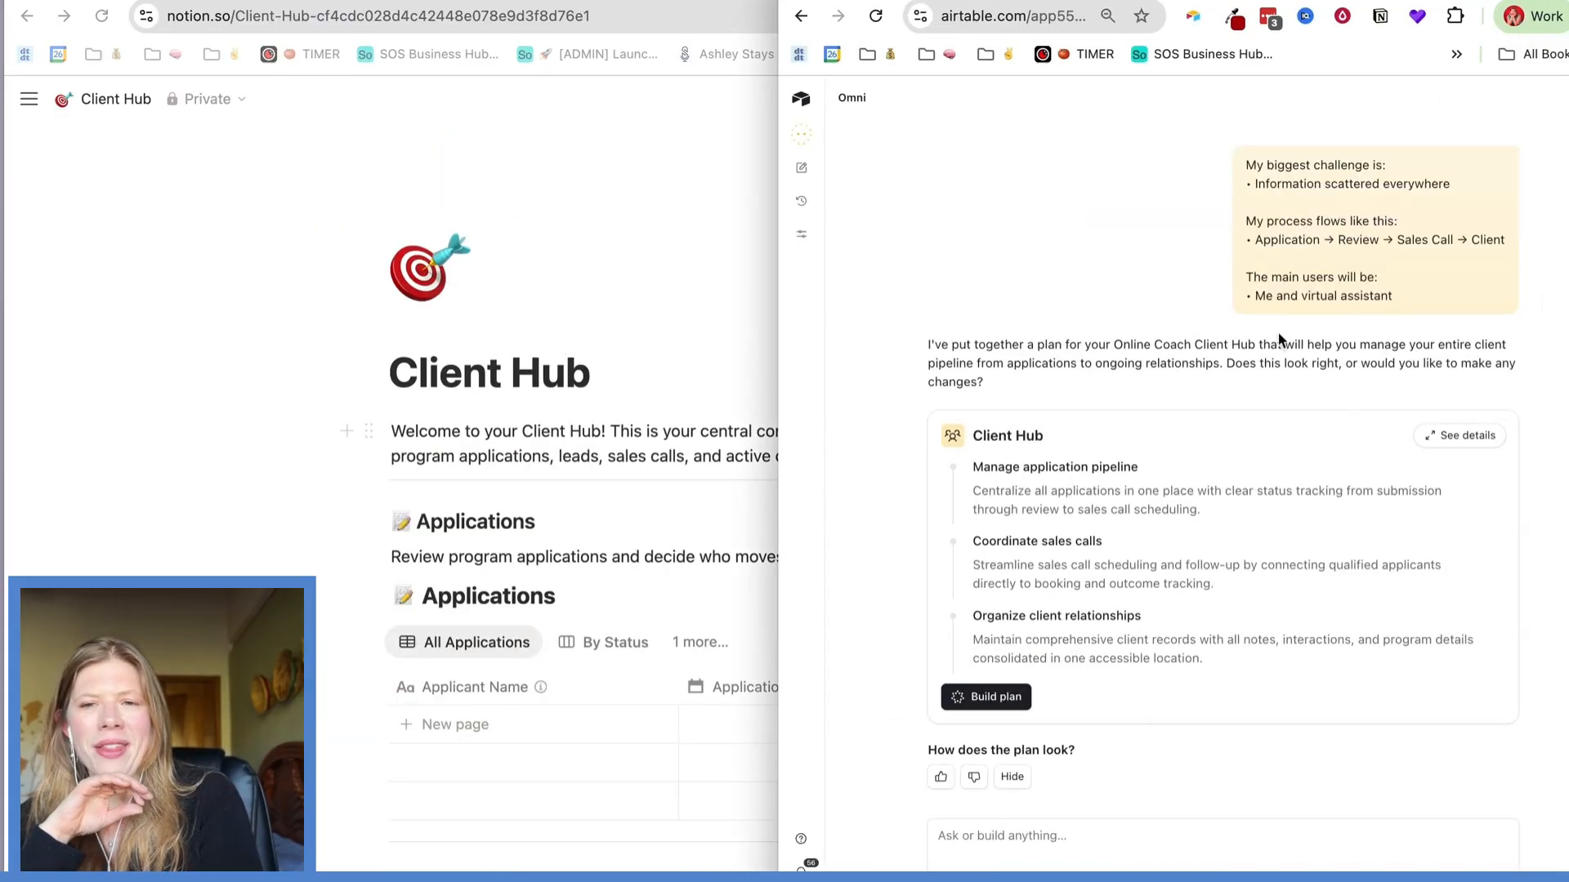
left_click(506, 370)
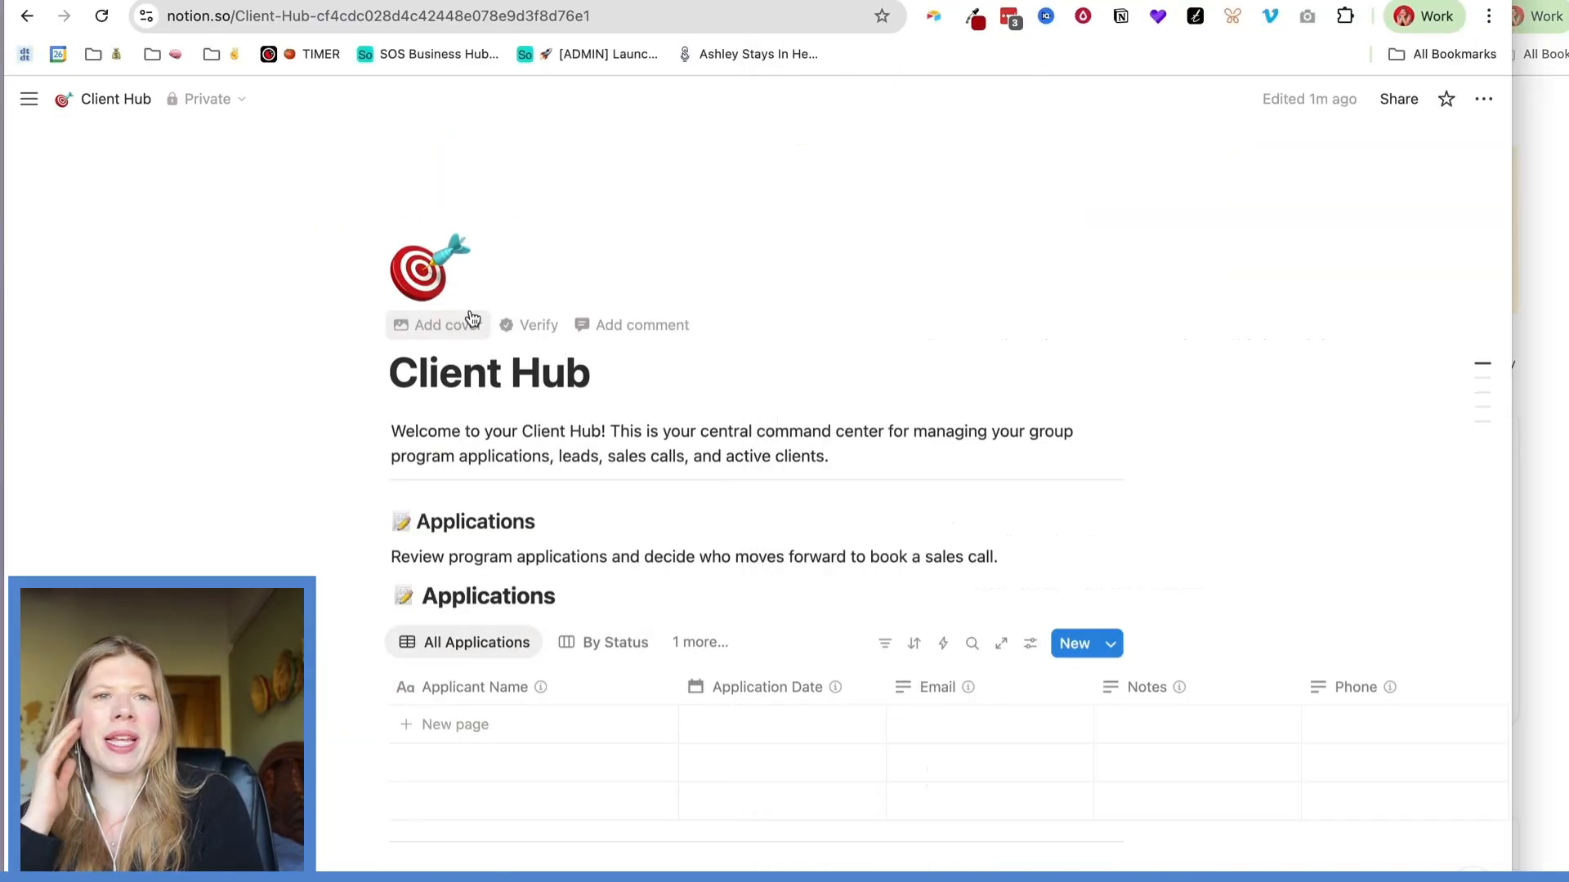
scroll(410, 306, "down", 1)
scroll(897, 483, "down", 5)
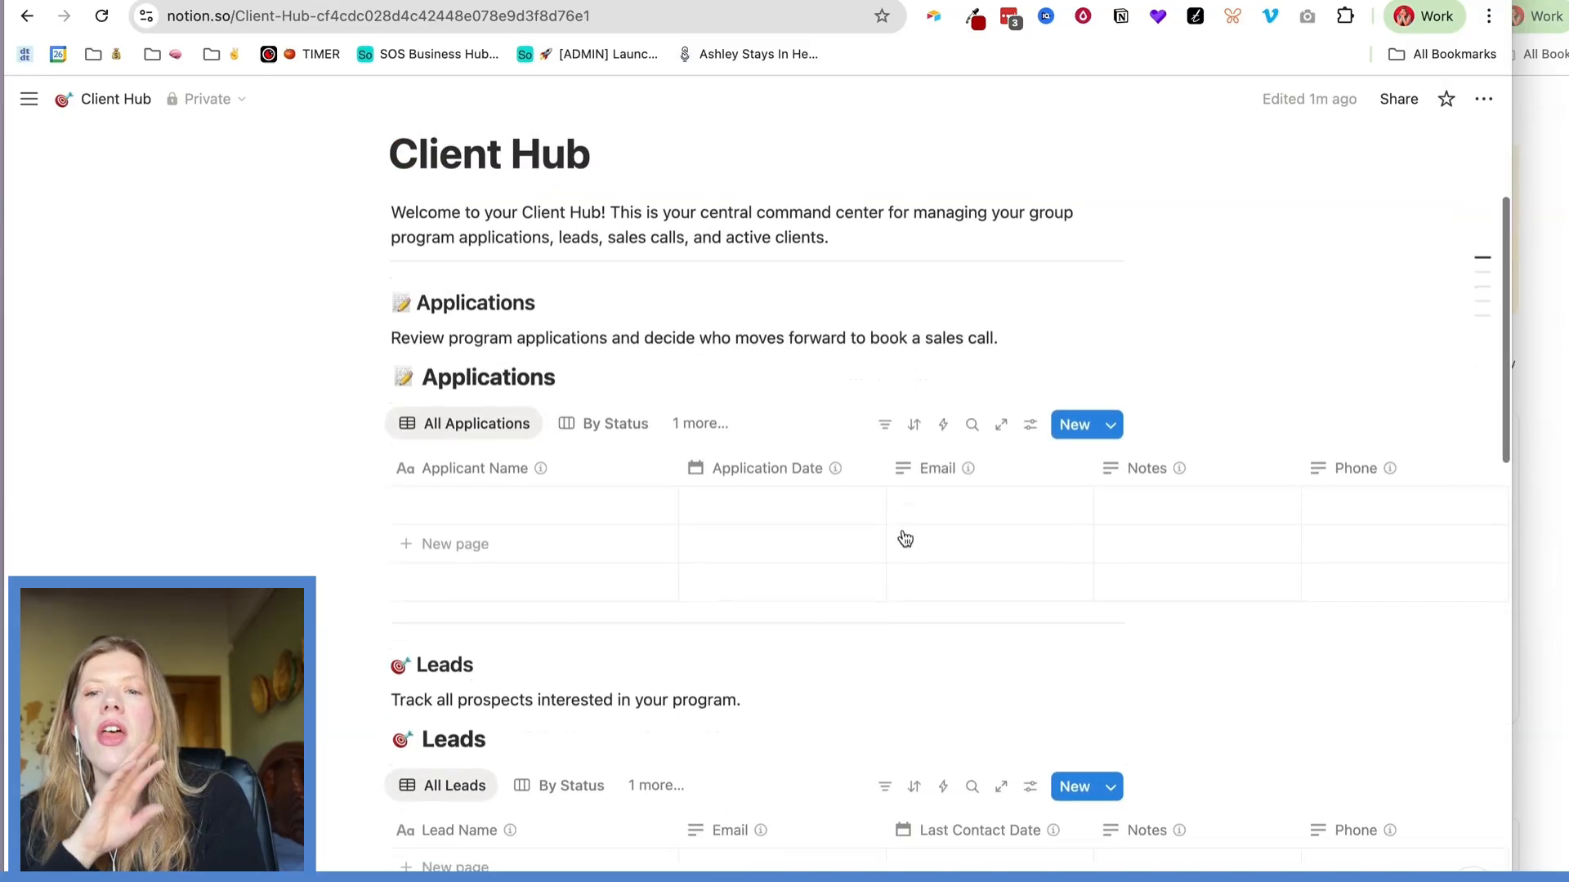
scroll(837, 430, "up", 4)
scroll(639, 389, "up", 2)
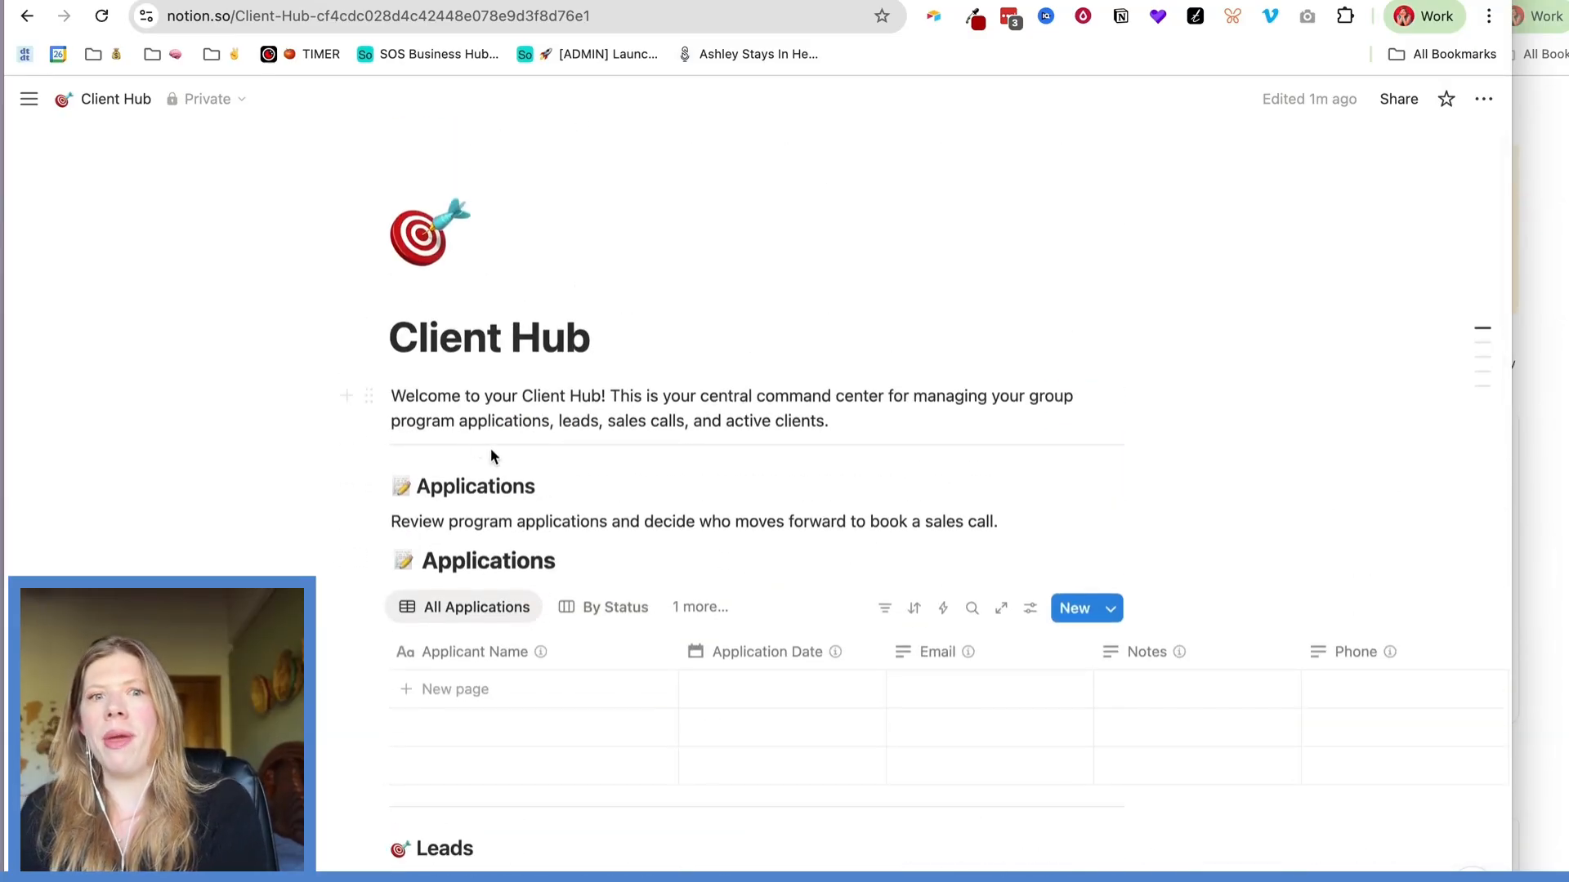
scroll(490, 452, "down", 5)
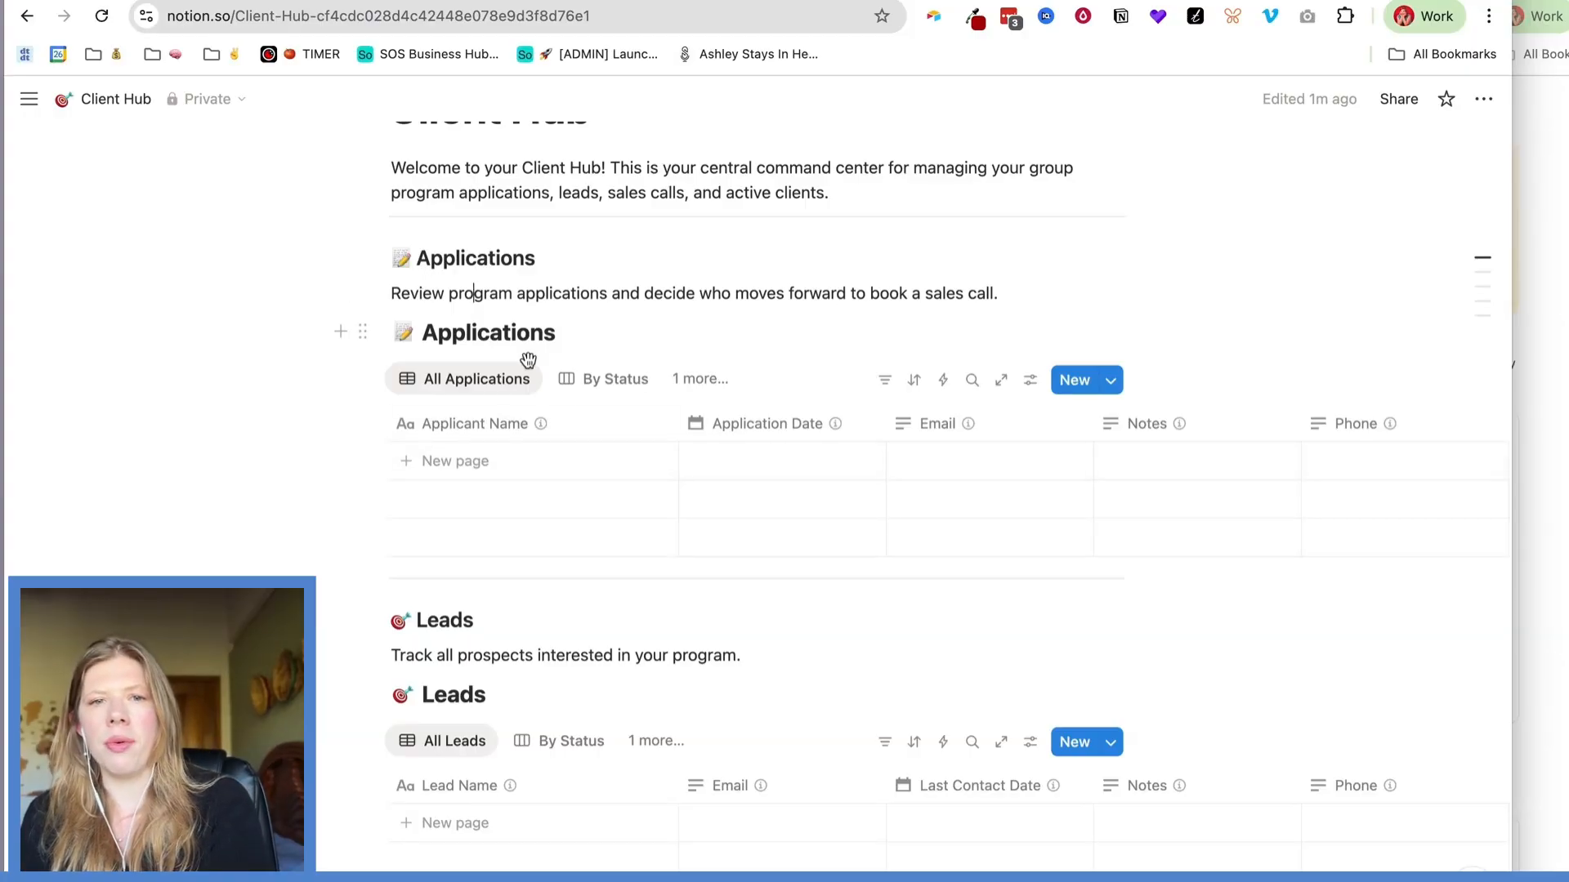
Add a record to the Applications database, enter a test applicant's name as its title, and close its page.
left_click(430, 463)
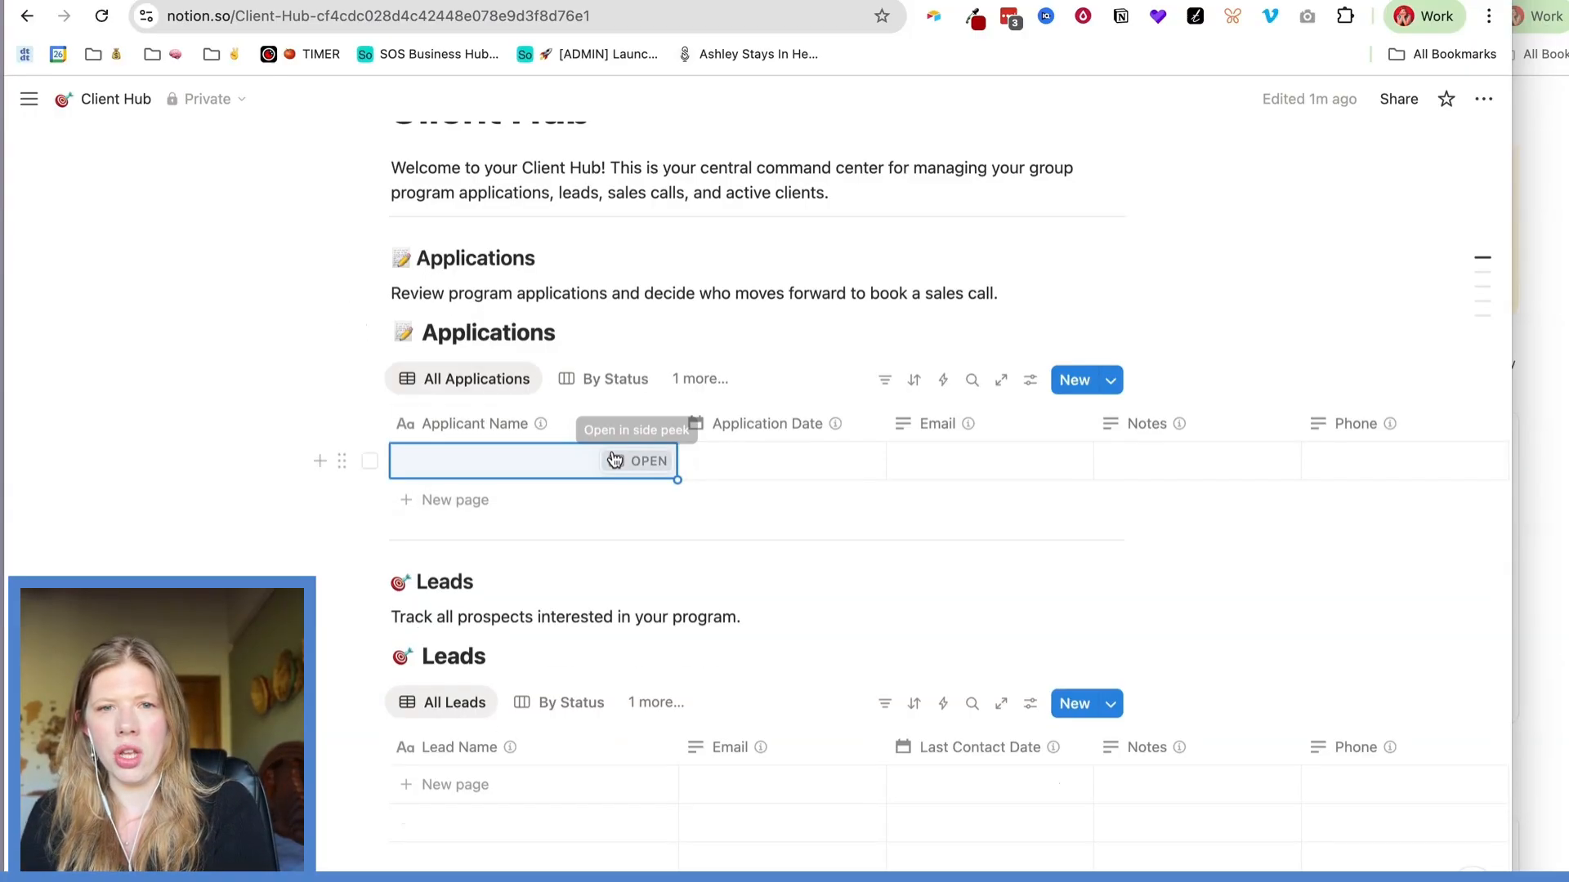
left_click(649, 461)
scroll(1005, 280, "up", 2)
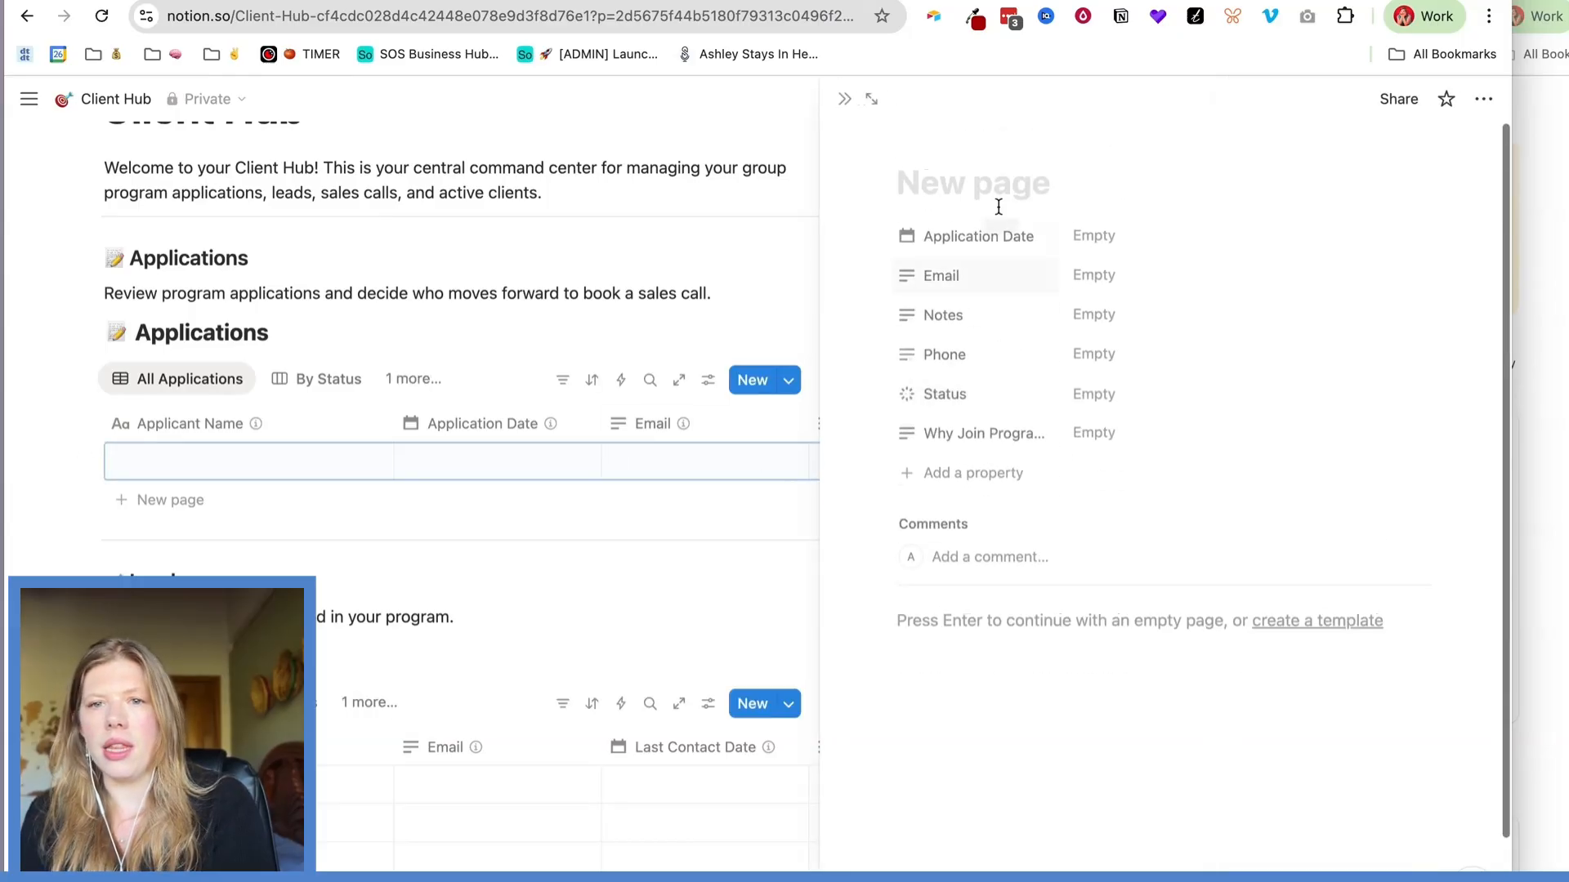
type("A")
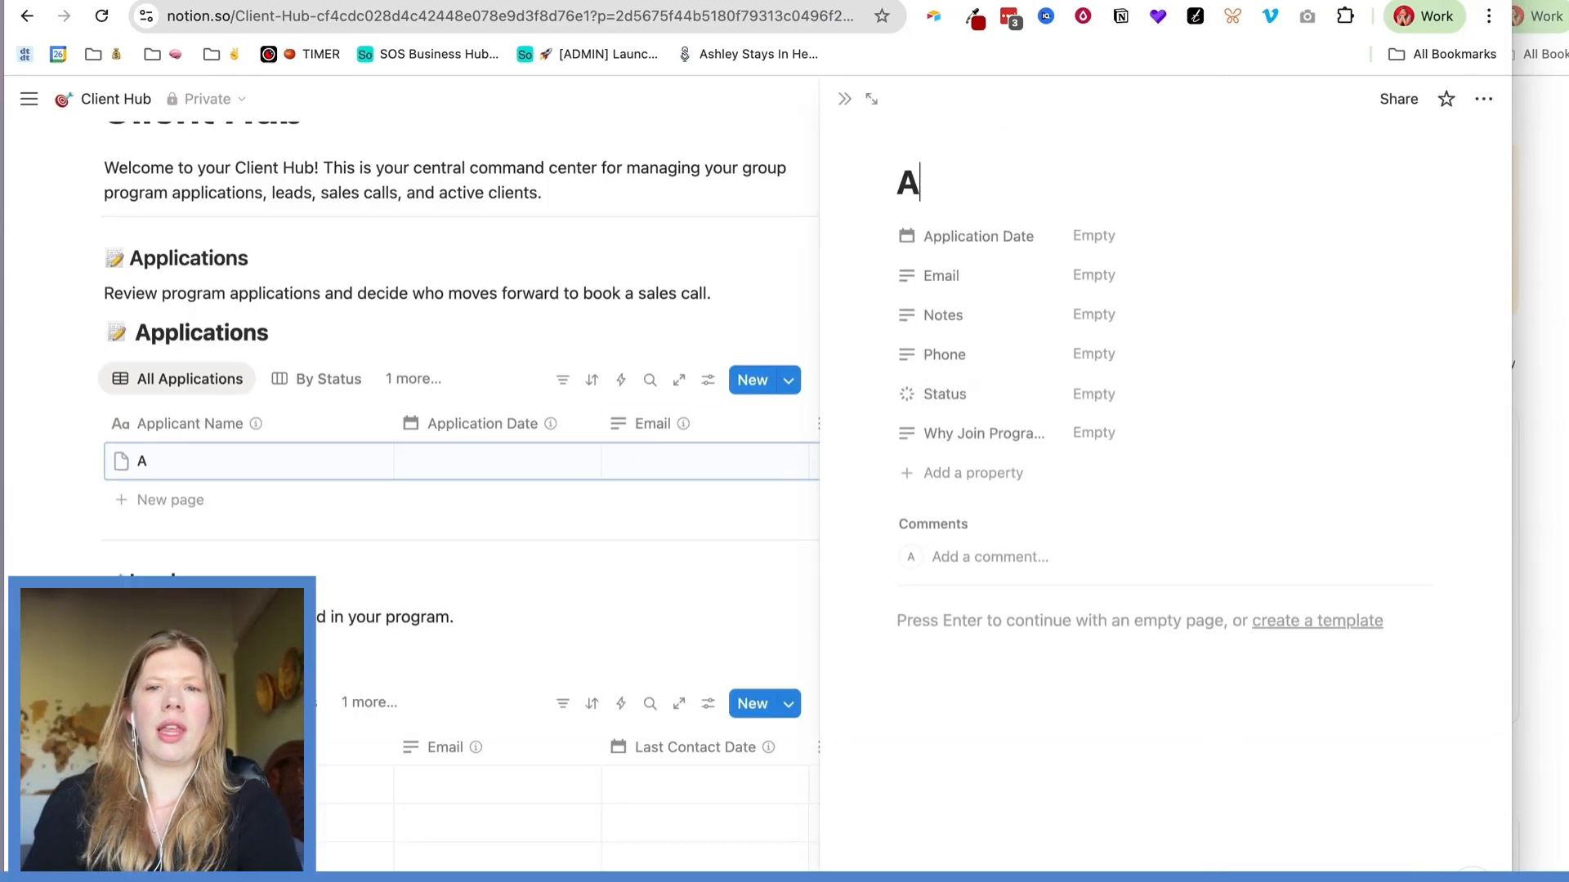
type("hsley Test")
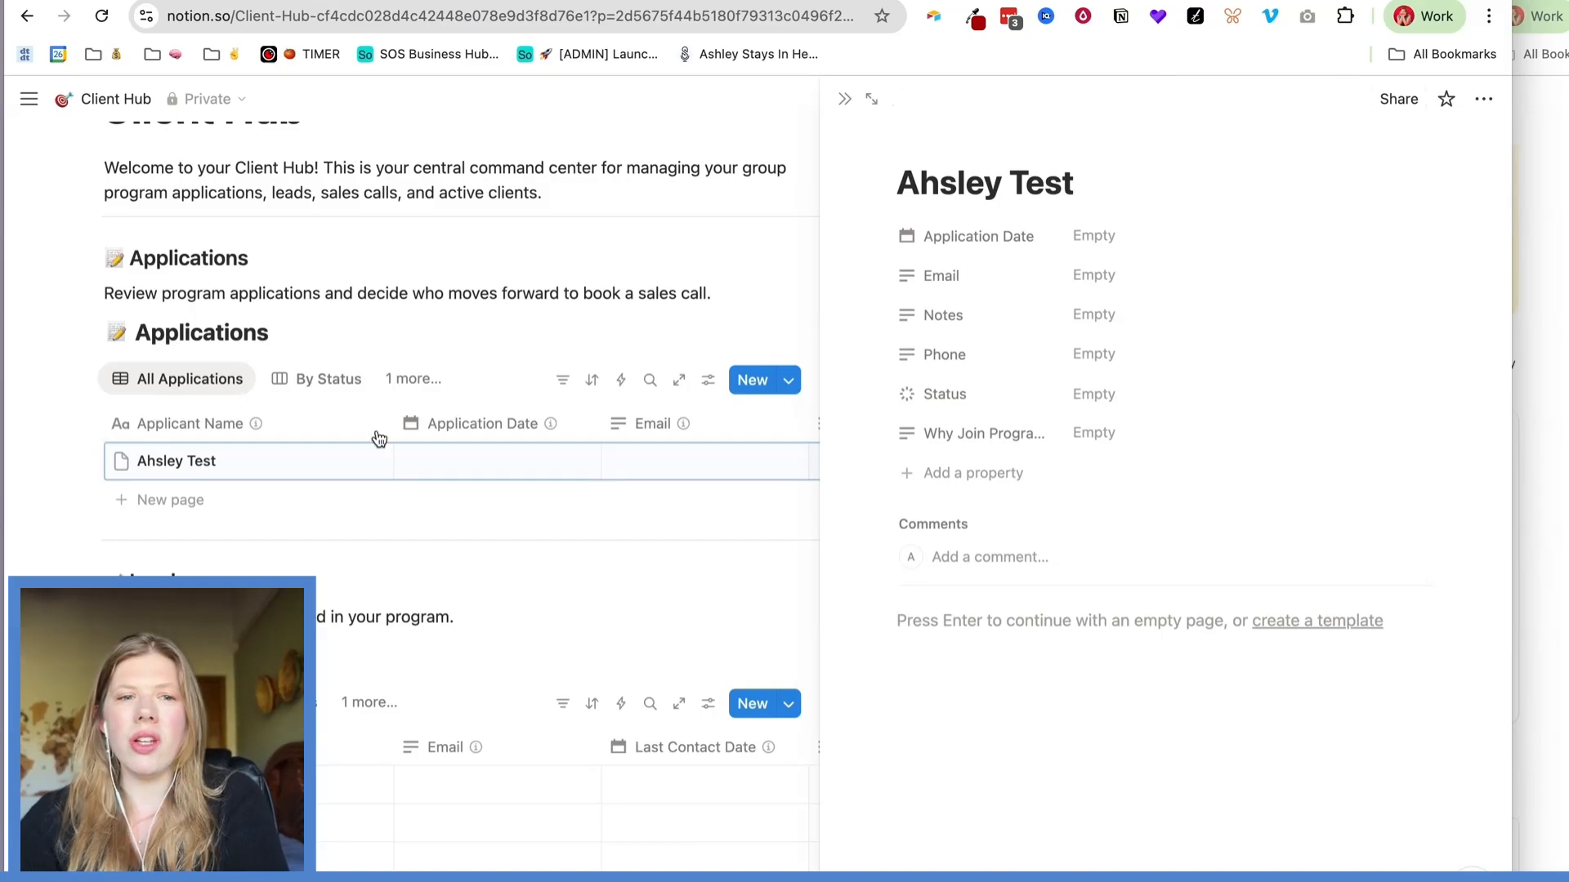
left_click(844, 98)
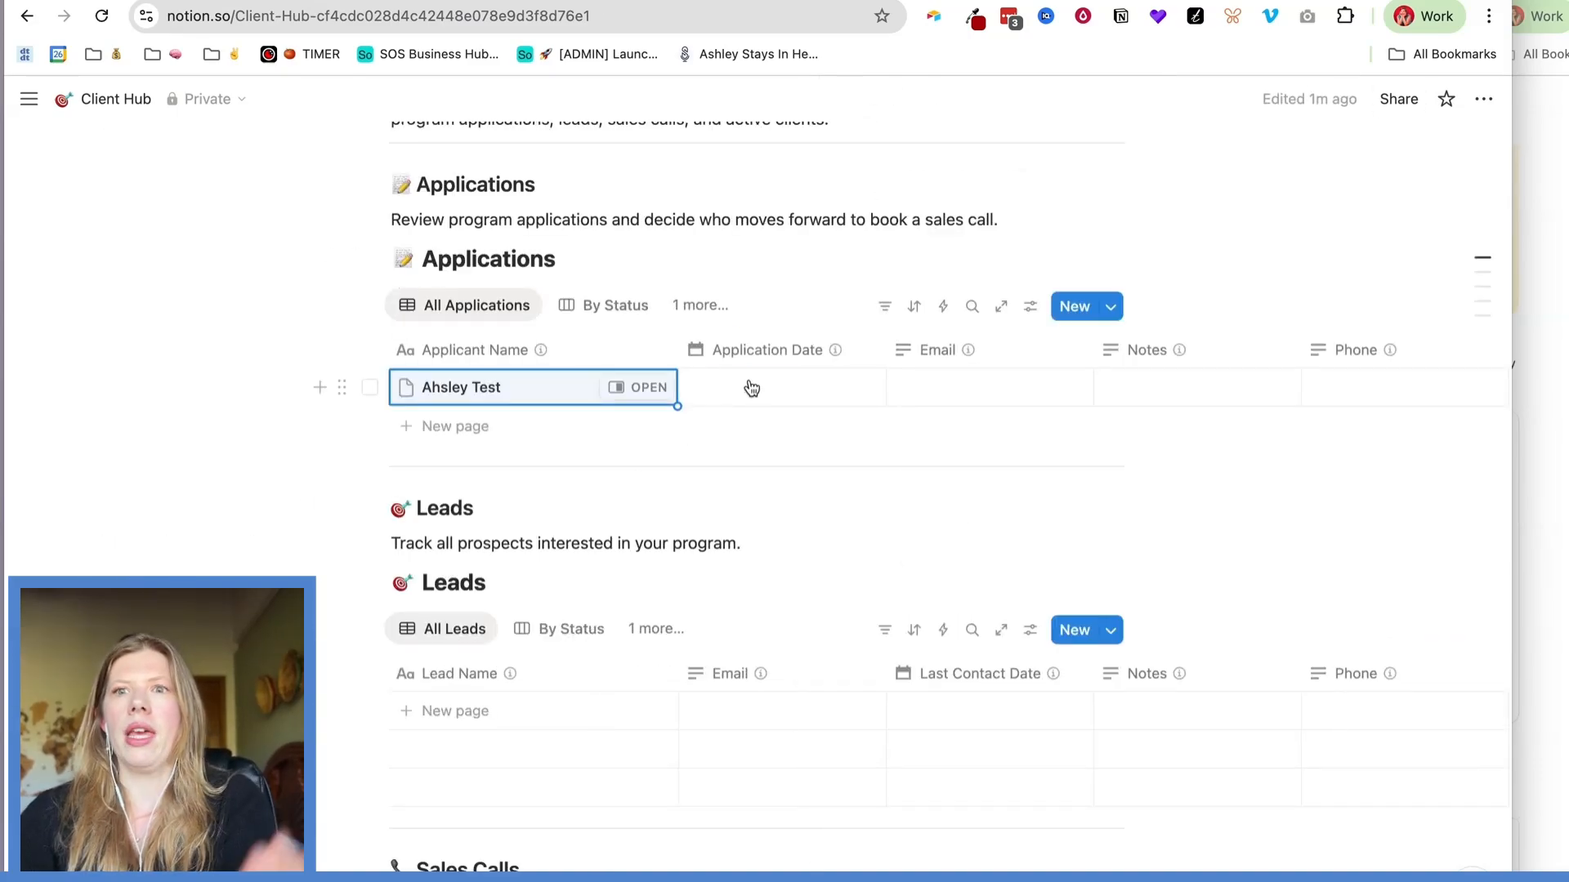
Show the Applications database in the By Status view and look through the remaining databases down to Client Notes.
left_click(627, 307)
scroll(833, 371, "left", 1)
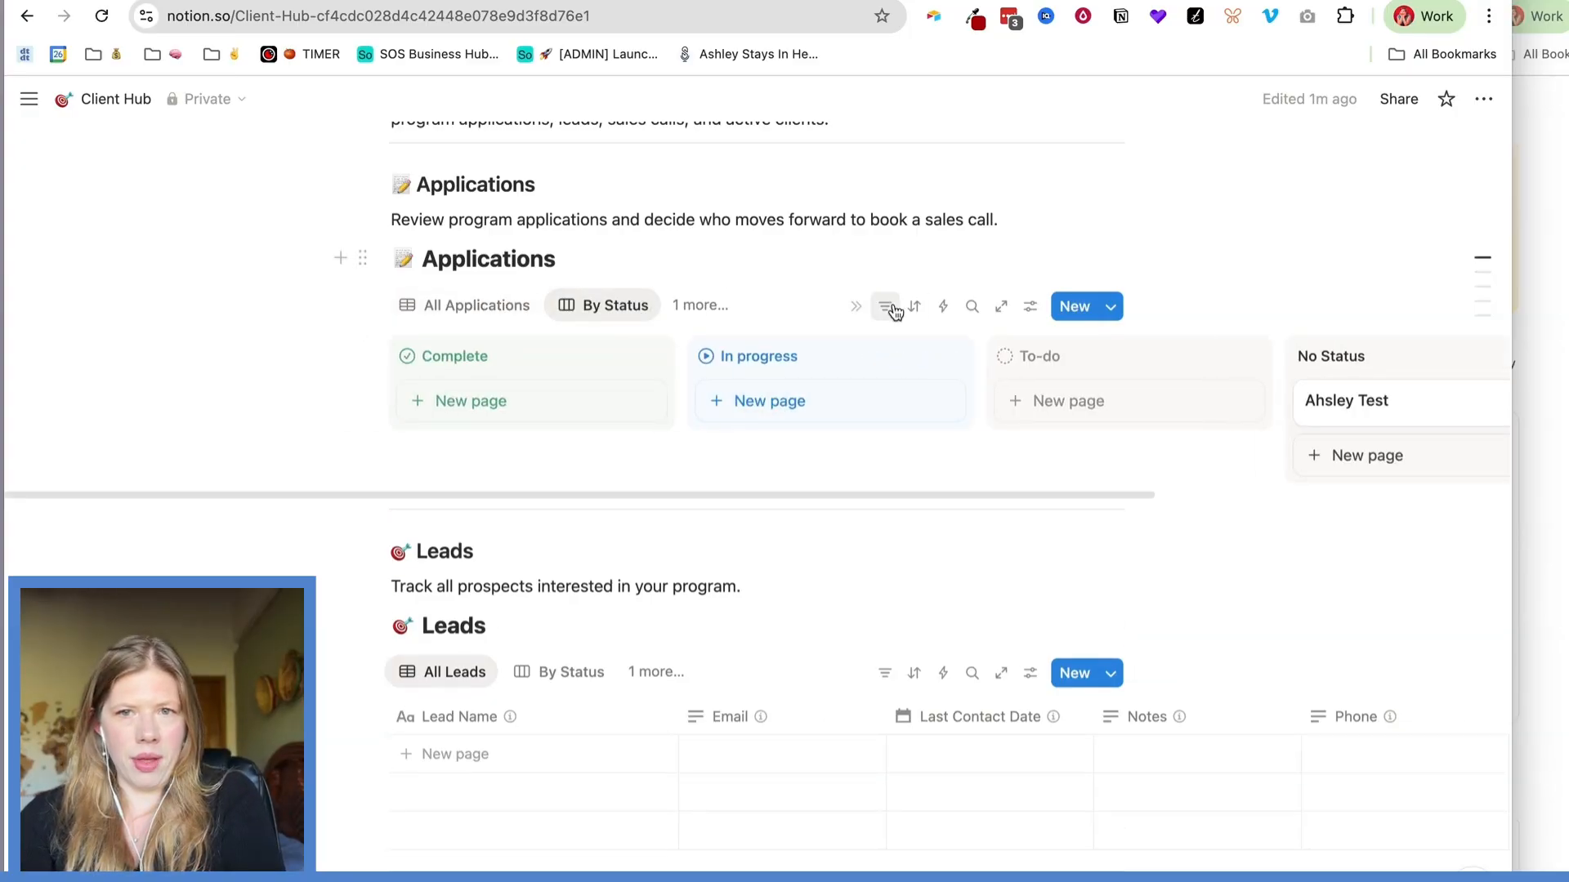
scroll(779, 529, "down", 3)
scroll(779, 529, "down", 10)
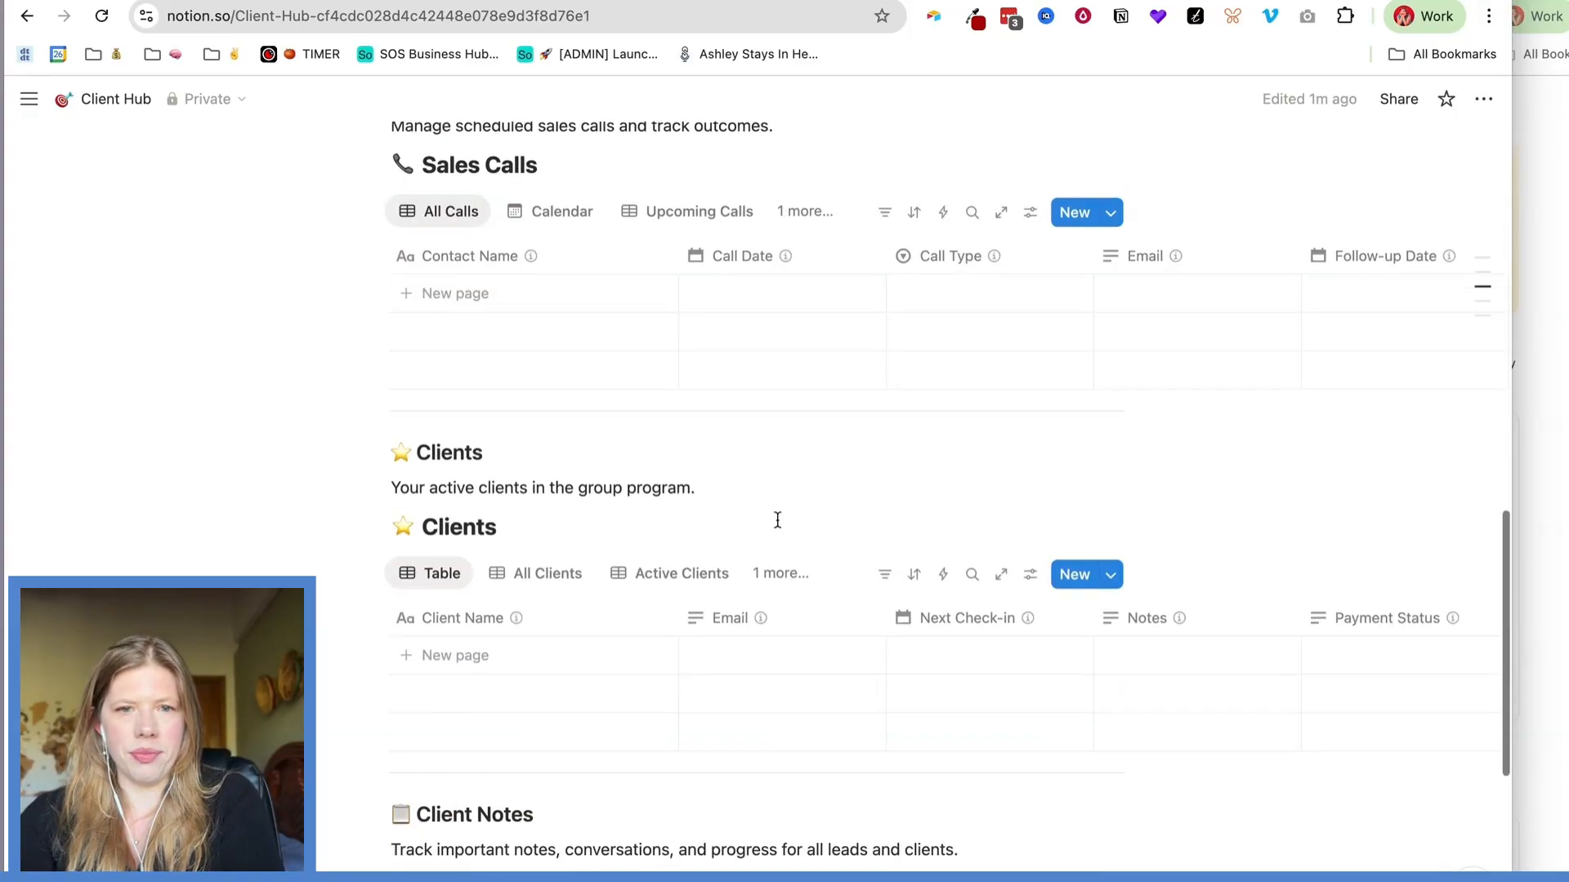
scroll(778, 526, "up", 1)
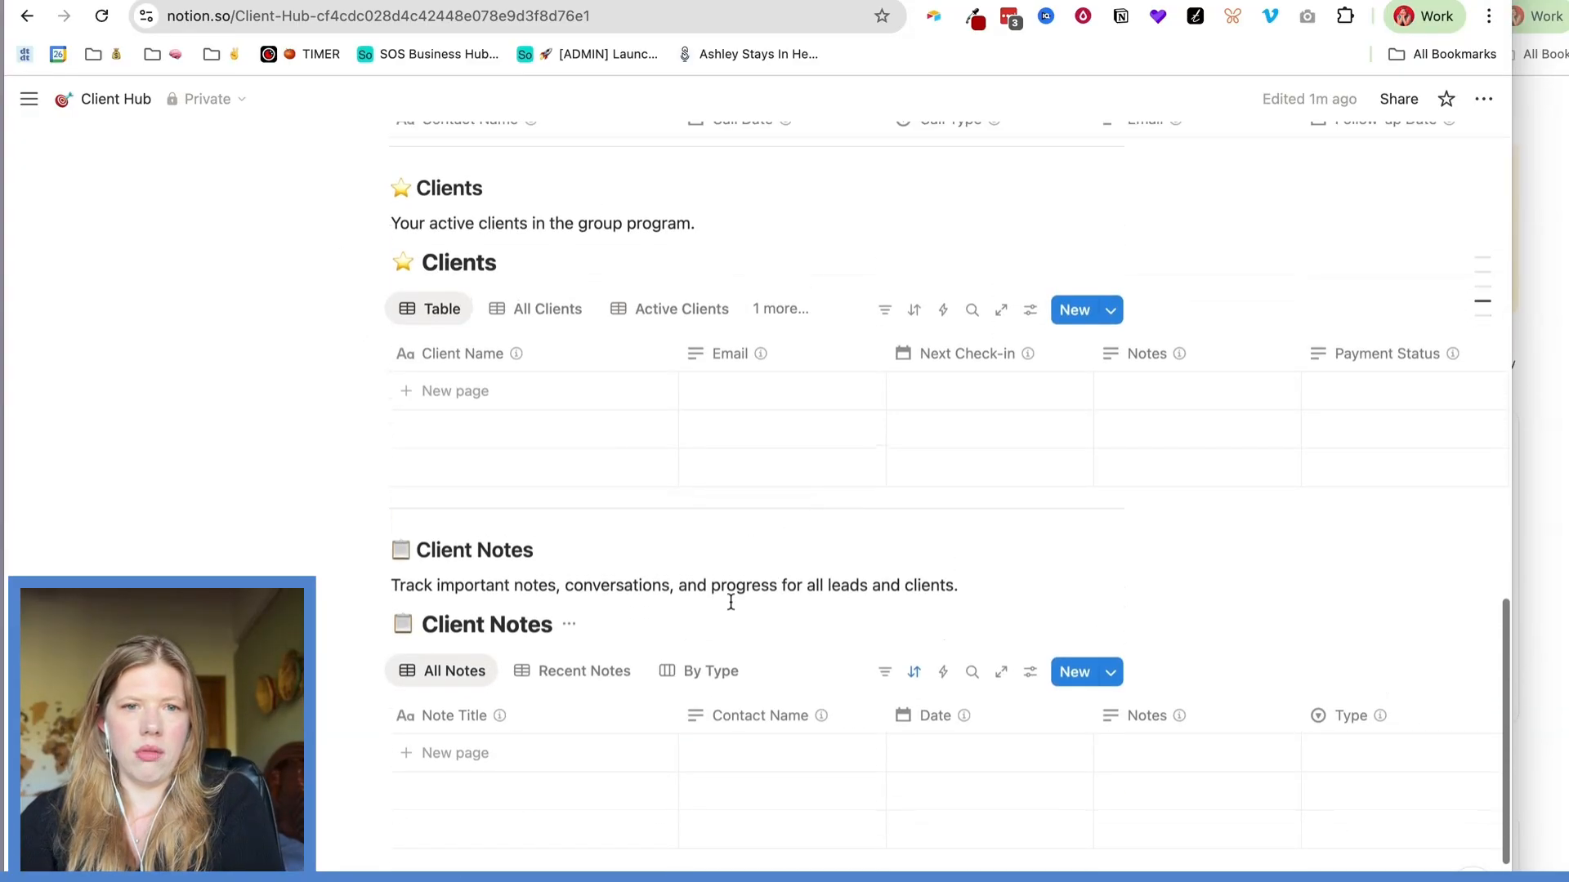
scroll(730, 605, "down", 2)
Look at the automation setup for the Applications database and close it without adding a trigger or action.
scroll(728, 609, "up", 20)
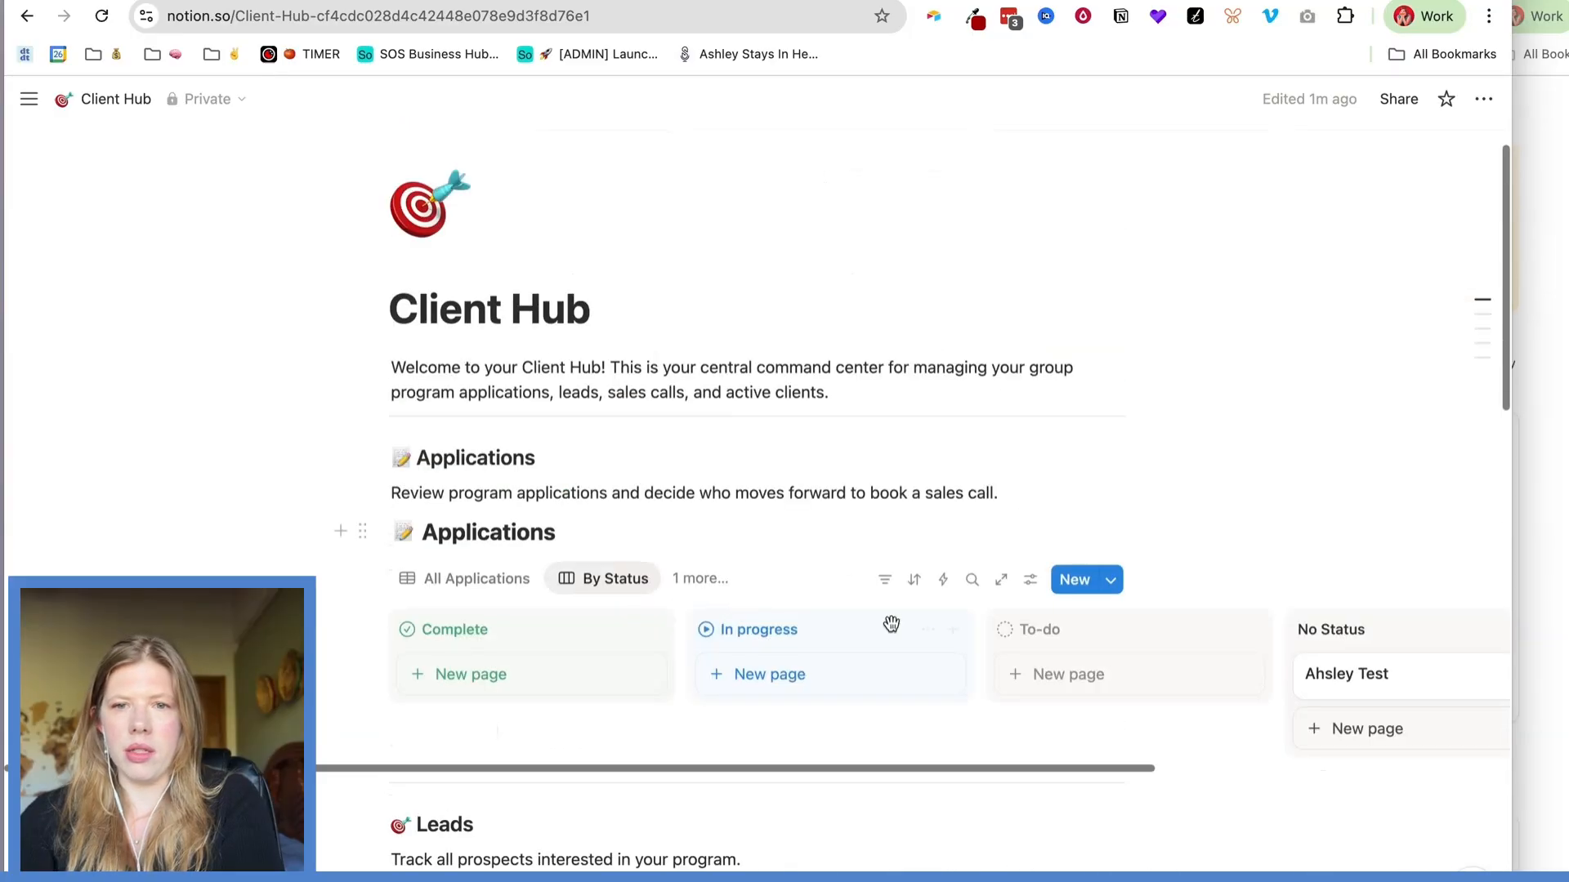
left_click(943, 579)
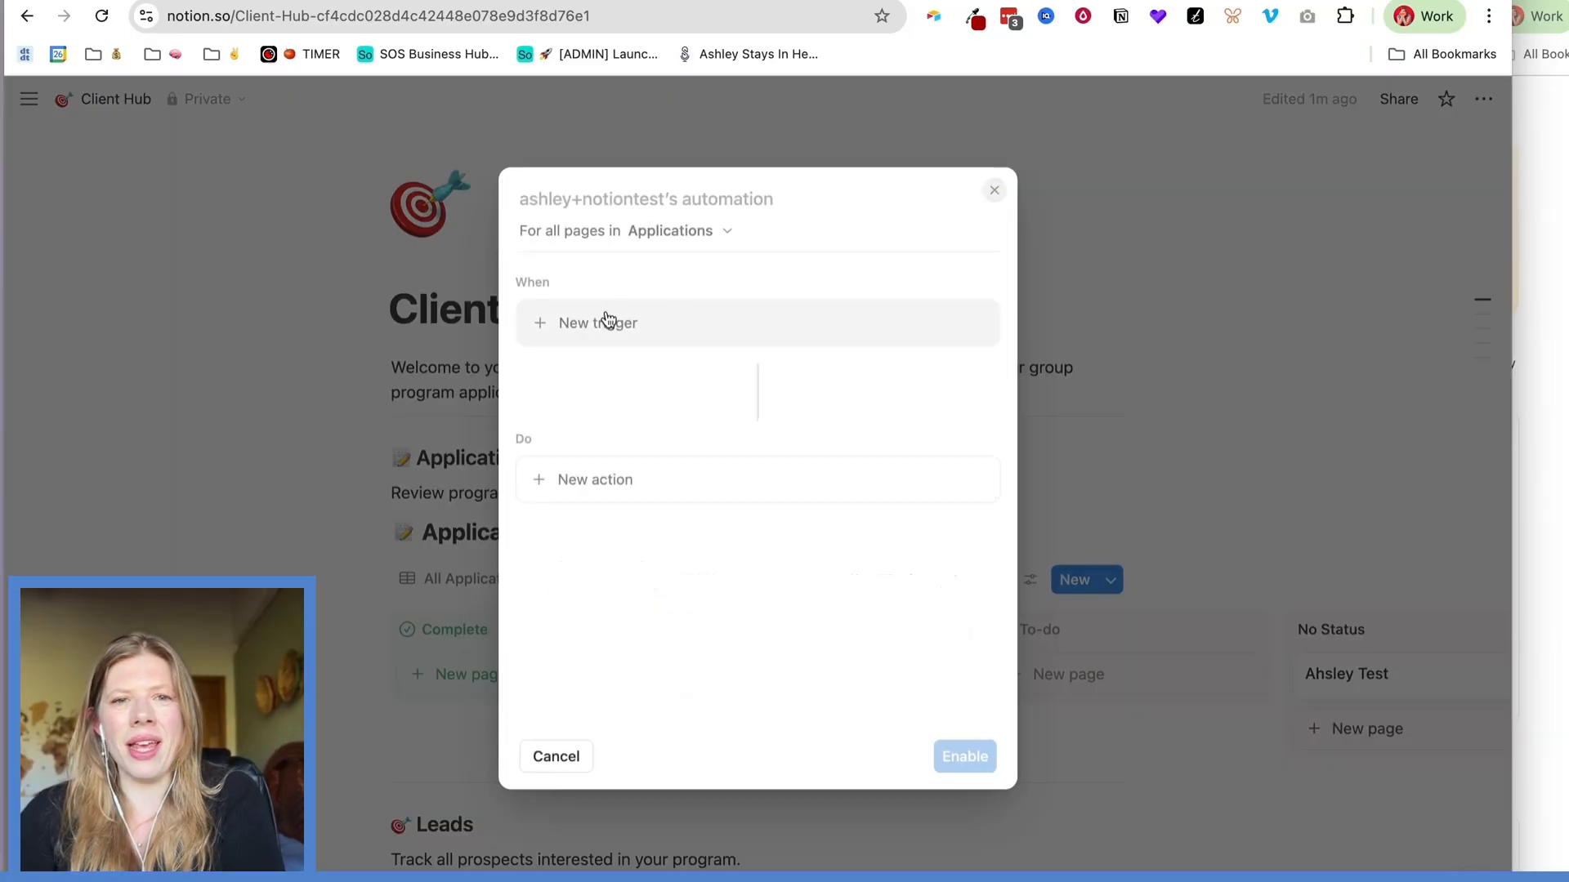
left_click(995, 189)
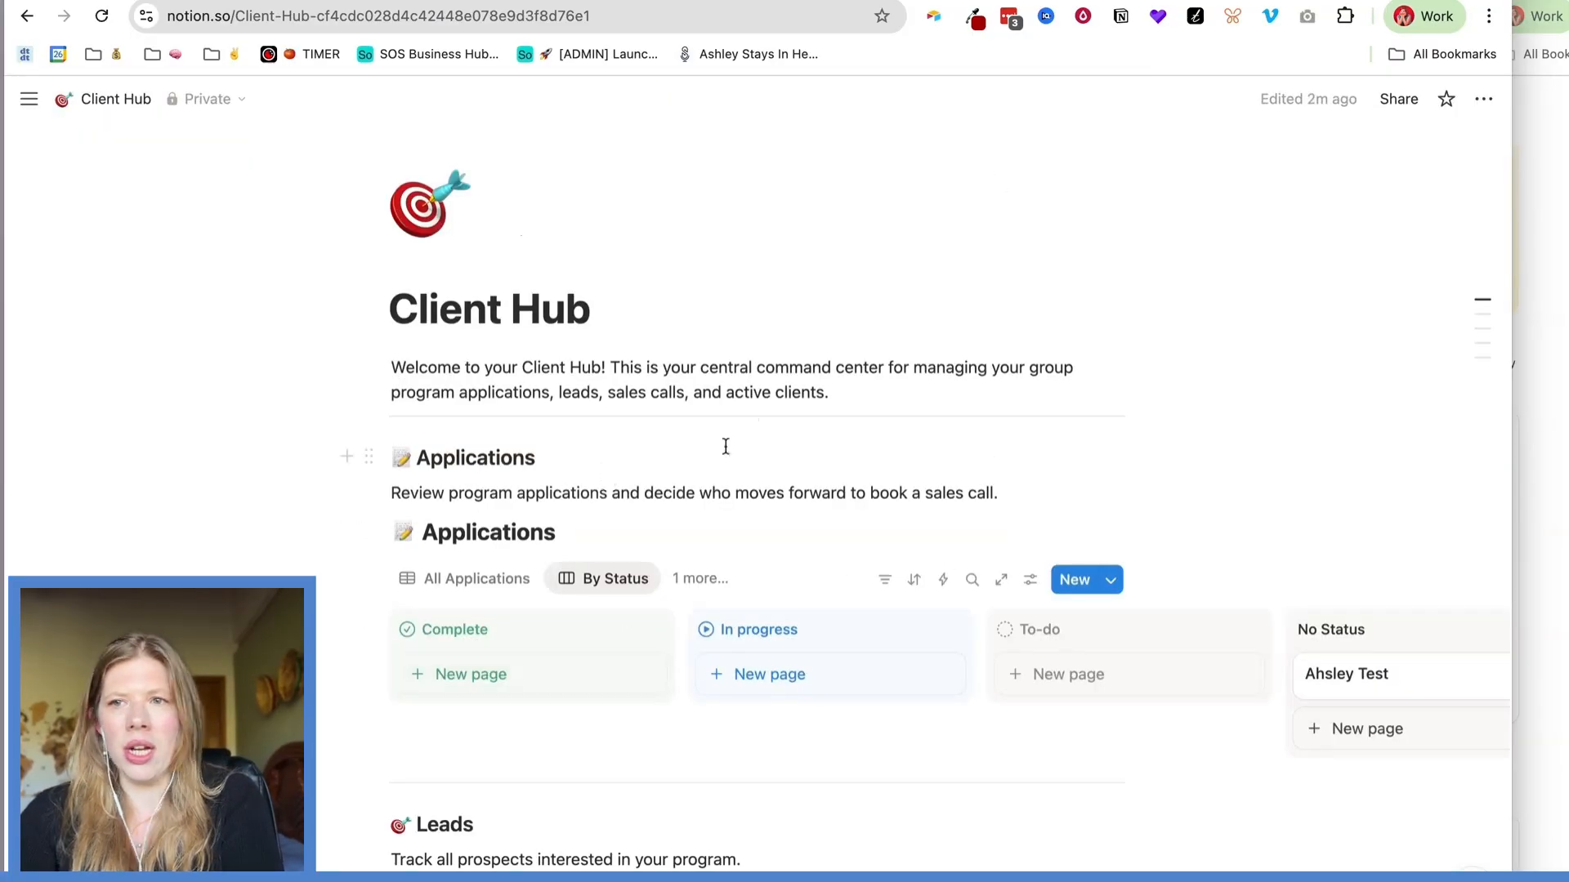
Switch to Airtable, widen its window to read the proposed Client Hub plan, and start building it.
left_click(1534, 137)
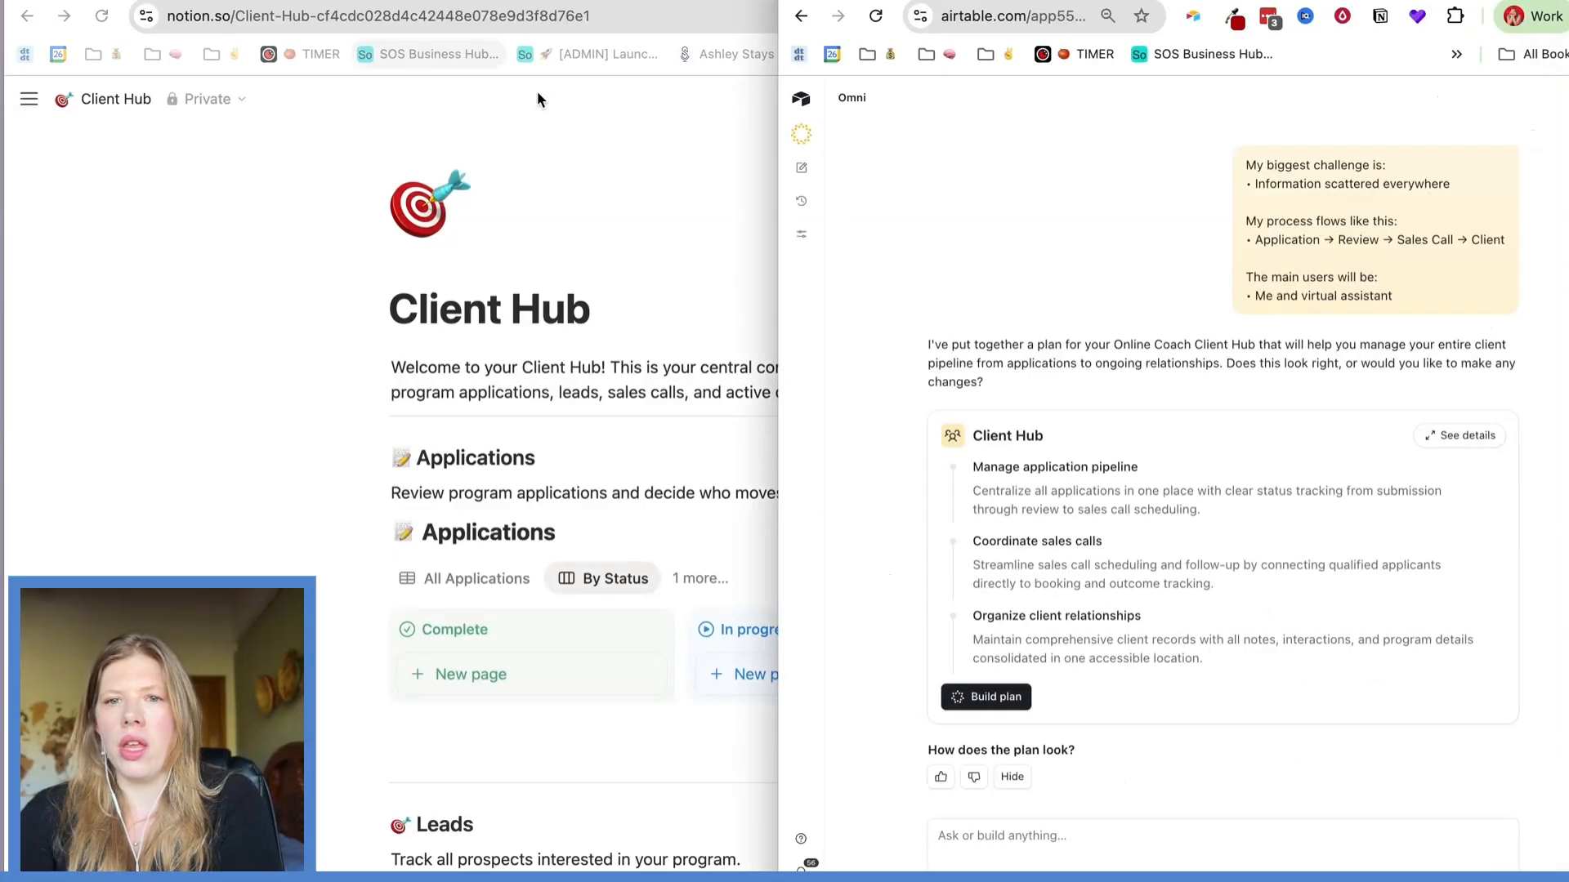
left_click_drag(781, 168, 44, 163)
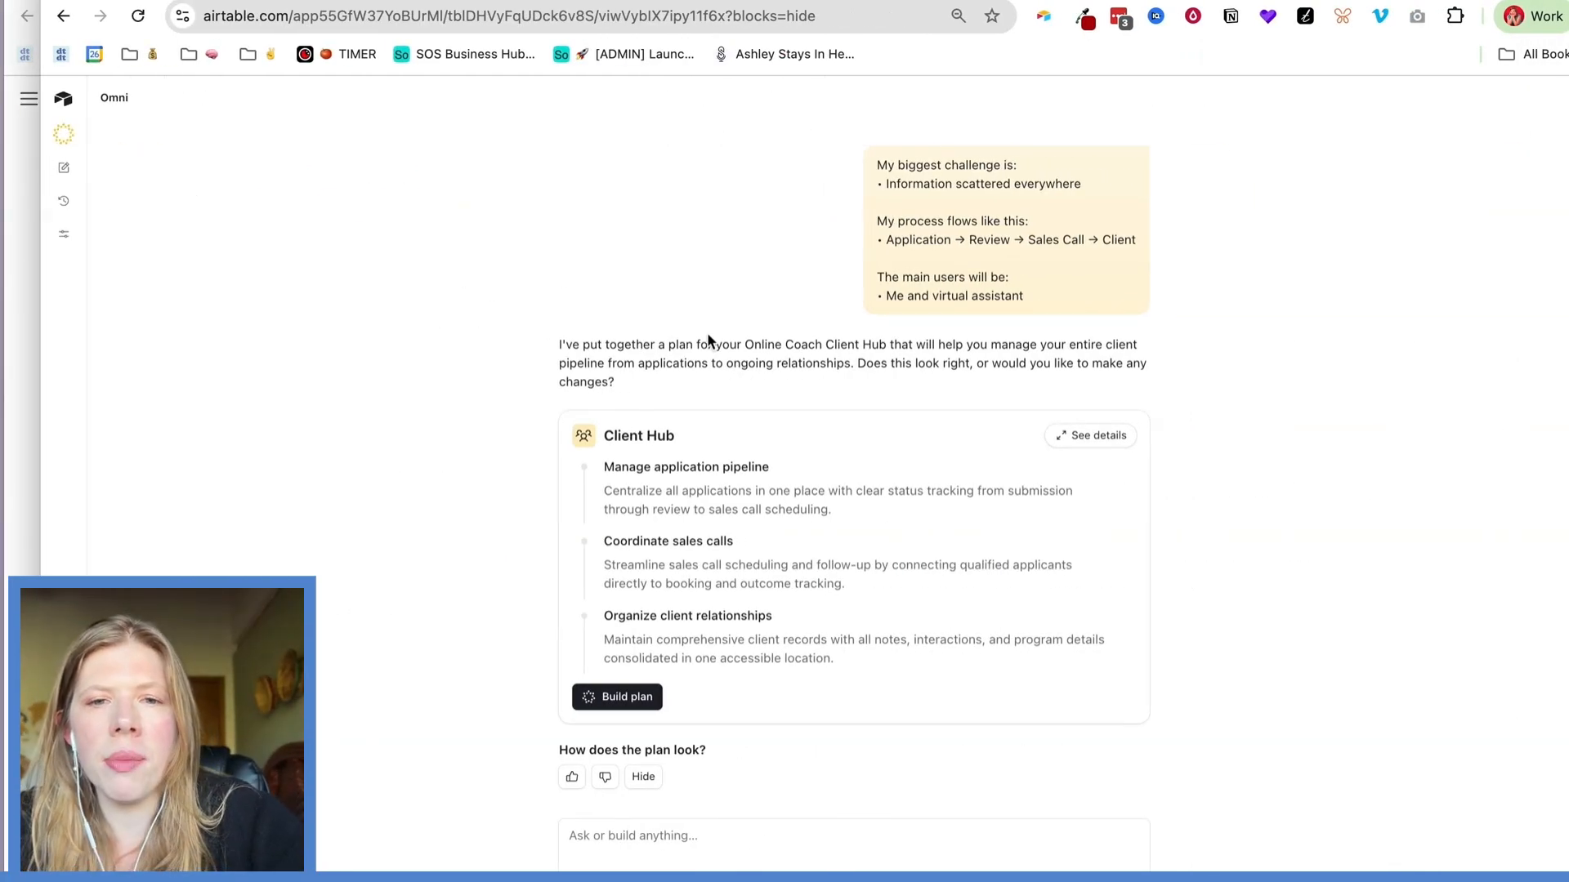
left_click_drag(715, 340, 851, 343)
left_click(851, 343)
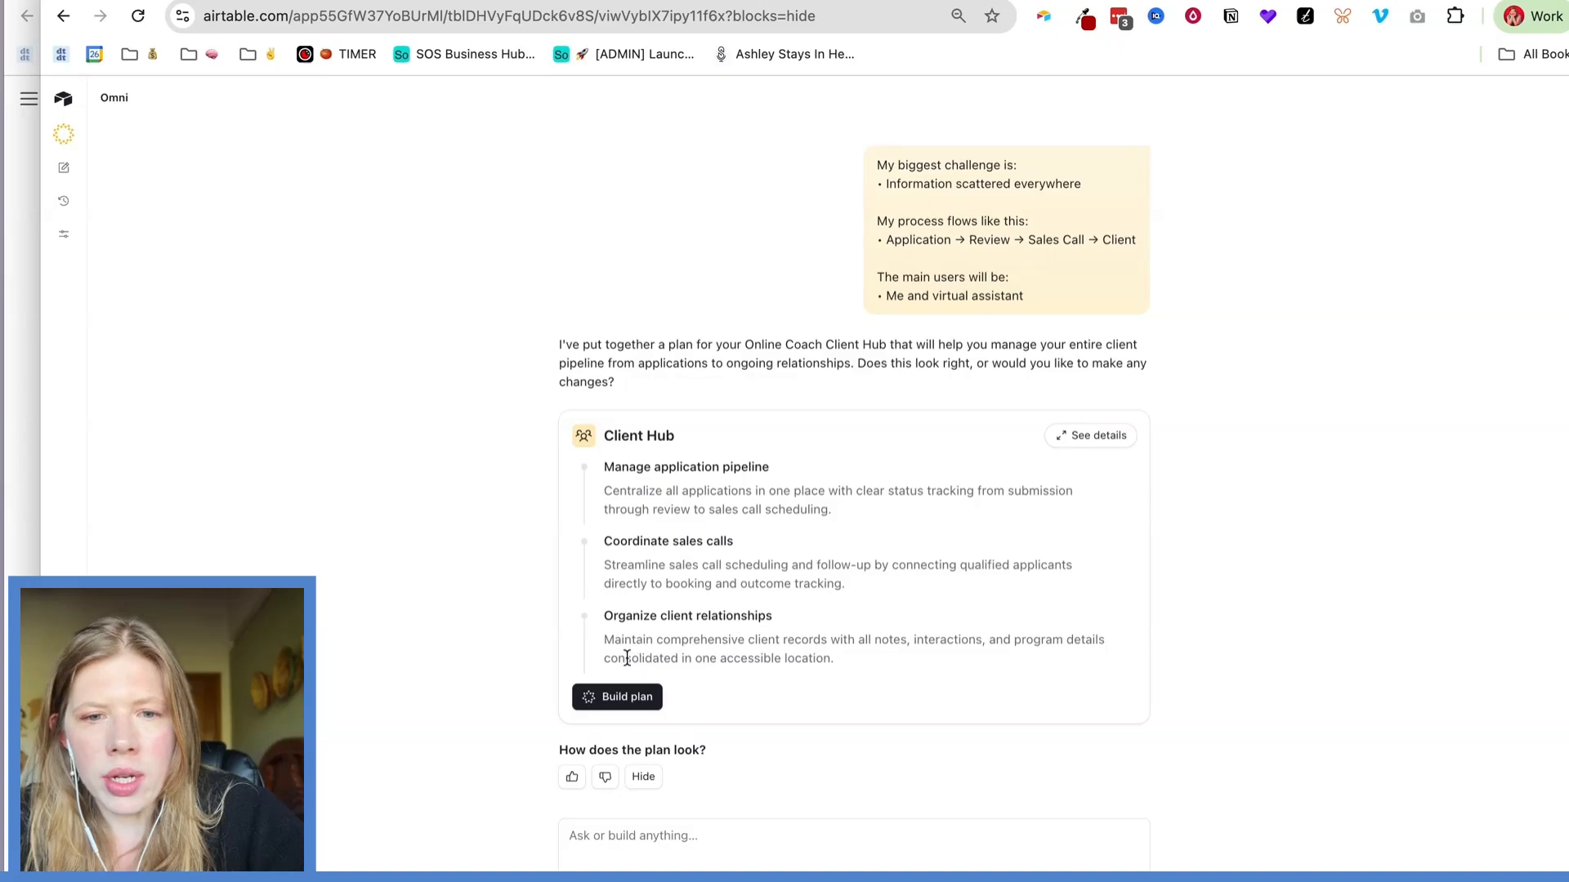
left_click(618, 699)
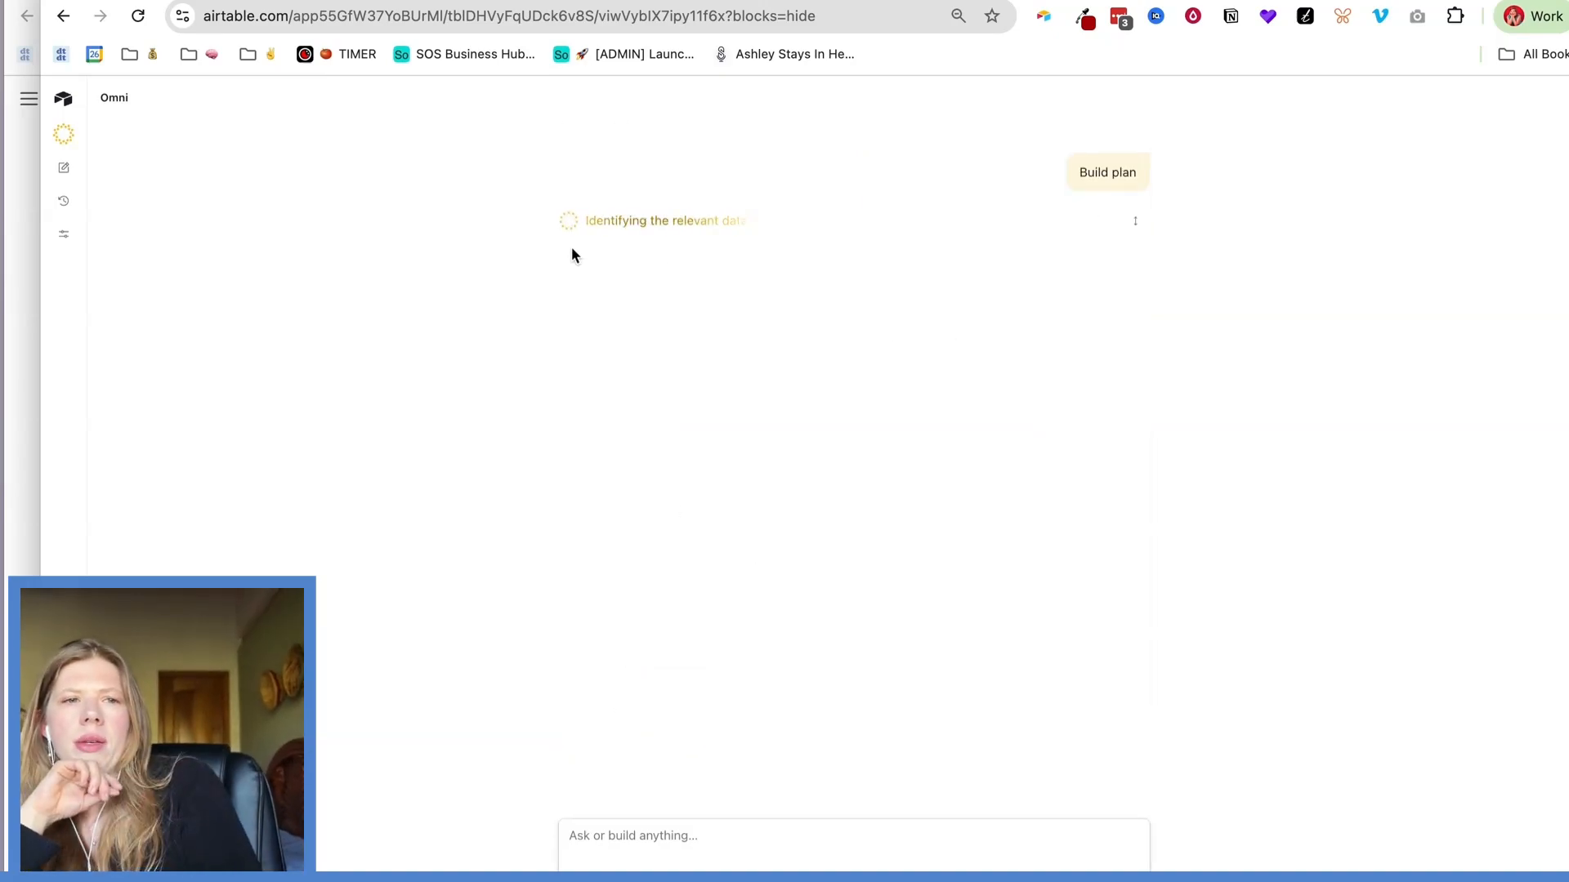
Return to Notion beside Airtable, switch Applications to the All Applications view, and review the Applications and Leads tables.
left_click_drag(43, 127, 575, 122)
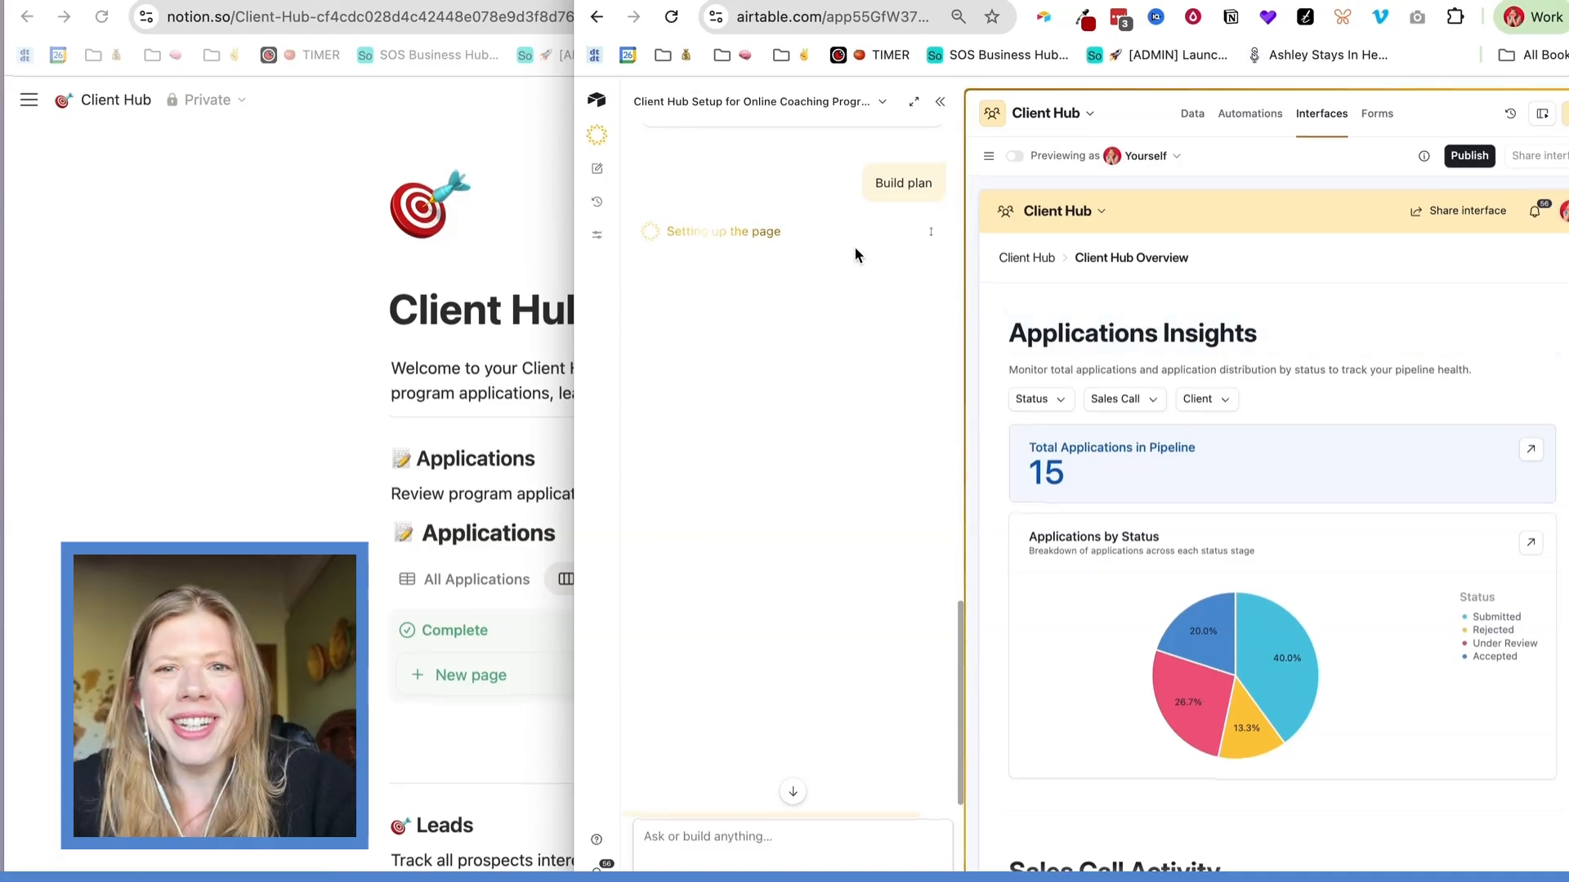
left_click(305, 215)
key("ctrl+alt+Left")
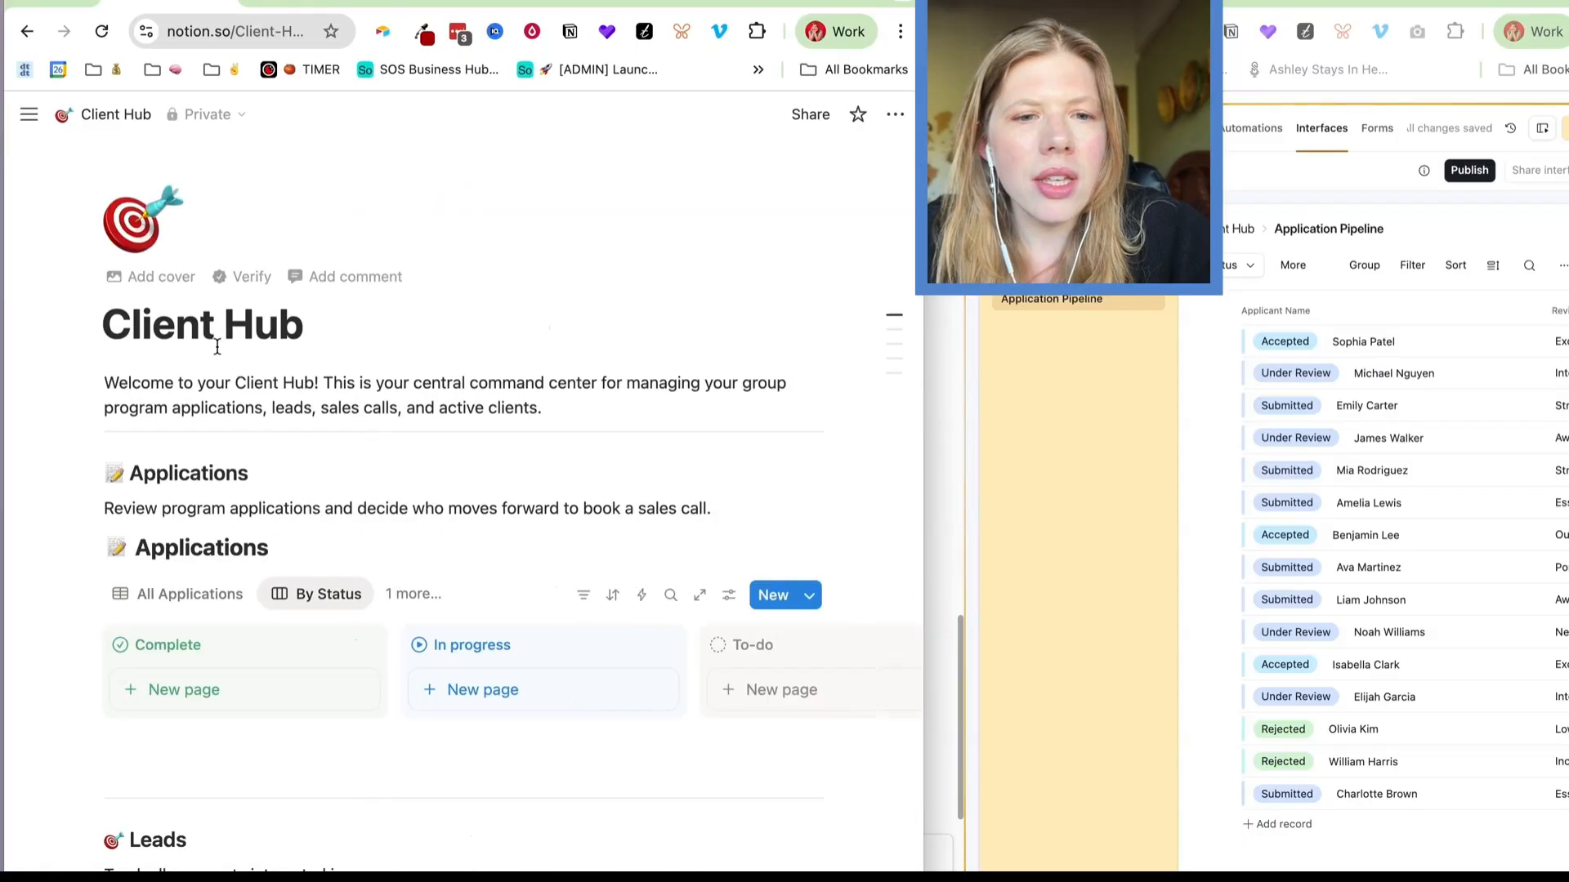
scroll(143, 411, "down", 3)
left_click(147, 455)
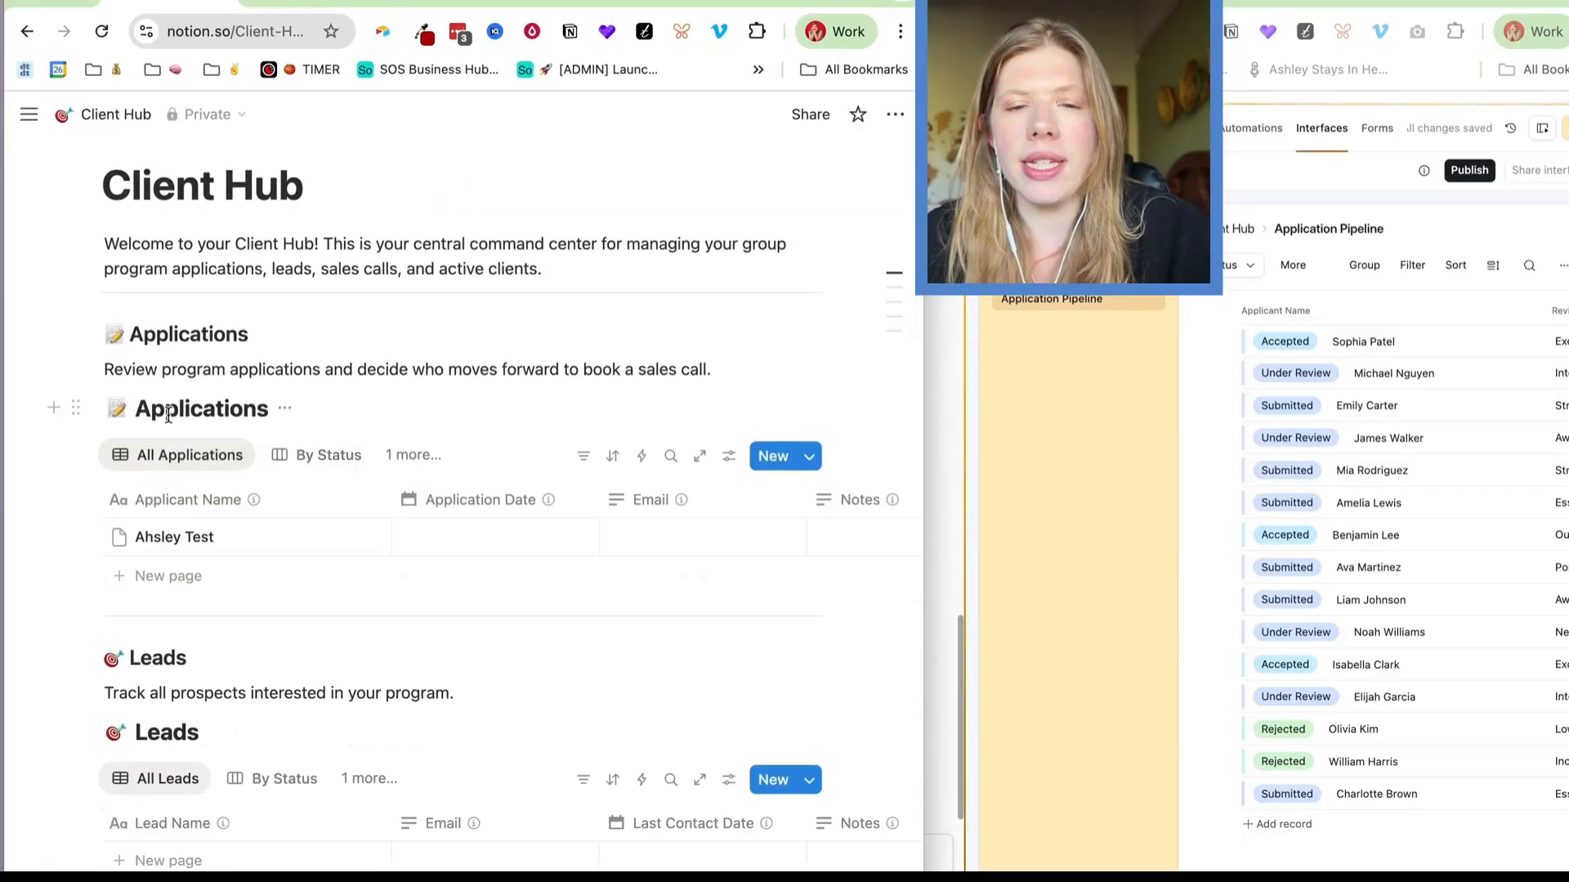
scroll(187, 357, "up", 3)
scroll(291, 473, "down", 2)
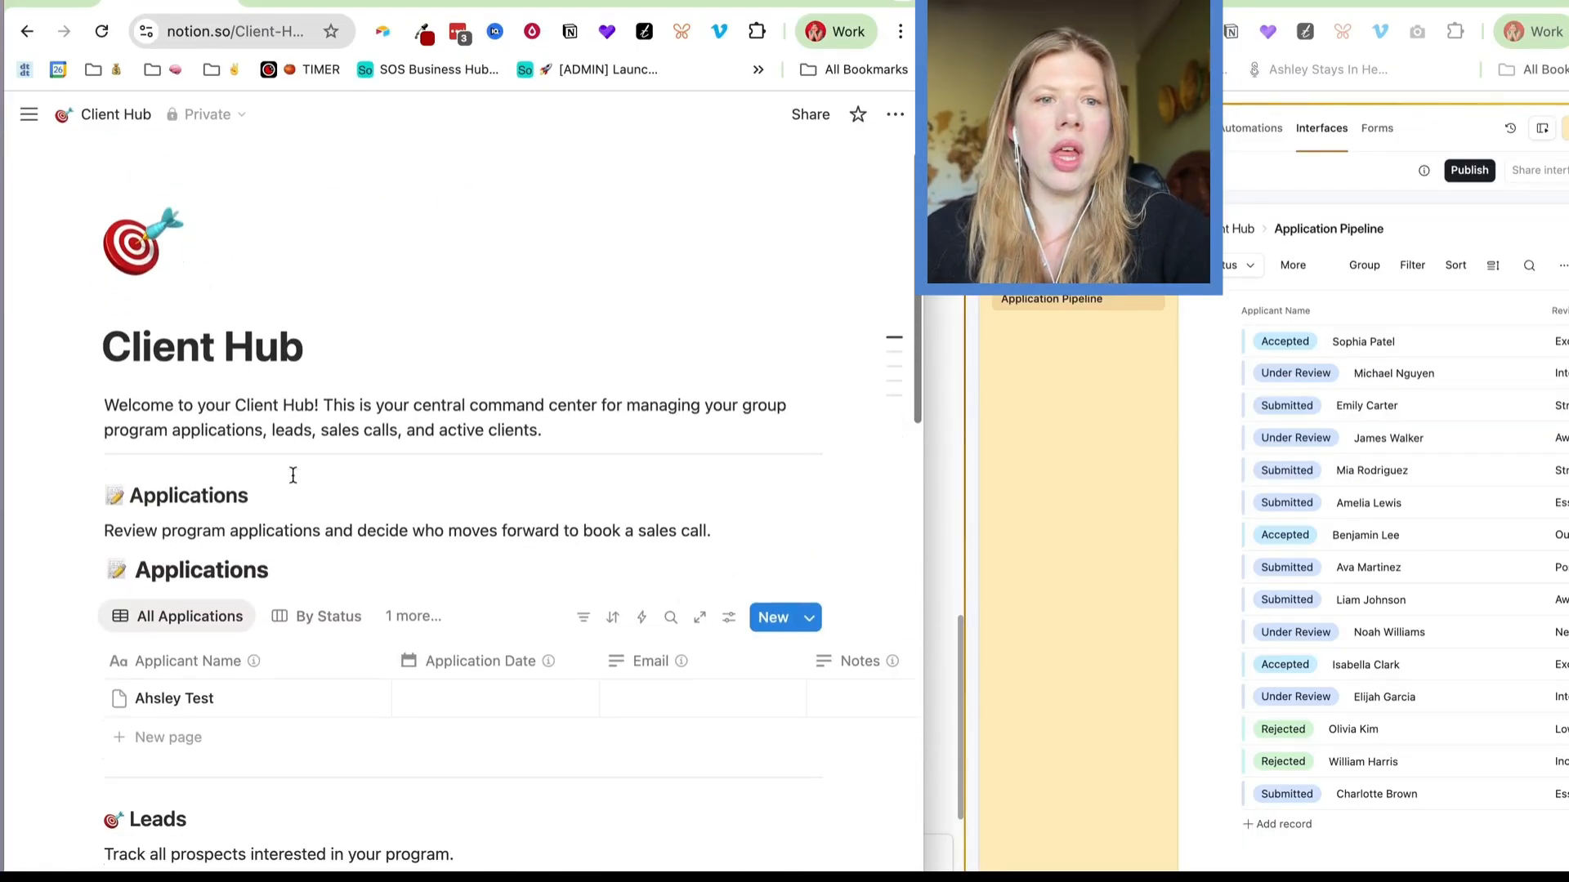
scroll(293, 475, "down", 5)
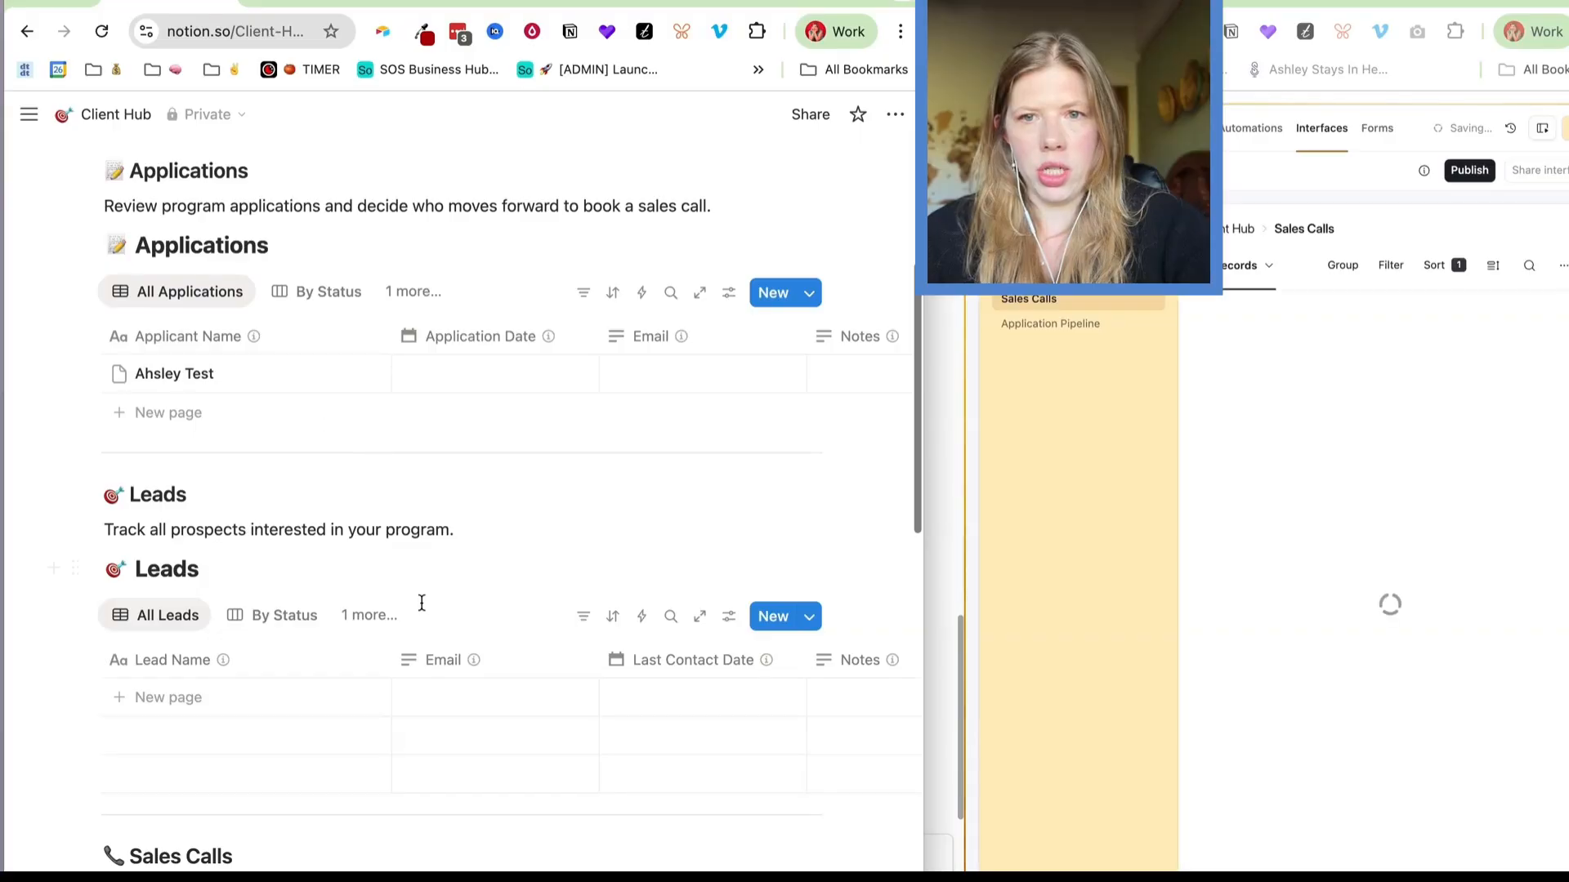
Widen the Airtable window to view the built Client Hub, compare it with Notion's page down to Client Notes, and return to Airtable.
left_click(943, 335)
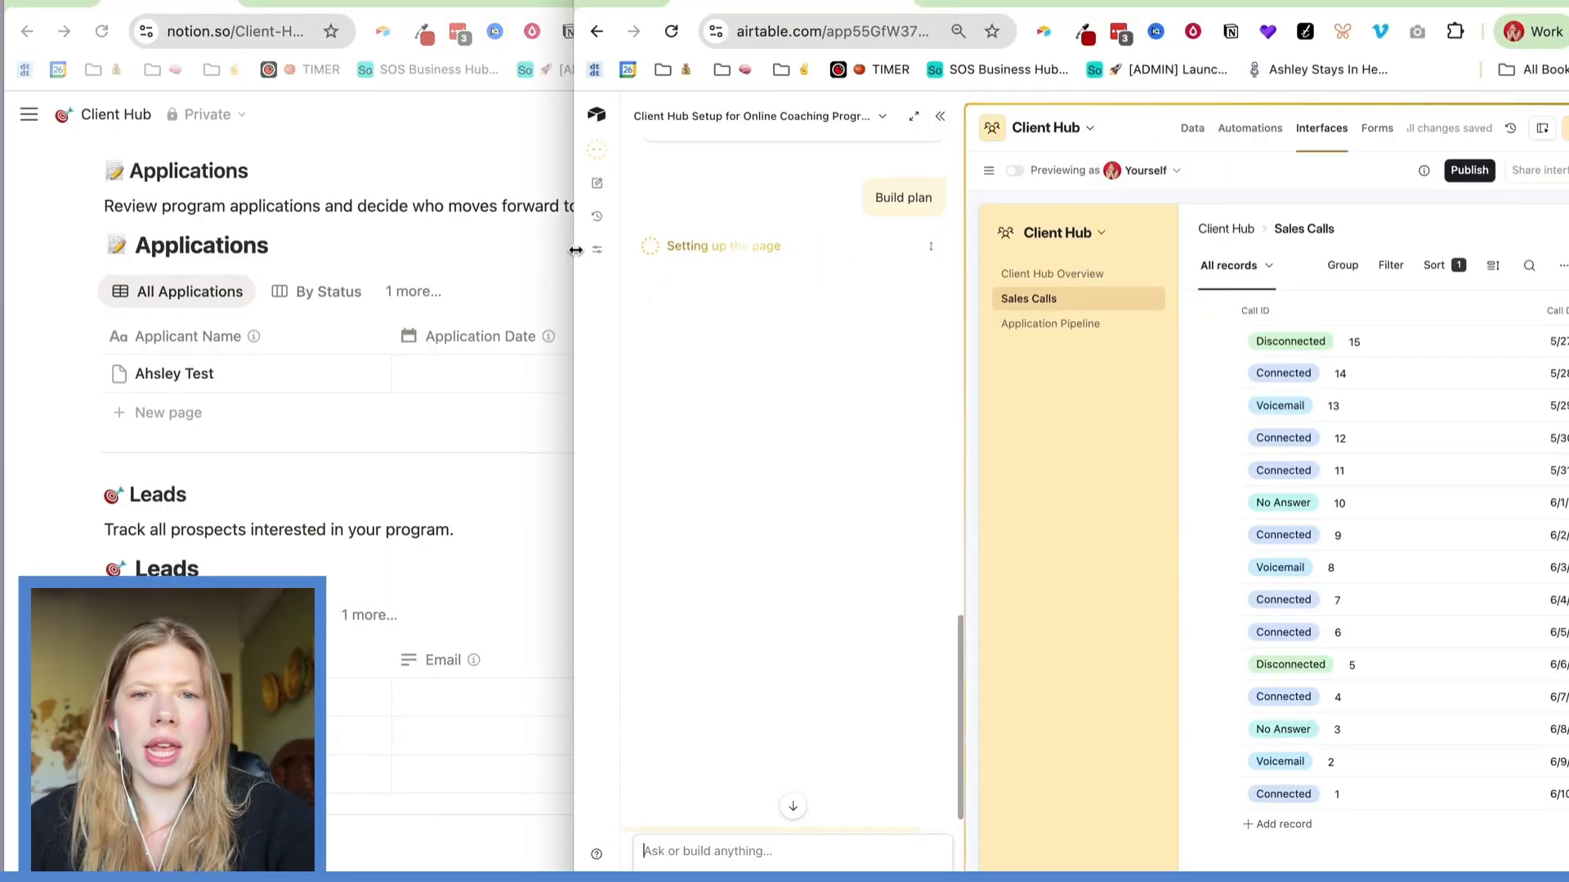
left_click_drag(577, 246, 19, 227)
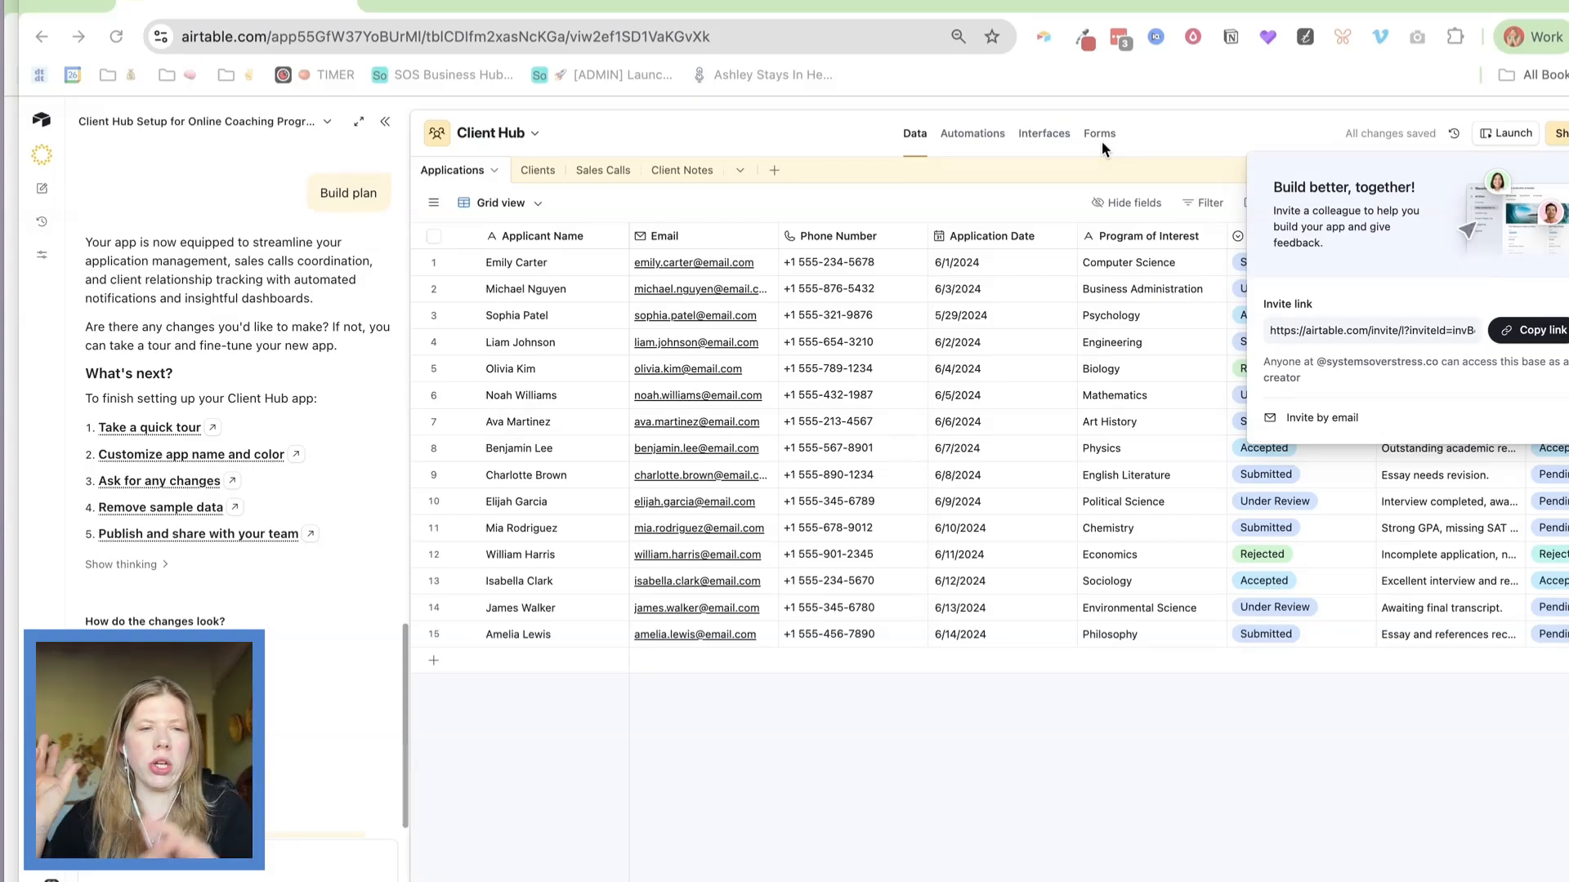
key("super+grave")
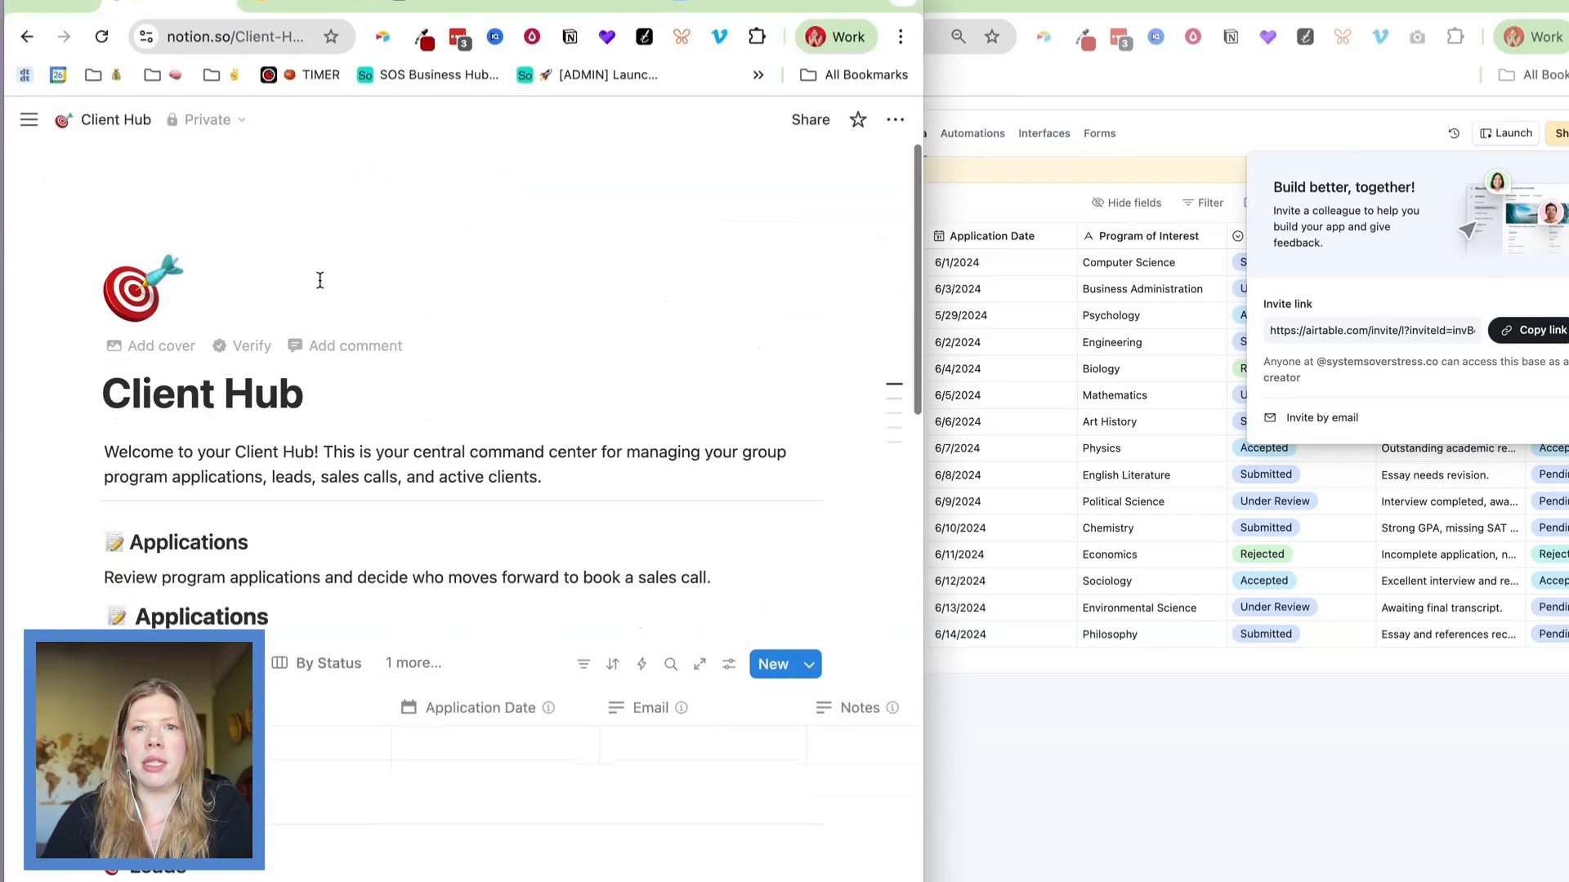
scroll(322, 280, "down", 5)
scroll(257, 576, "down", 15)
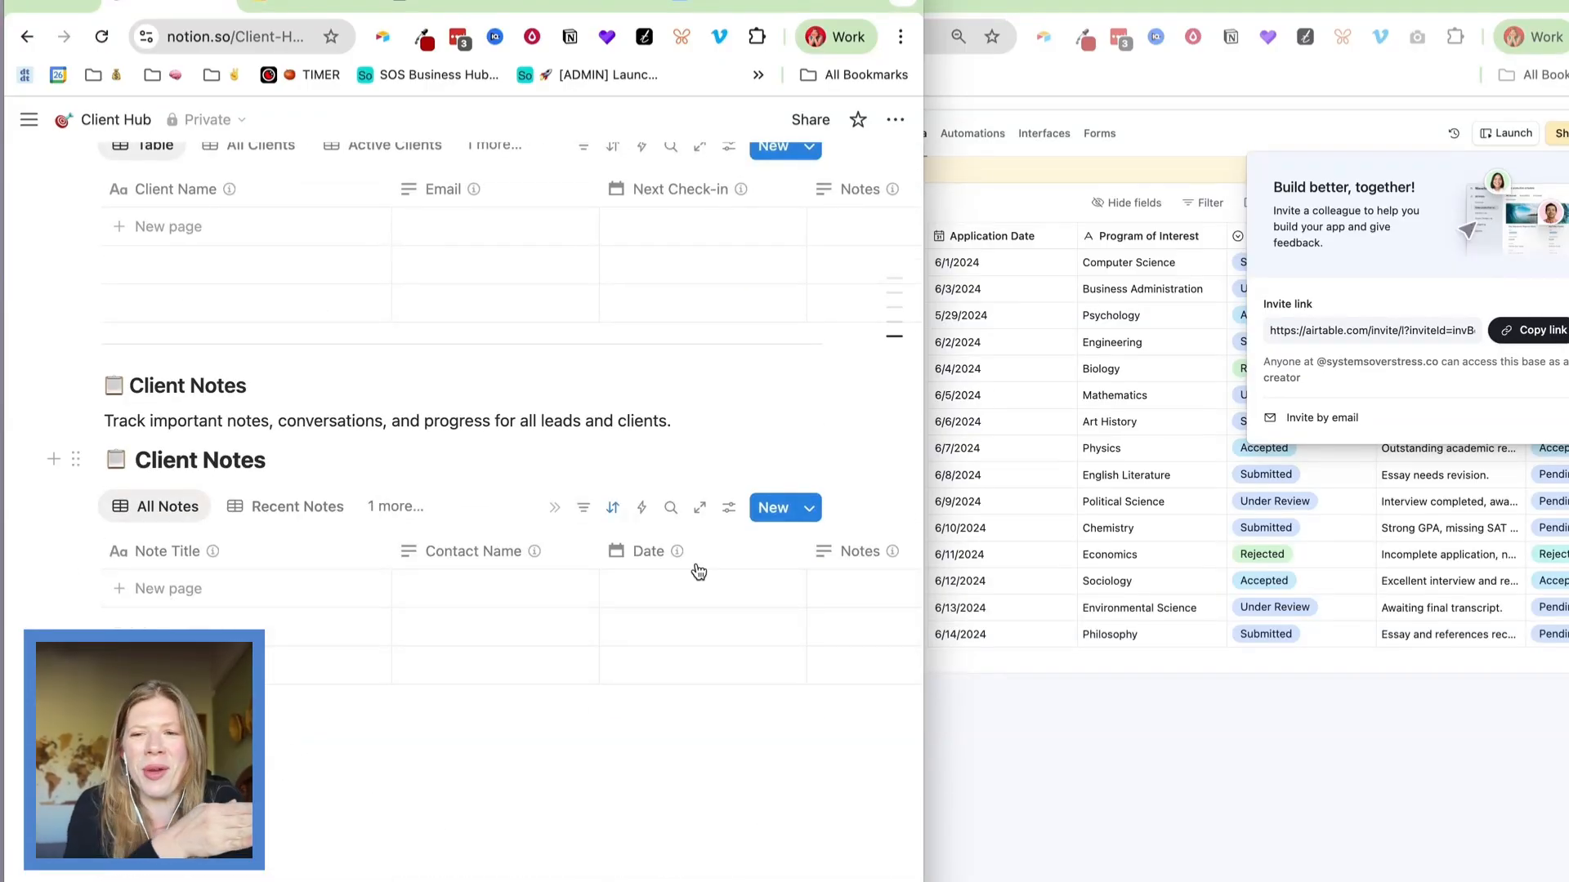
left_click(1052, 729)
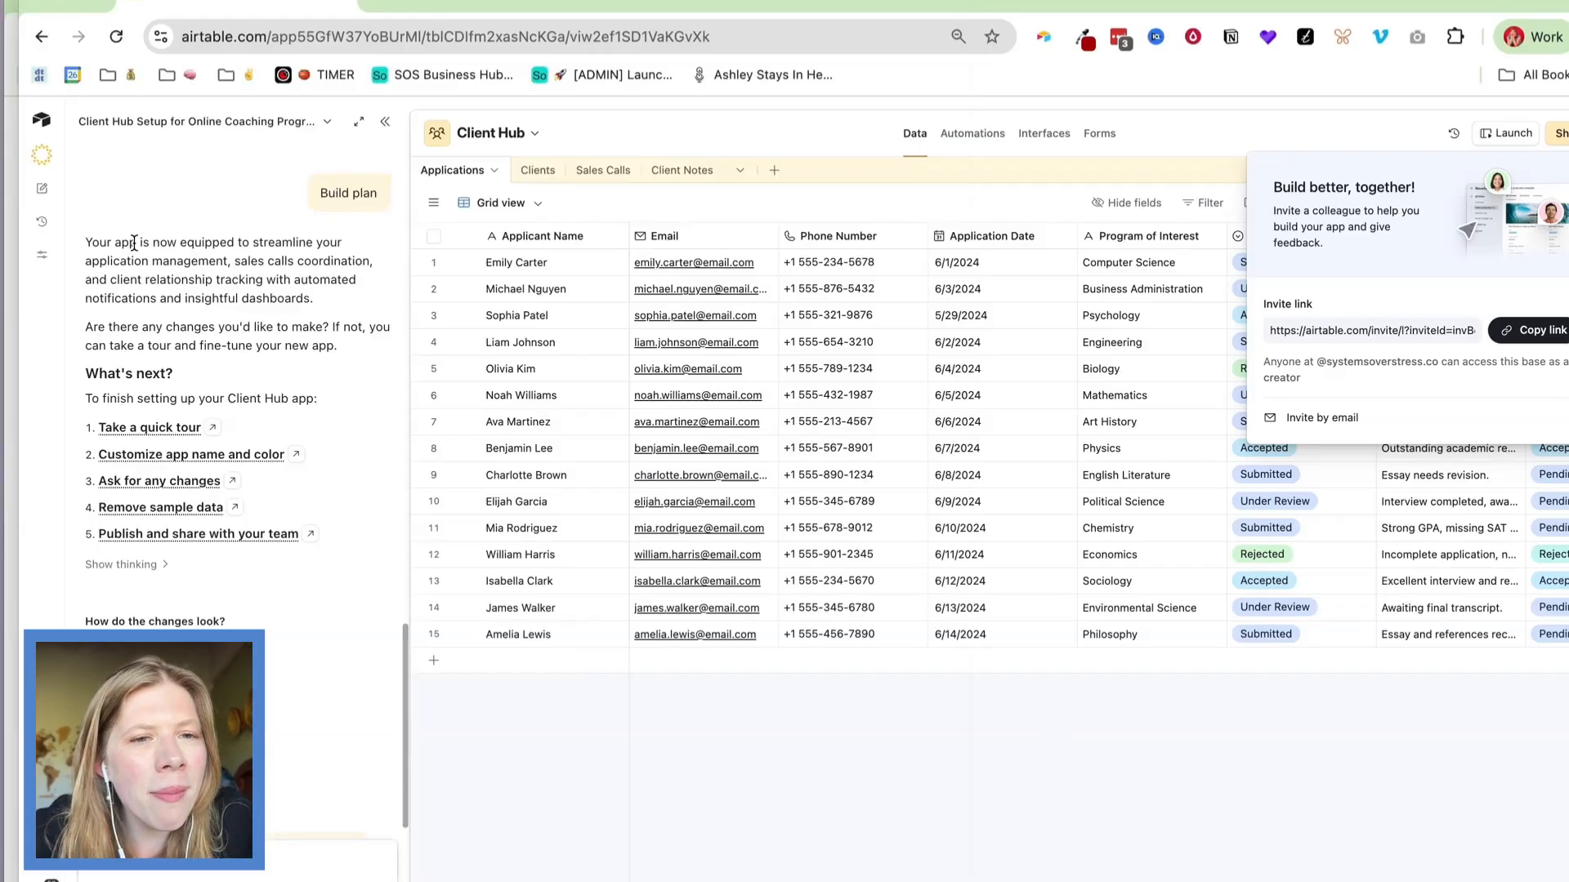
Read the Client Hub build summary and take the quick tour through data, interfaces, automations and the Omni assistant.
left_click_drag(134, 243, 157, 277)
left_click(156, 276)
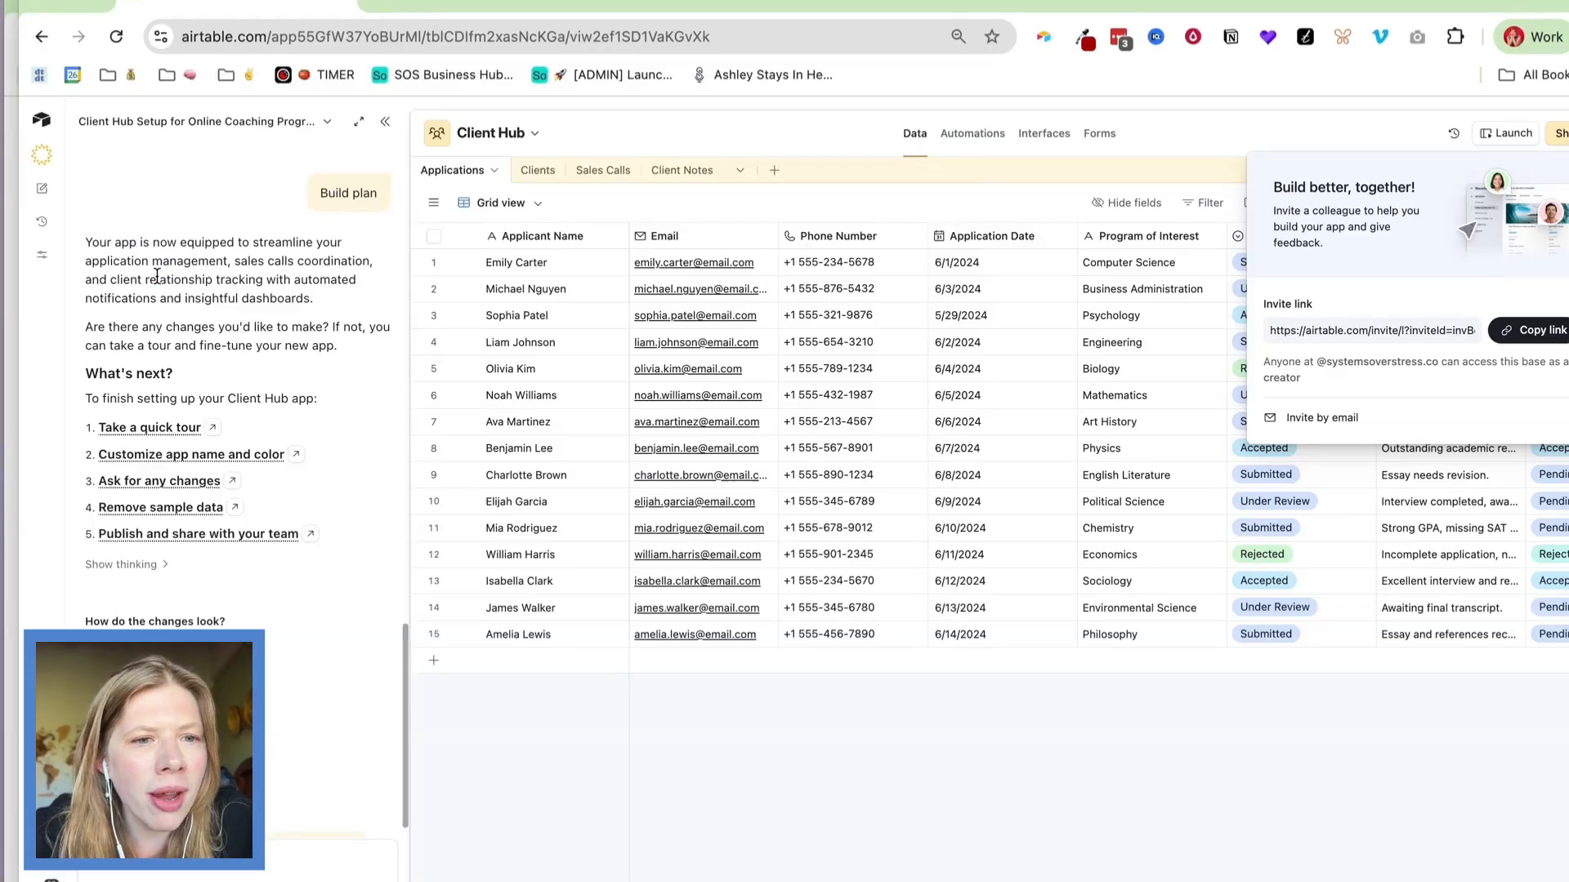
left_click(122, 429)
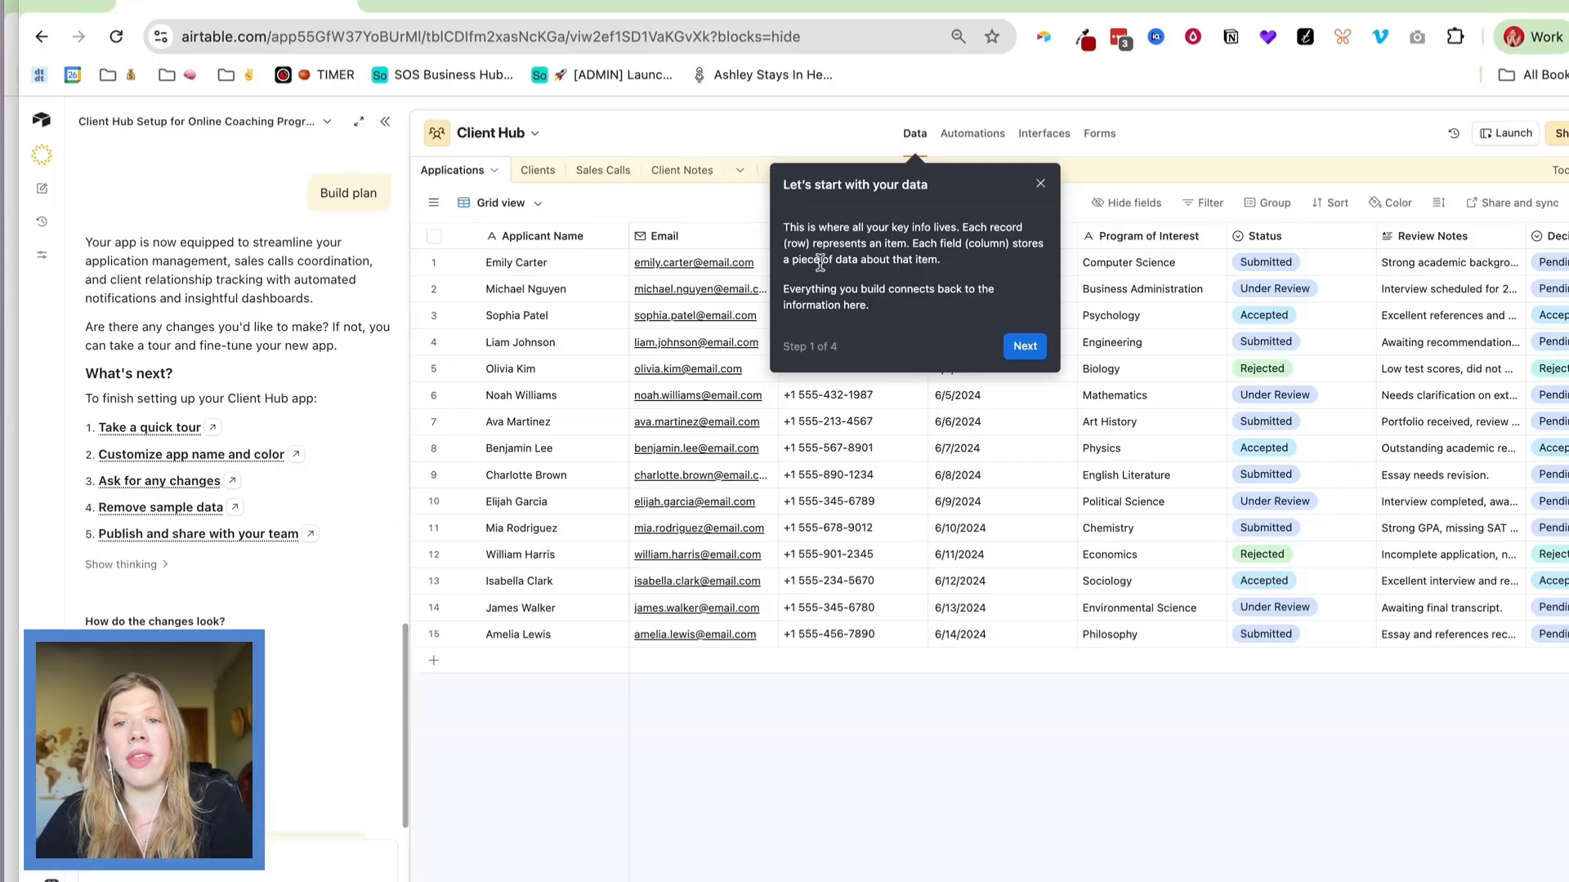
left_click(1023, 347)
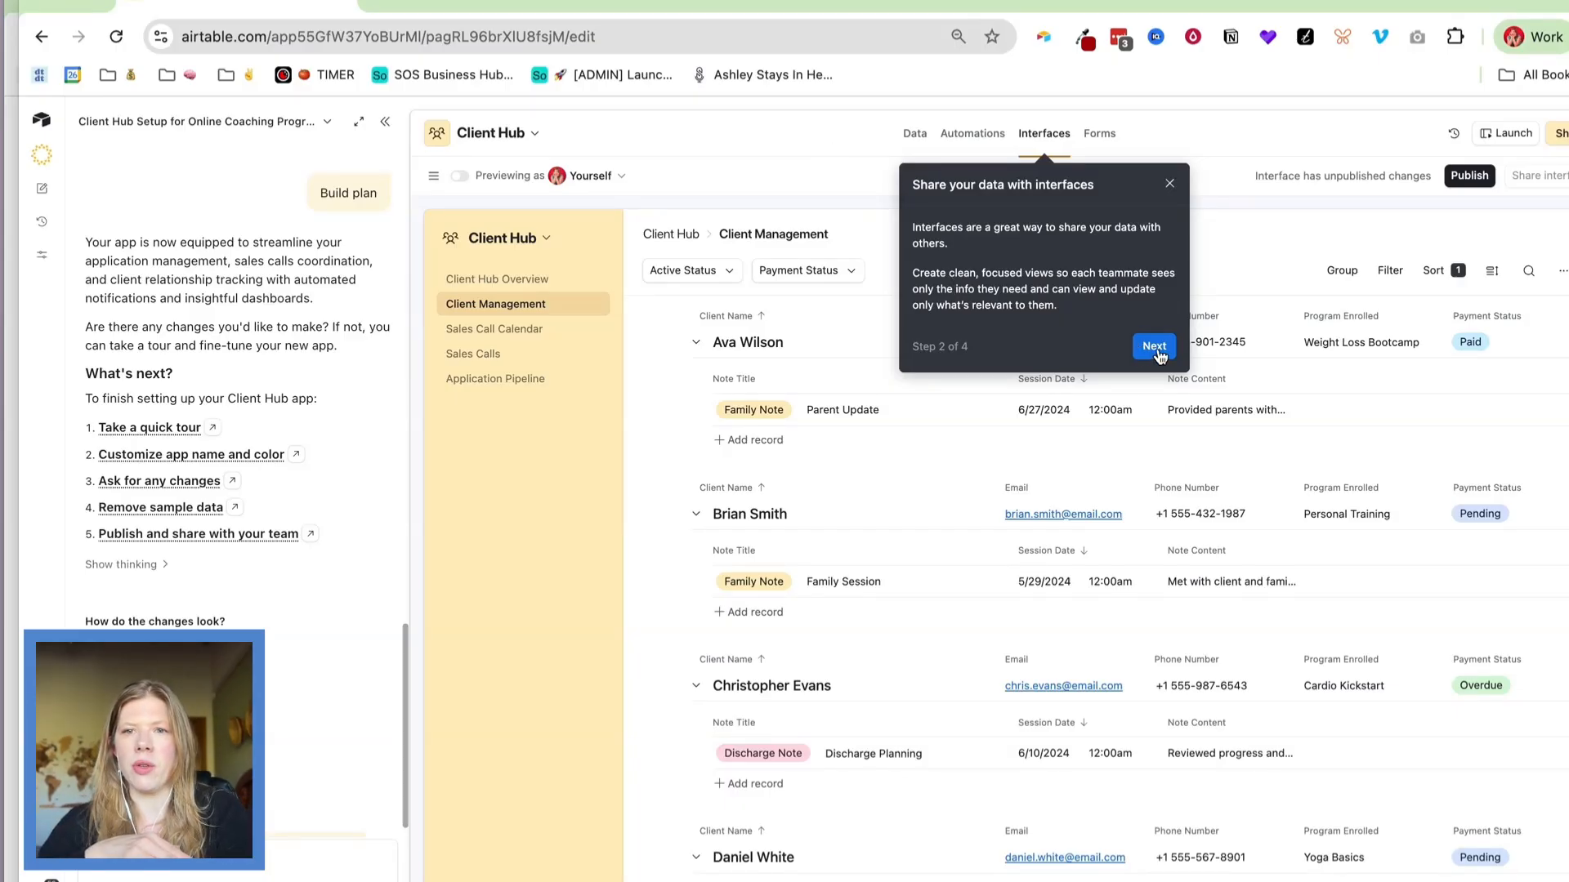
left_click(1155, 347)
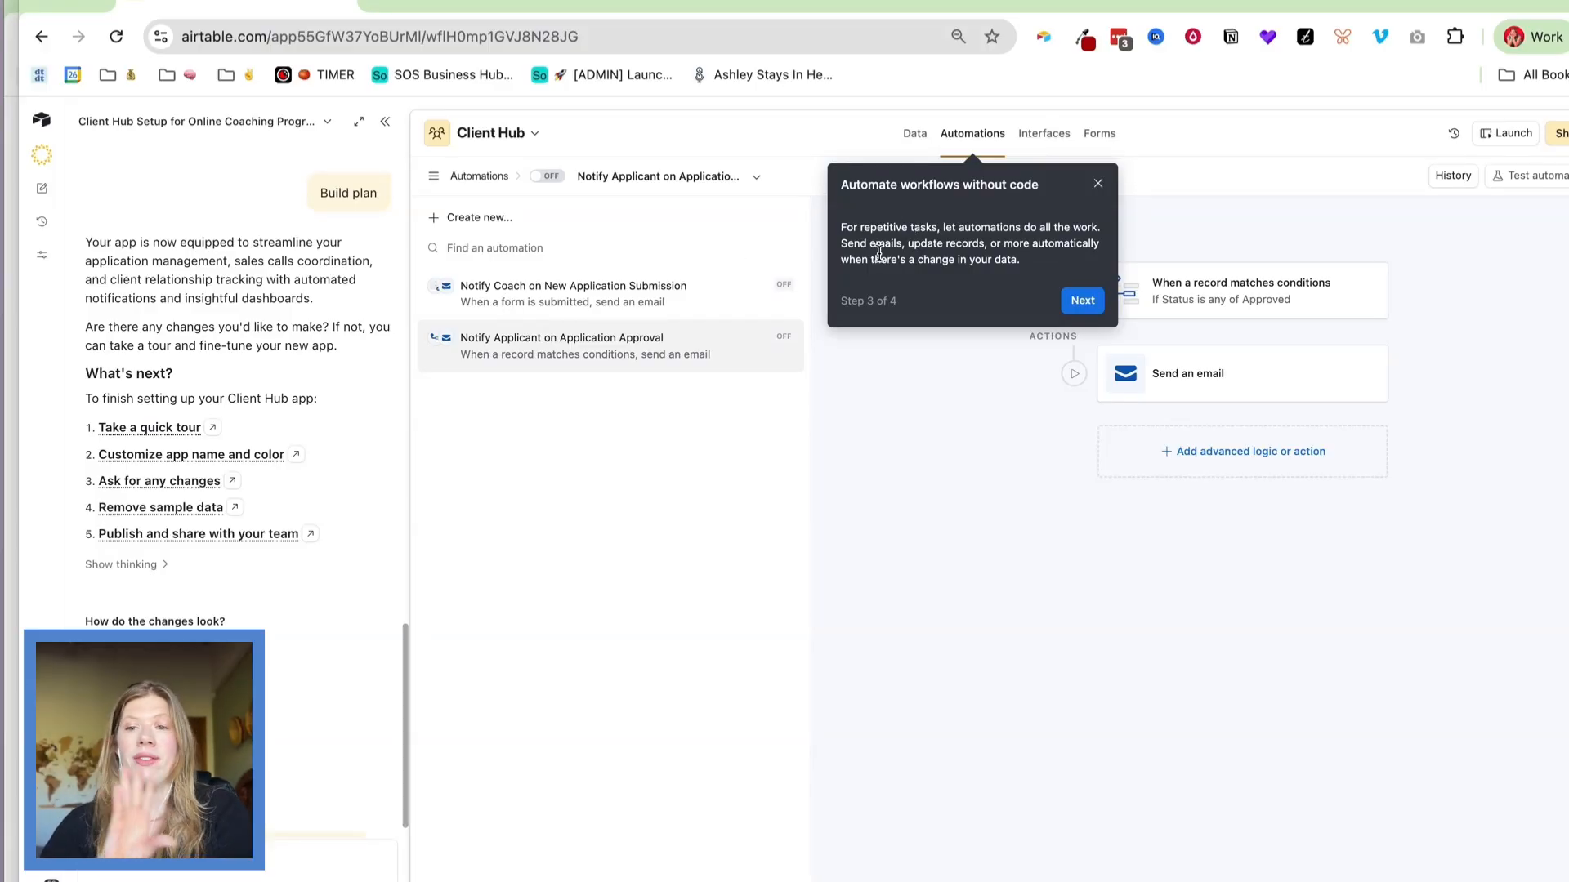
left_click(1083, 302)
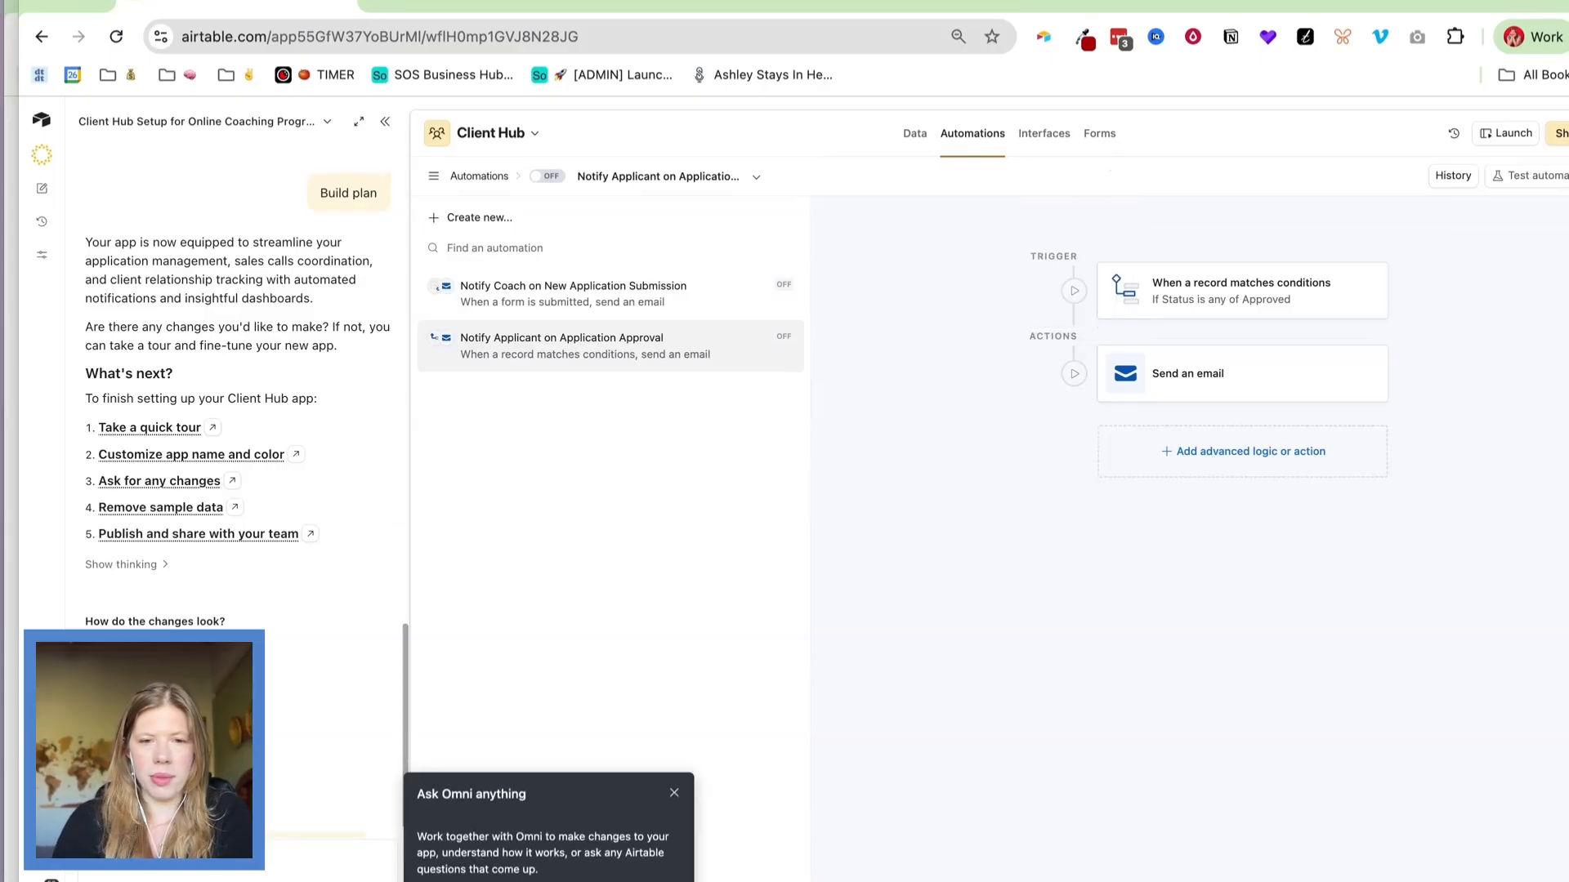
Review the Program Application Form down to its Internal Review section, glance at the interfaces, and return to the form.
left_click(1088, 138)
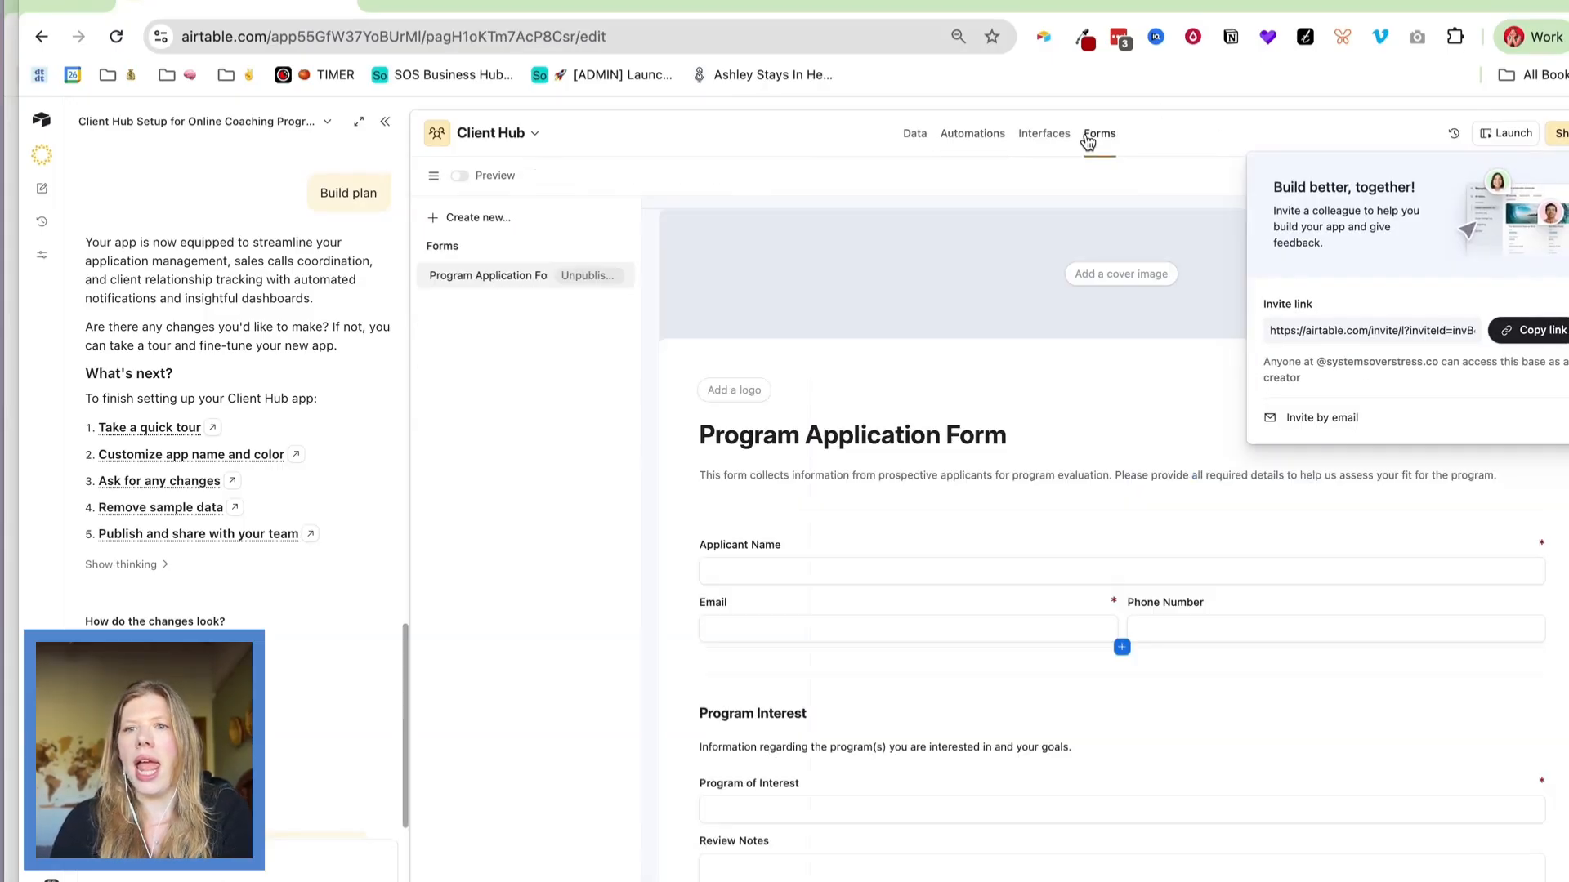
left_click(433, 174)
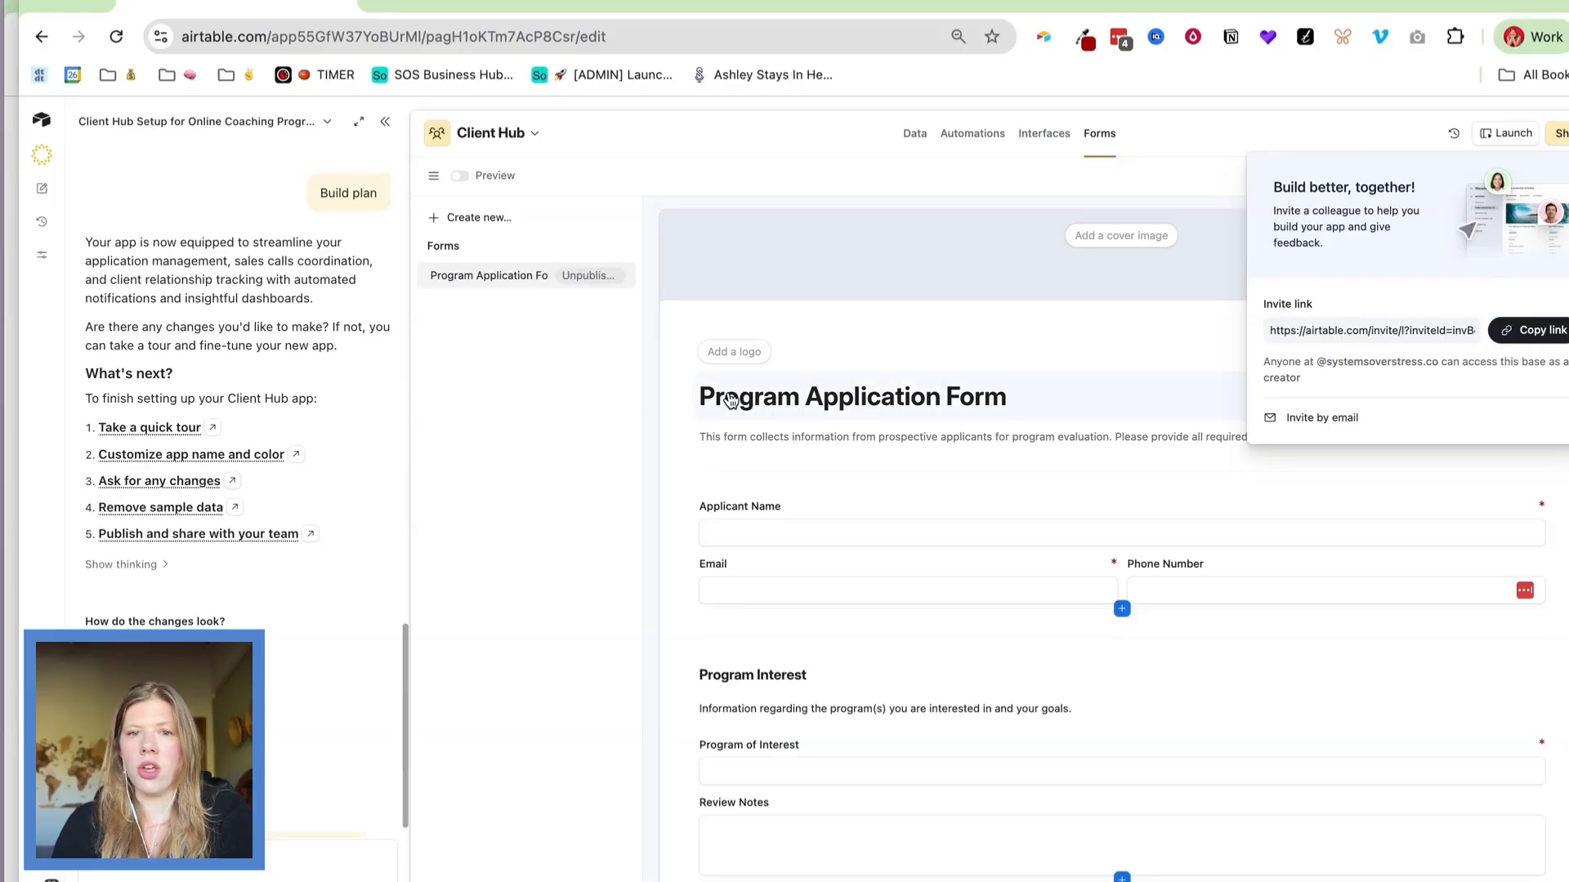
scroll(730, 399, "down", 3)
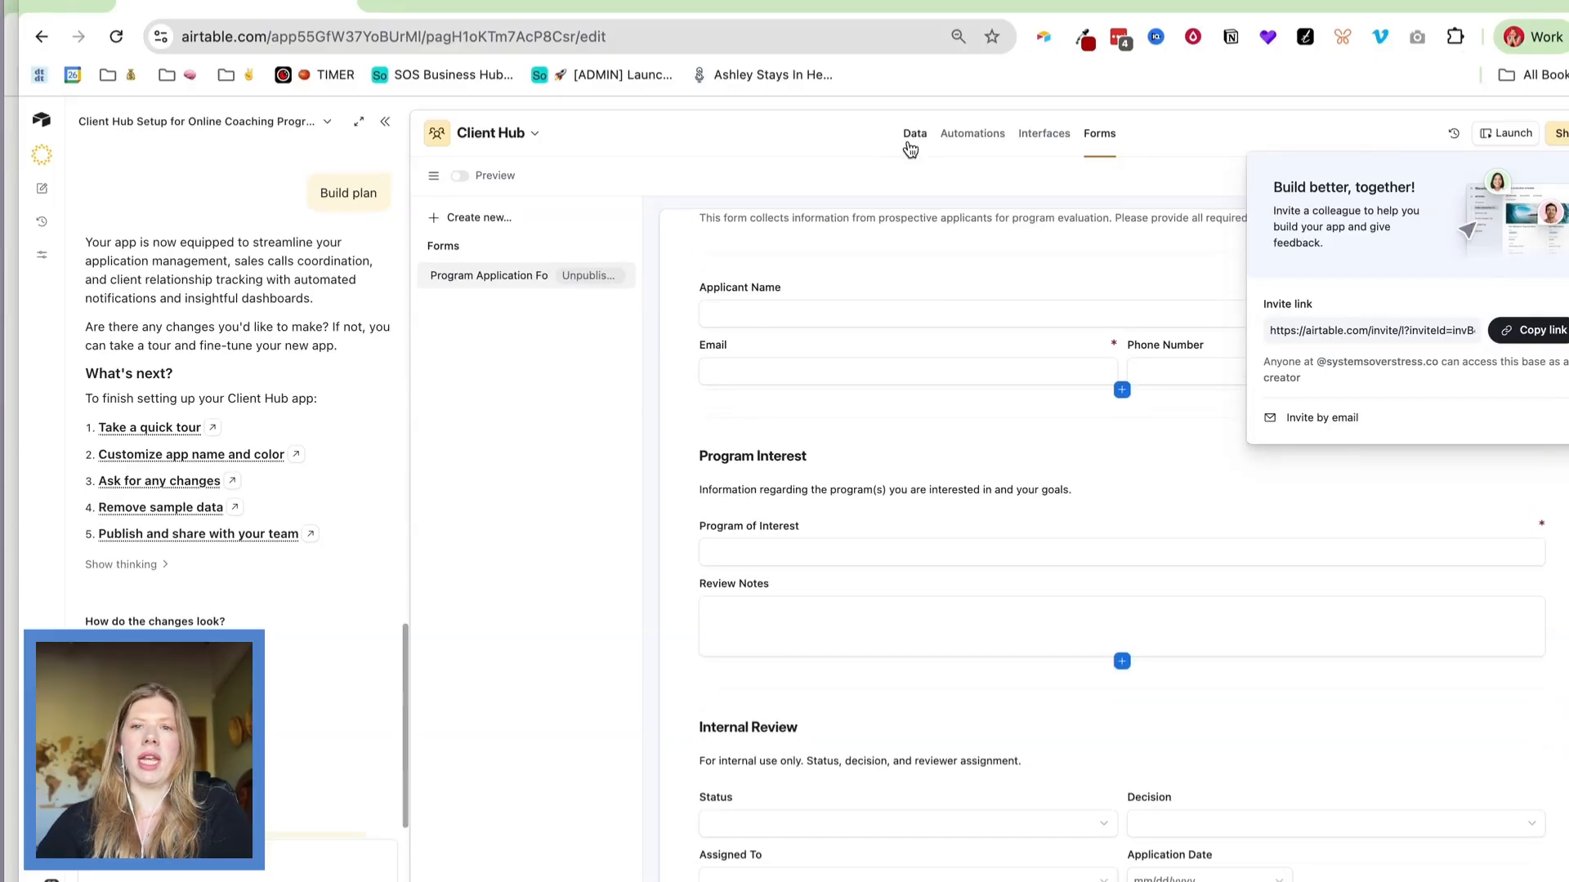
left_click(1051, 136)
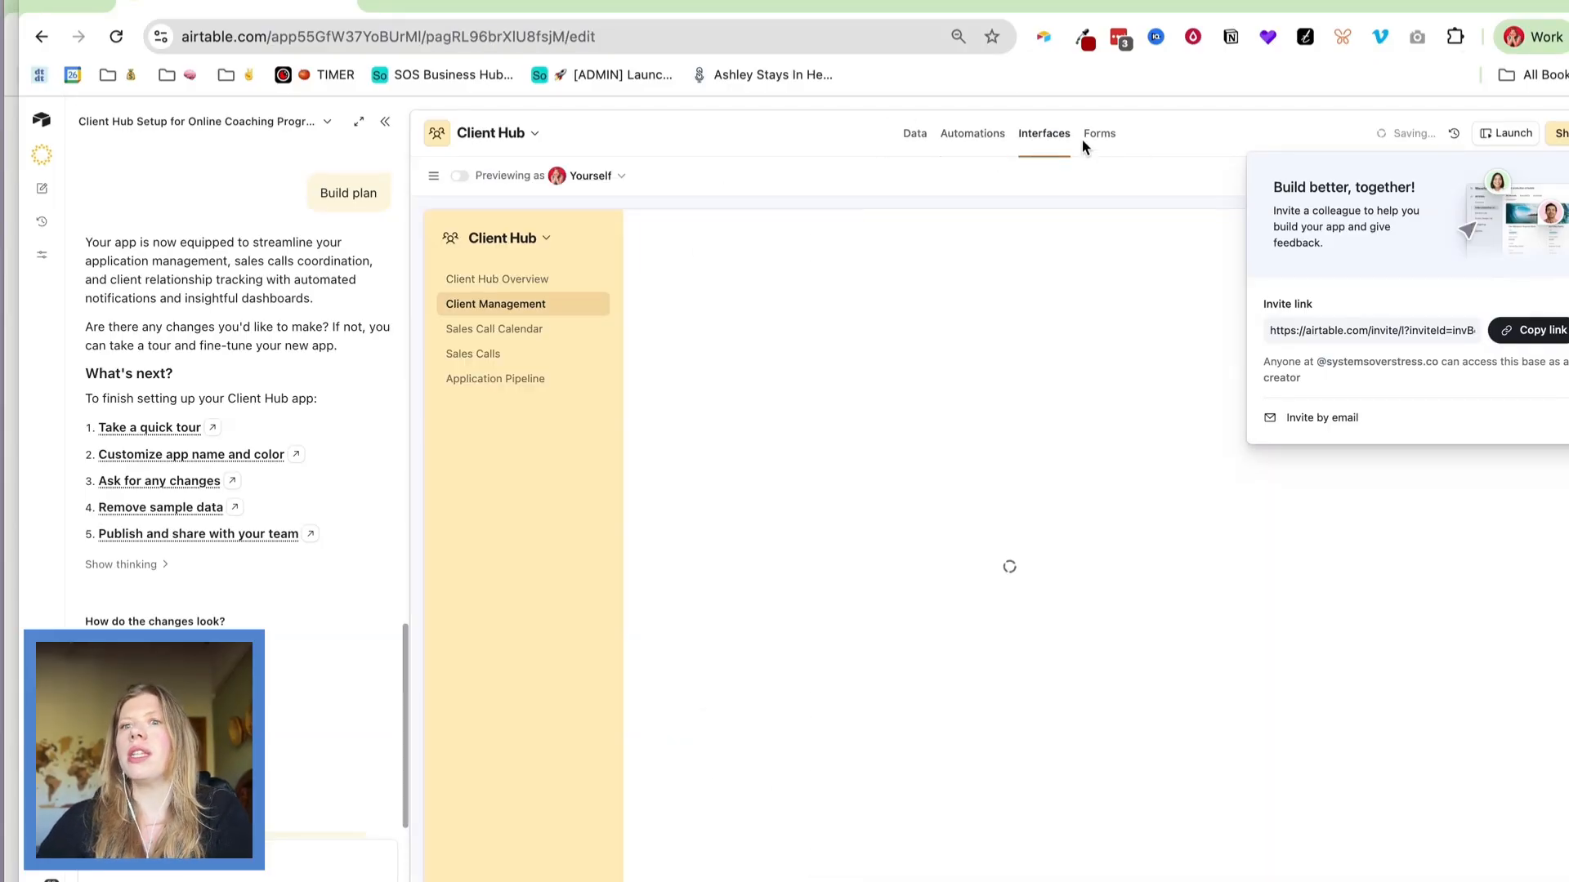
left_click(1098, 135)
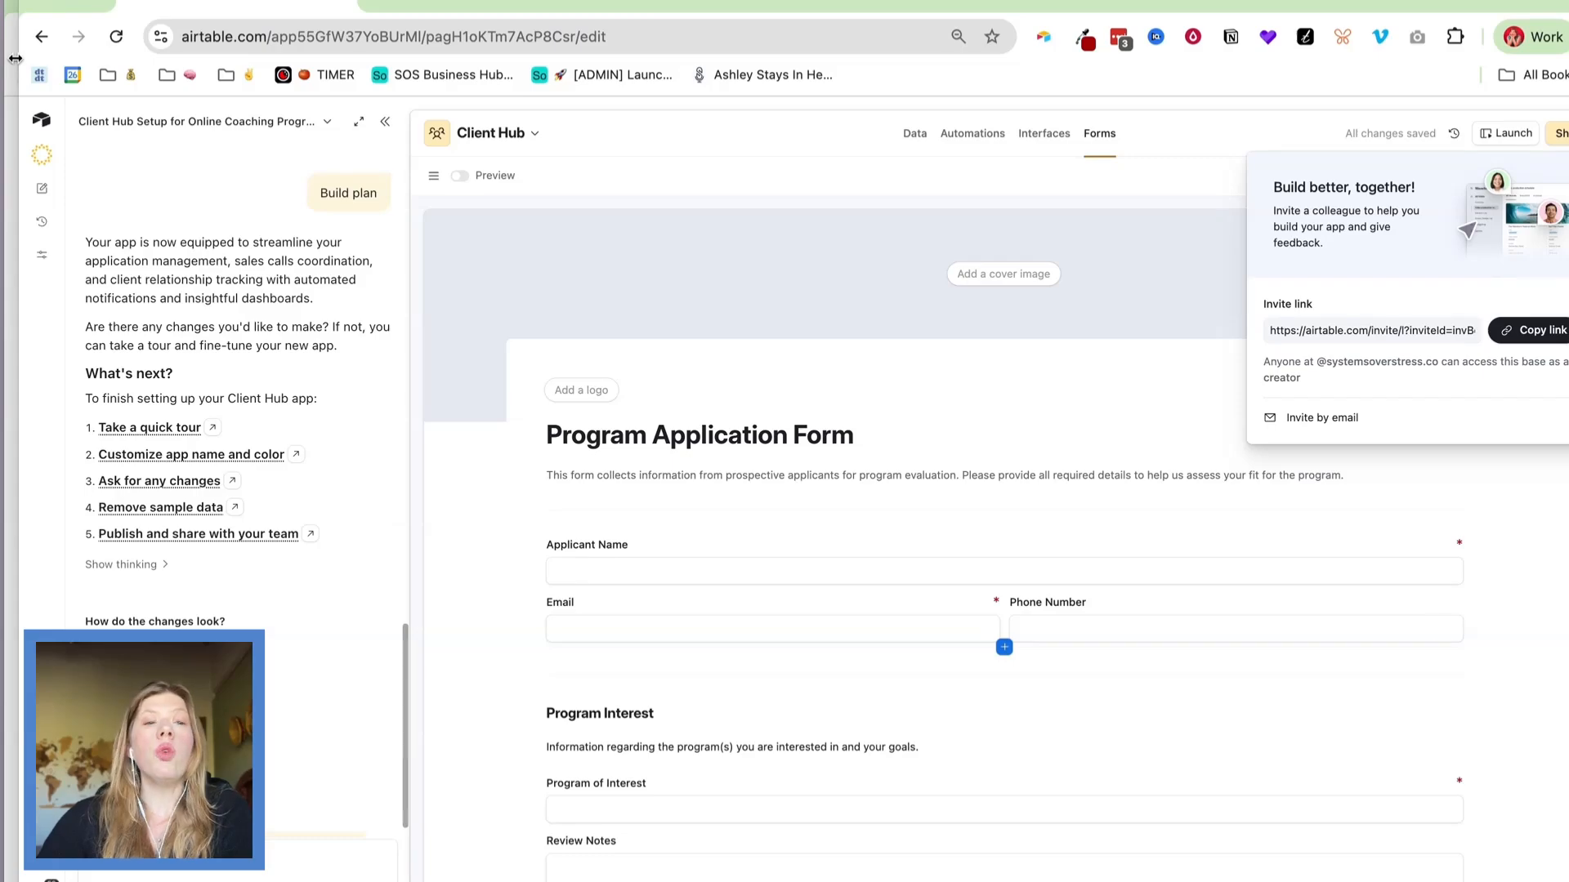
Switch to Notion, widen its window to skim the Client Hub page from Applications to Client Notes, and return to Airtable.
left_click_drag(15, 58, 457, 18)
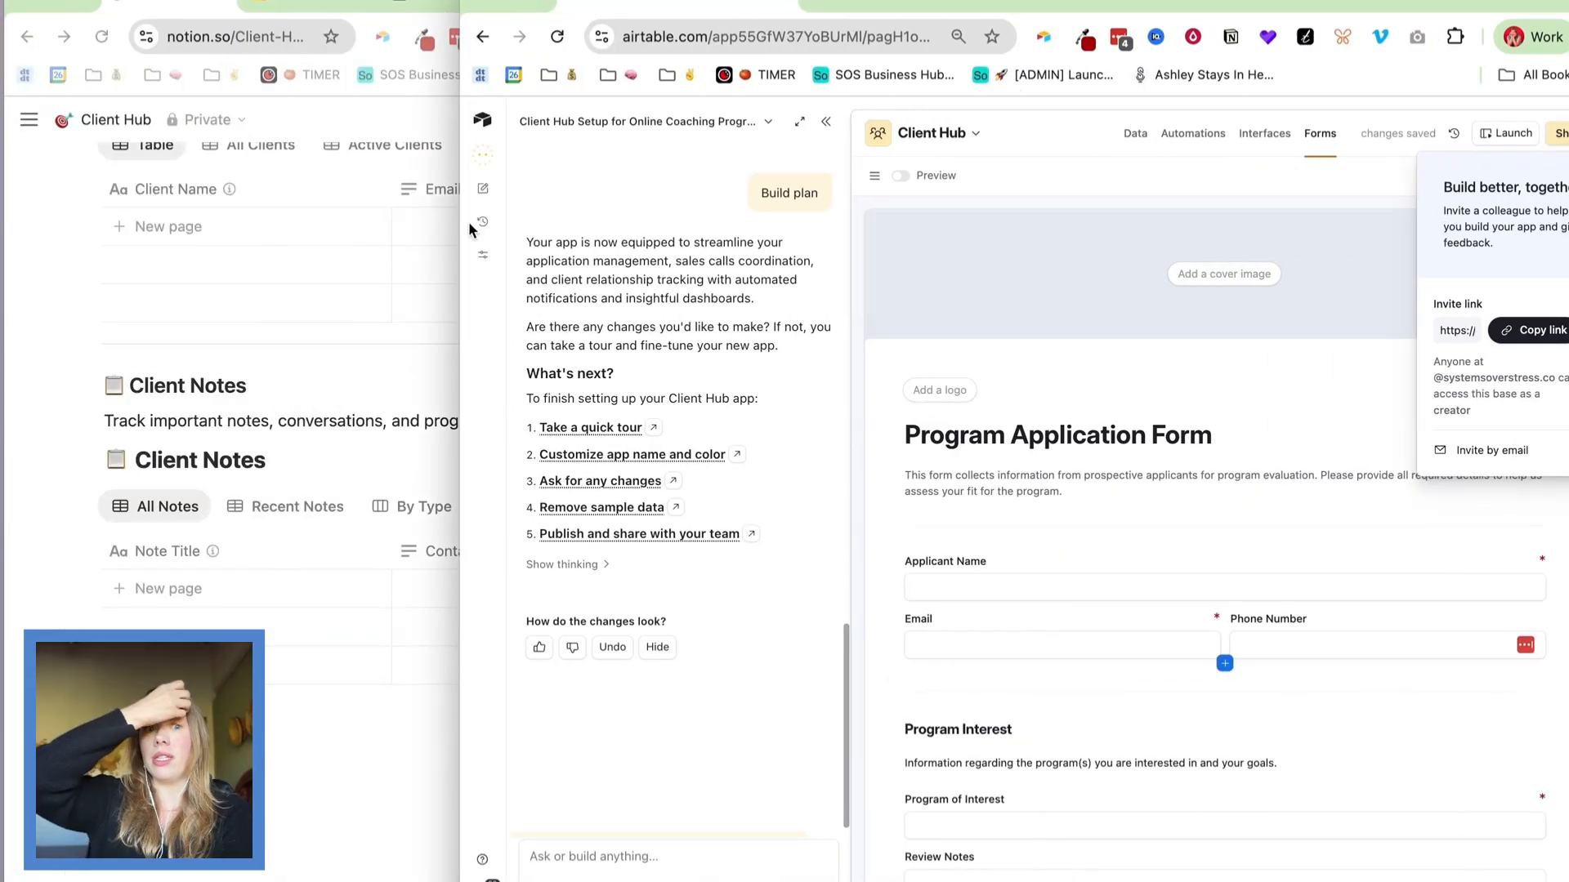
left_click(282, 340)
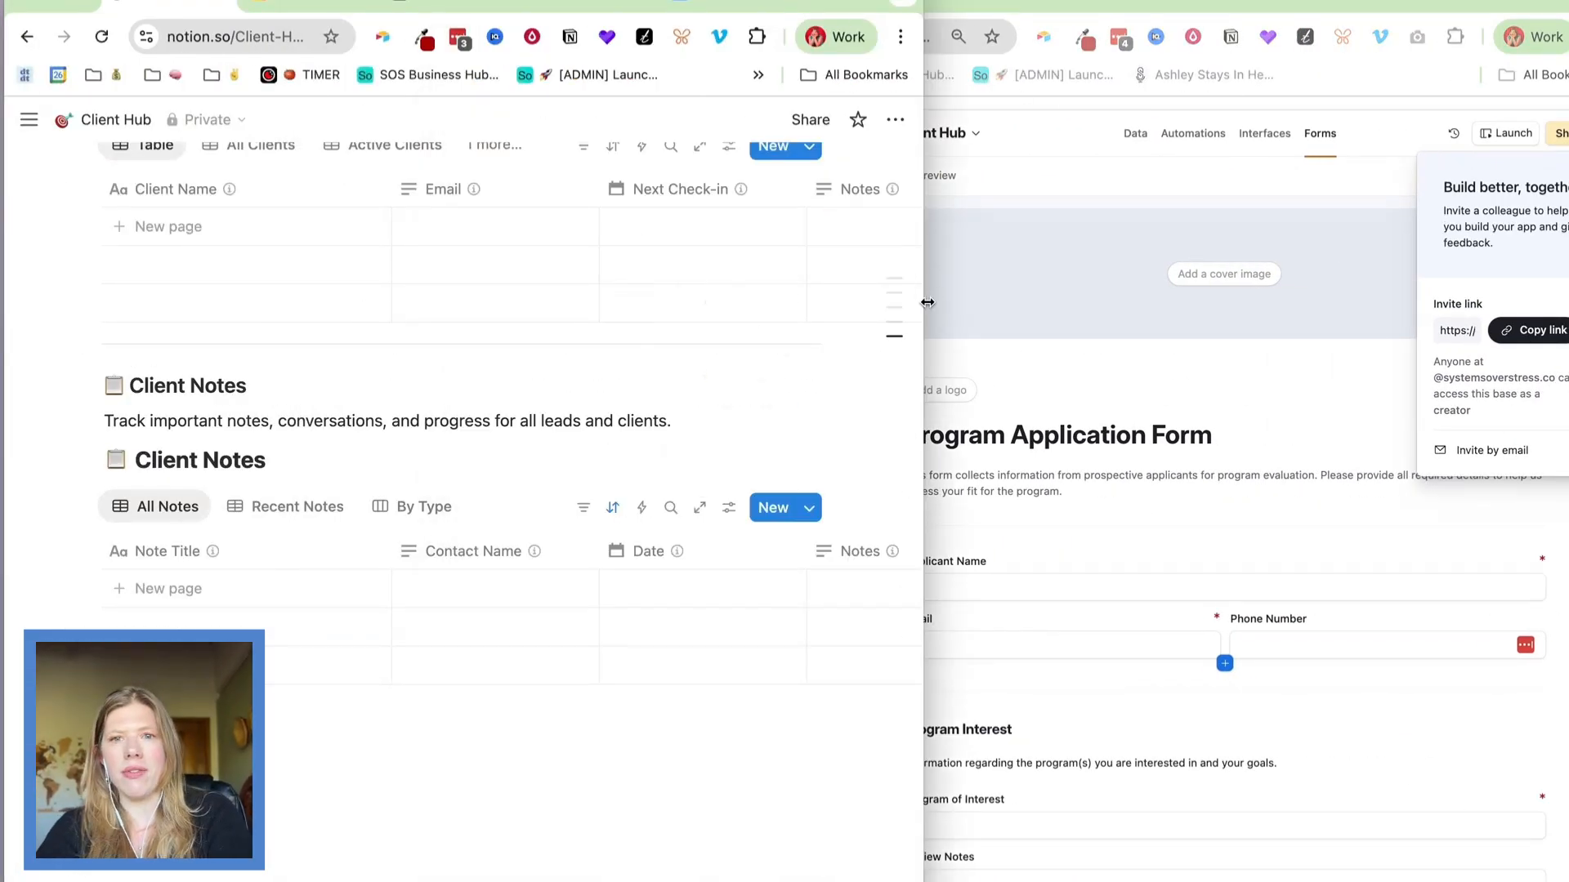
left_click_drag(922, 297, 1474, 298)
scroll(890, 445, "up", 10)
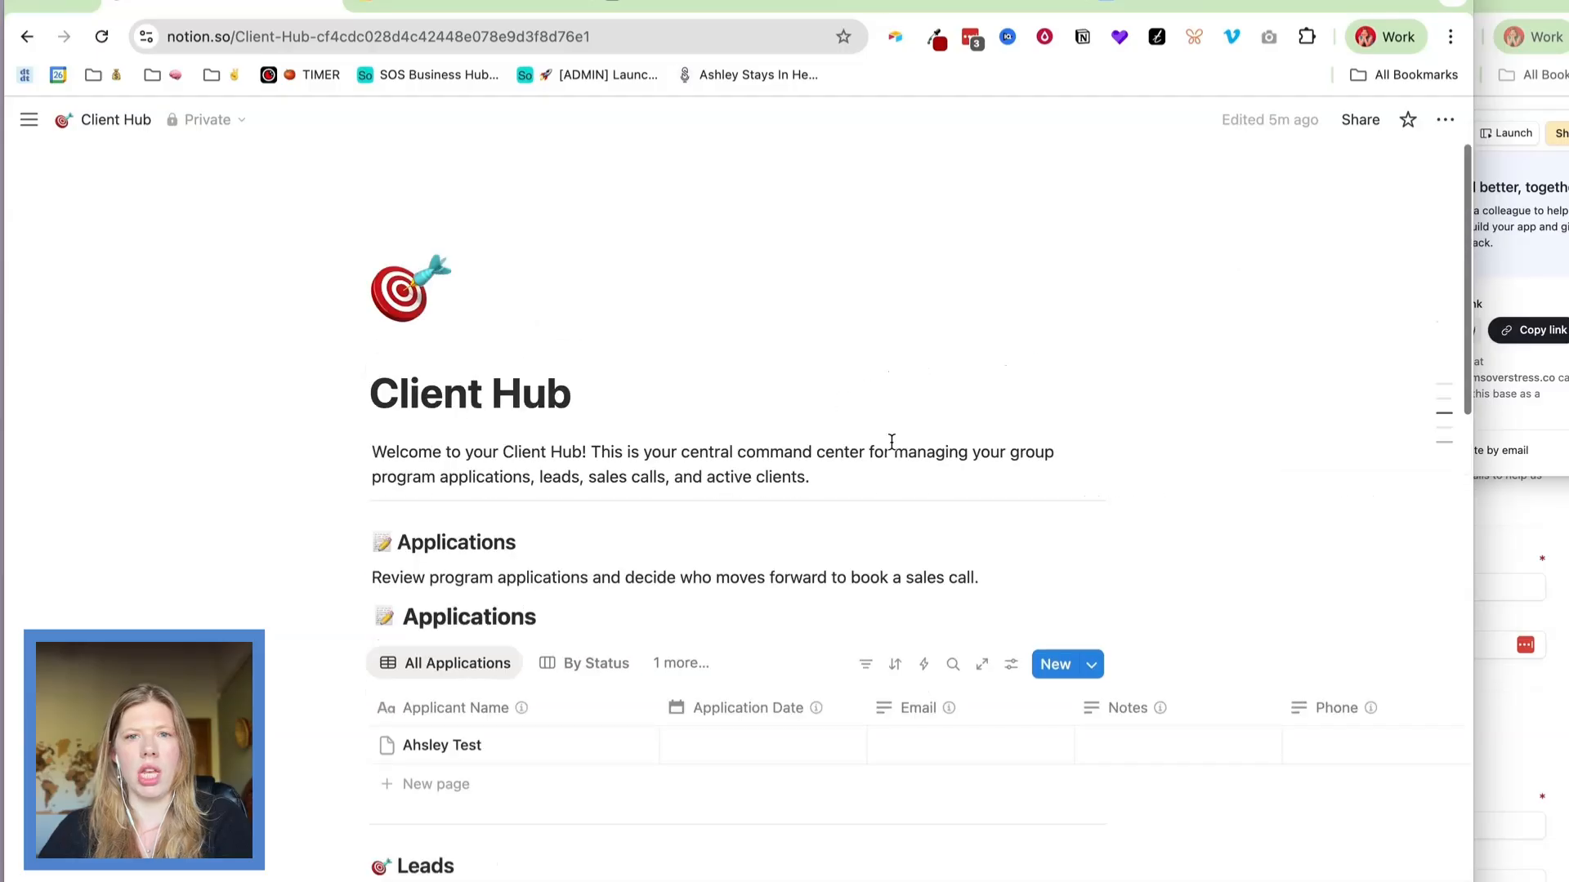
scroll(565, 380, "down", 15)
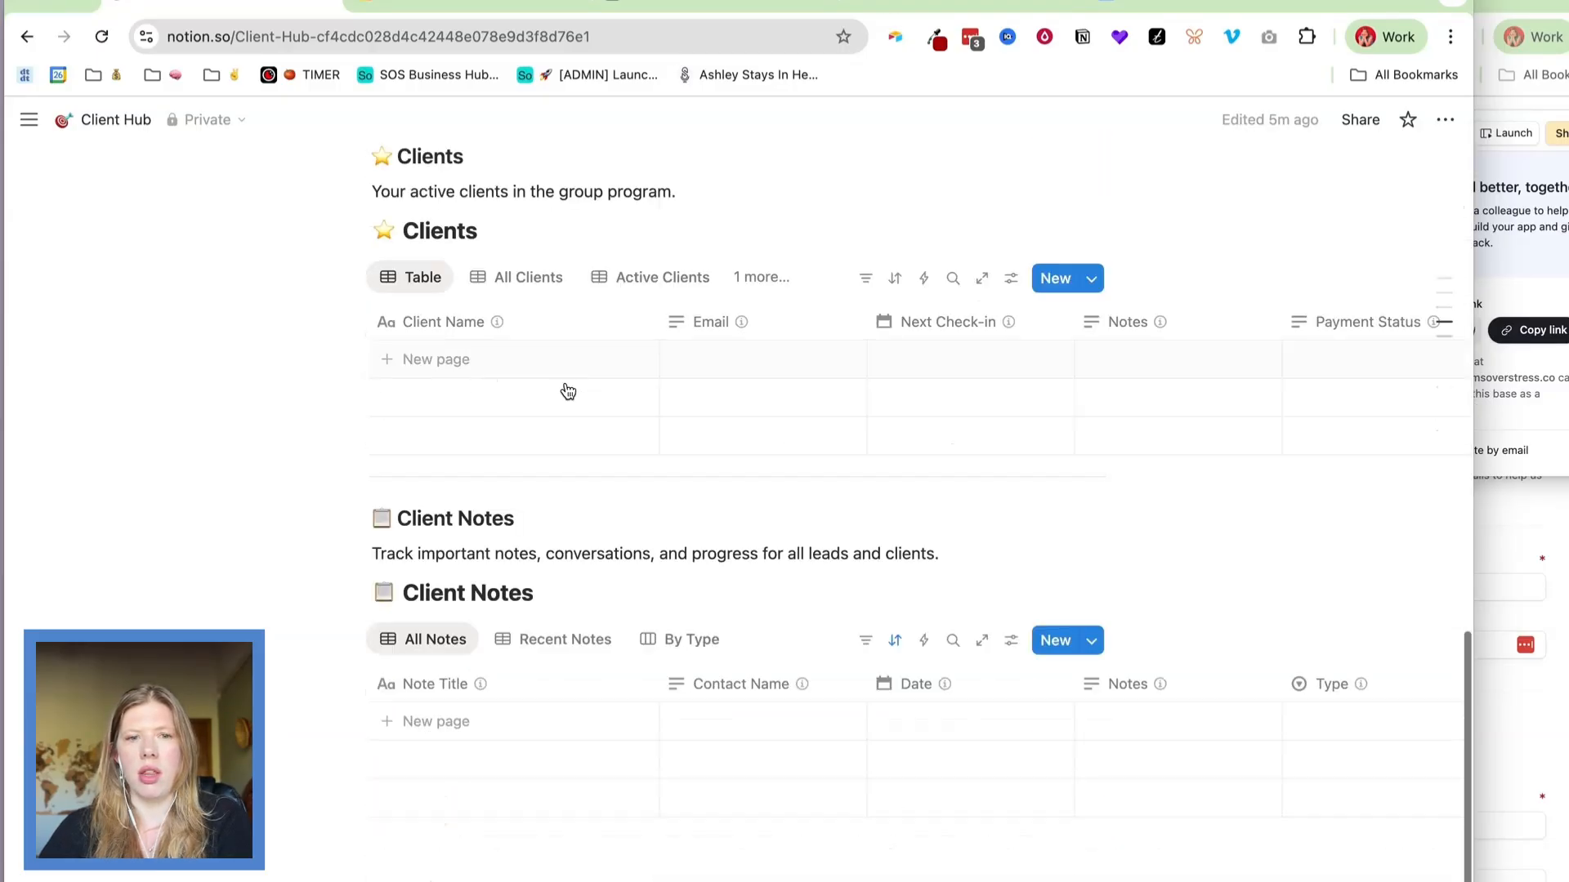
scroll(565, 384, "up", 13)
scroll(566, 382, "down", 1)
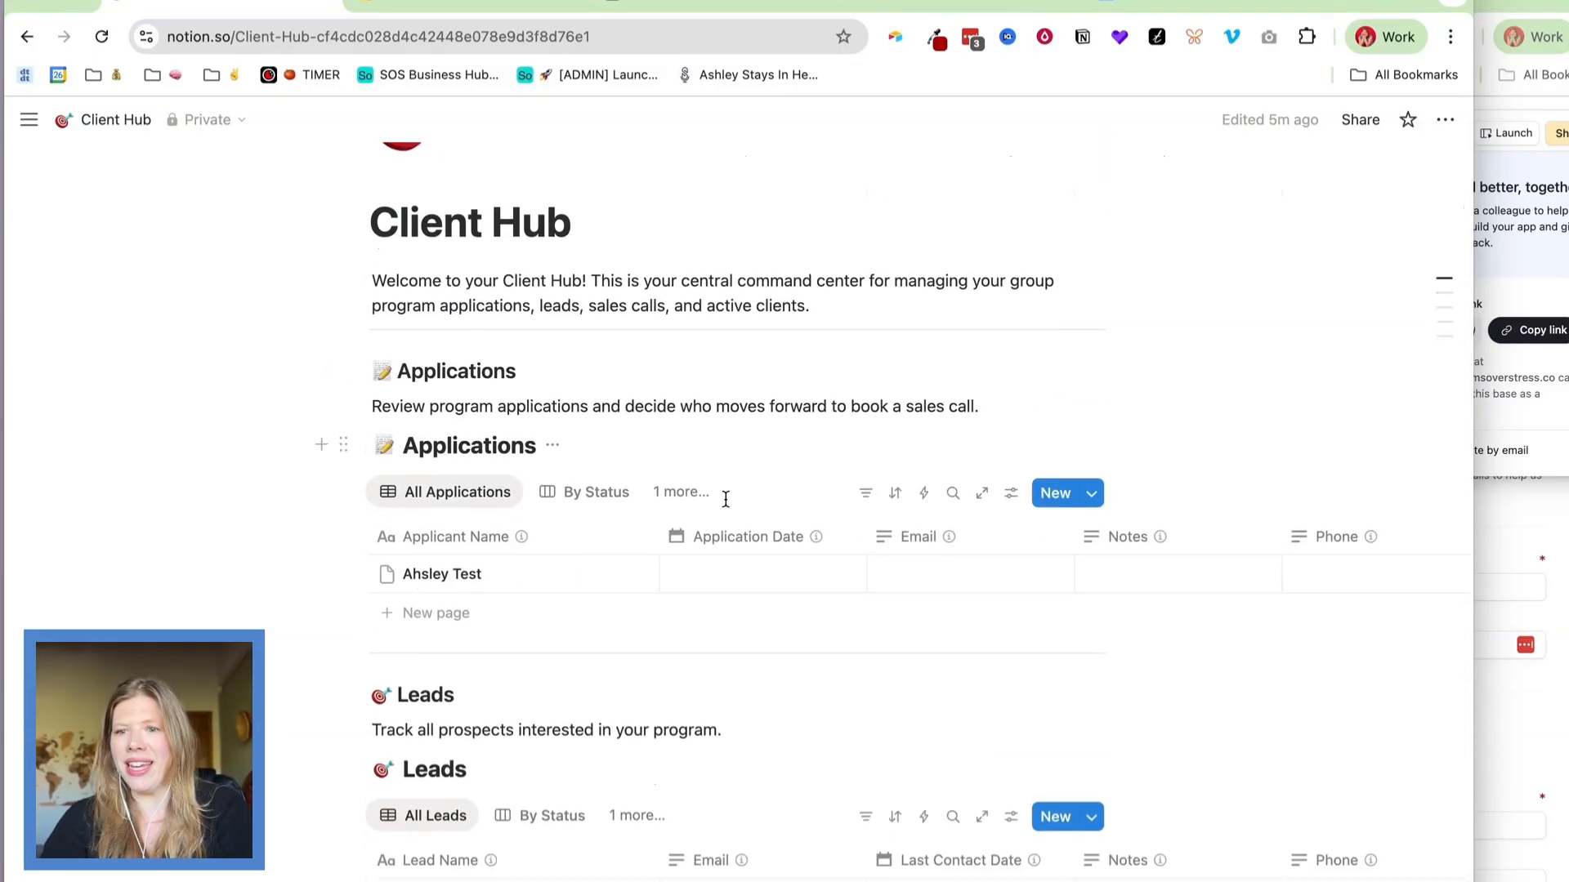
left_click(1535, 513)
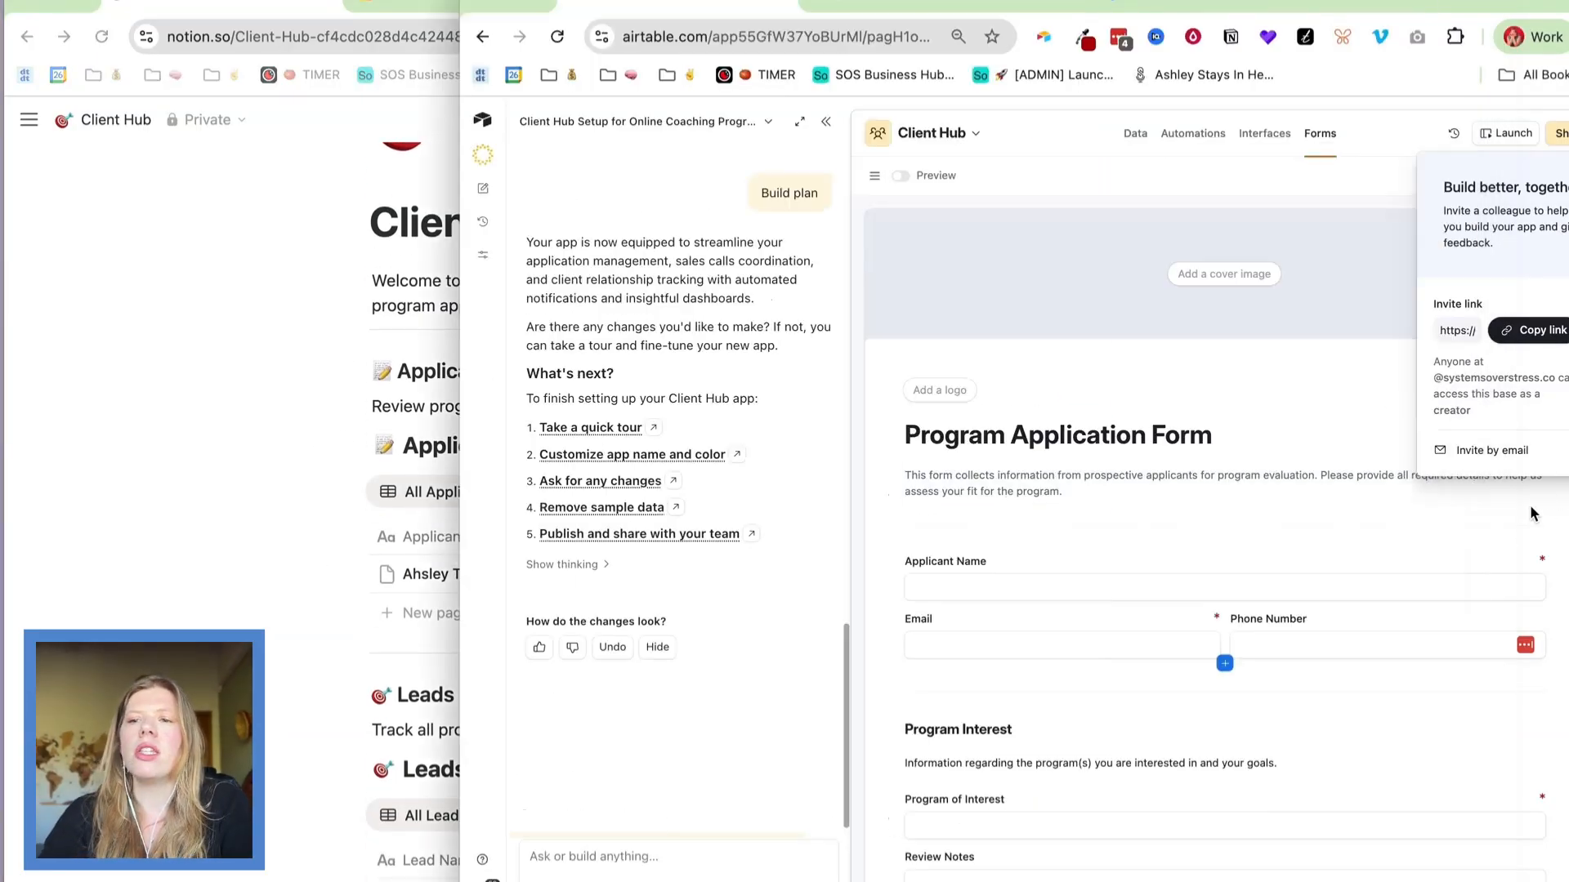
Widen the Airtable window, collapse the Omni chat, and expand the first Applications record to review its fields before closing it.
left_click_drag(462, 72, 11, 72)
left_click(378, 124)
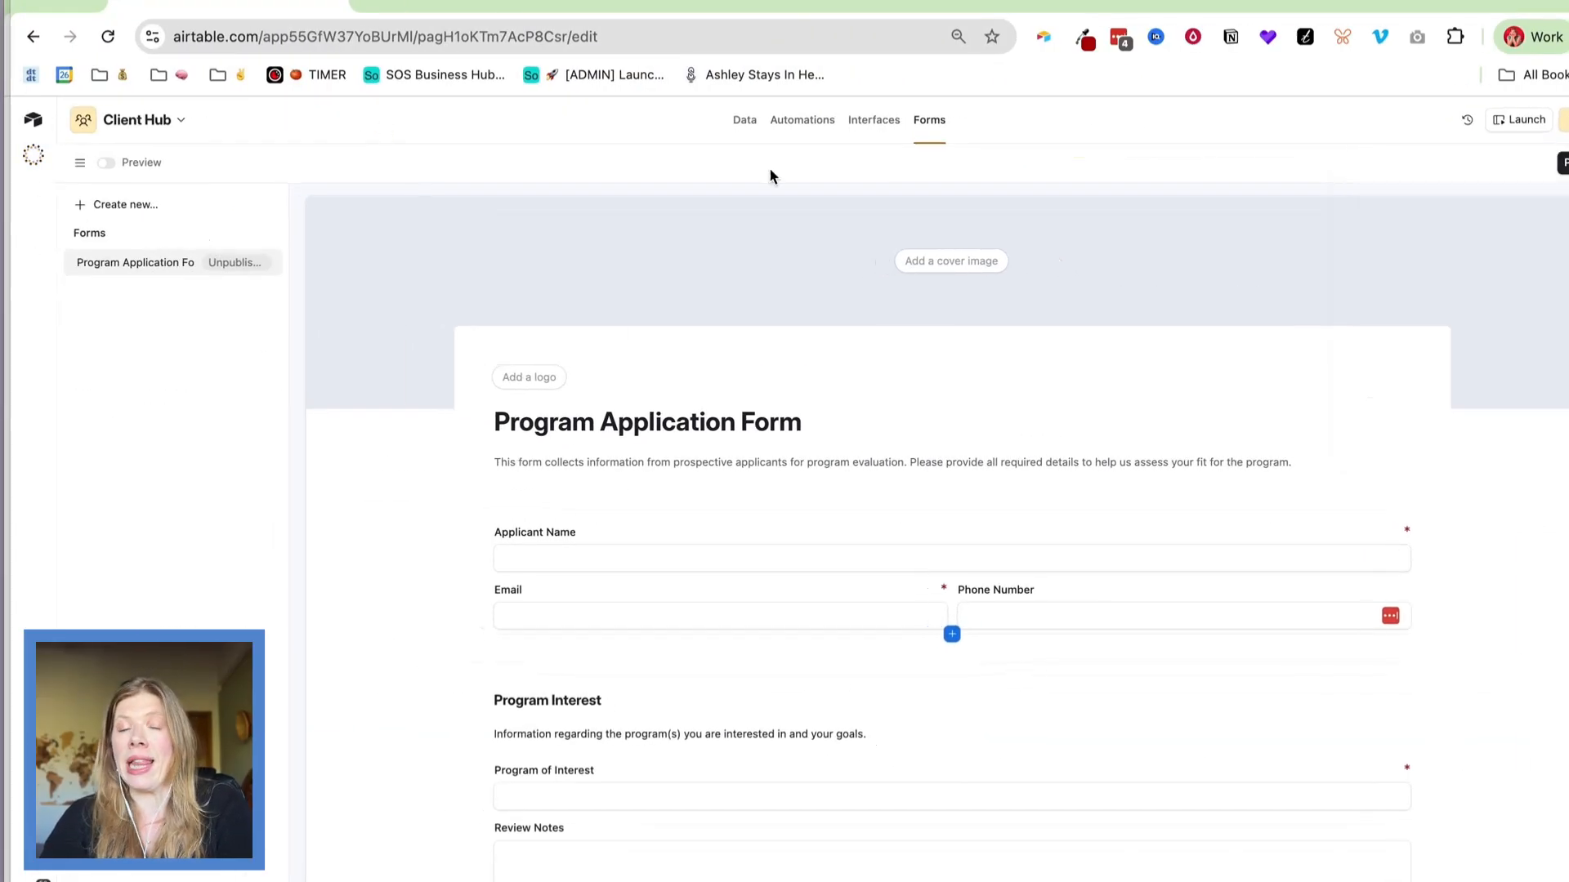
left_click(744, 121)
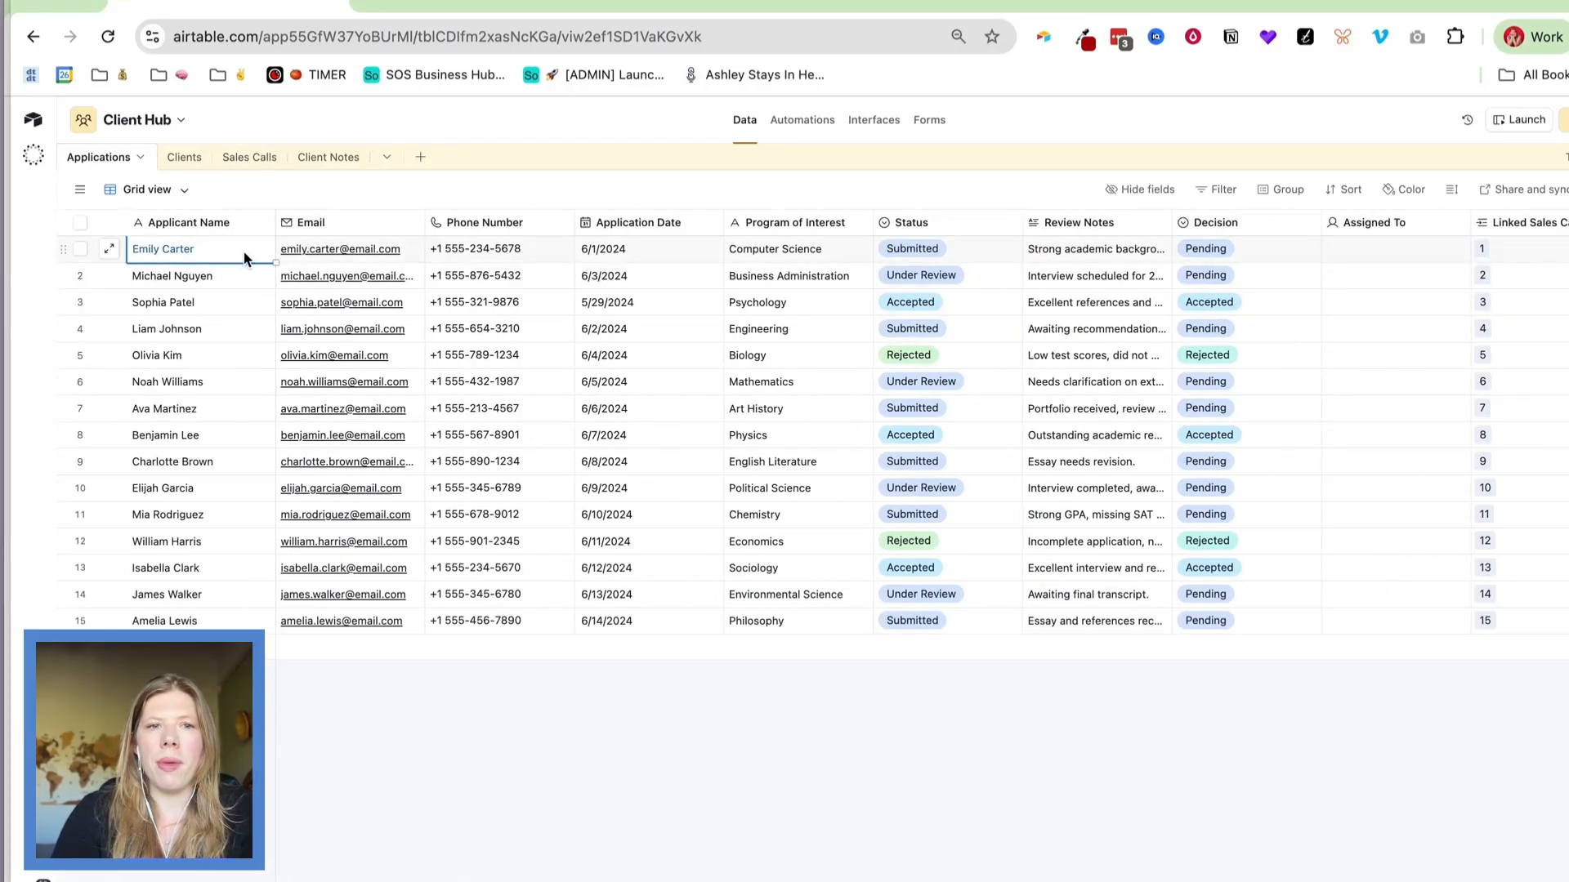
key("space")
scroll(674, 507, "down", 1)
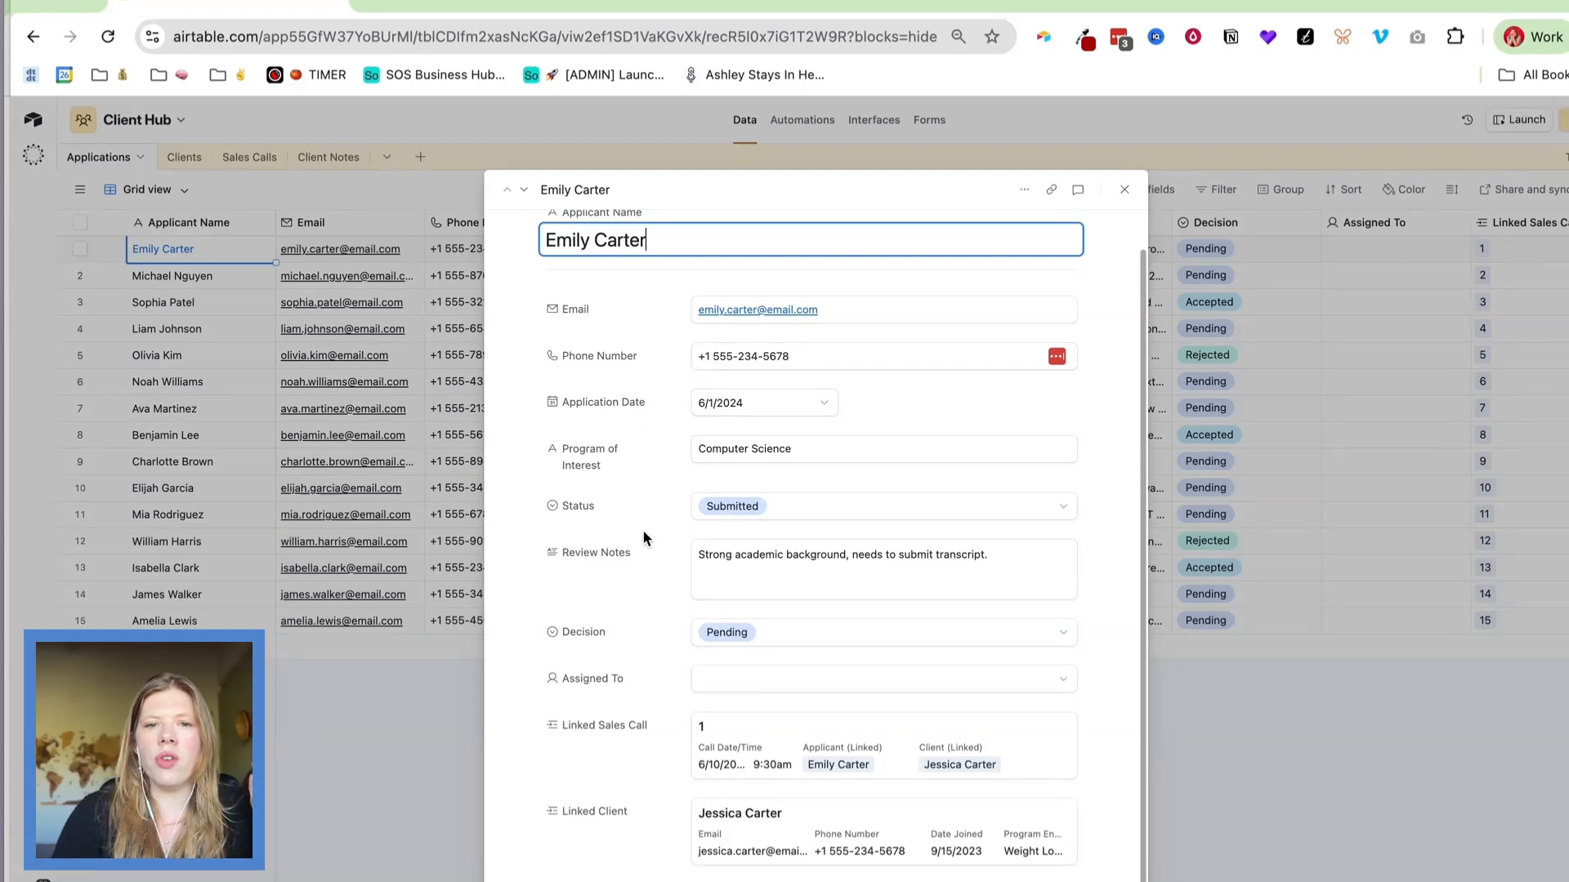
left_click(695, 682)
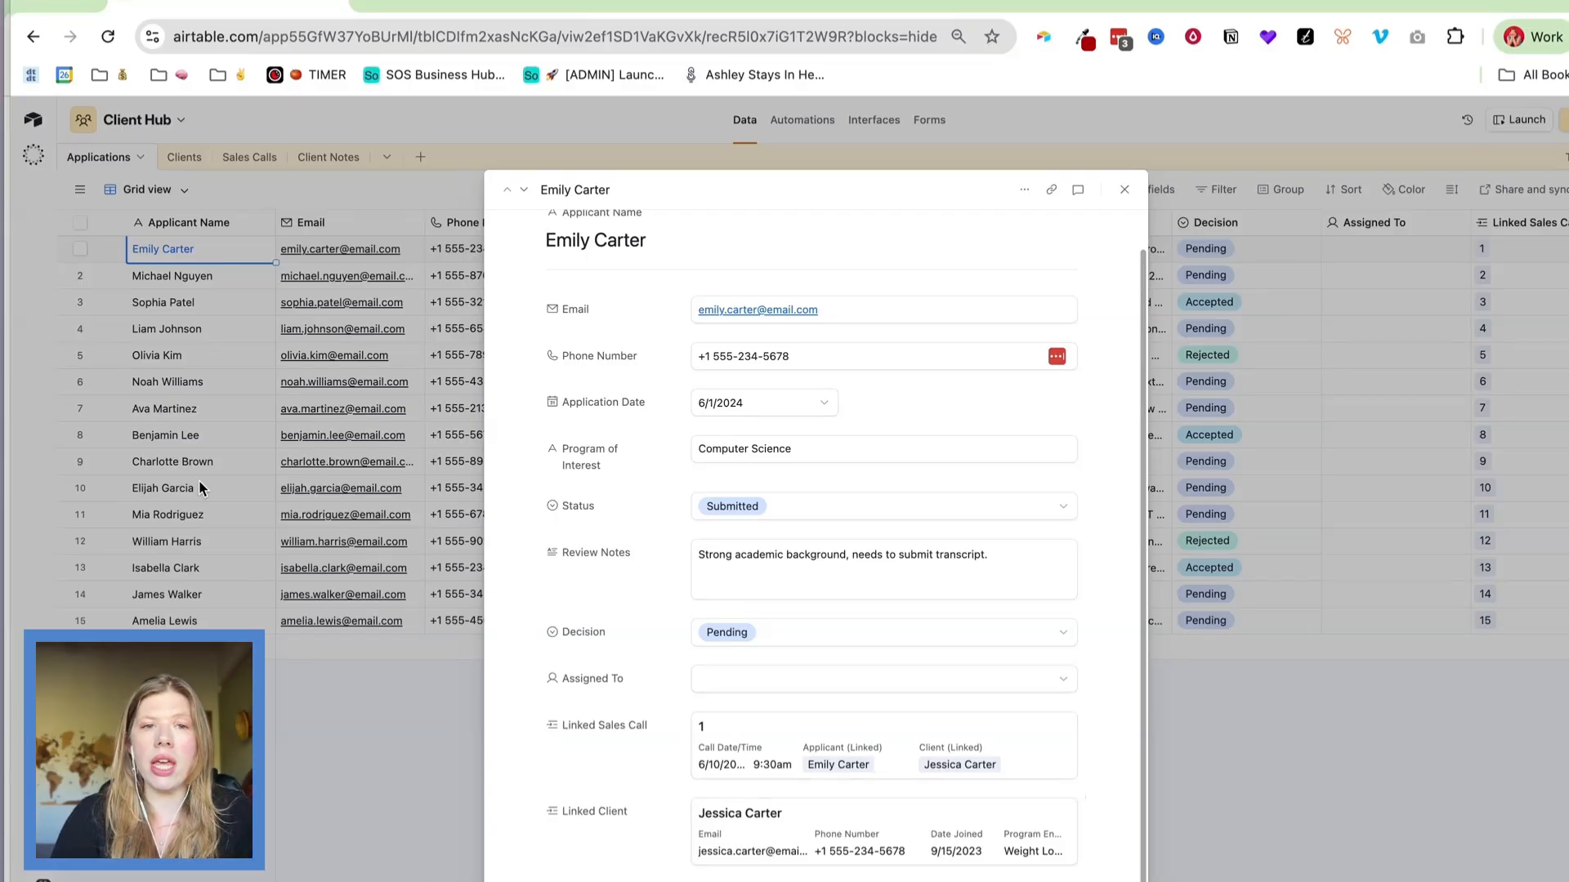
left_click(220, 265)
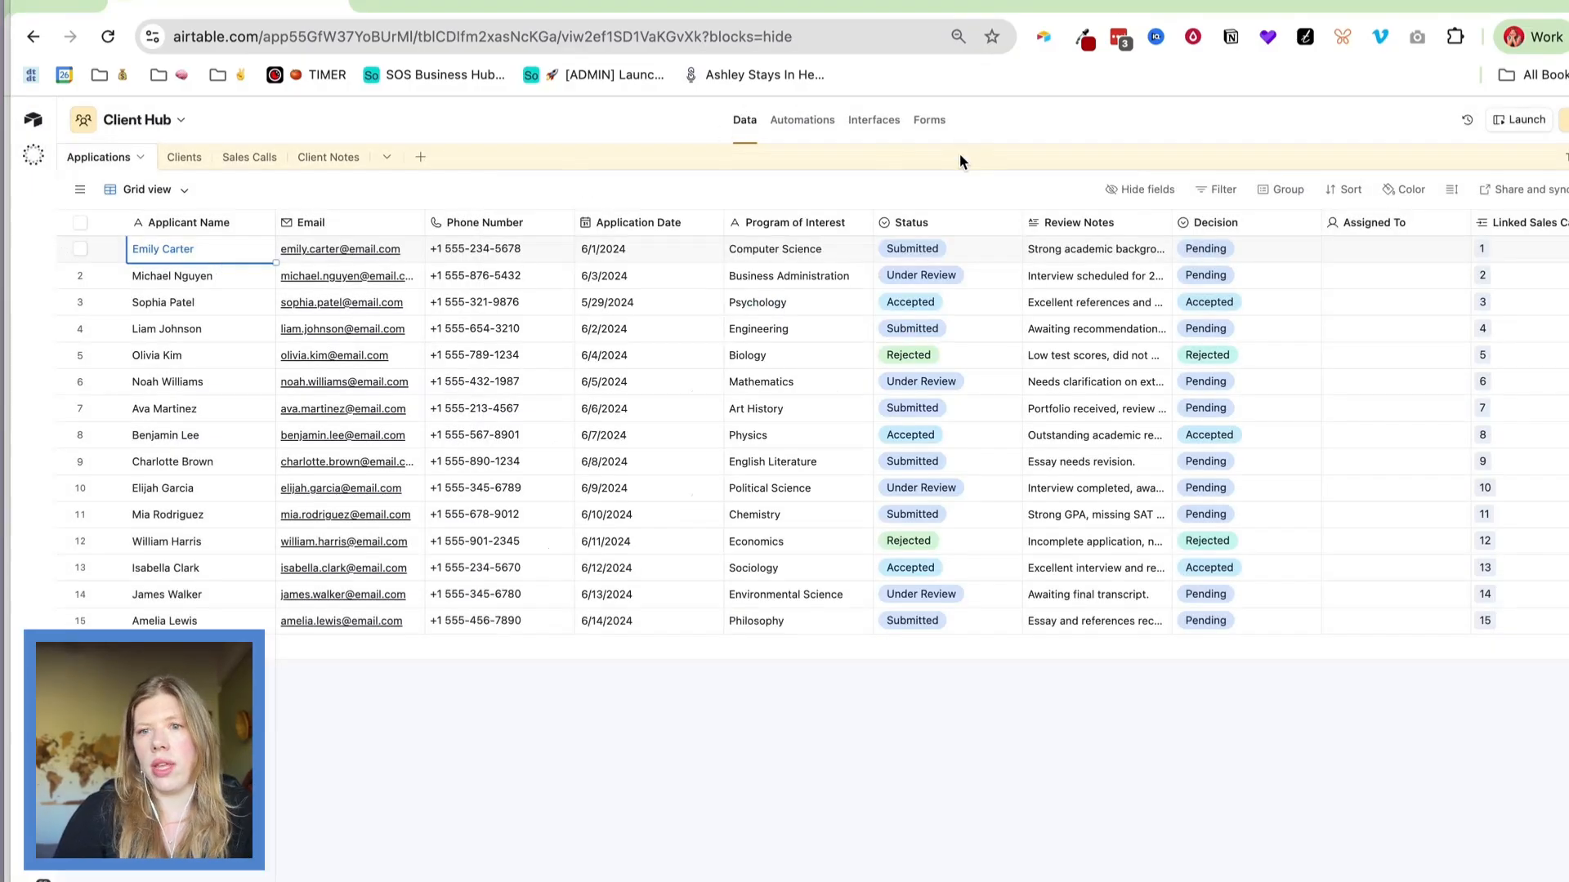
Examine the Client Hub Overview interface down to its client statistics, hide the interface list, and select the Applications Insights group.
left_click(874, 139)
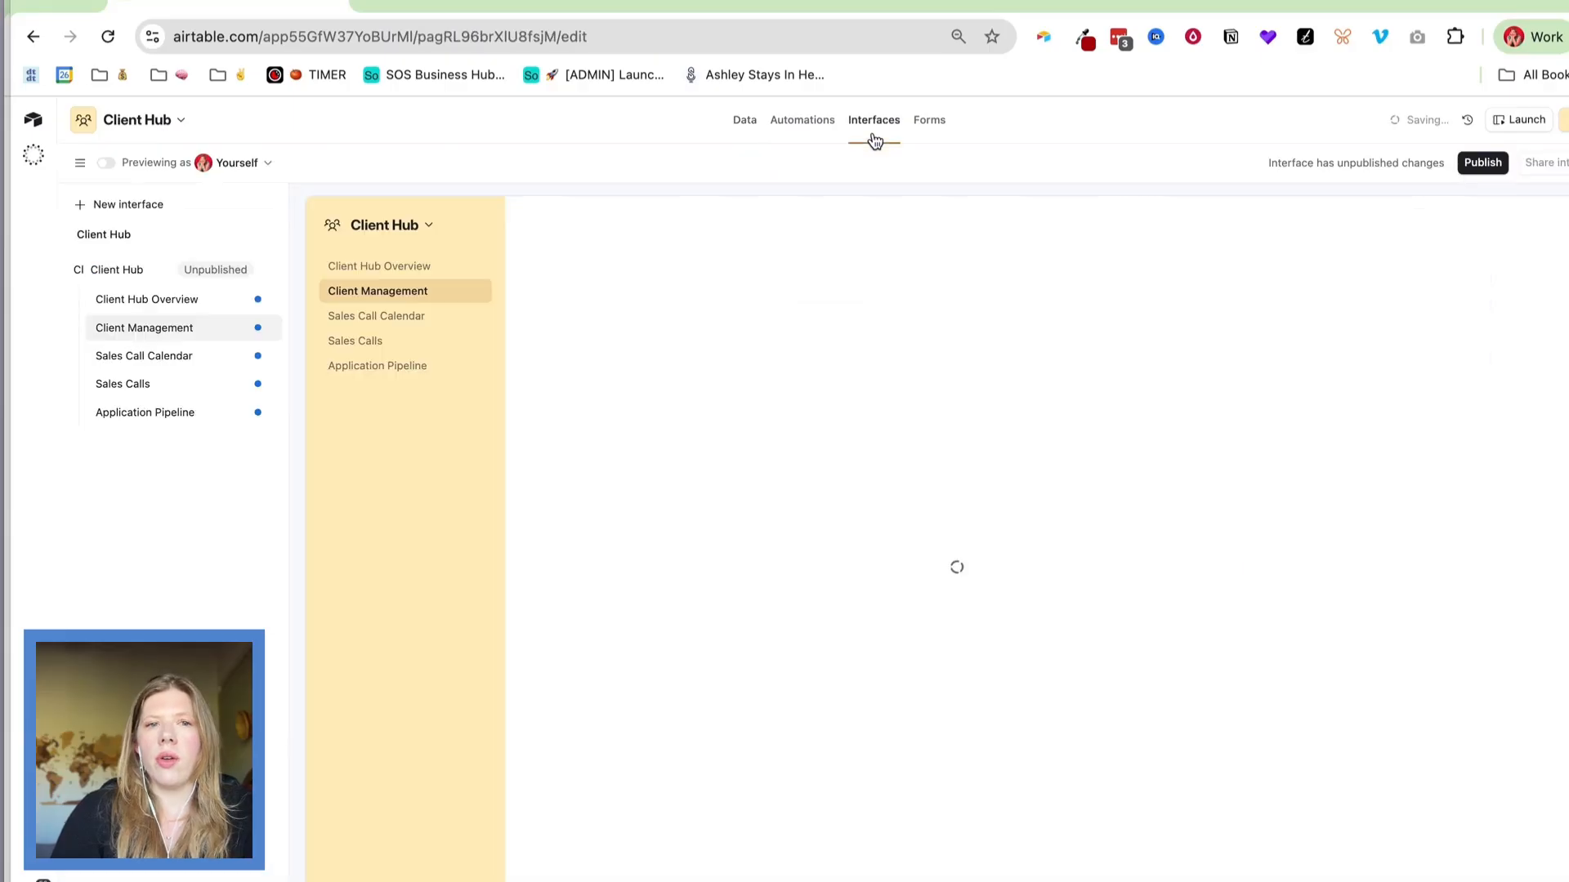
left_click(390, 269)
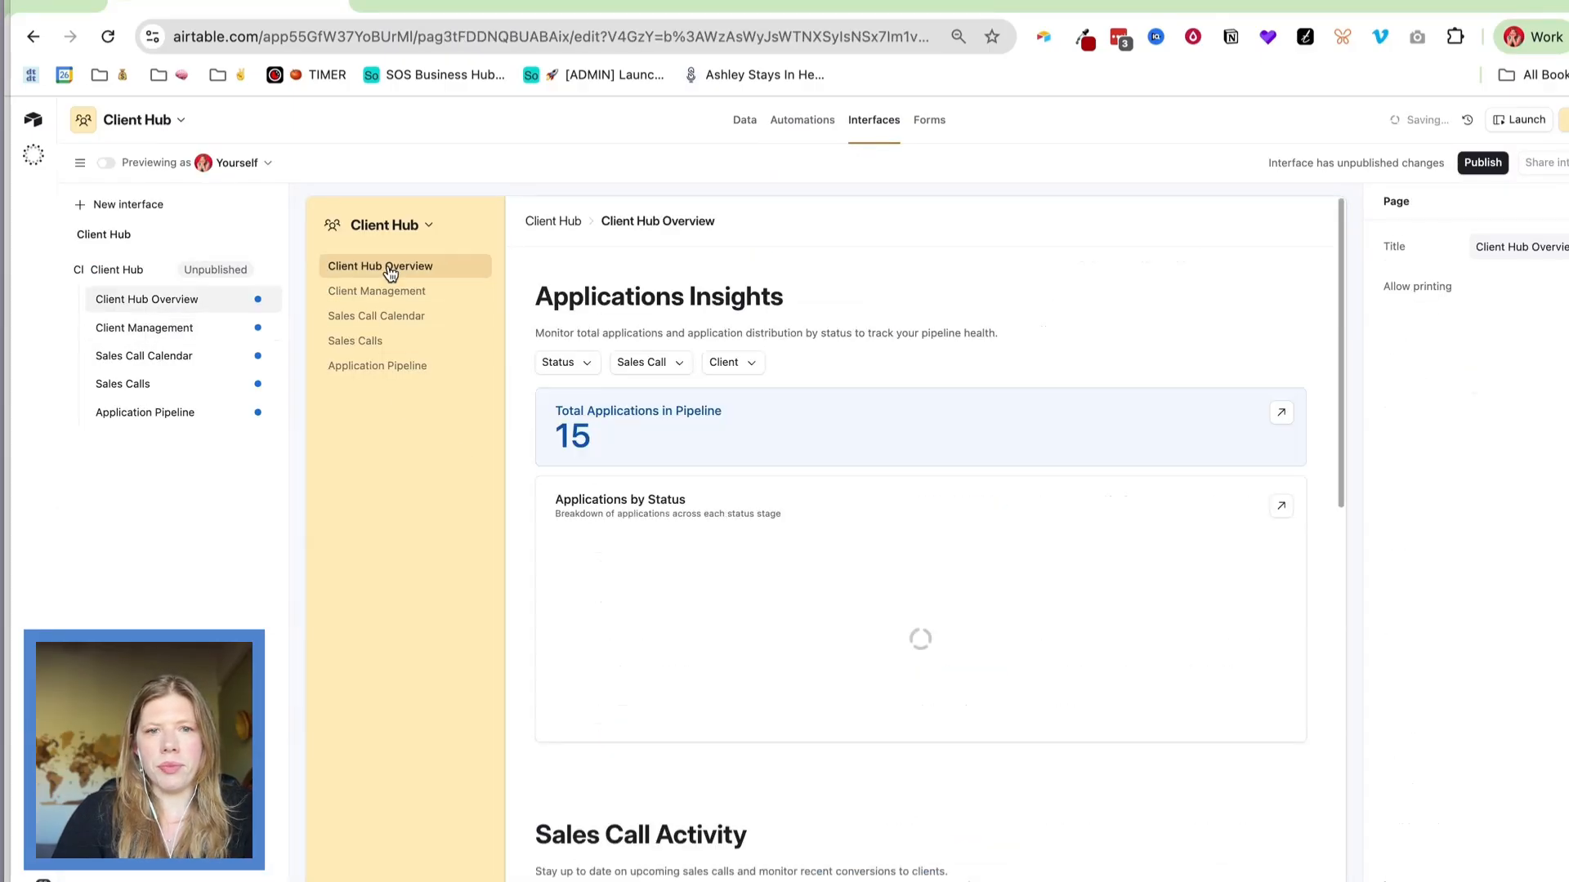
scroll(699, 313, "down", 15)
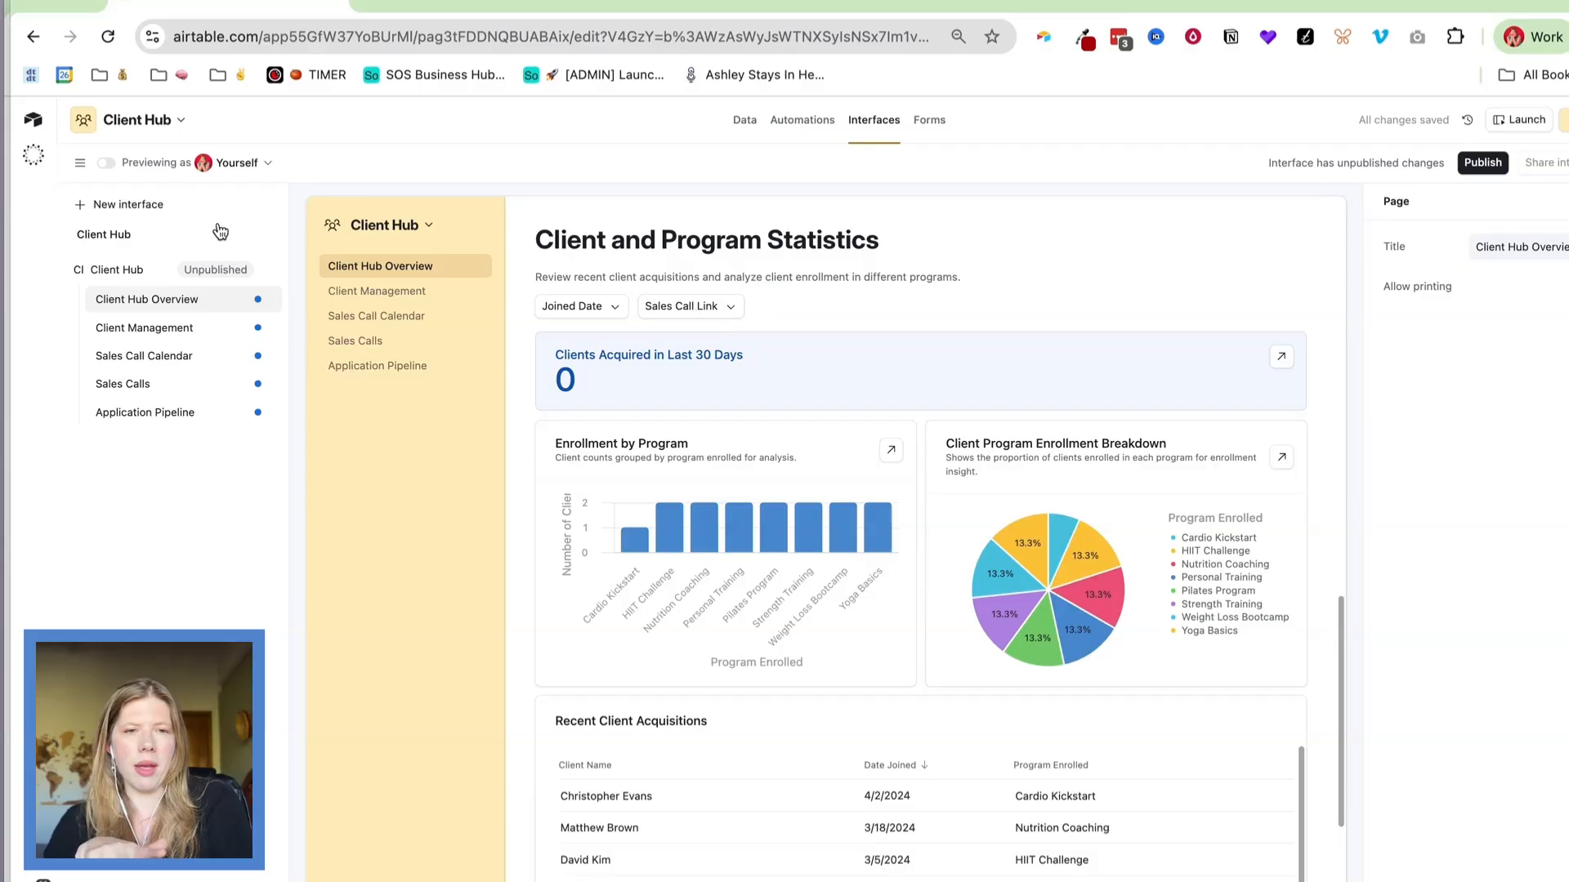
left_click(79, 163)
scroll(621, 469, "up", 15)
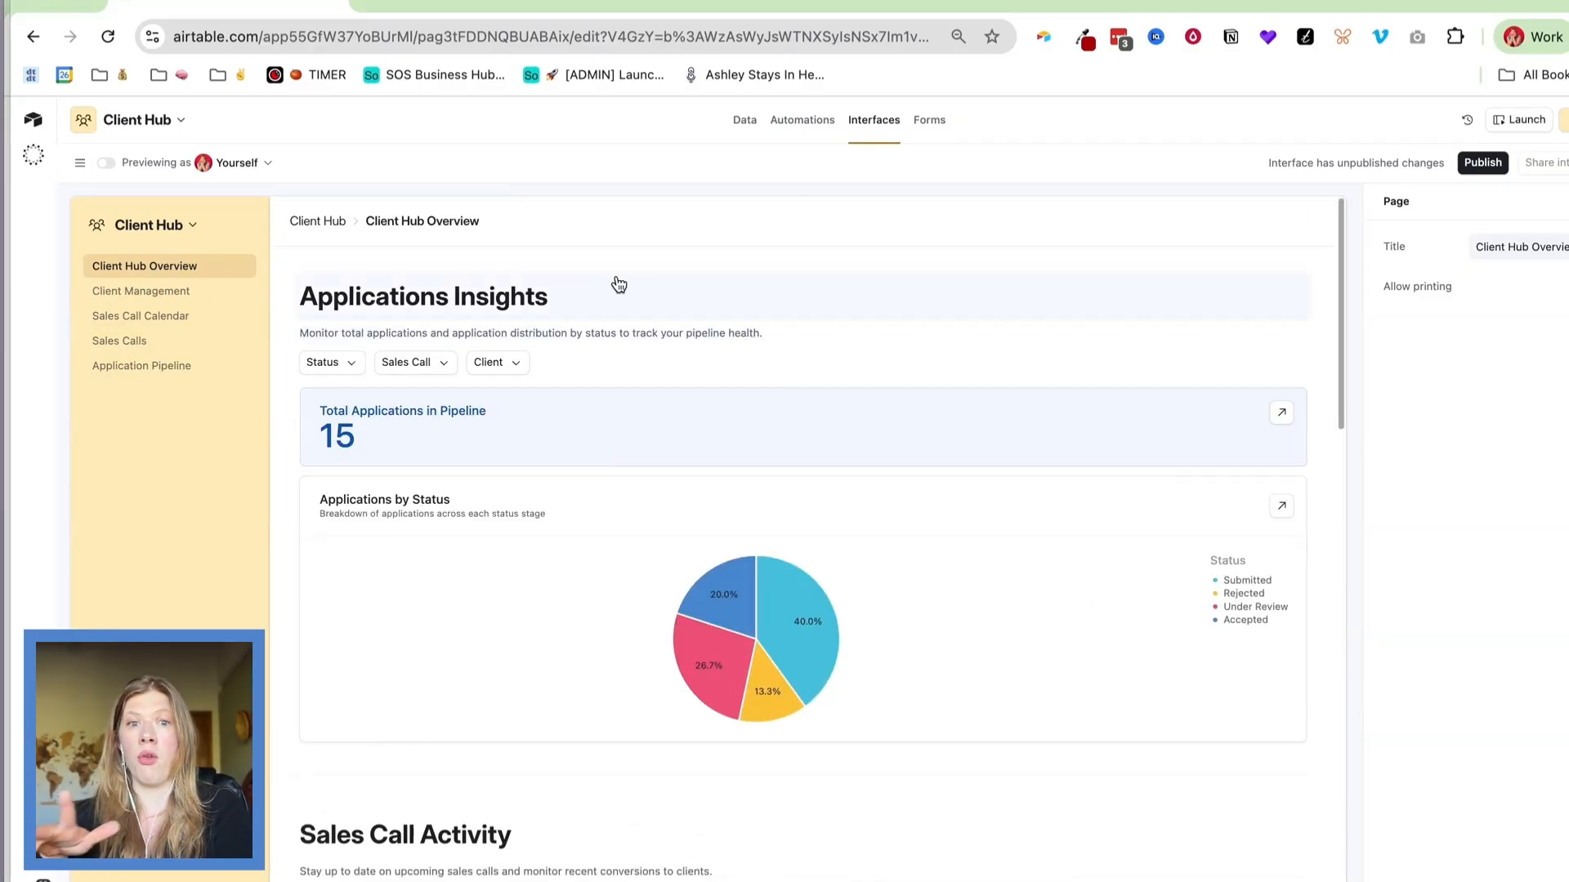
left_click(593, 278)
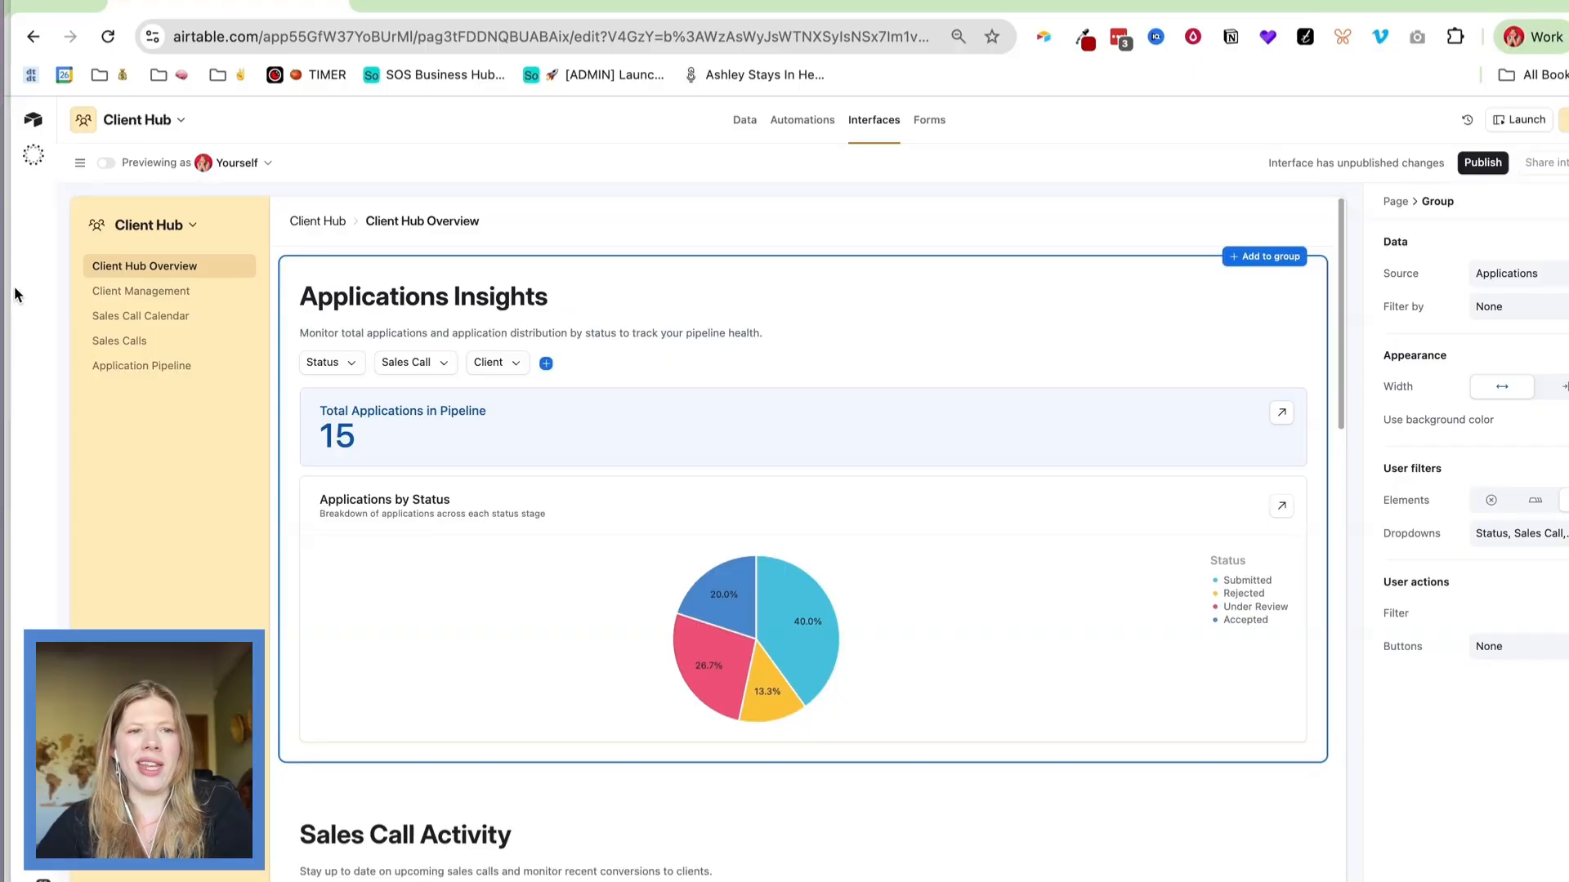
Switch to Notion, widen its window, and add a Chart view to the Applications database.
key("ctrl+alt+Right")
left_click_drag(799, 281, 1474, 281)
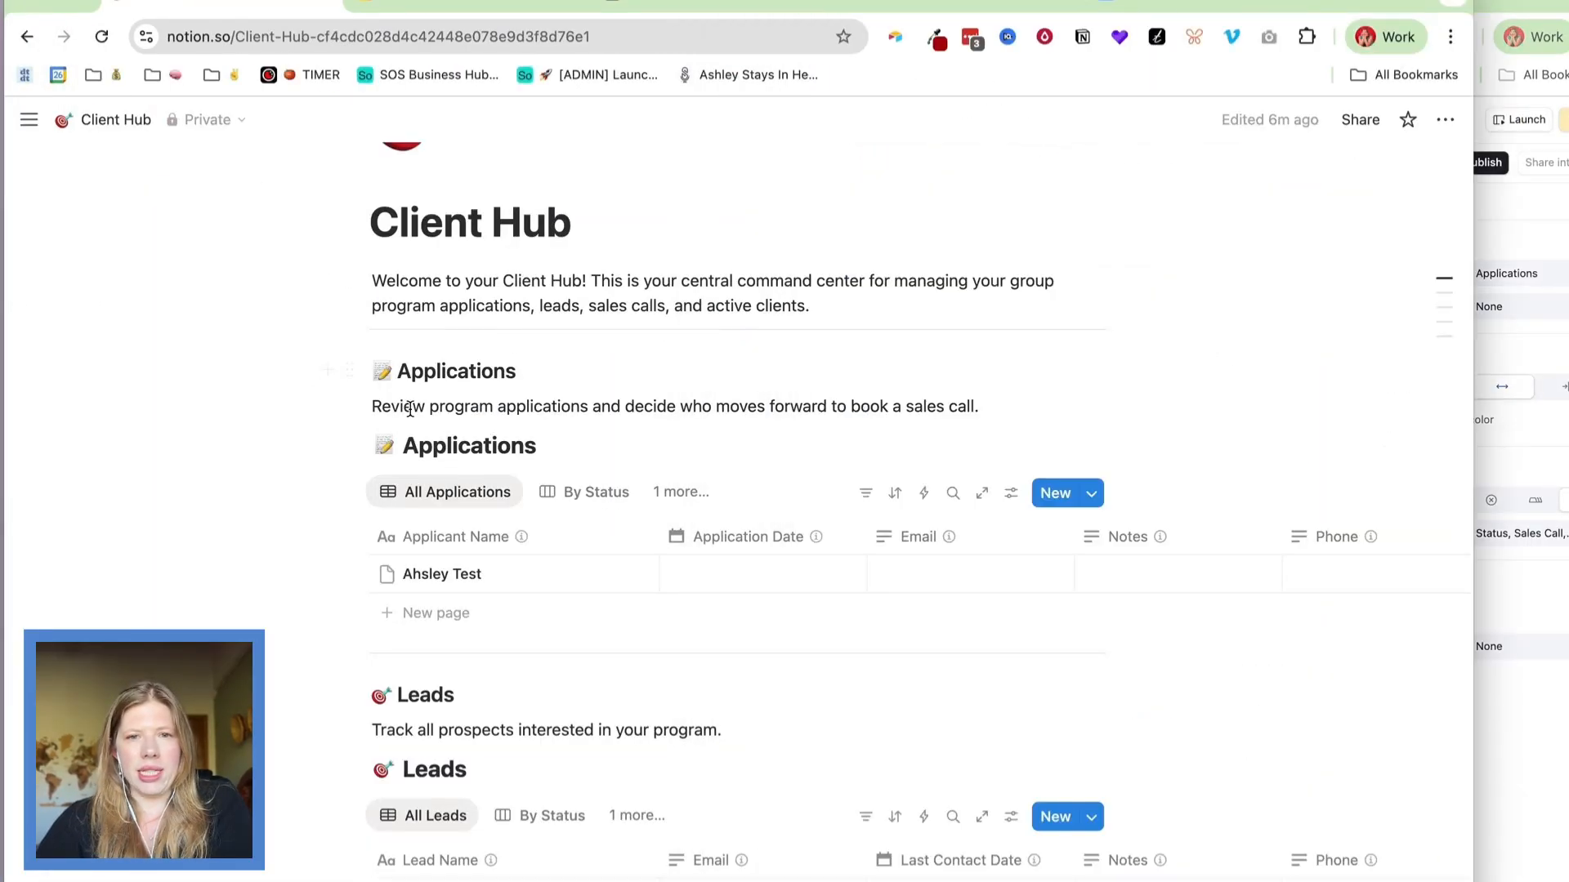
left_click(688, 492)
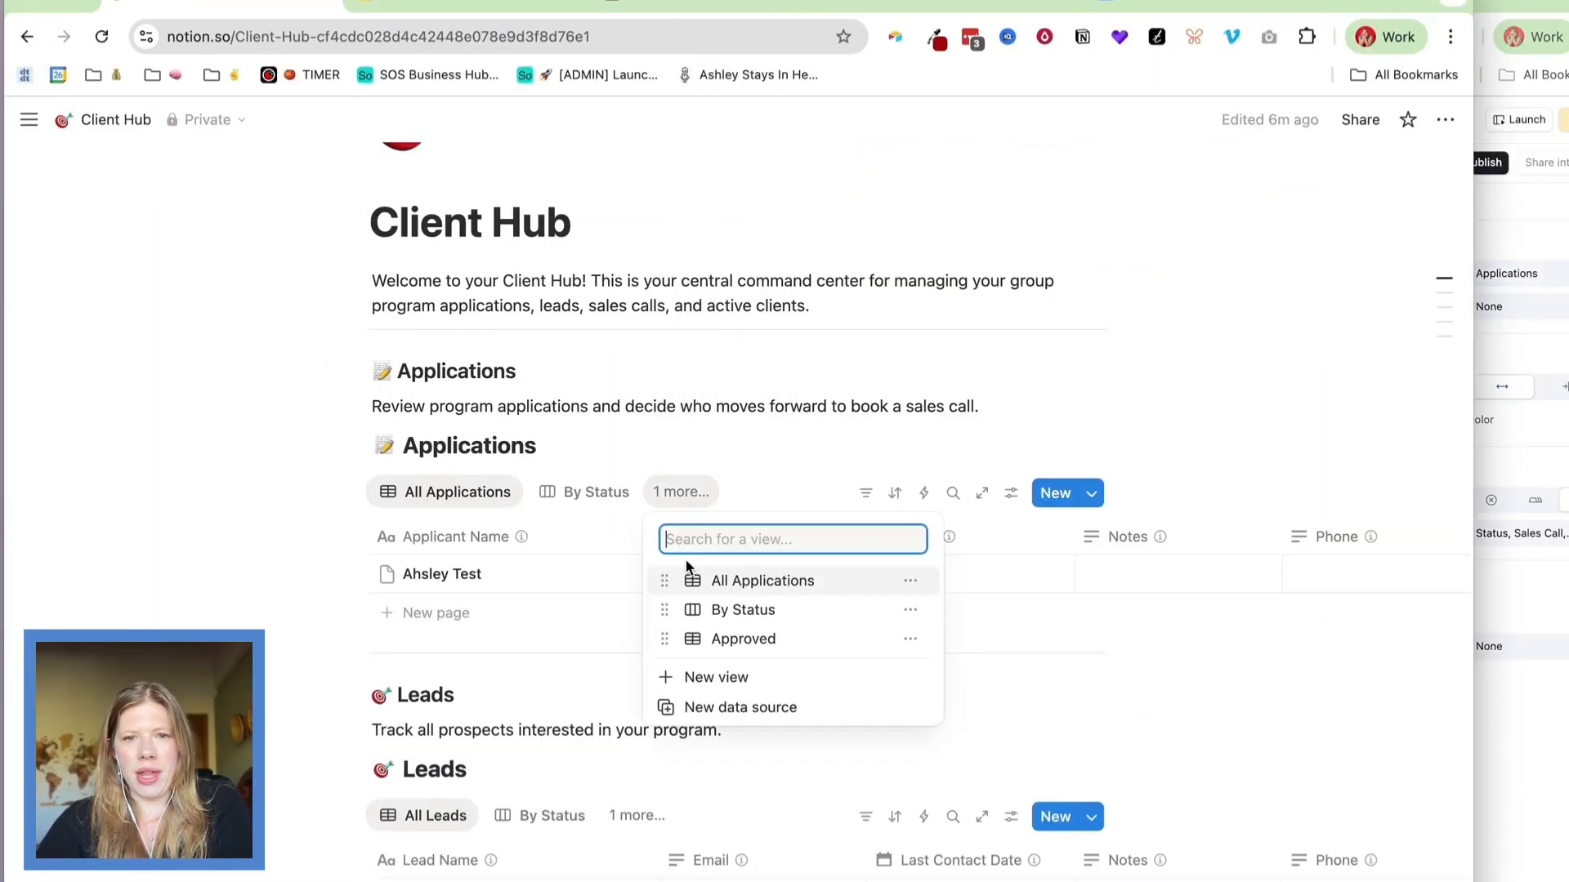
left_click(703, 682)
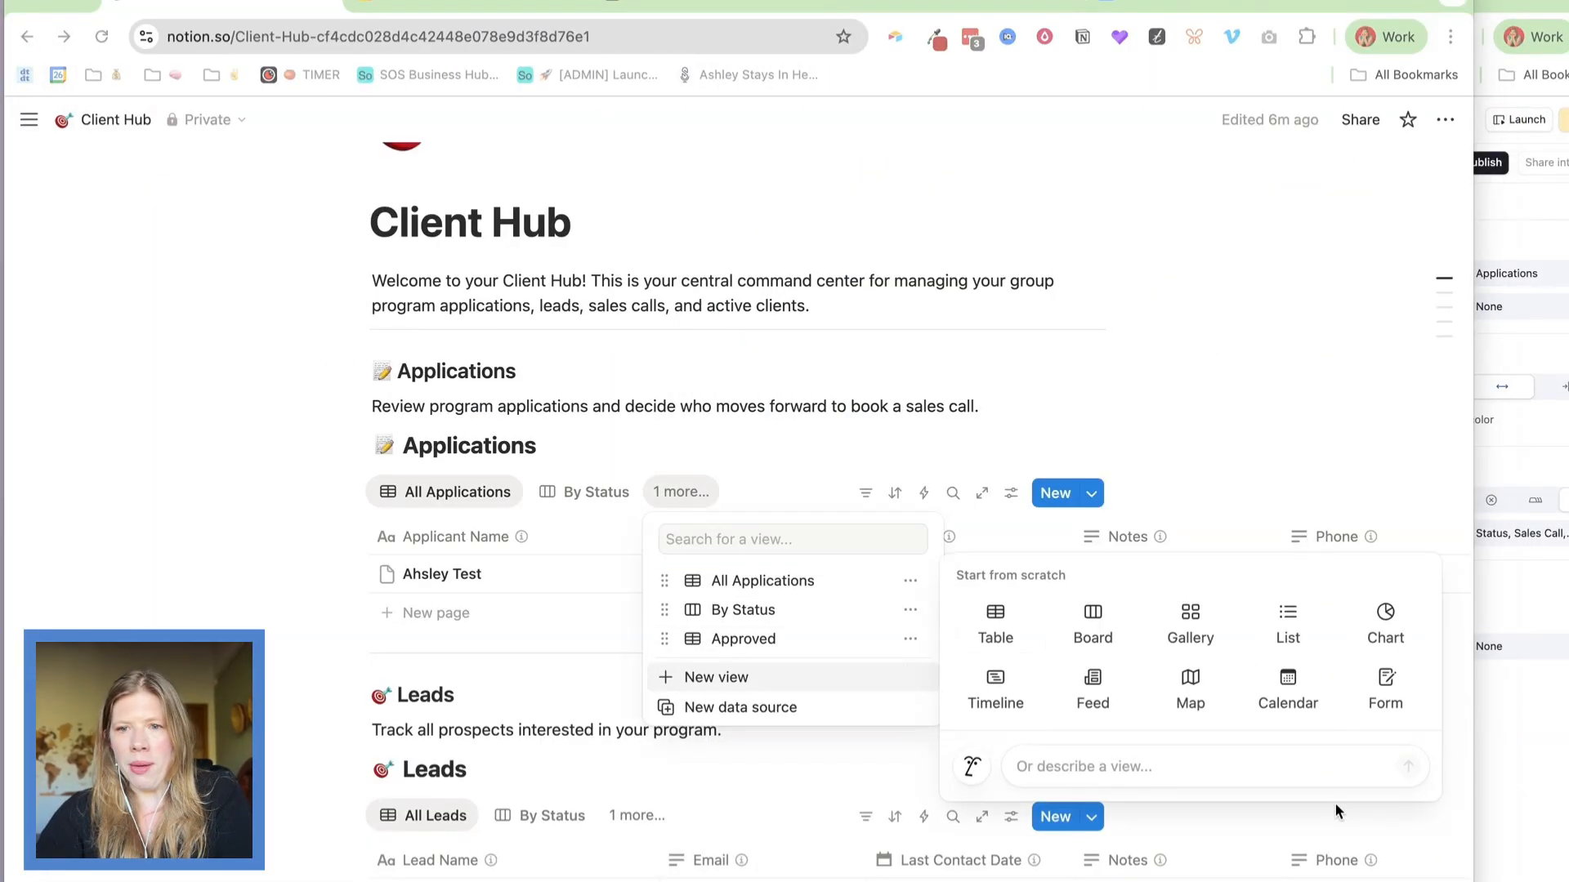
left_click(1378, 621)
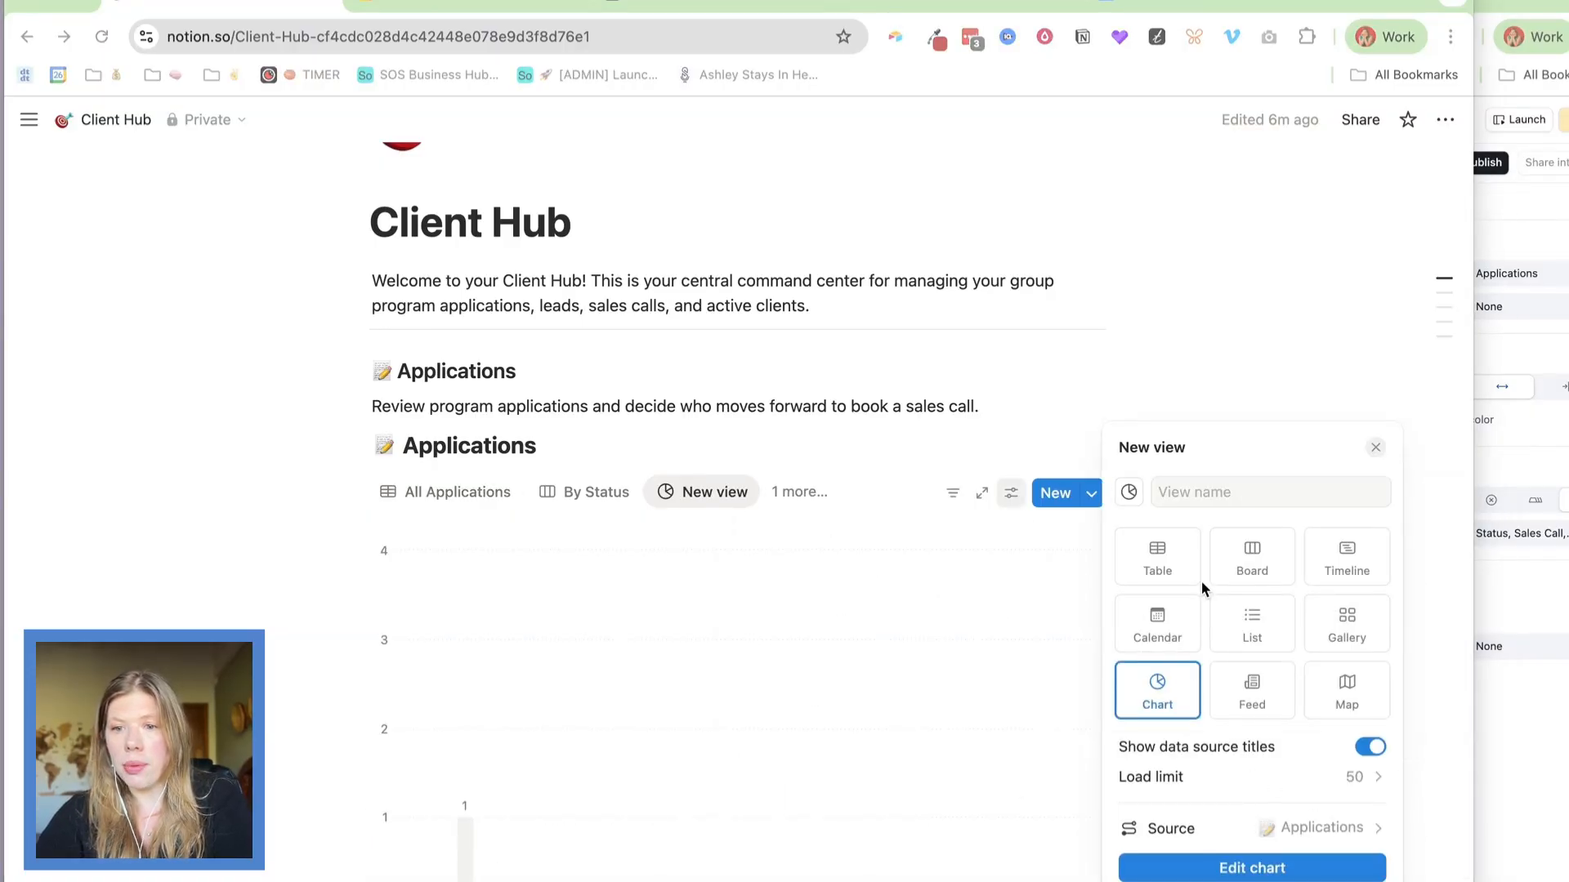
left_click(477, 675)
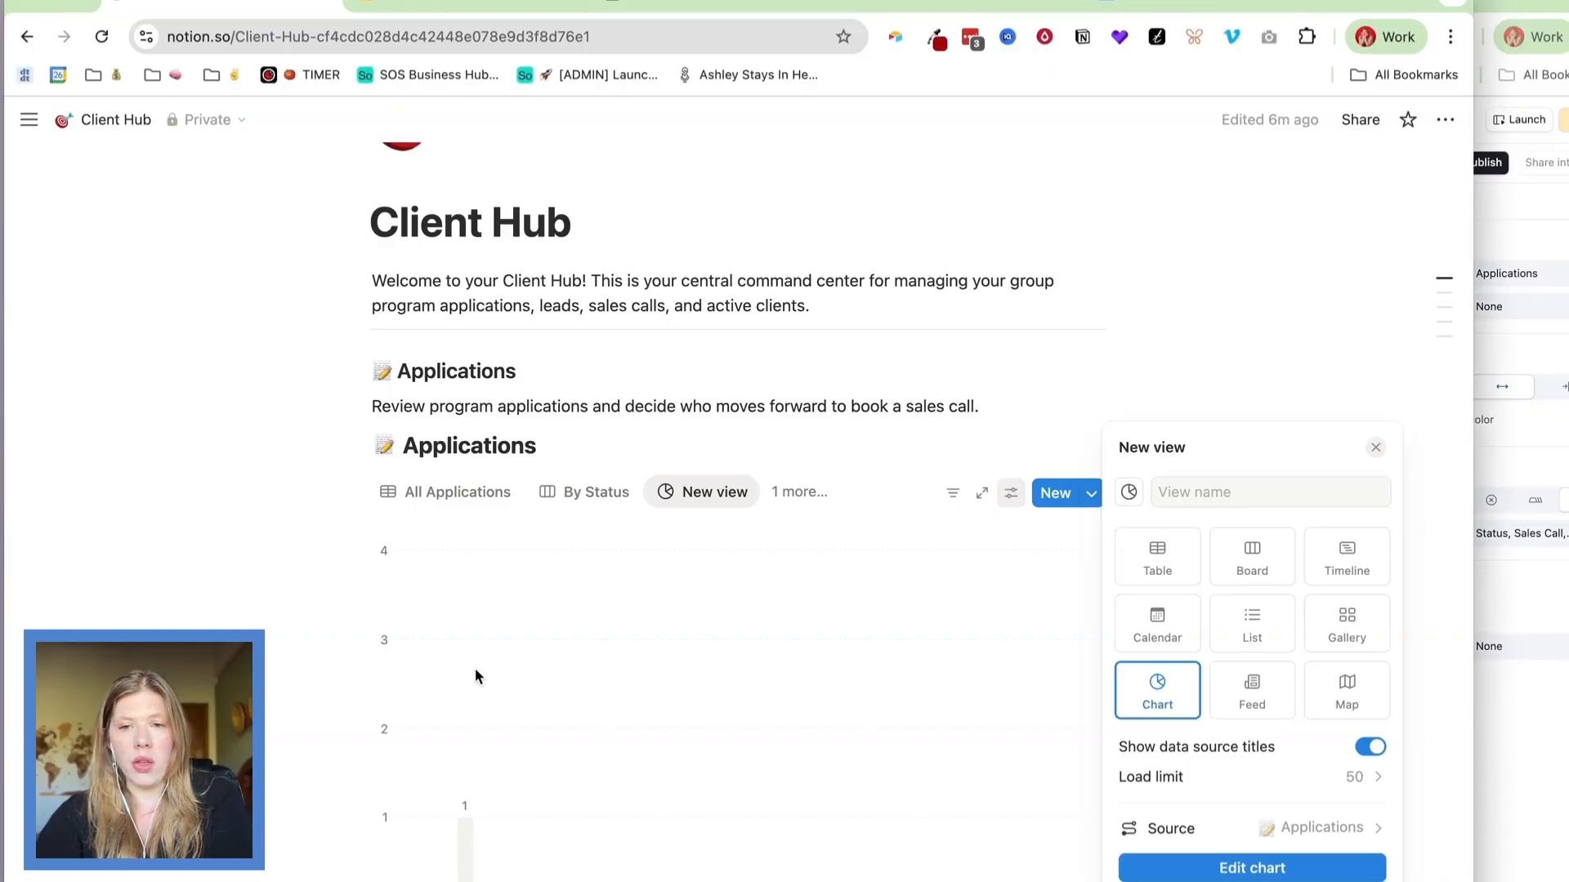
left_click(1377, 448)
Look through the By Status and Approved views of Applications and return to the Chart view.
scroll(777, 531, "down", 3)
left_click(582, 278)
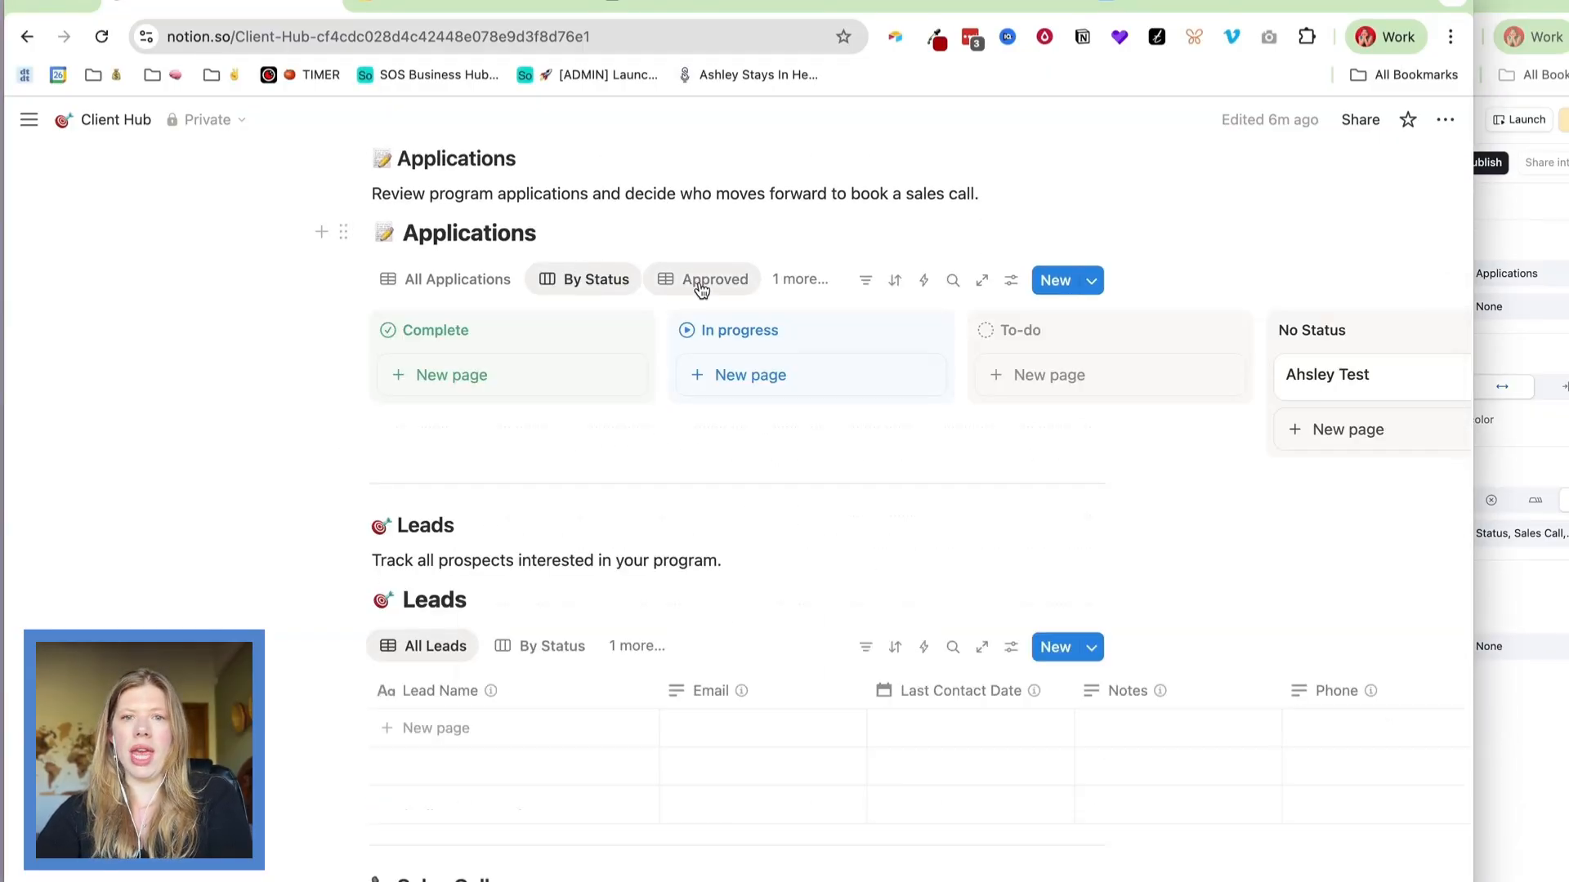
left_click(701, 280)
left_click(798, 278)
left_click(845, 452)
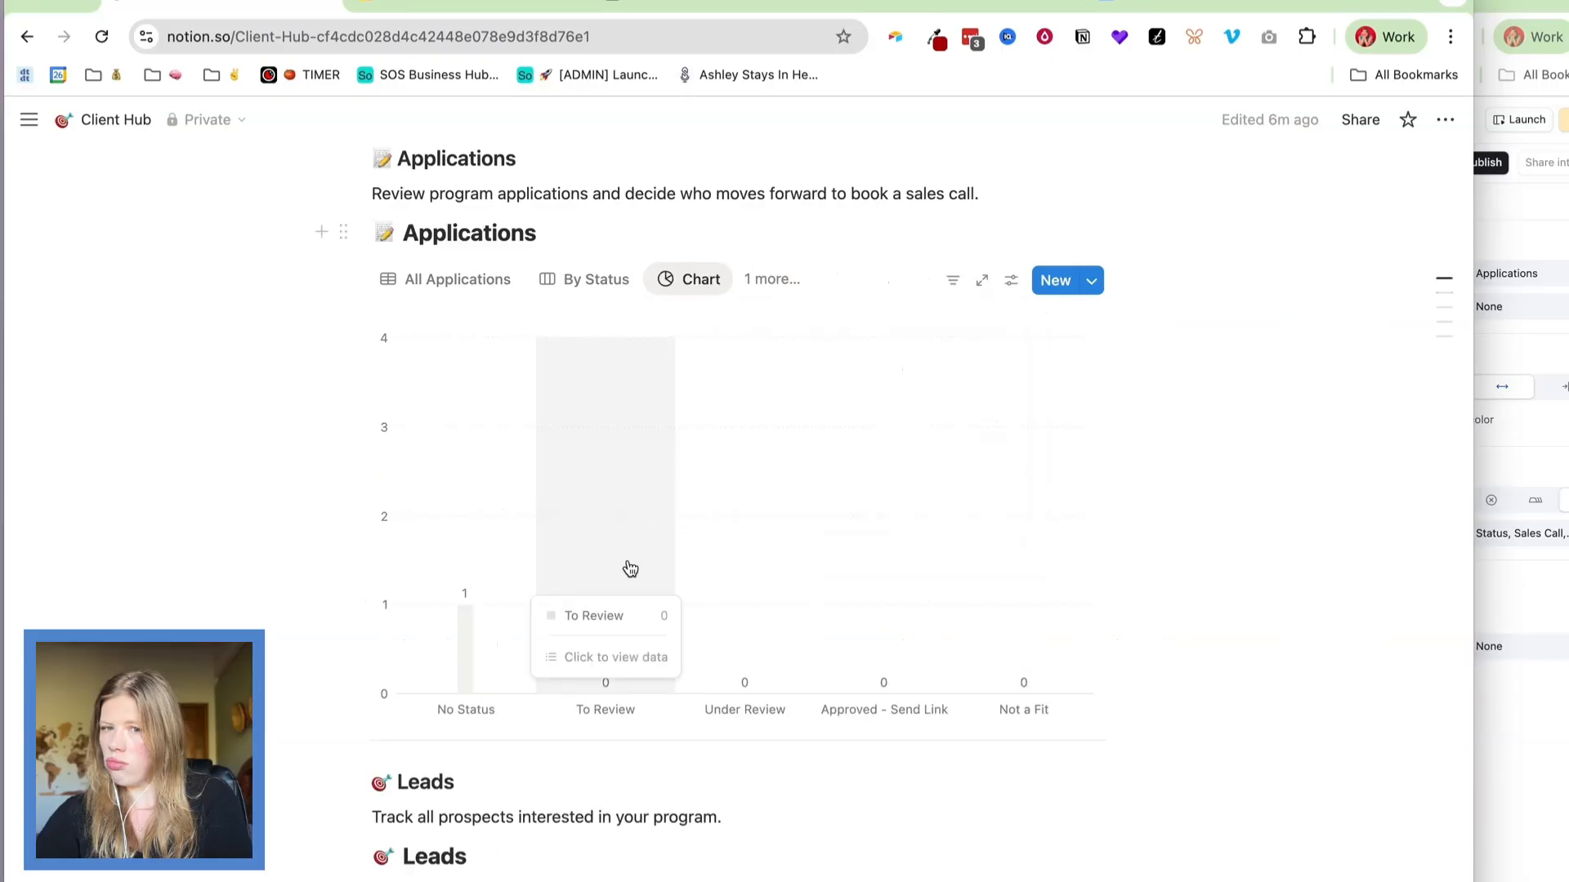
Review the Applications chart within Notion's Client Hub page and switch back to Airtable to compare the overview.
scroll(606, 663, "down", 3)
scroll(459, 434, "up", 6)
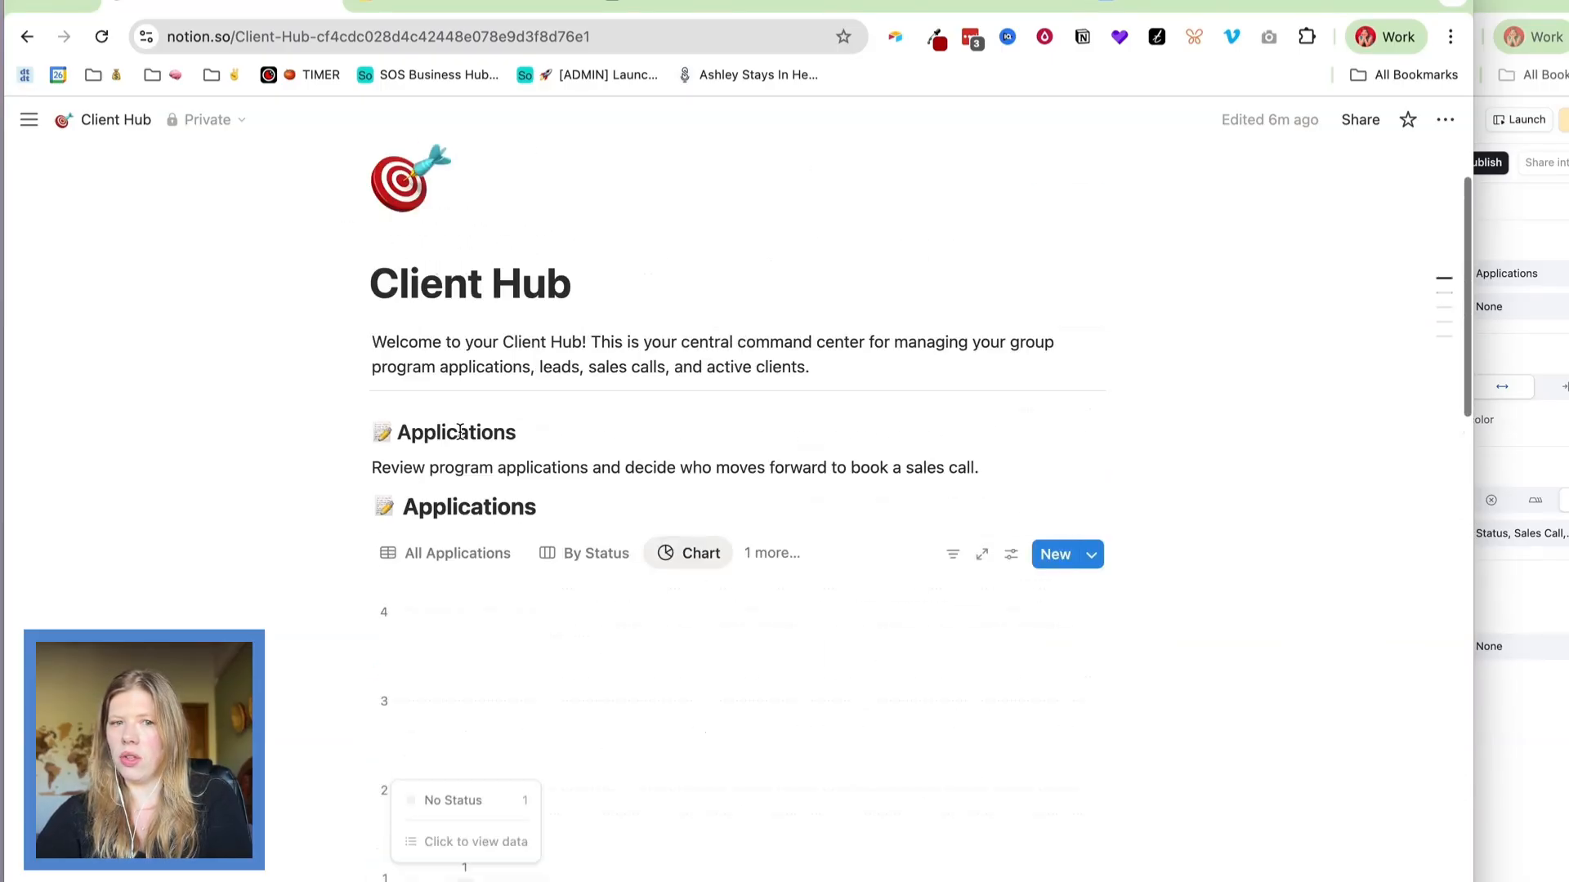
scroll(424, 636, "down", 3)
left_click(1496, 204)
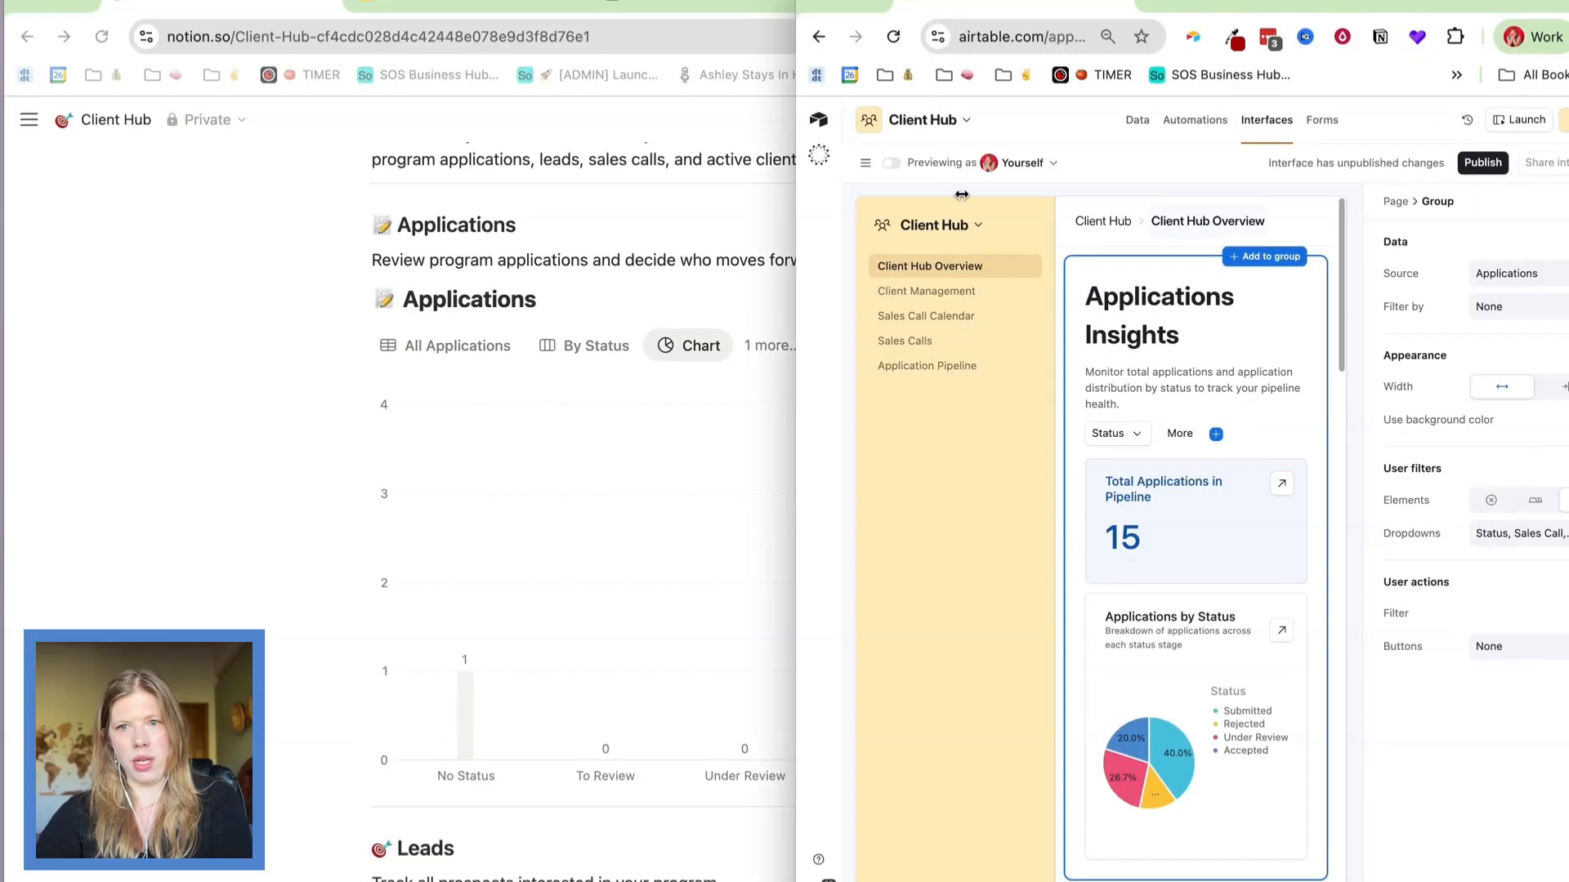
Widen the Airtable window and examine the Applications Insights group, including its Applications by Status pie chart.
left_click_drag(775, 218, 54, 212)
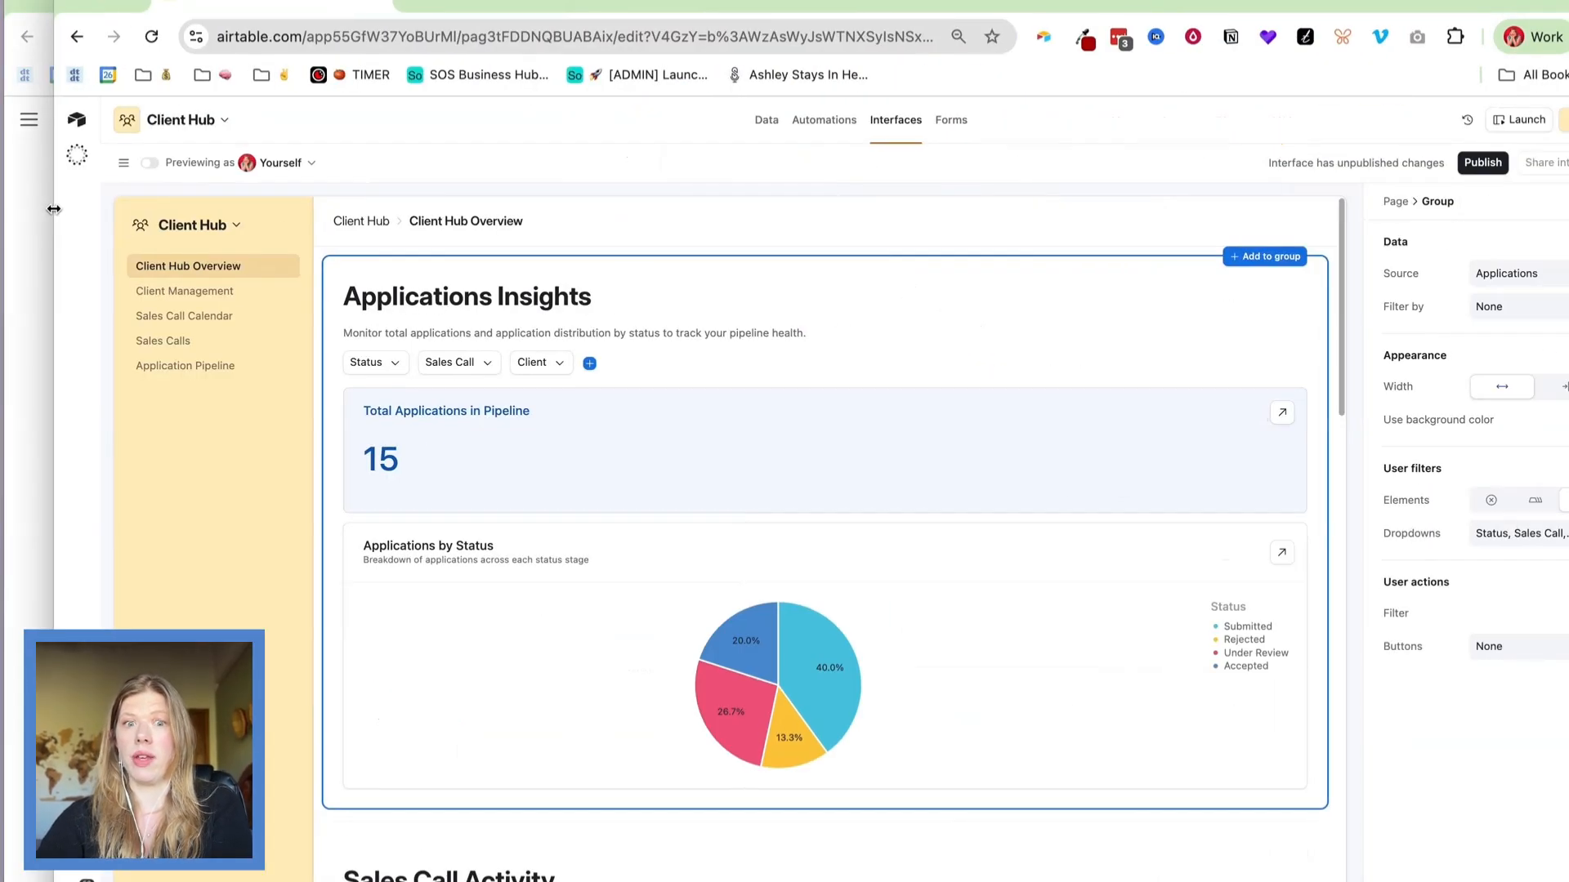
scroll(658, 522, "down", 1)
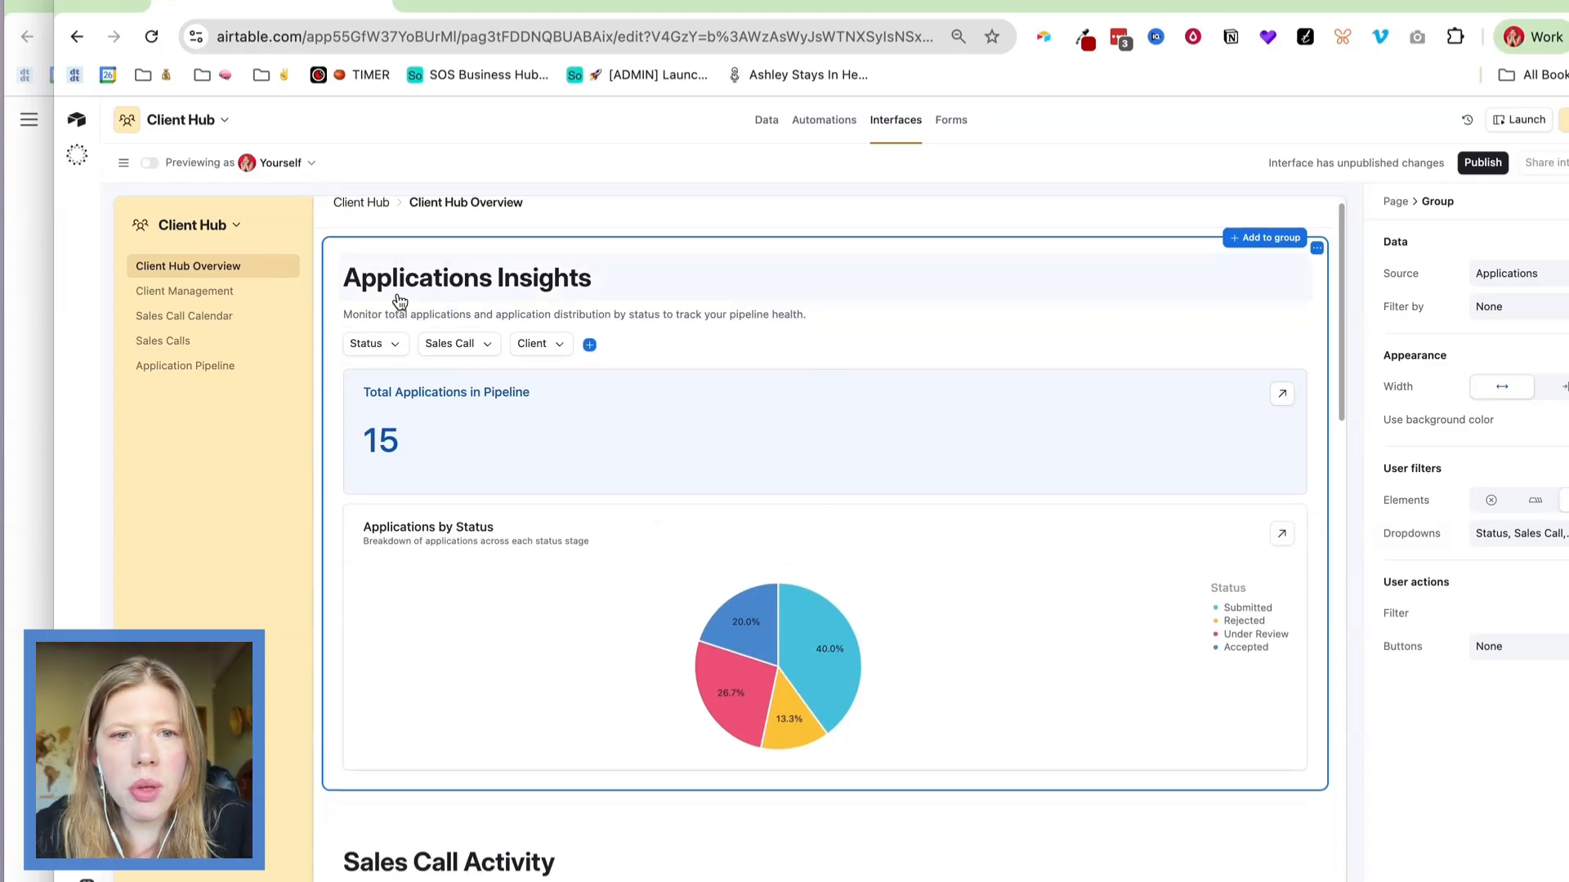
scroll(826, 617, "down", 3)
scroll(552, 425, "up", 2)
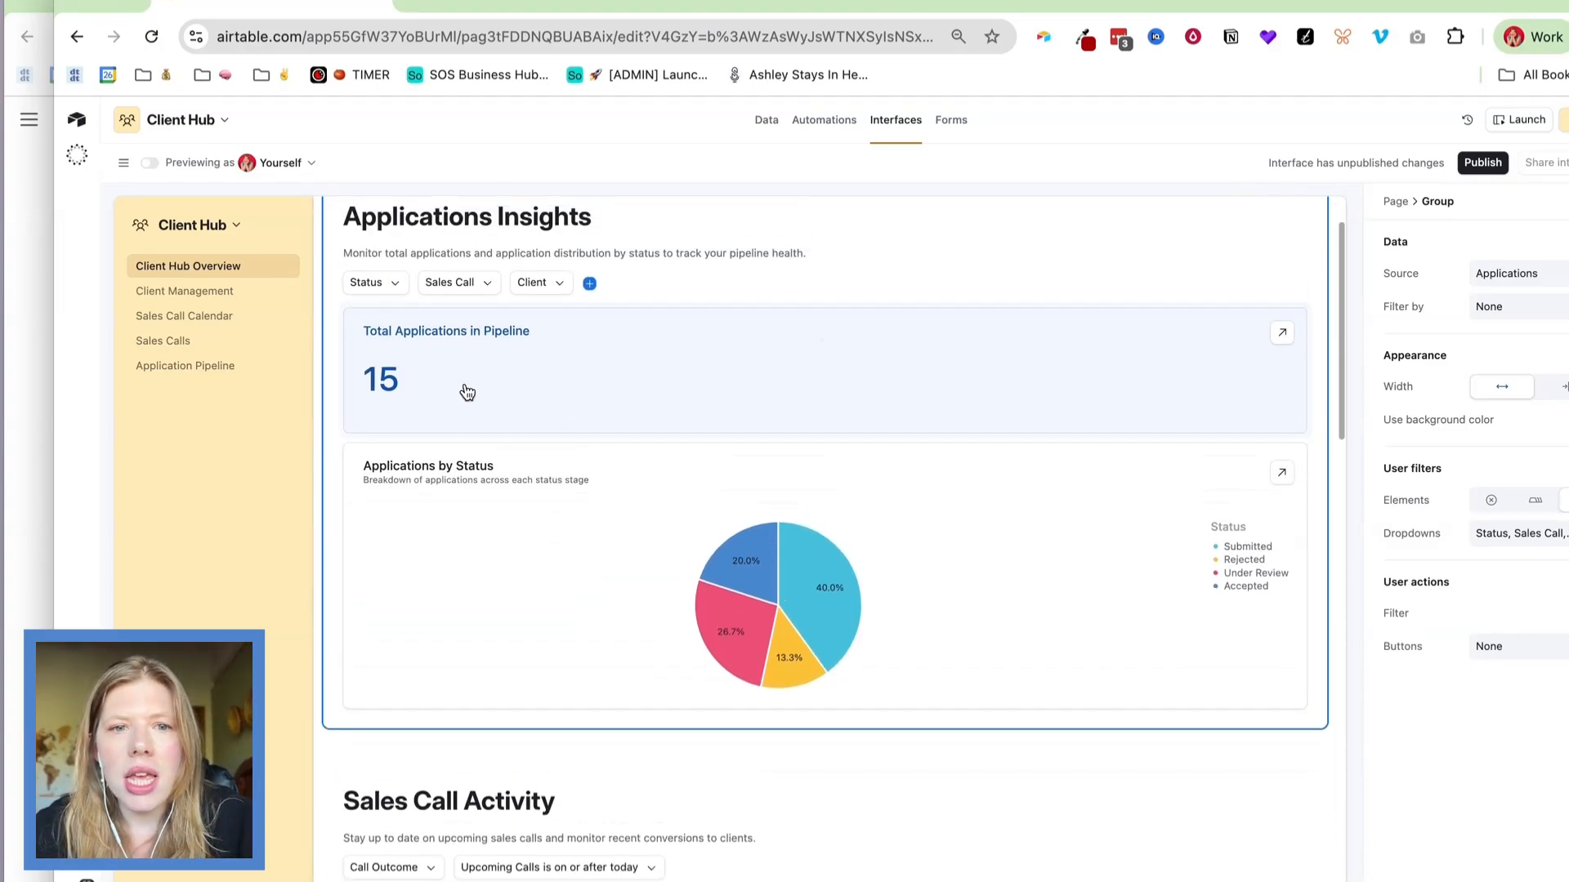
scroll(413, 368, "down", 2)
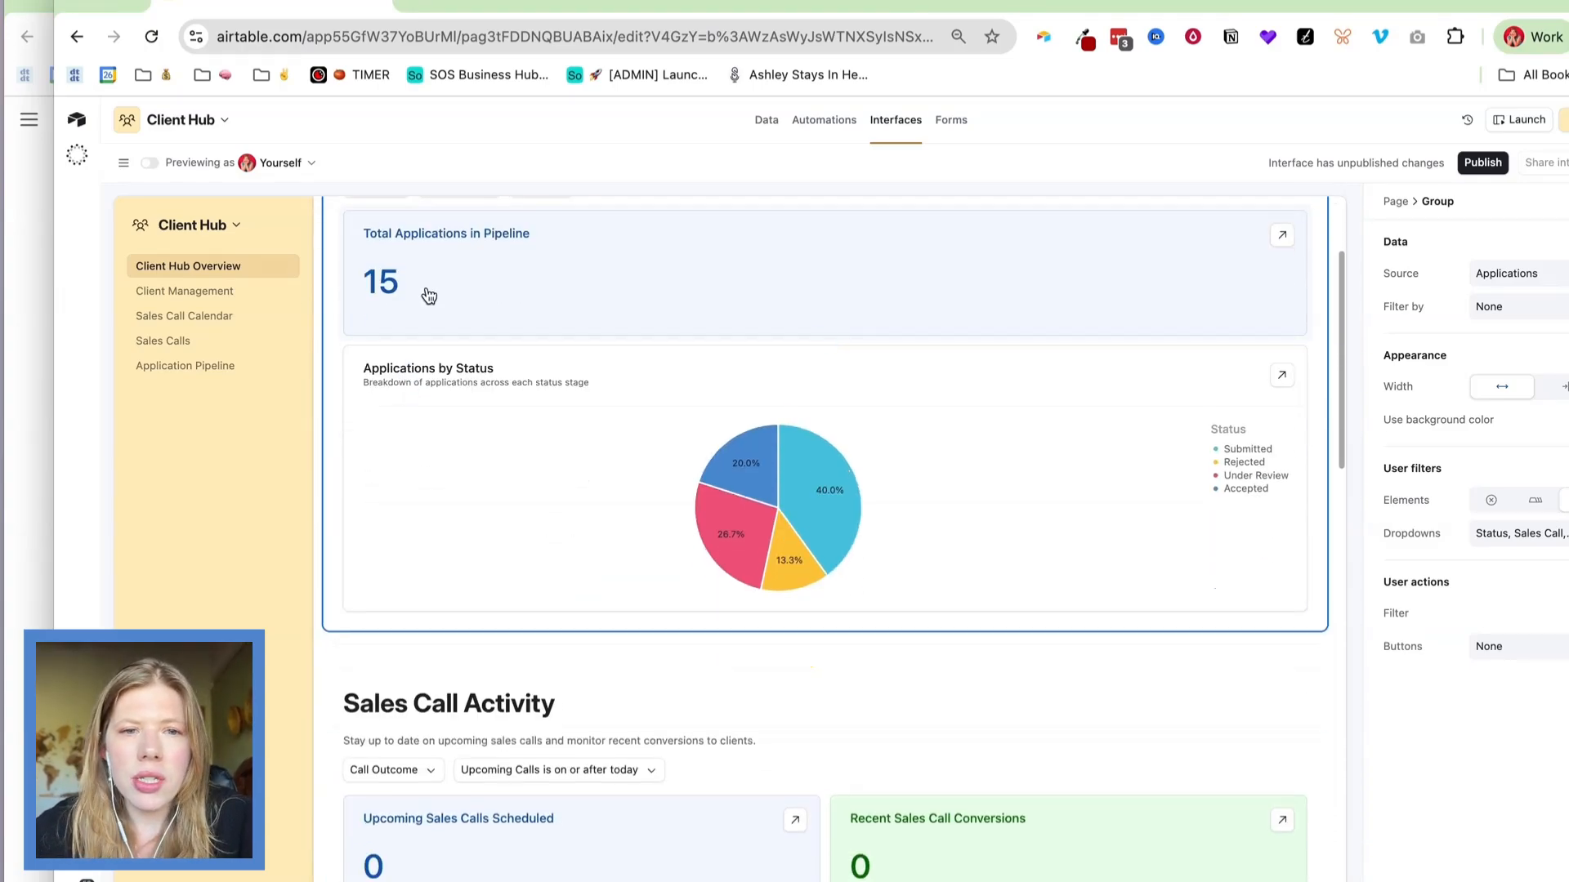
scroll(429, 296, "up", 2)
left_click(708, 629)
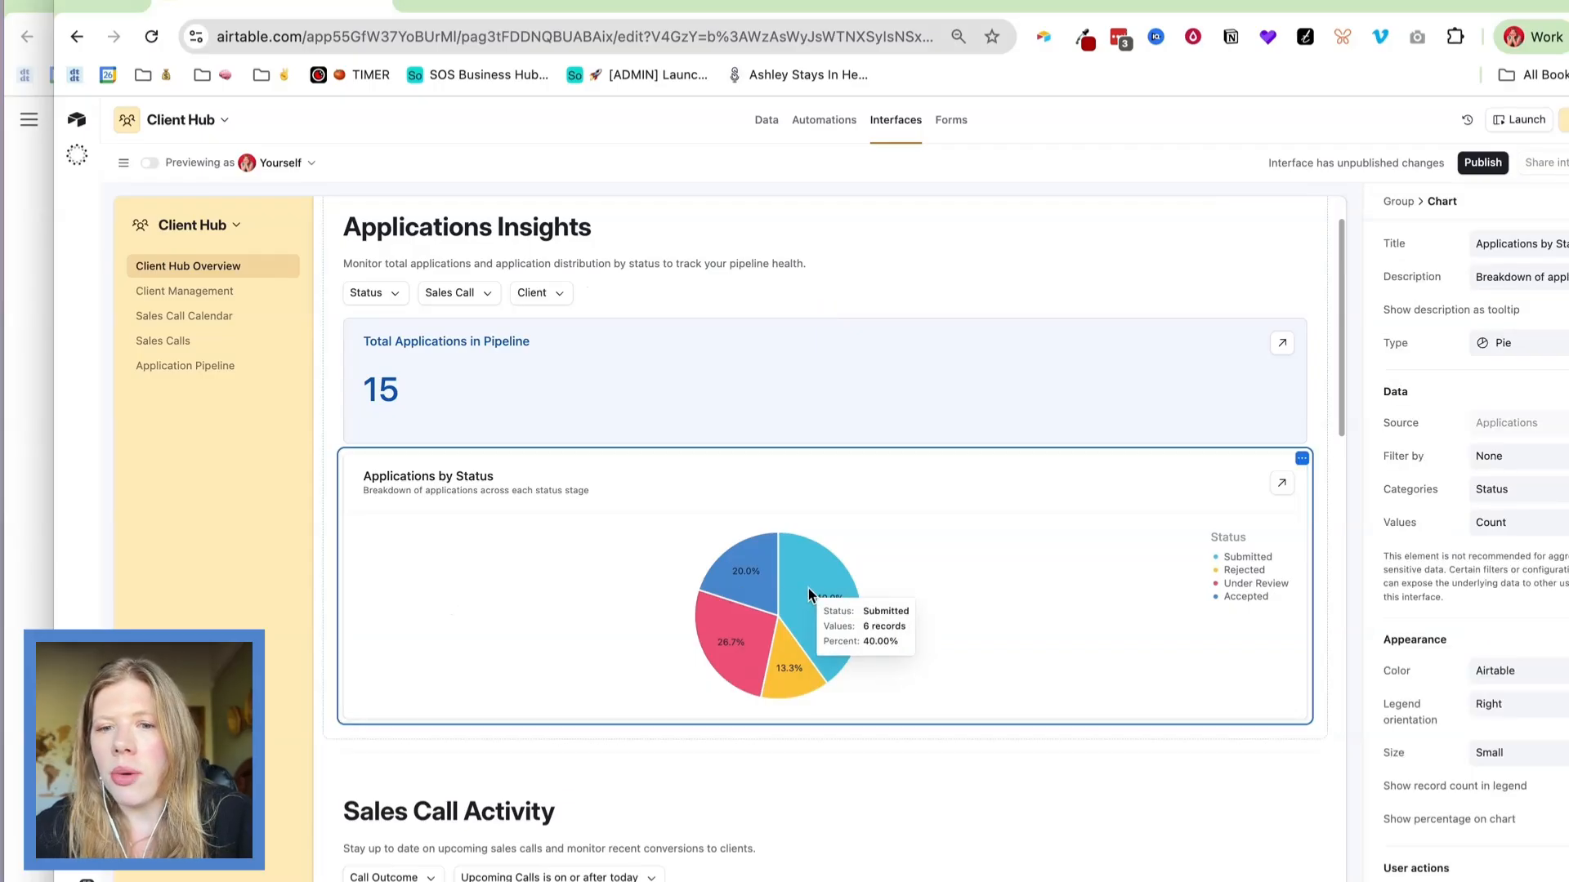
scroll(807, 588, "down", 1)
scroll(817, 572, "up", 1)
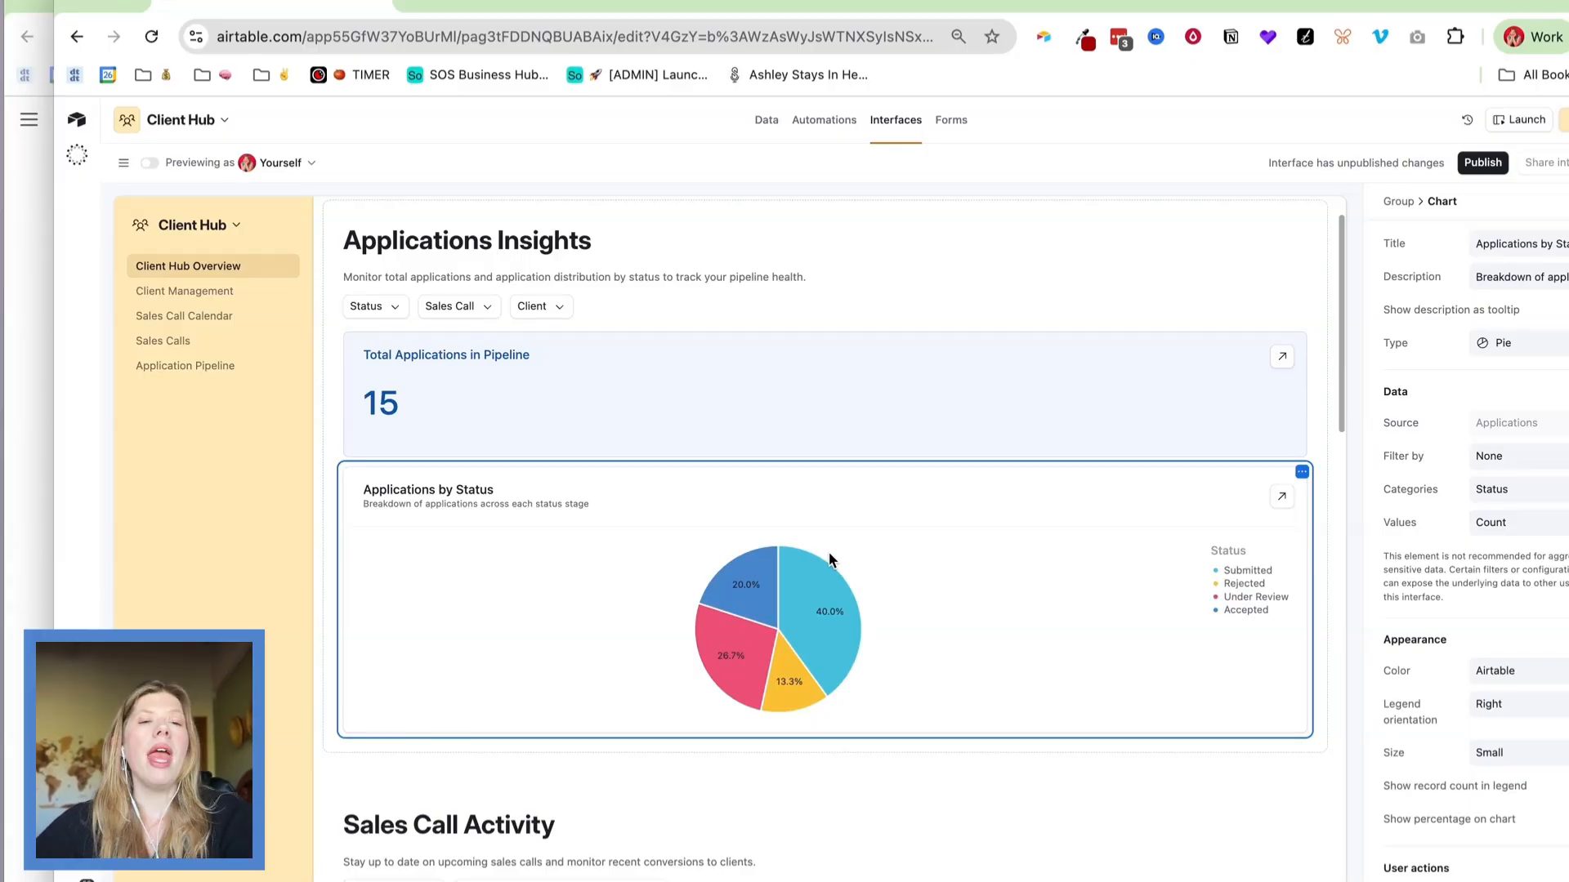
scroll(654, 490, "down", 3)
scroll(657, 486, "up", 3)
scroll(657, 486, "up", 1)
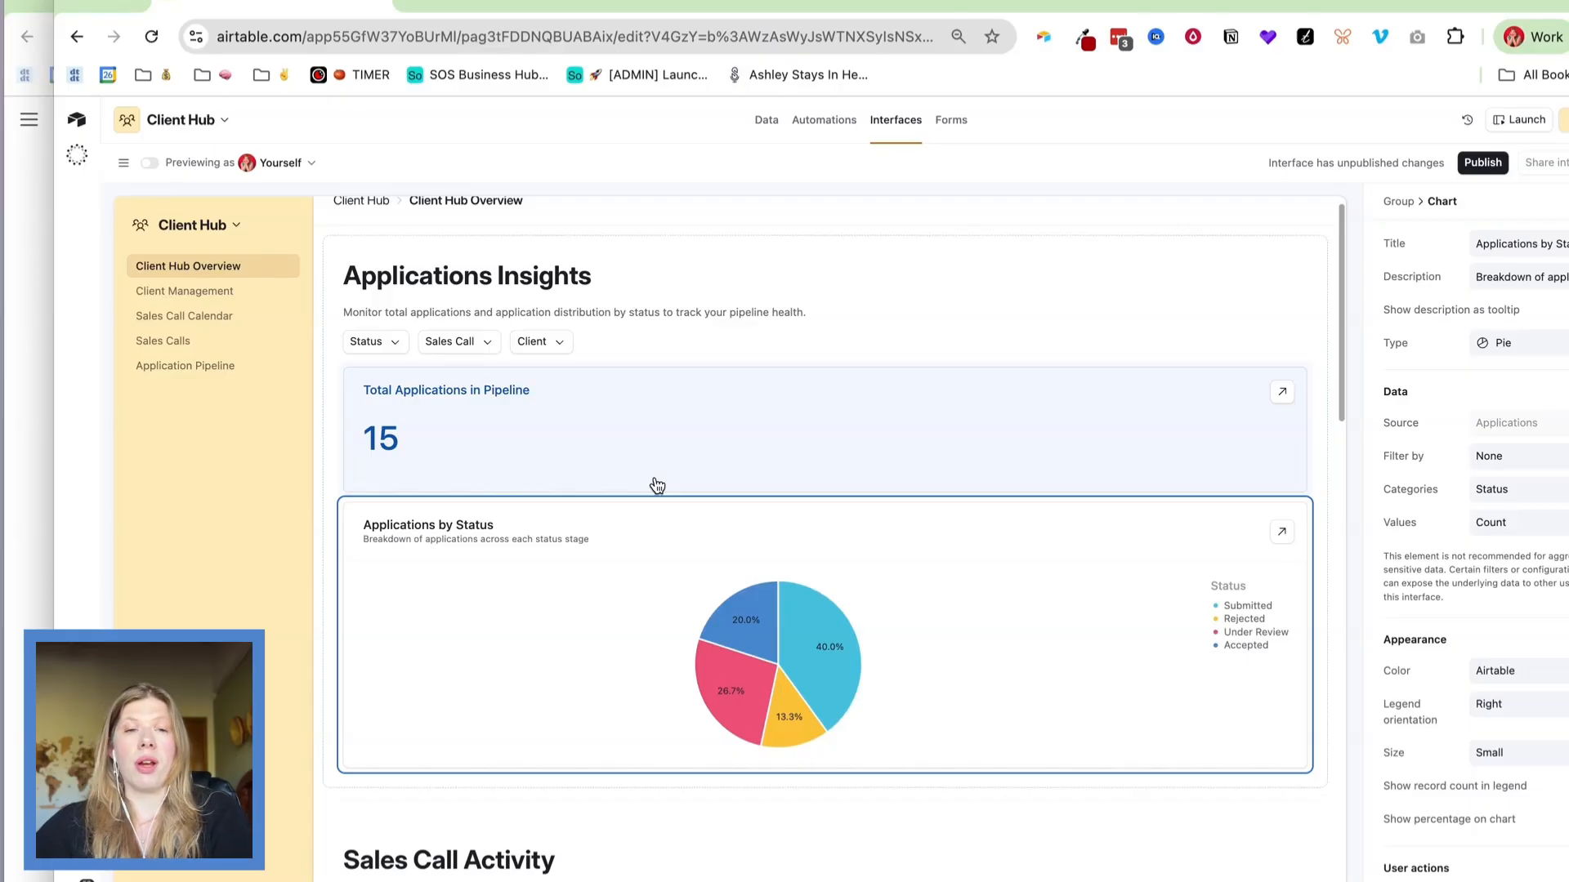
Switch to Notion and look through the Client Hub page's sections from Applications to Client Notes for comparison.
left_click(27, 314)
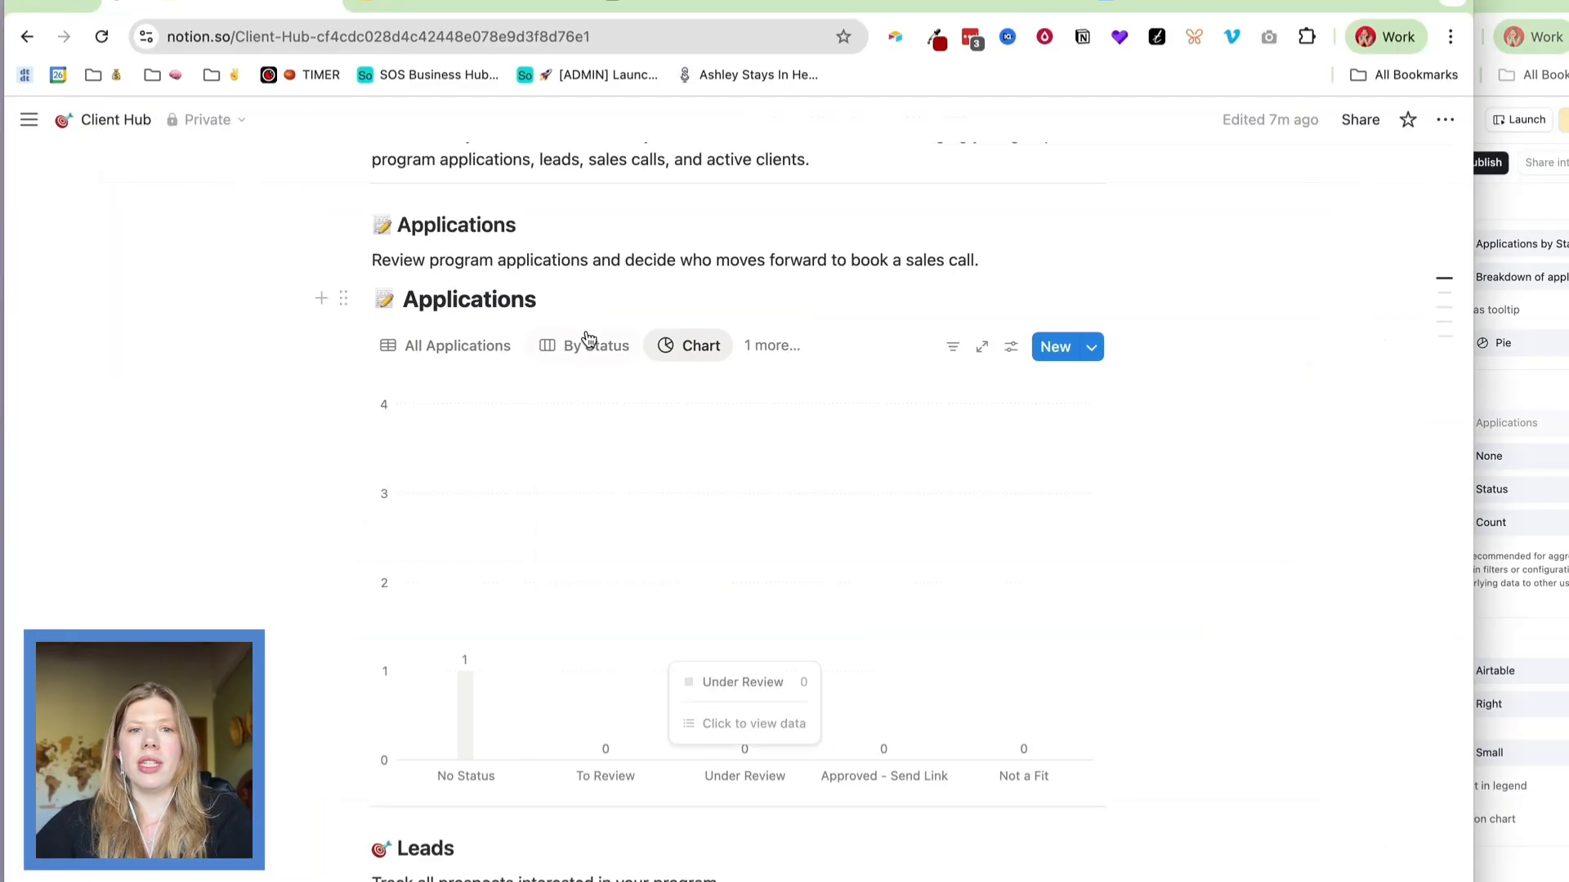
scroll(589, 343, "down", 12)
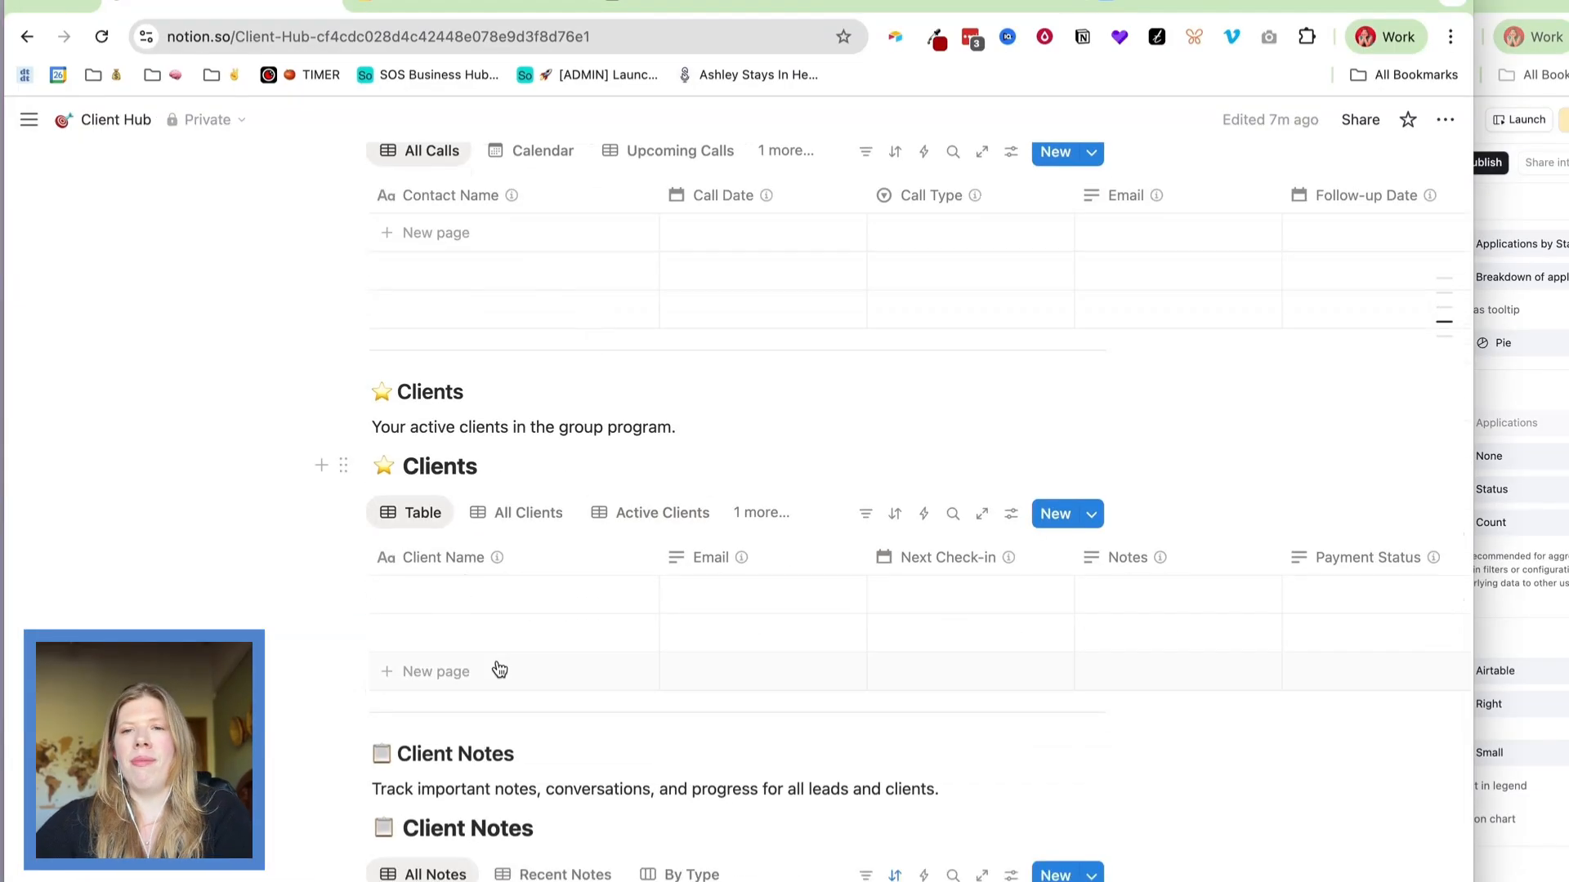
scroll(499, 670, "down", 5)
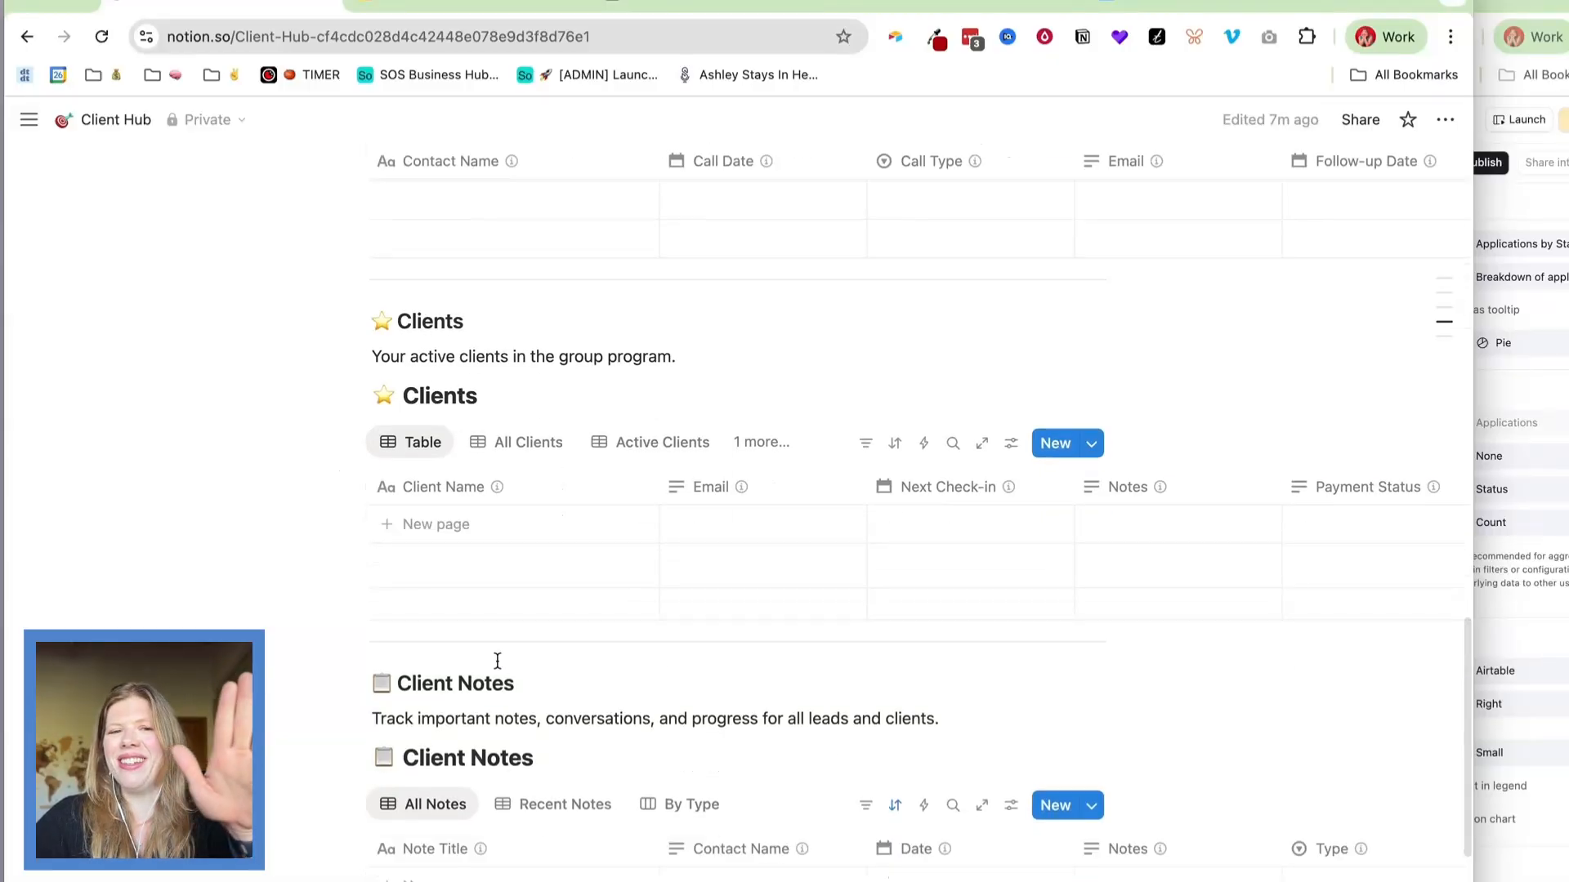
scroll(500, 670, "down", 2)
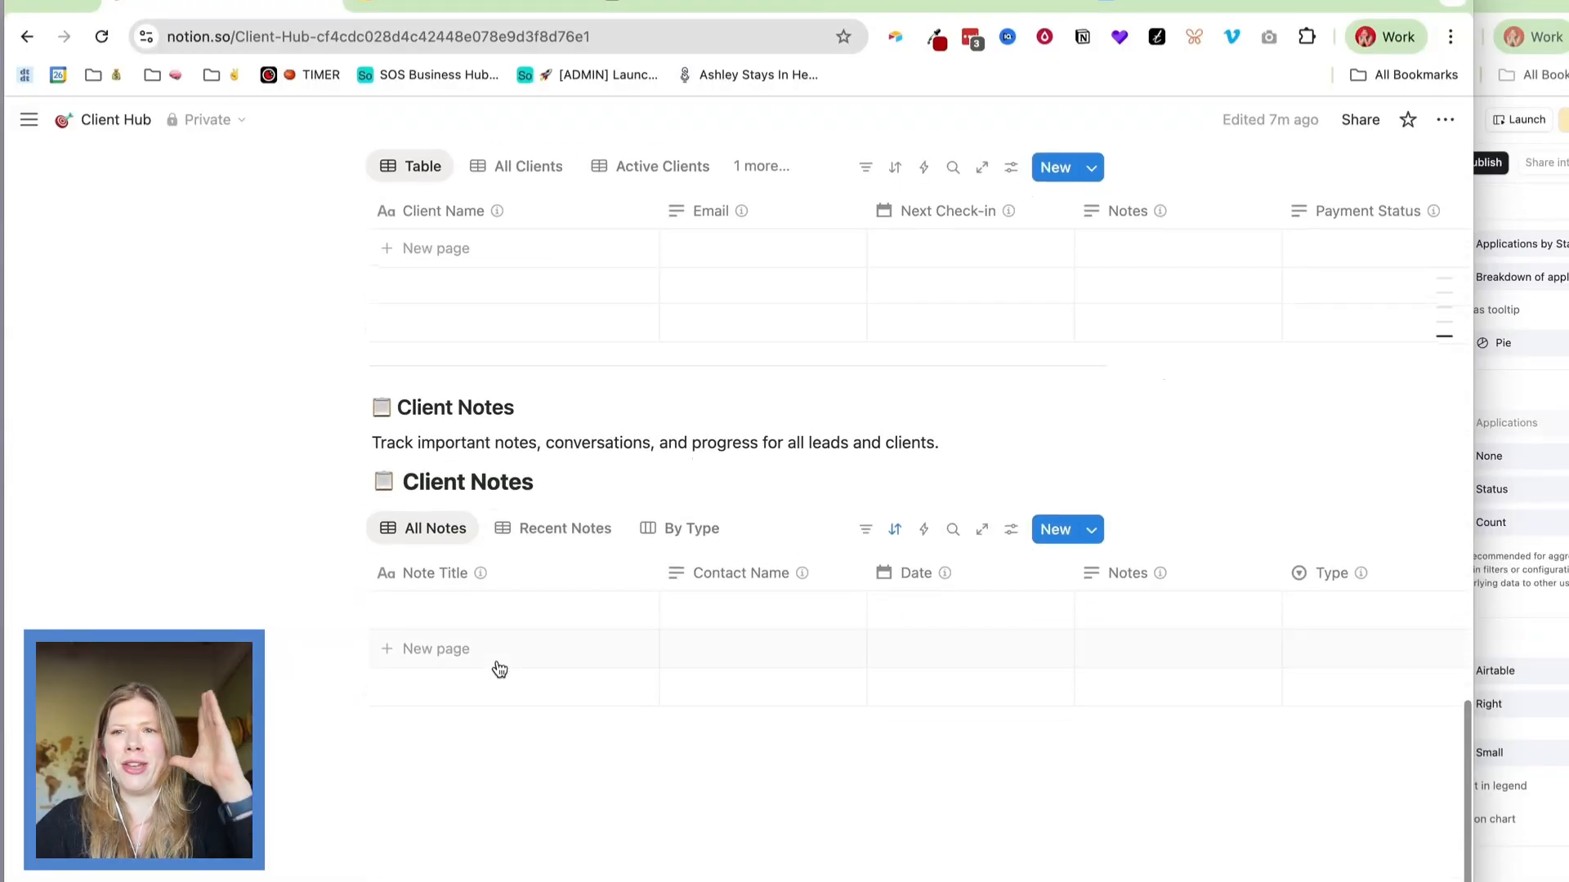
scroll(498, 662, "up", 20)
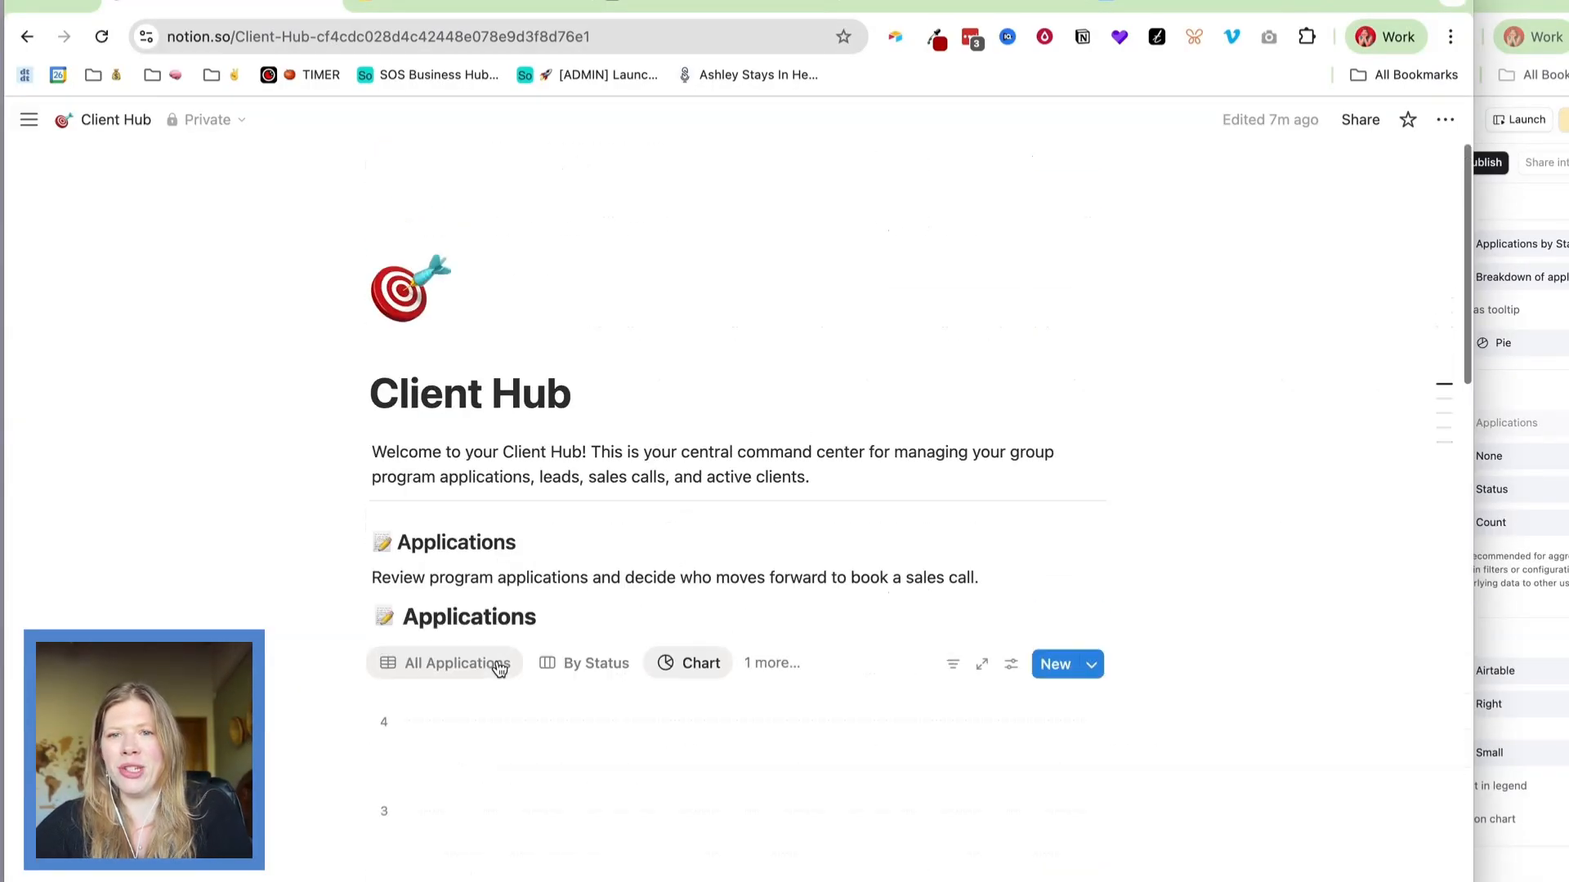
scroll(500, 662, "down", 15)
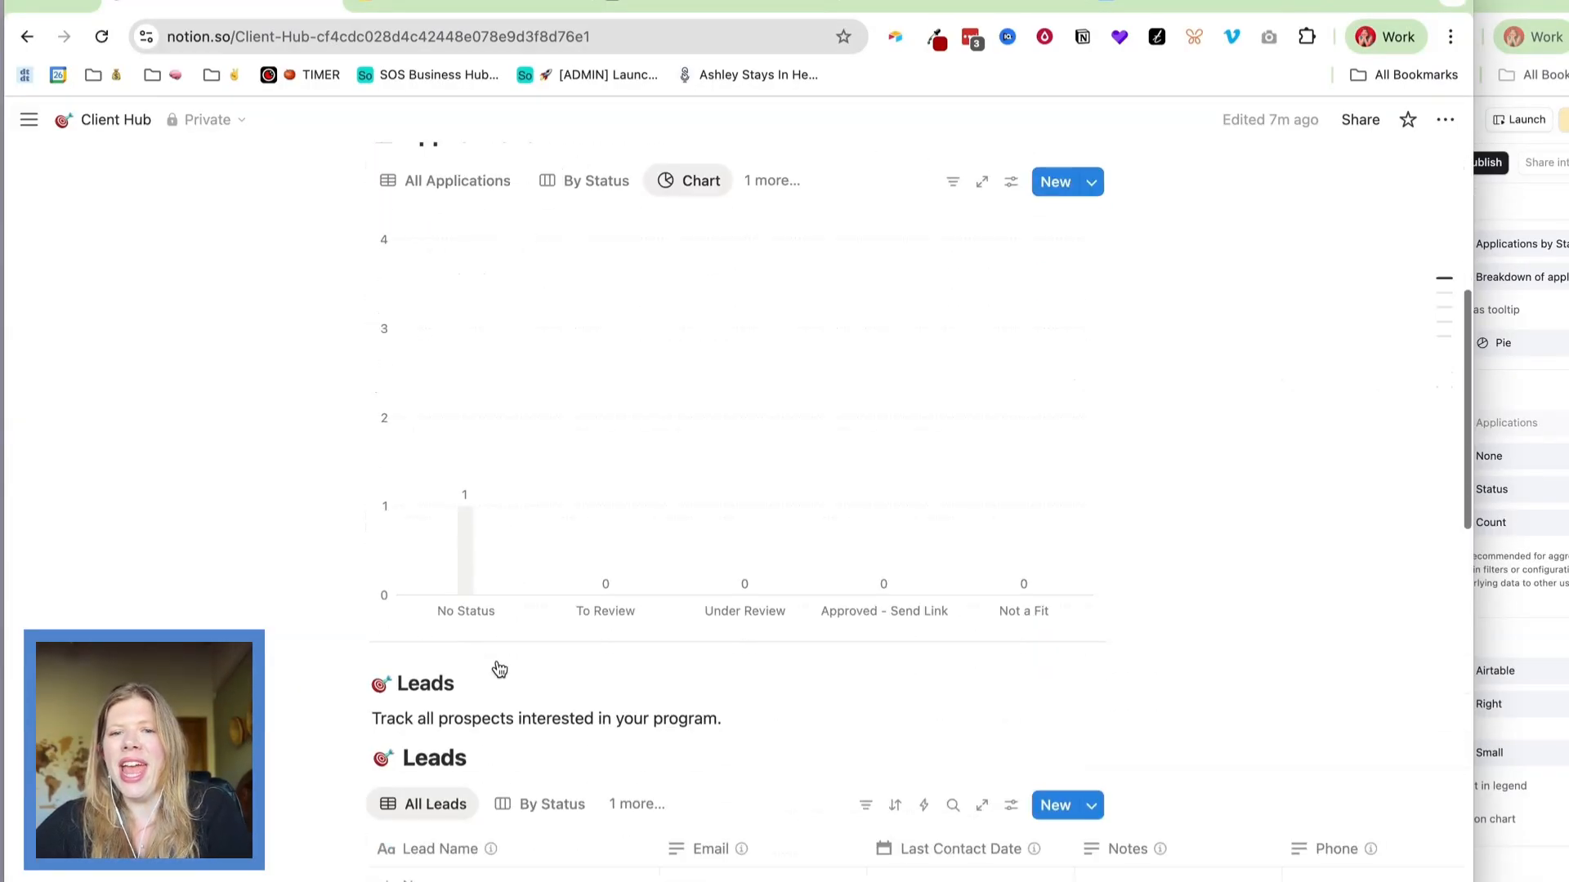
Switch back to Airtable and add a List element below the Applications by Status chart.
left_click(1513, 218)
scroll(769, 474, "down", 7)
scroll(768, 478, "up", 8)
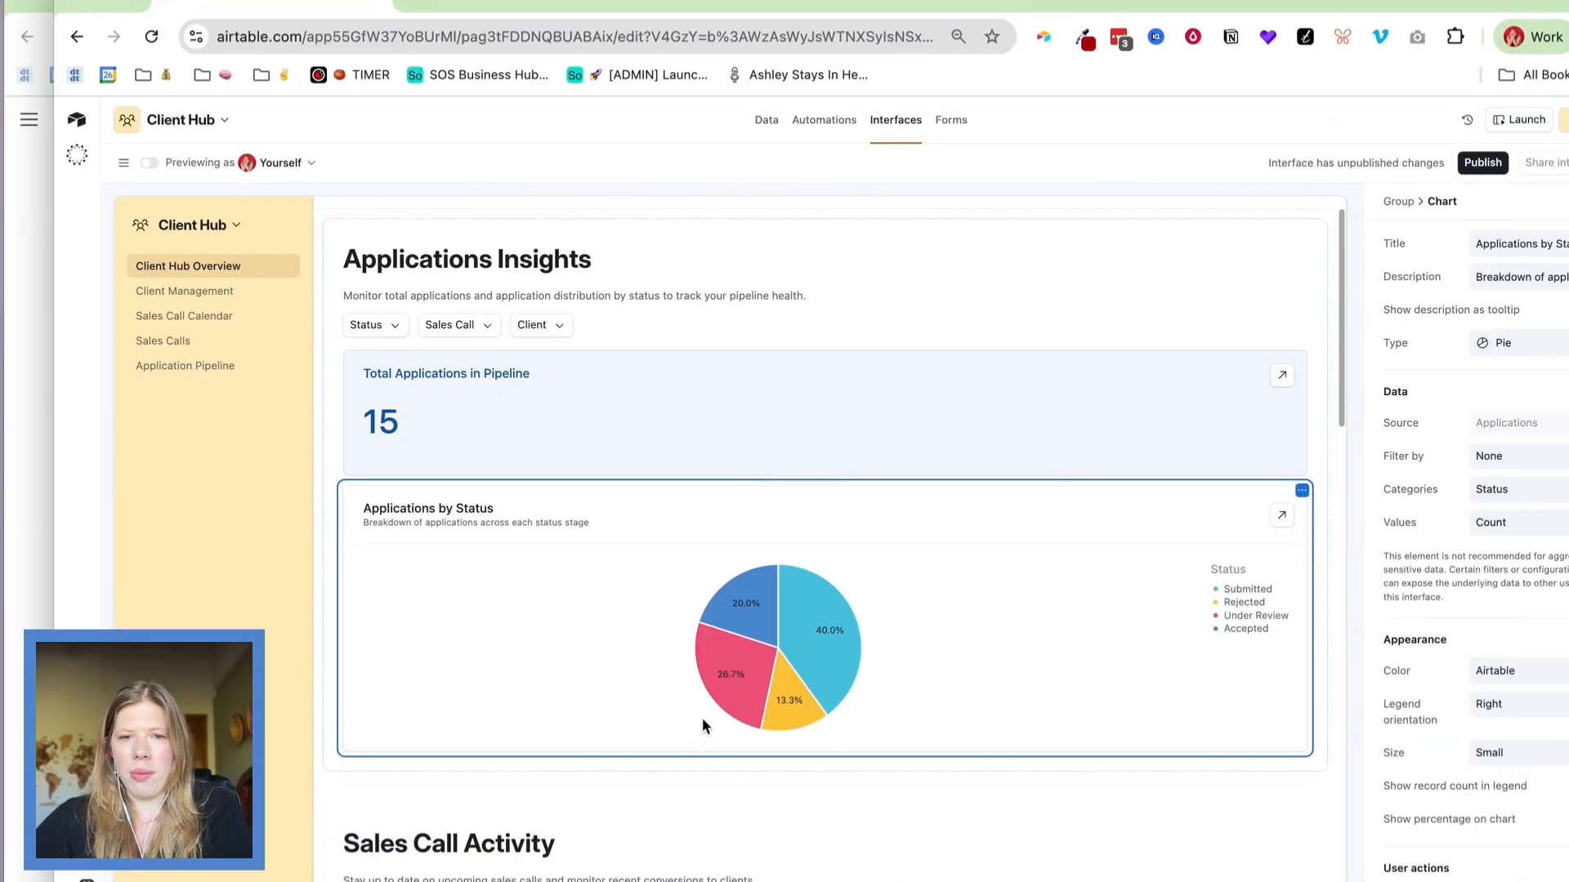
left_click(825, 756)
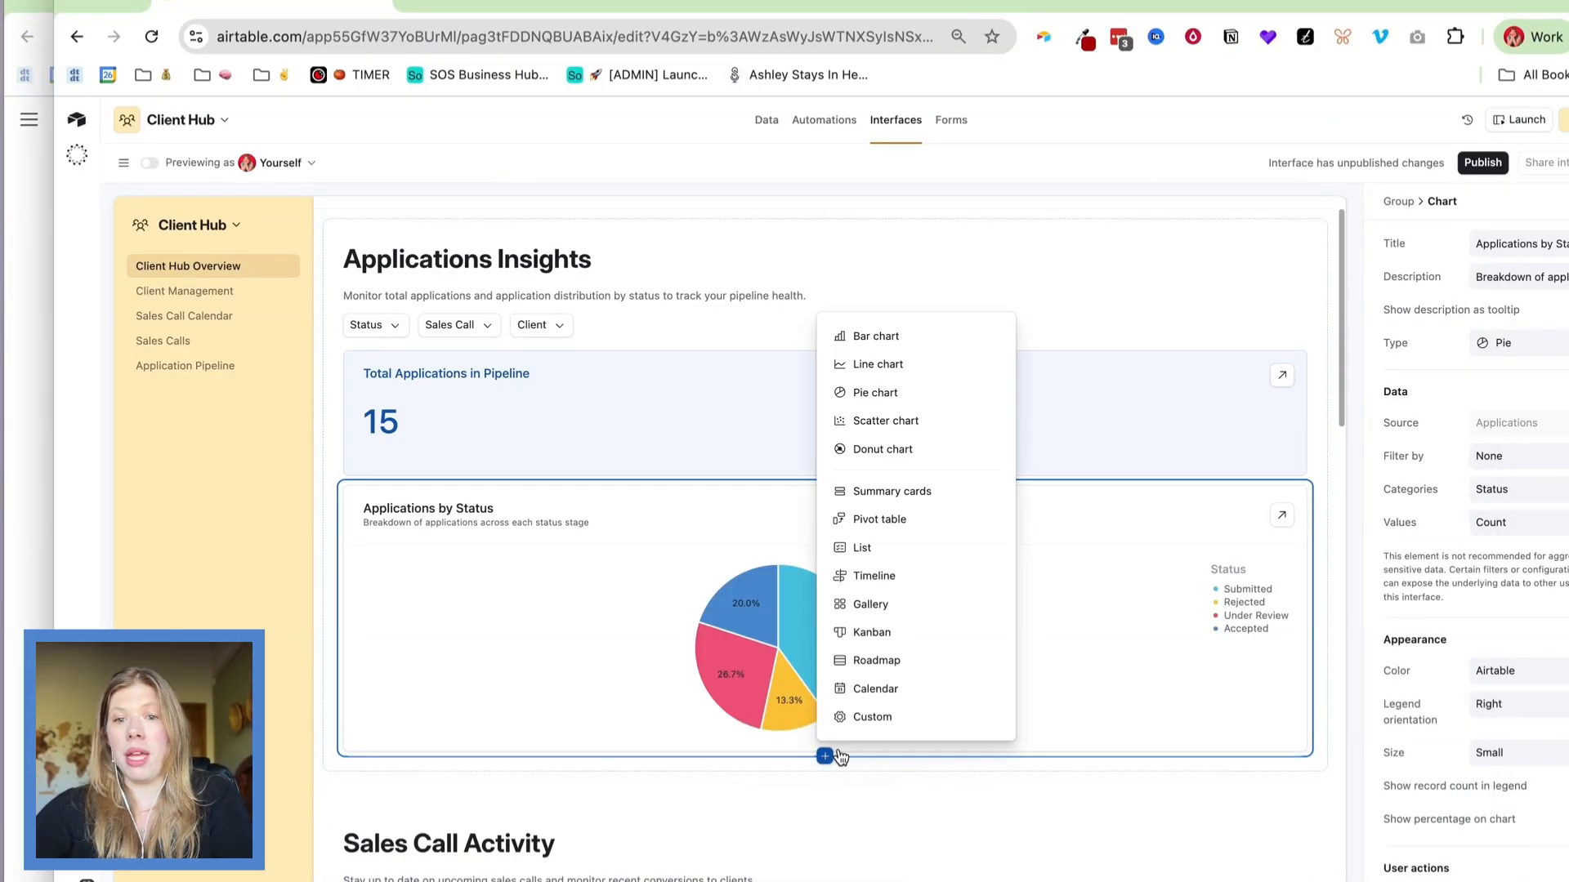
left_click(880, 557)
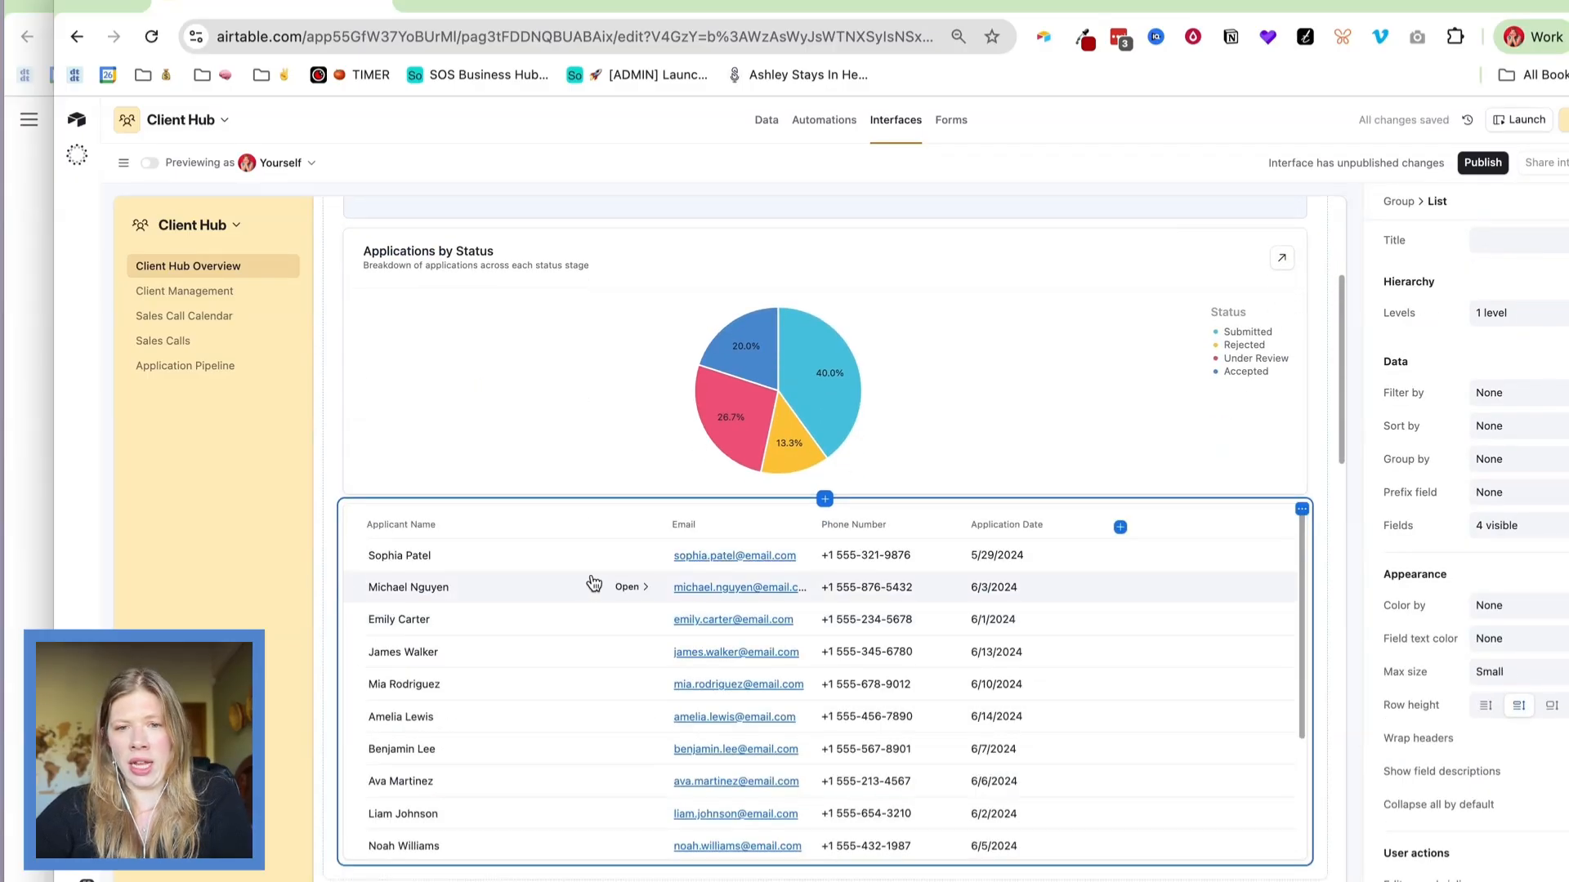
Hide the Email and Phone Number fields in the new applications list.
left_click(792, 524)
left_click(787, 524)
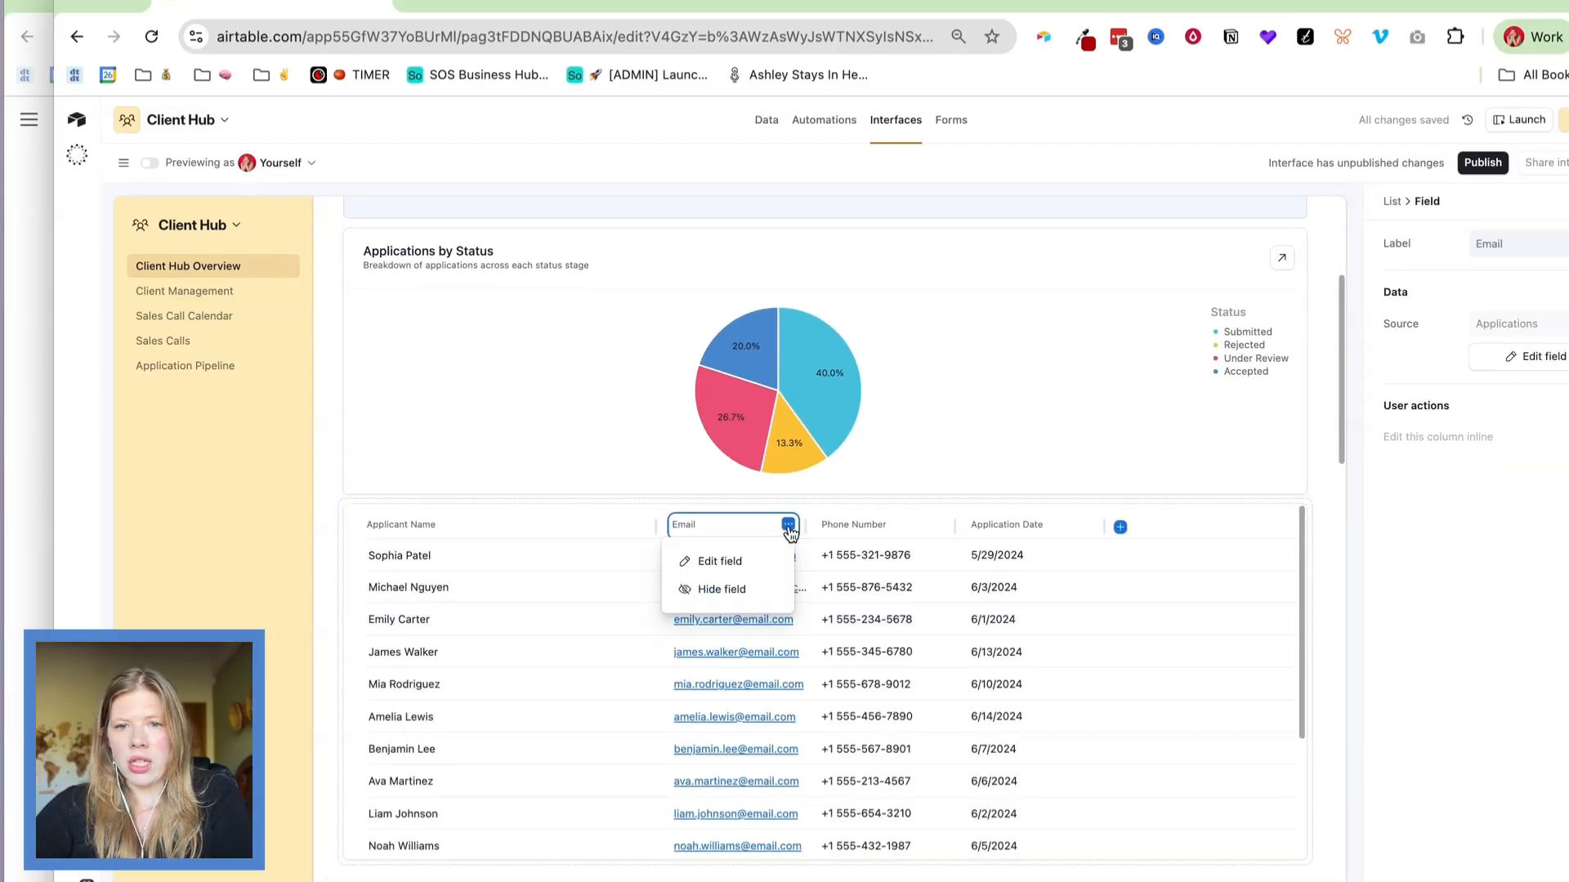
left_click(735, 604)
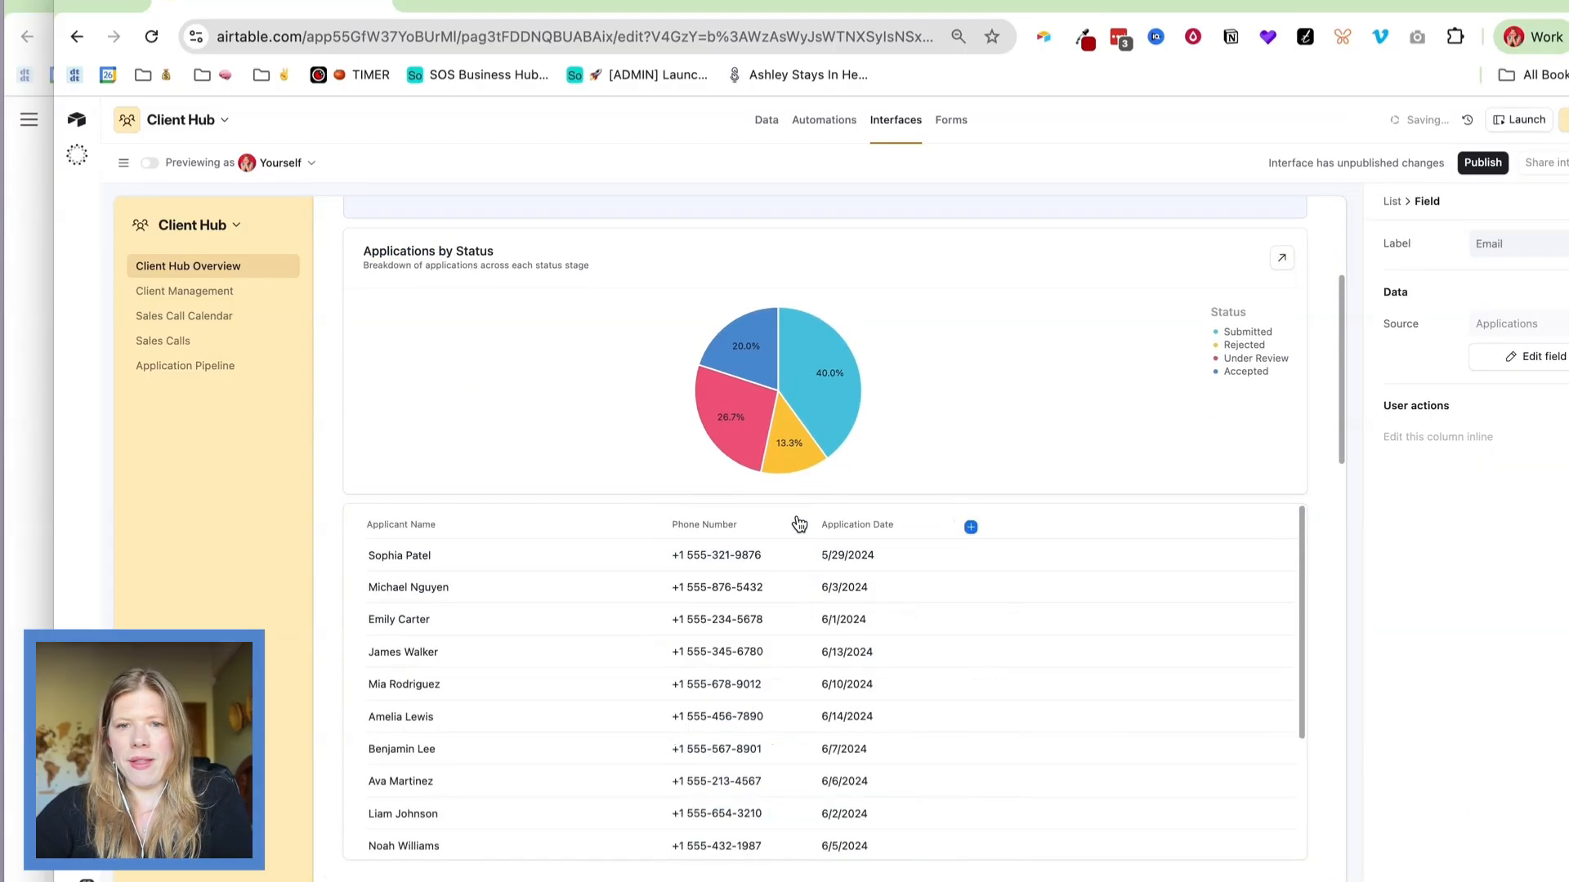
left_click(788, 528)
left_click(789, 526)
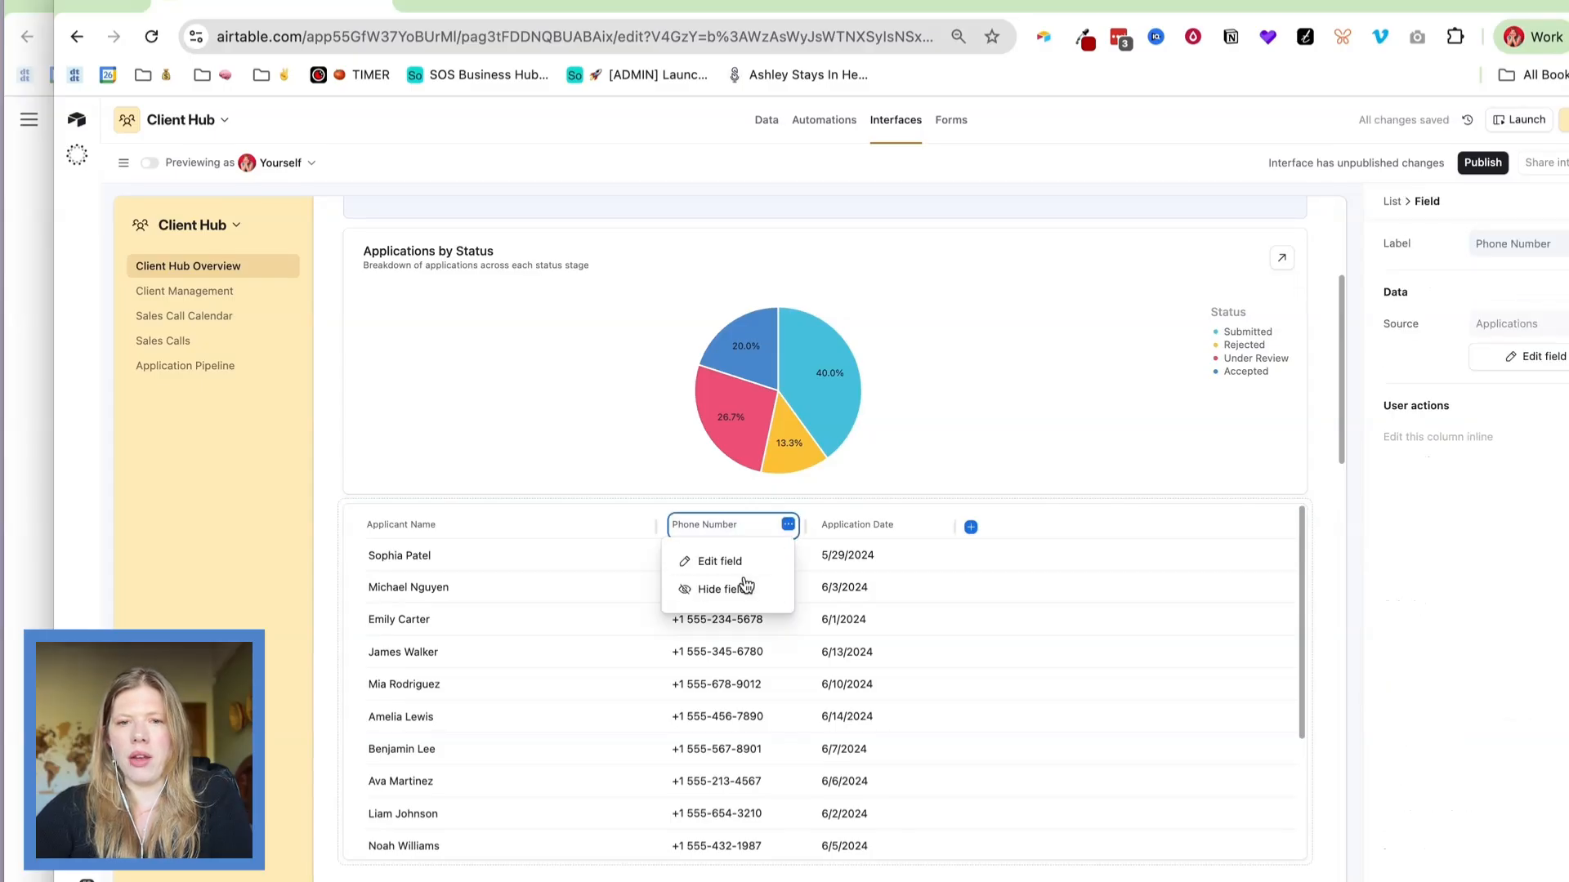
left_click(744, 589)
Add the Status field to the applications list after Application Date.
left_click(820, 528)
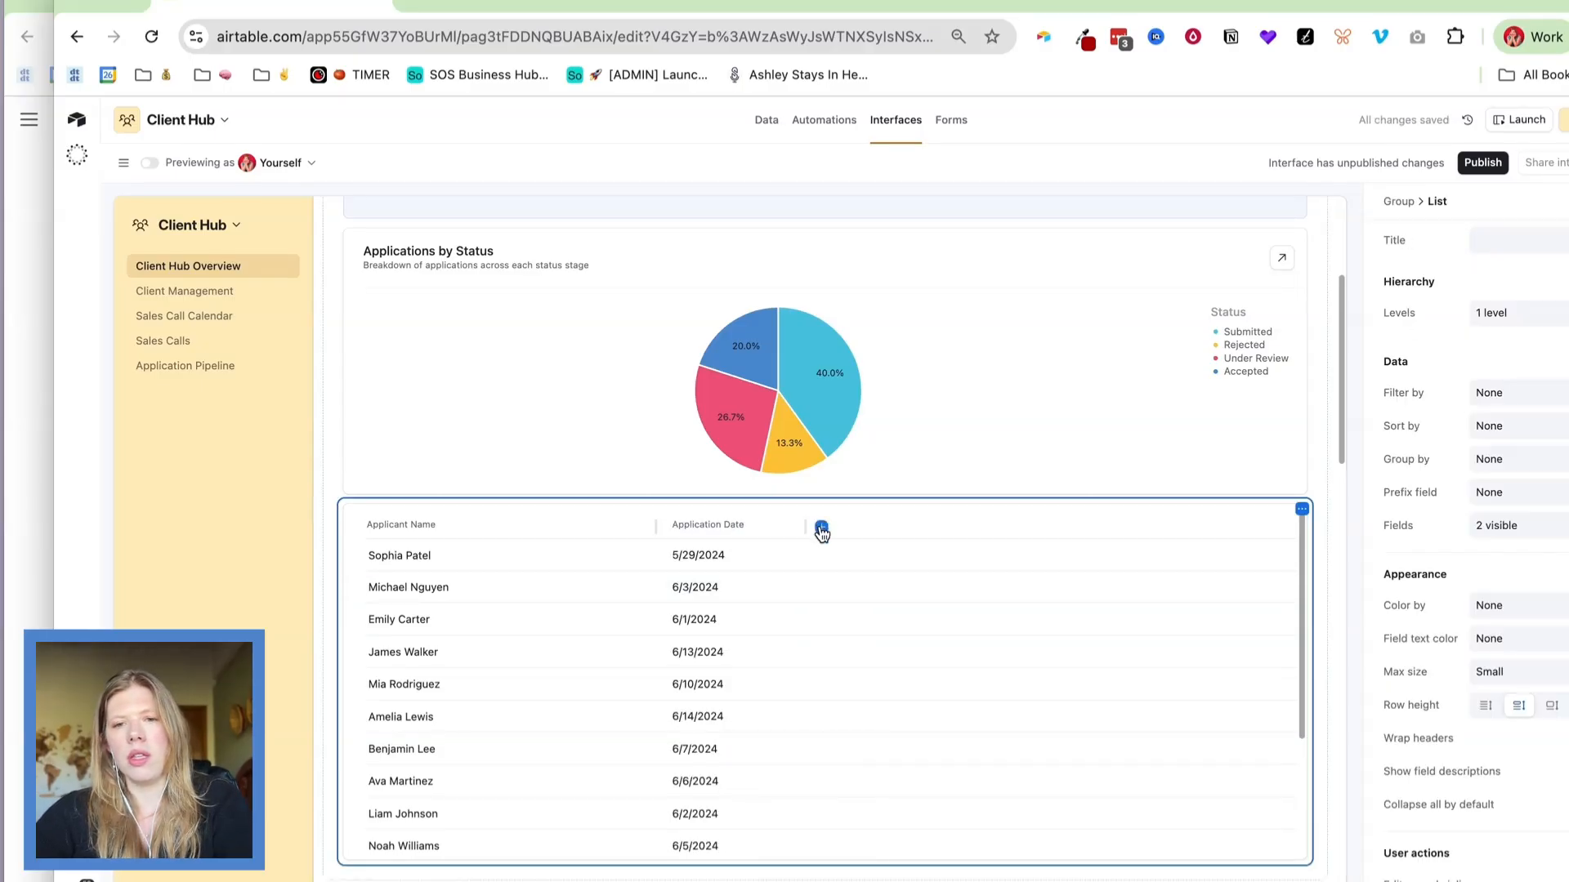
left_click(820, 530)
left_click(662, 585)
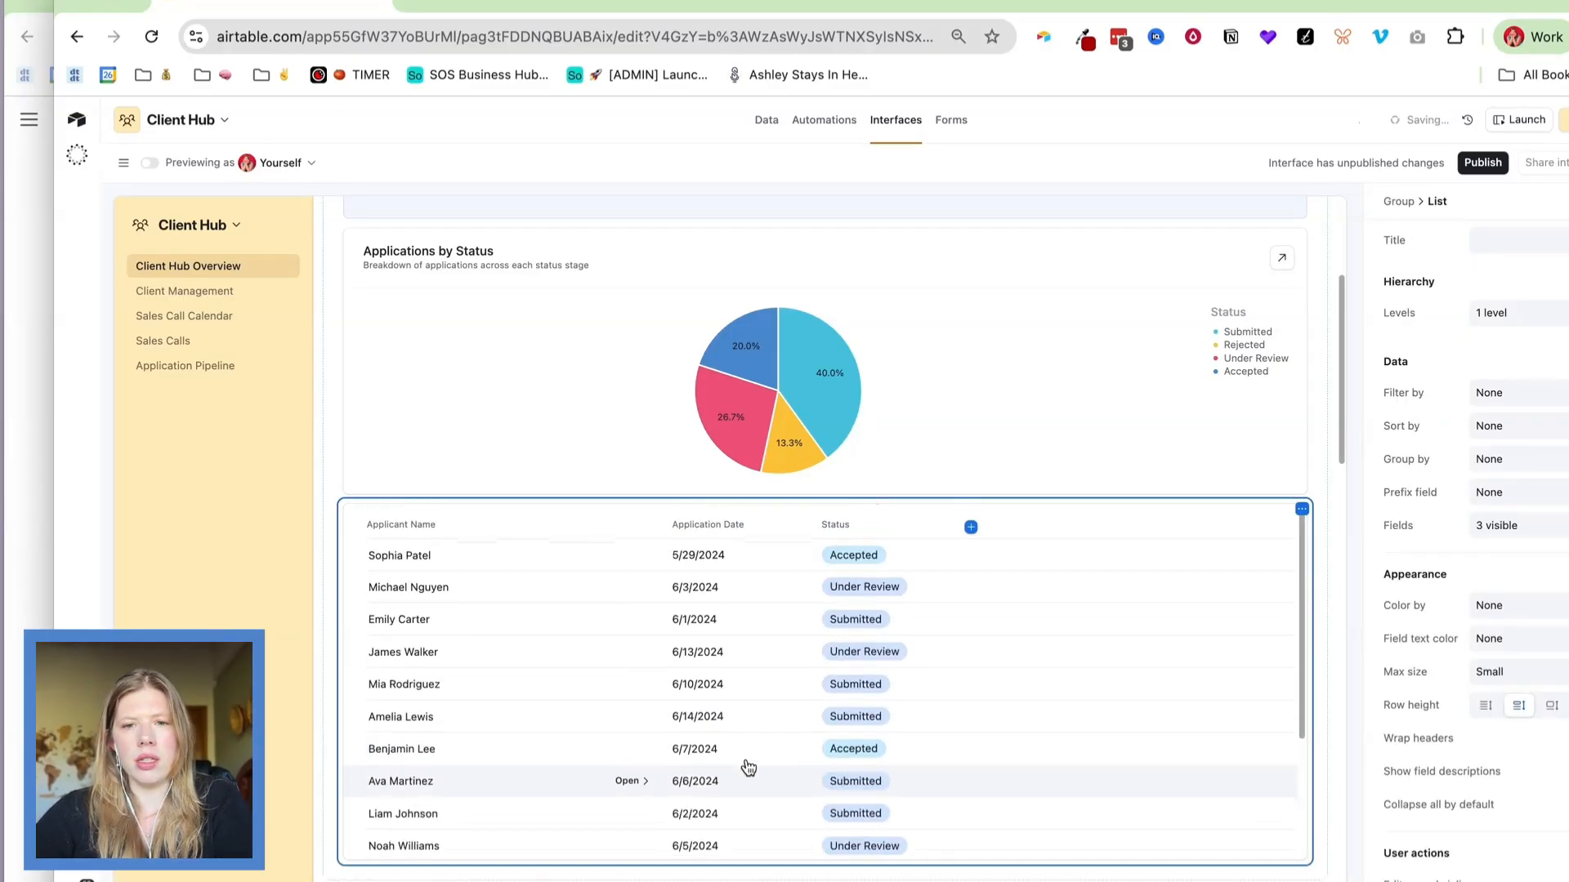
Select the Applications Insights group and switch its user filter elements from dropdowns to tabs.
scroll(470, 556, "up", 3)
scroll(472, 557, "up", 2)
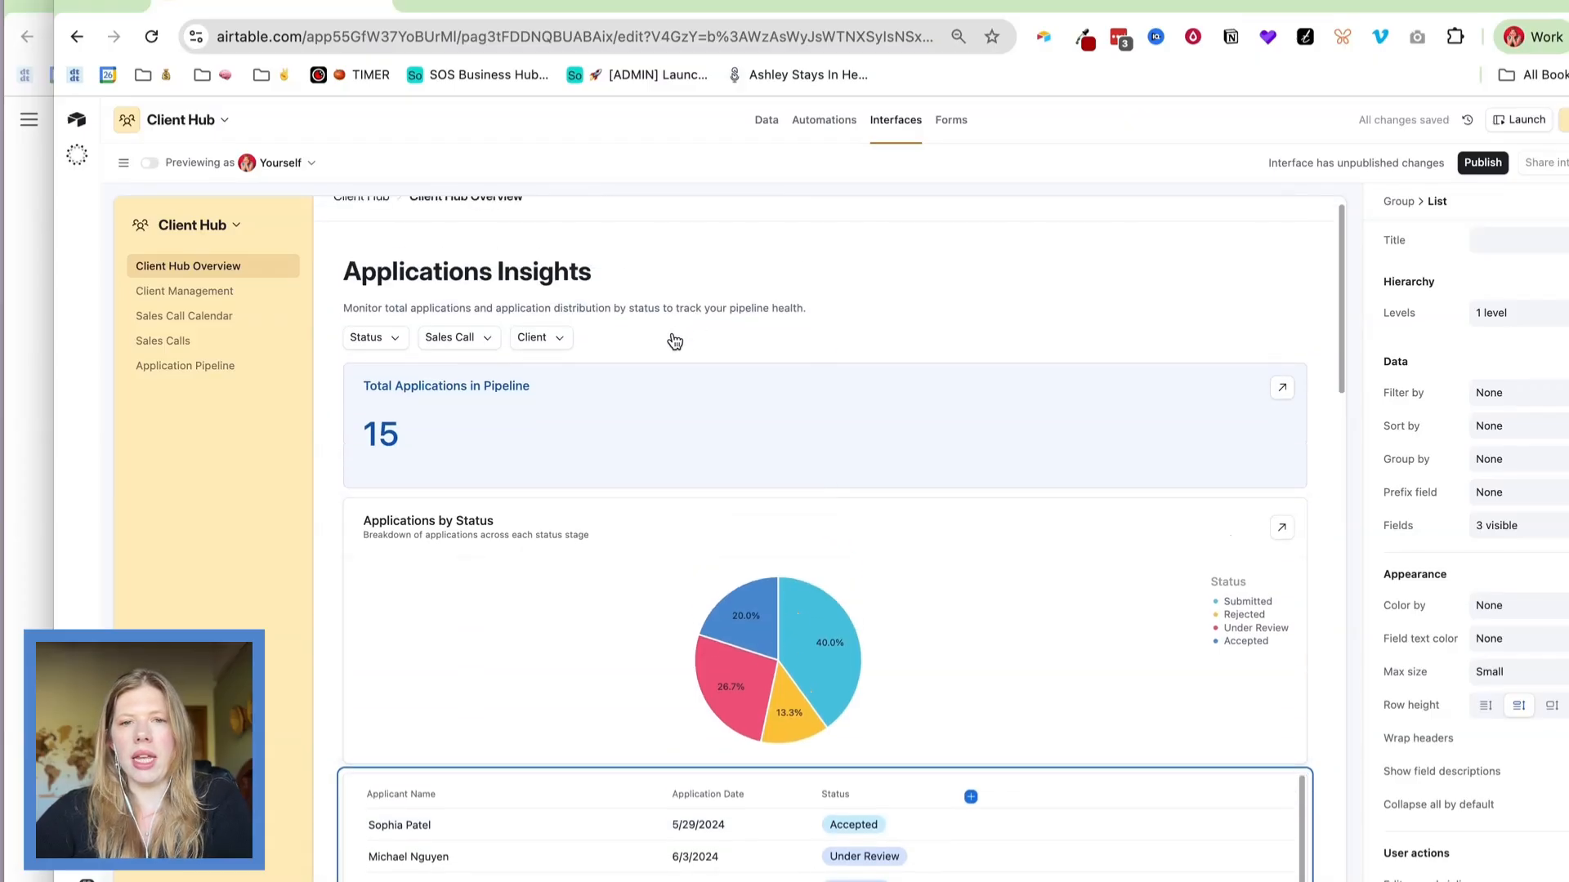
left_click(674, 342)
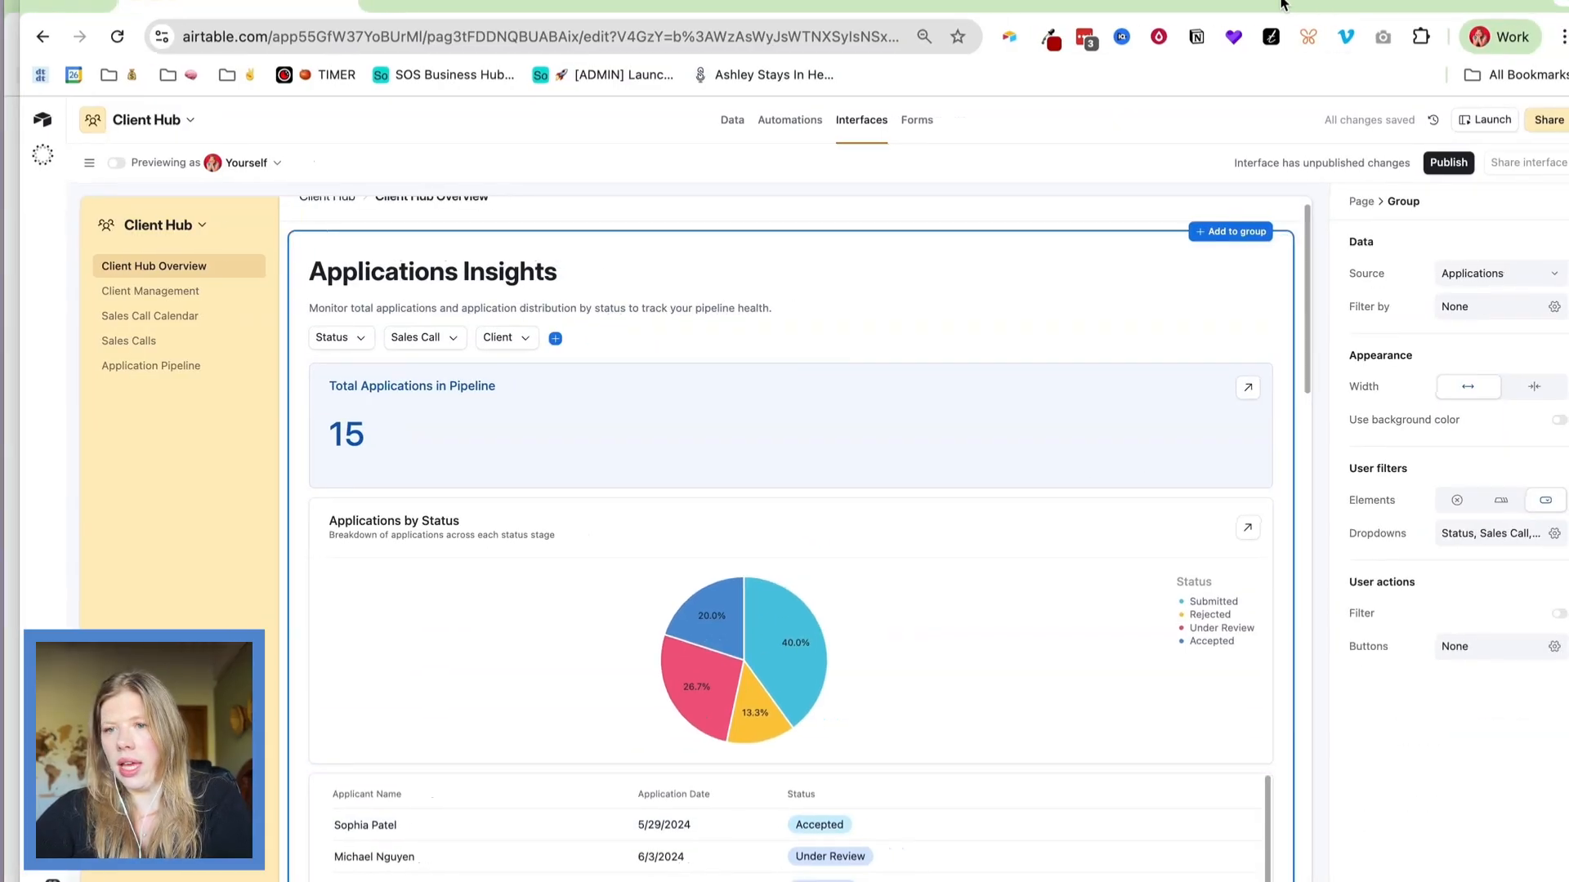
left_click(1535, 500)
left_click(1452, 538)
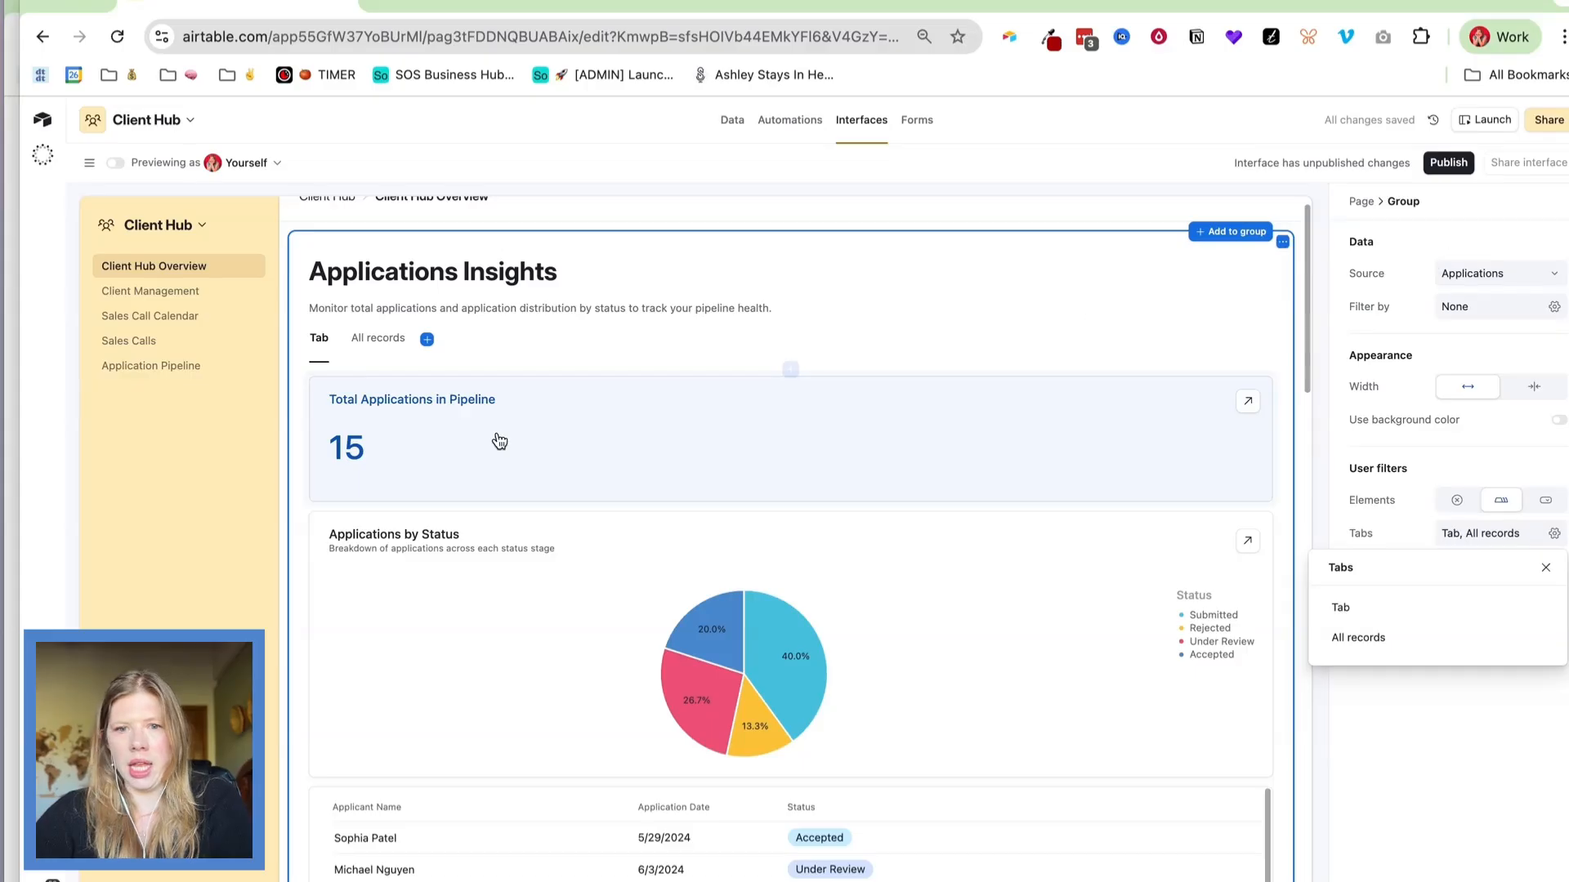
Rename the first tab of the Applications Insights group to "To Review".
left_click(317, 338)
double_click(1451, 240)
type("To Review")
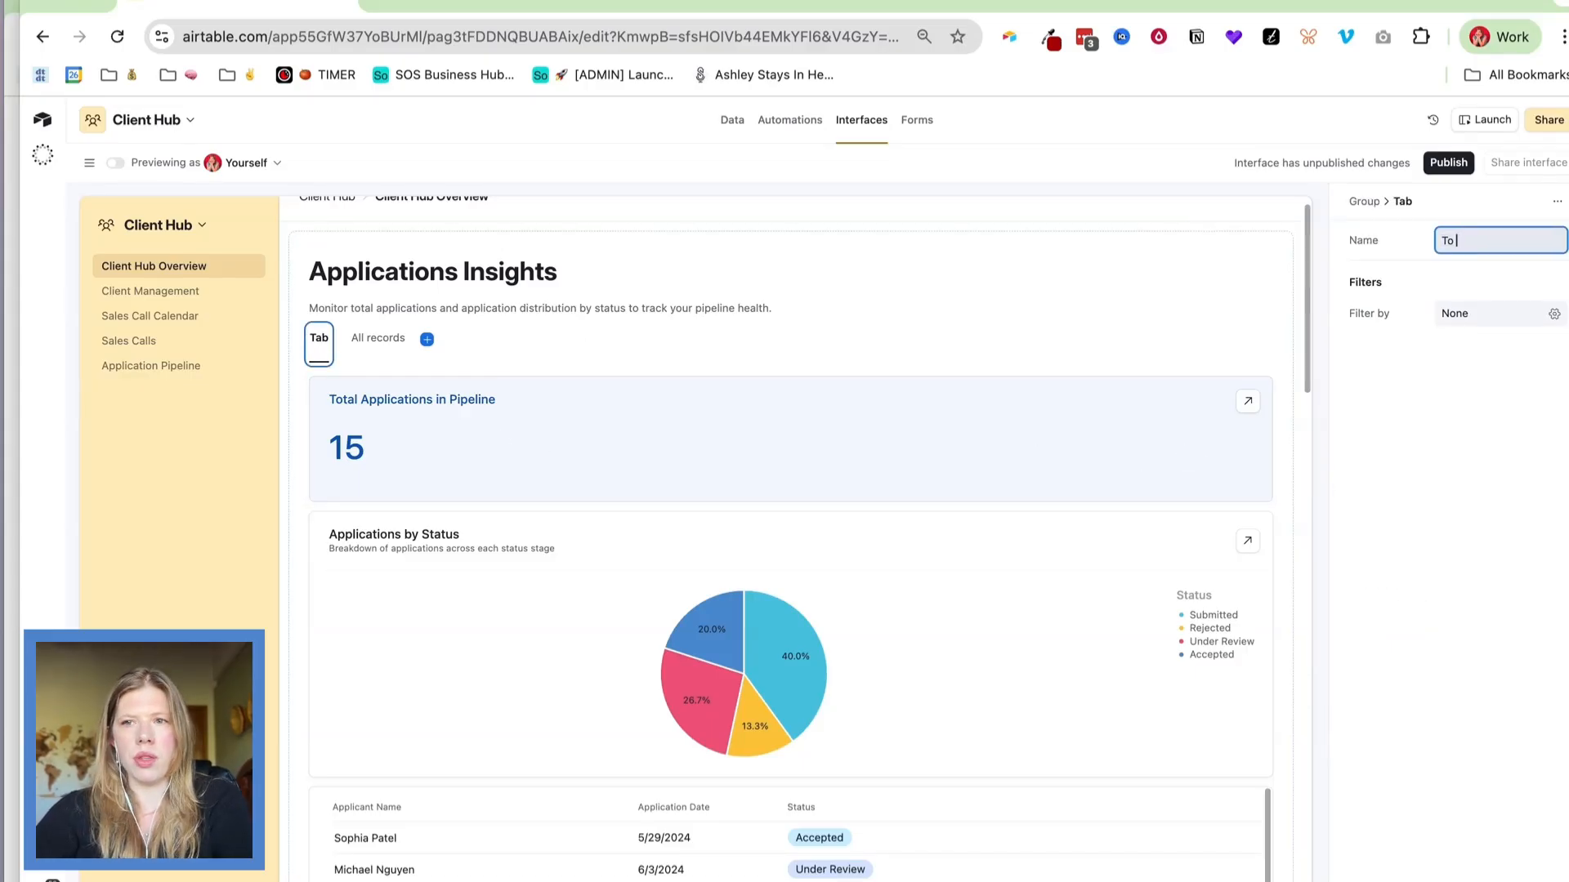
Filter the To Review tab to records whose Status is any of Submitted or In Review.
left_click(1510, 327)
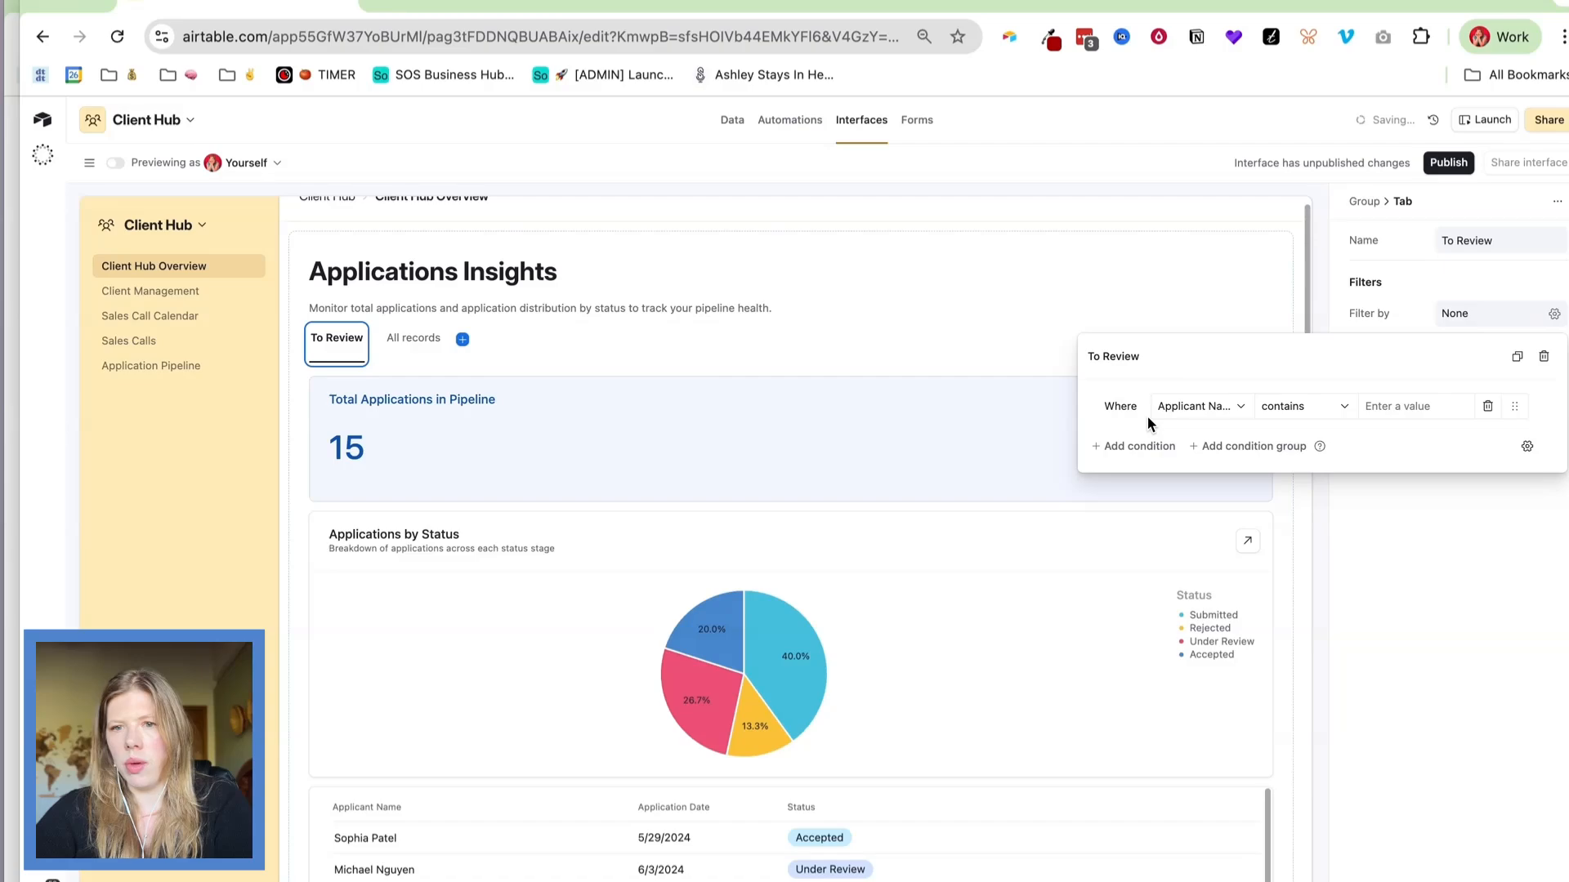
left_click(1165, 412)
type("stat")
key("Return")
left_click(1206, 406)
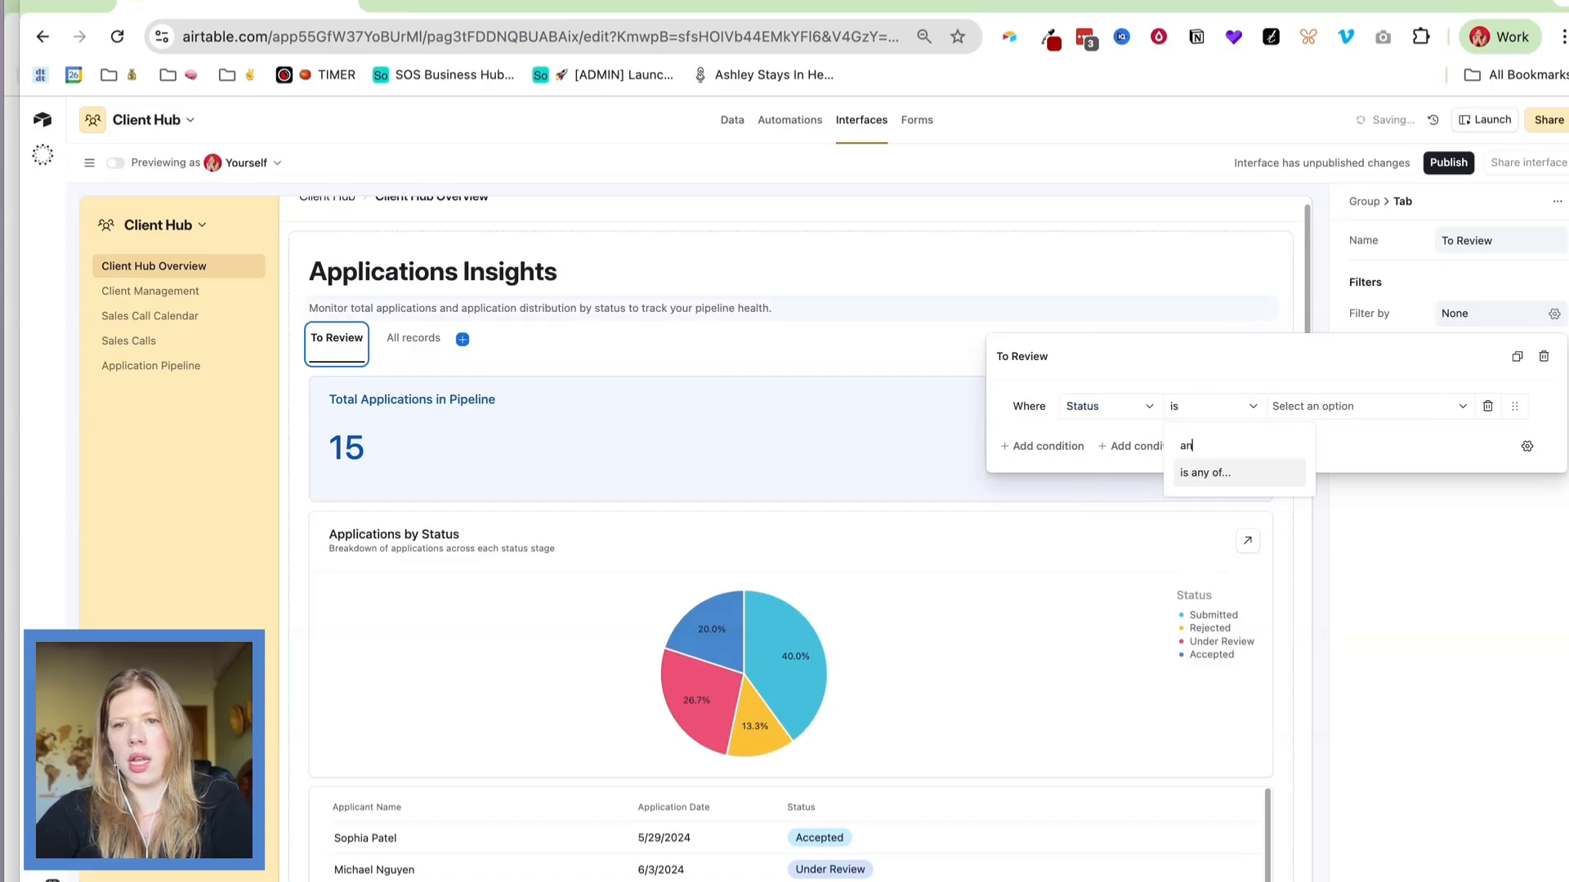
left_click(1202, 465)
left_click(1293, 404)
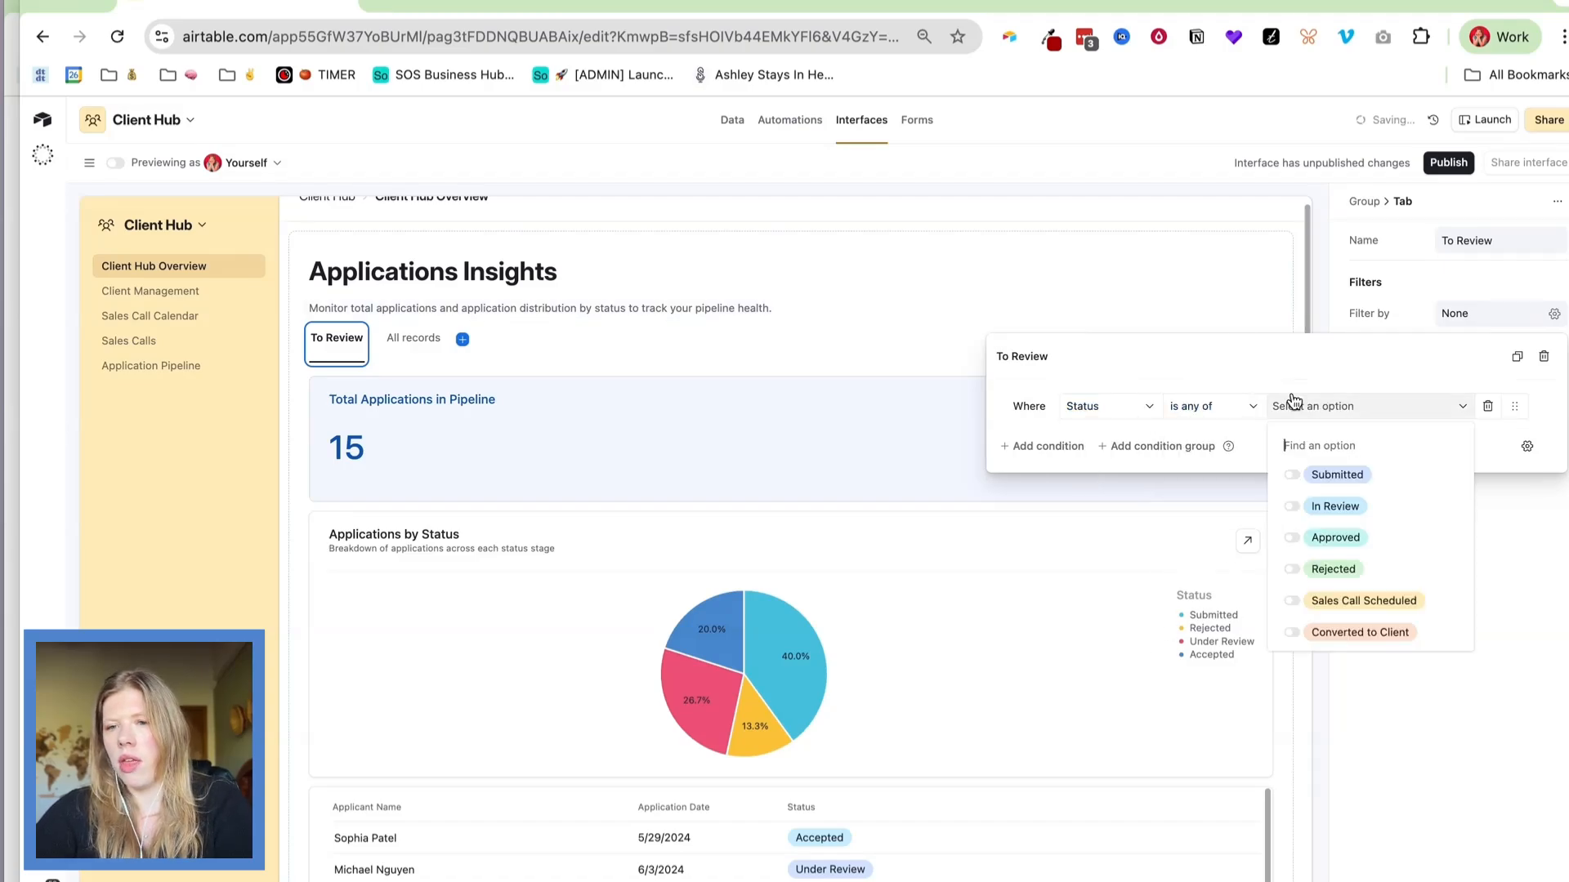
left_click(1311, 475)
left_click(1309, 507)
key("Escape")
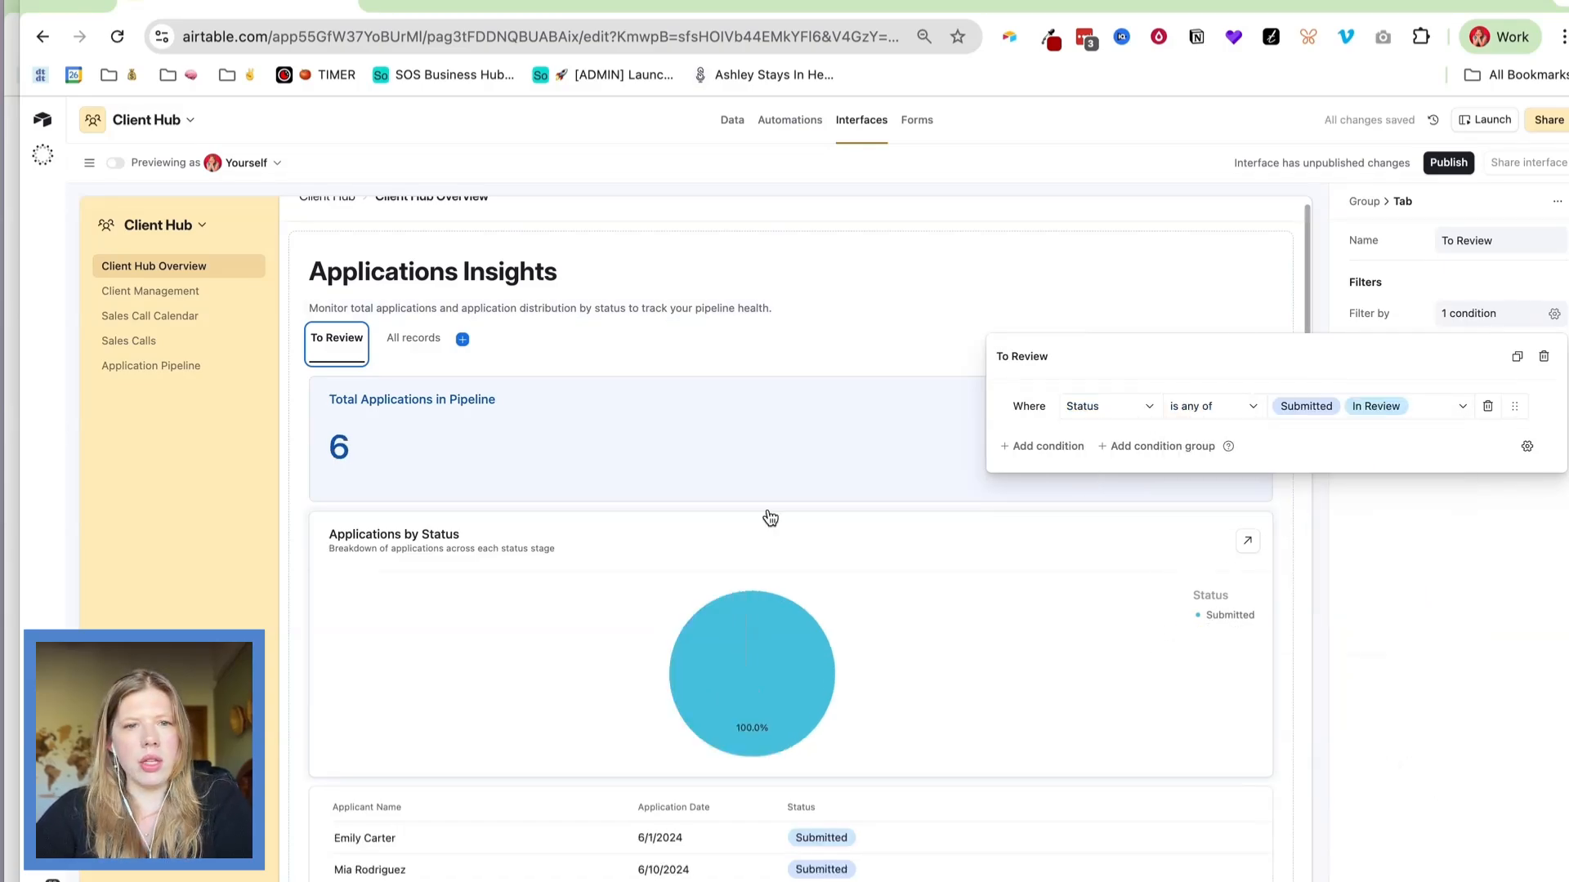
key("Escape")
Set the first listed applicant's status to Approved in the record detail, close it, and check the All records tab.
scroll(514, 596, "down", 4)
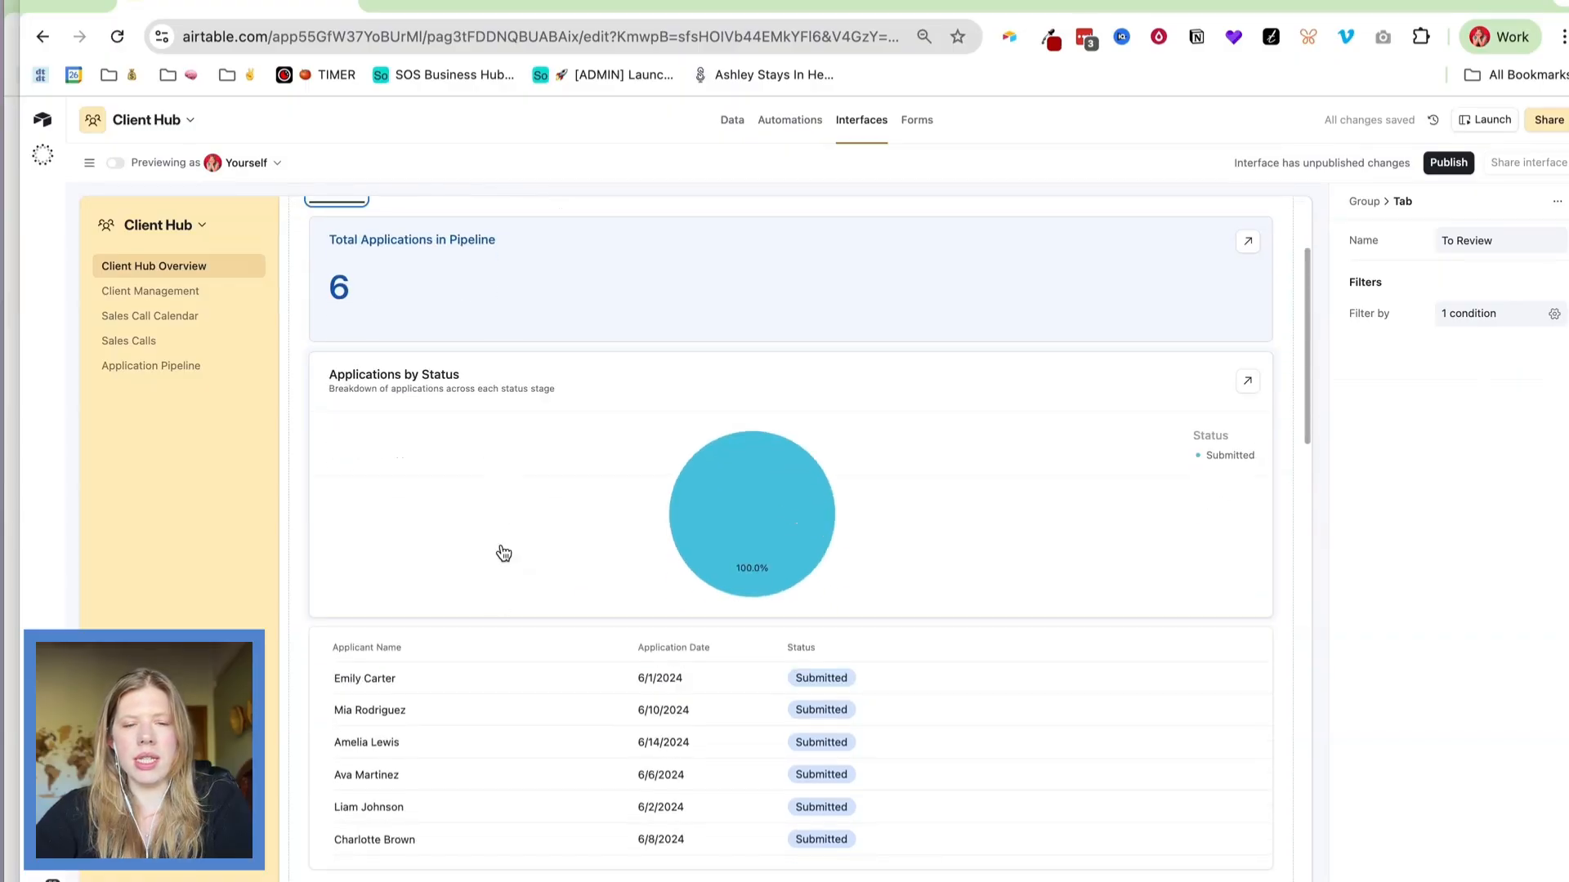
scroll(526, 727, "up", 2)
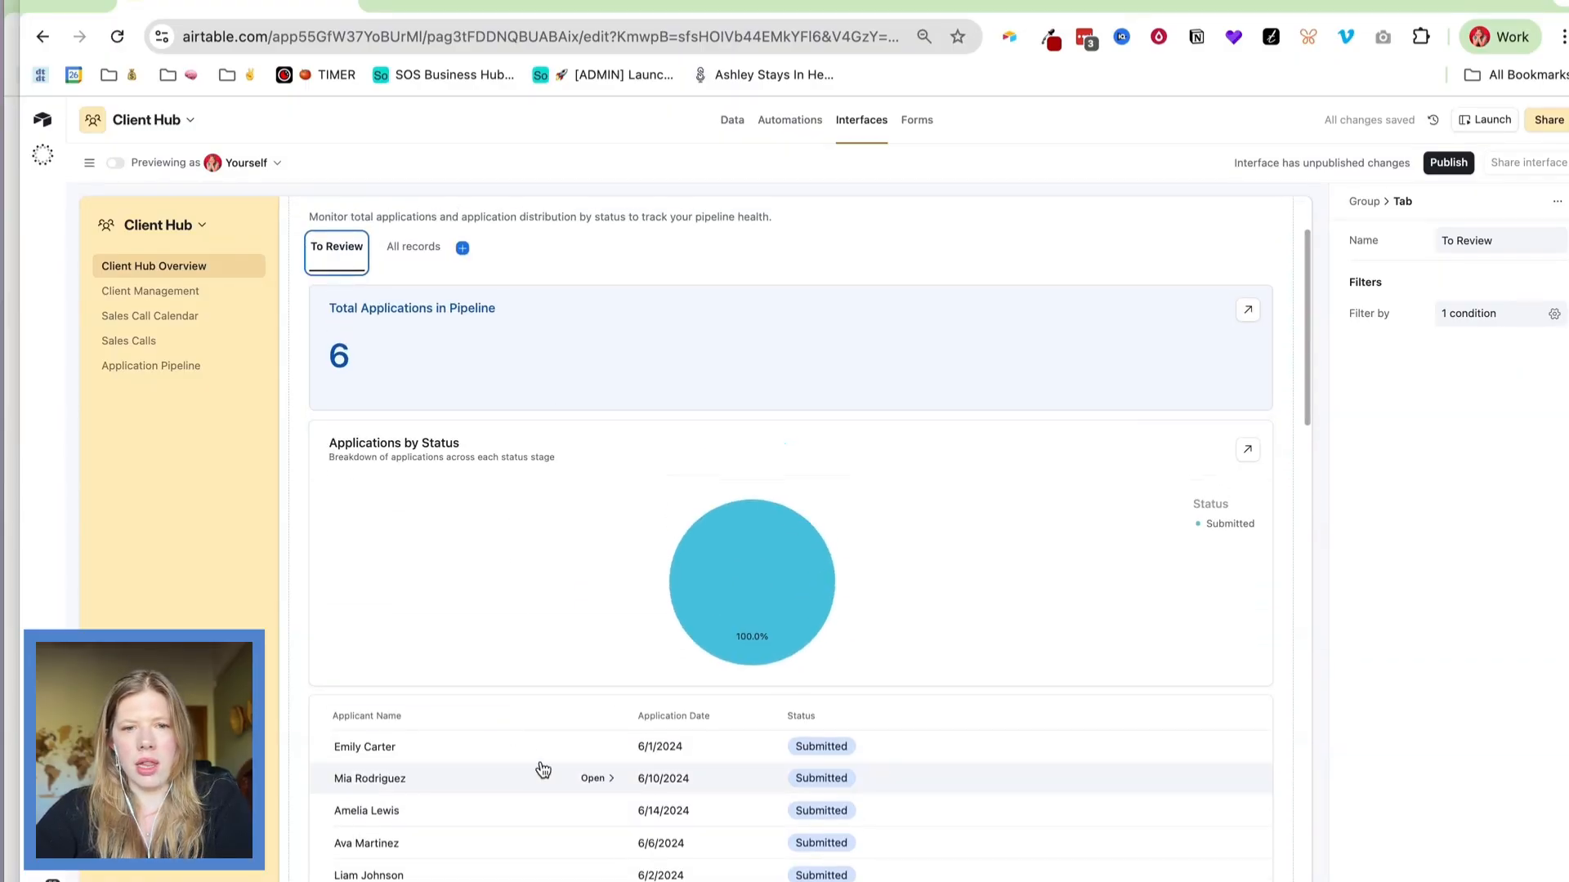
left_click(590, 746)
left_click(907, 652)
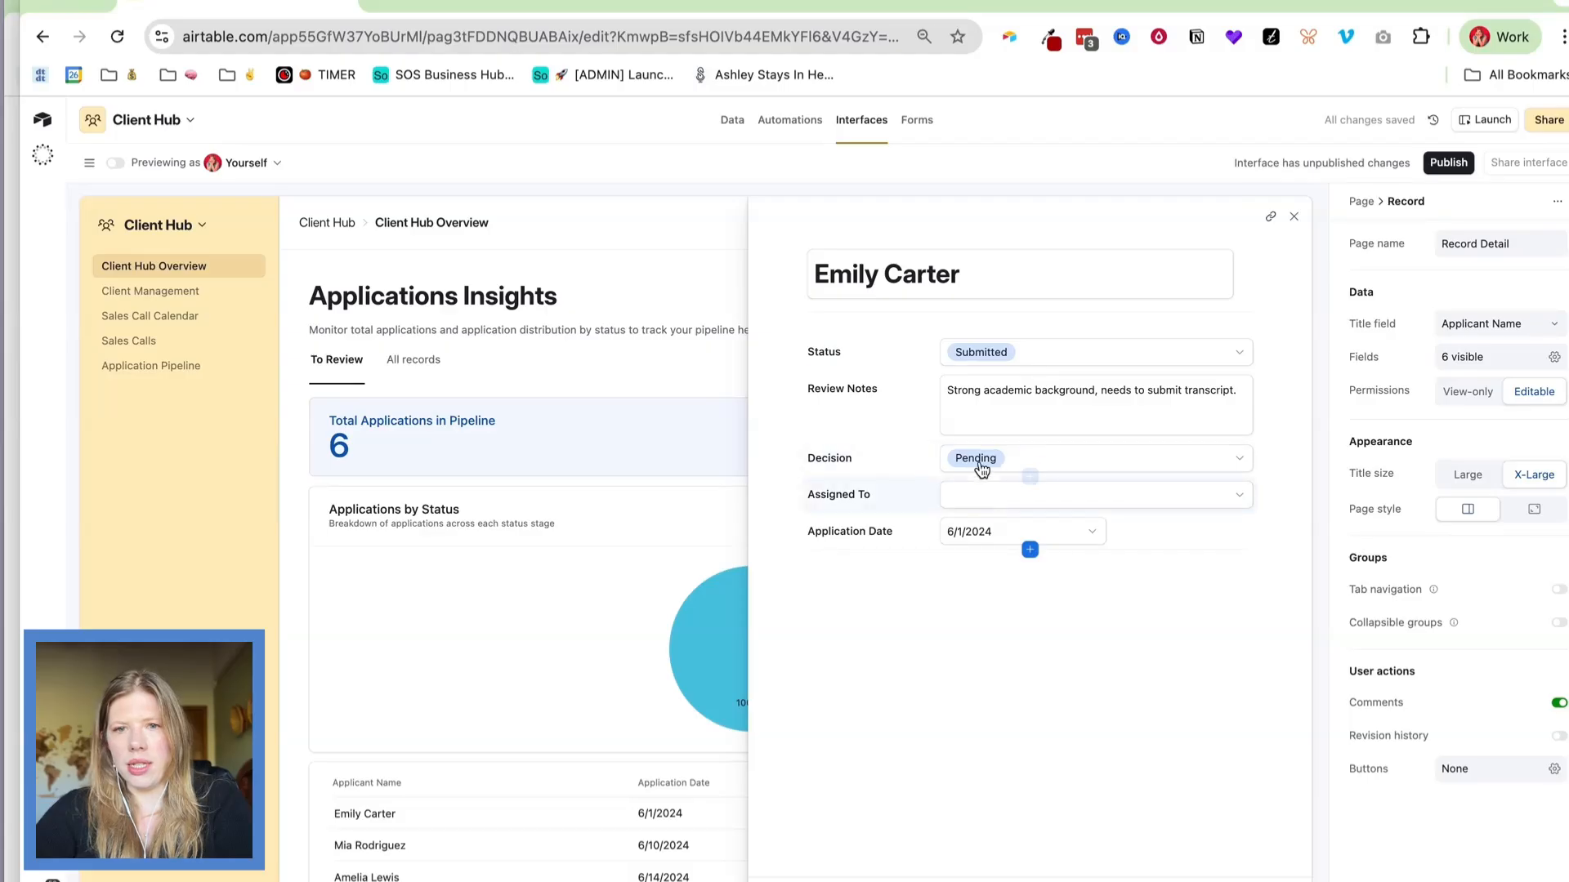
left_click(965, 361)
left_click(965, 361)
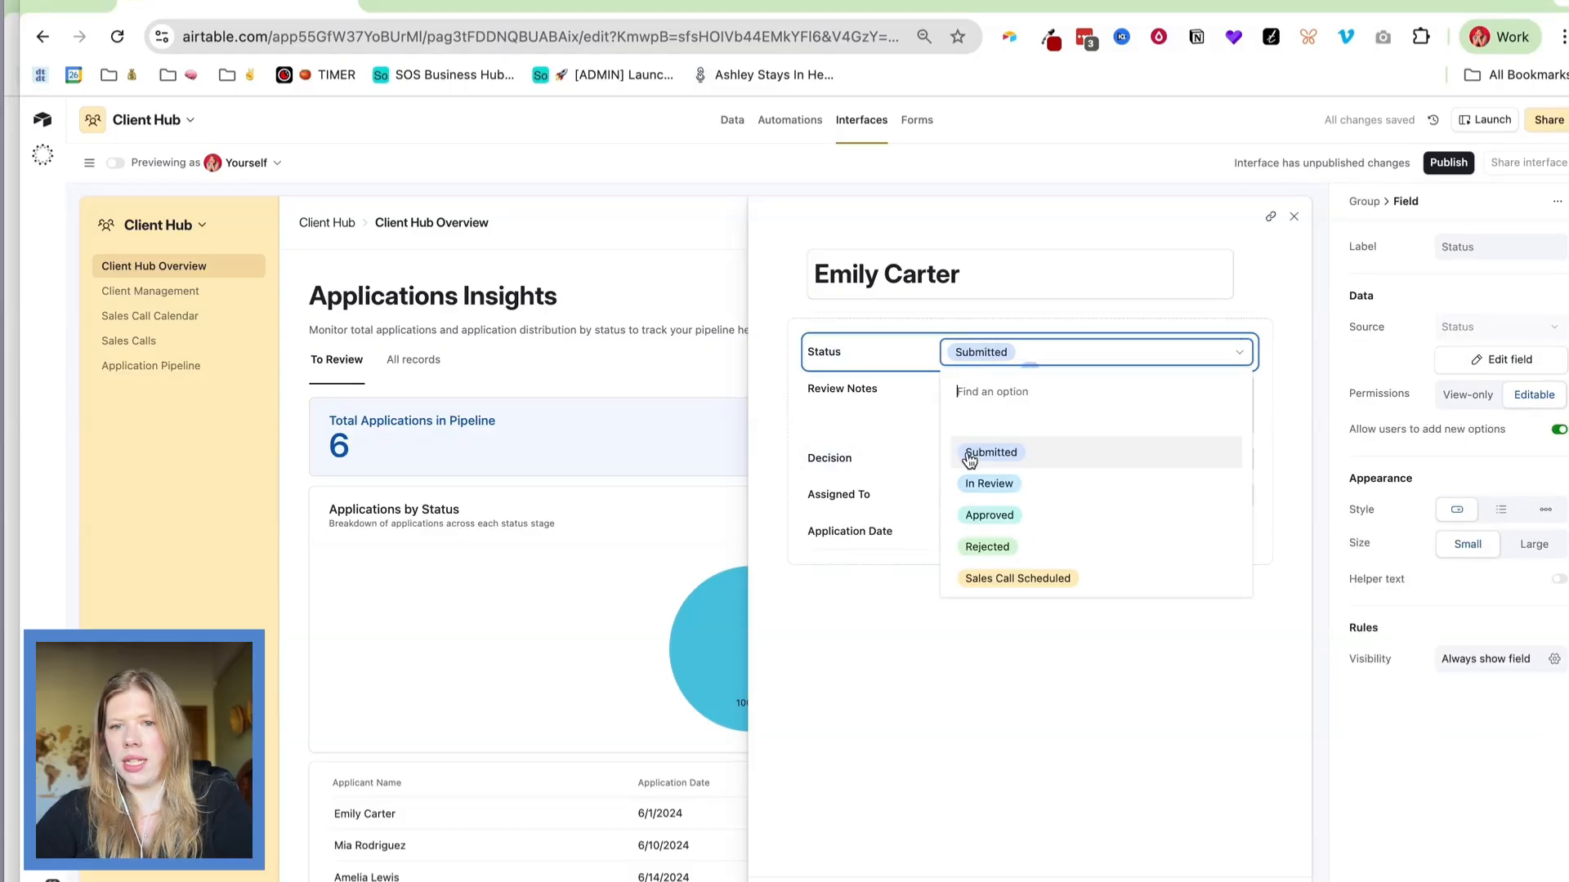
left_click(971, 520)
left_click(1294, 217)
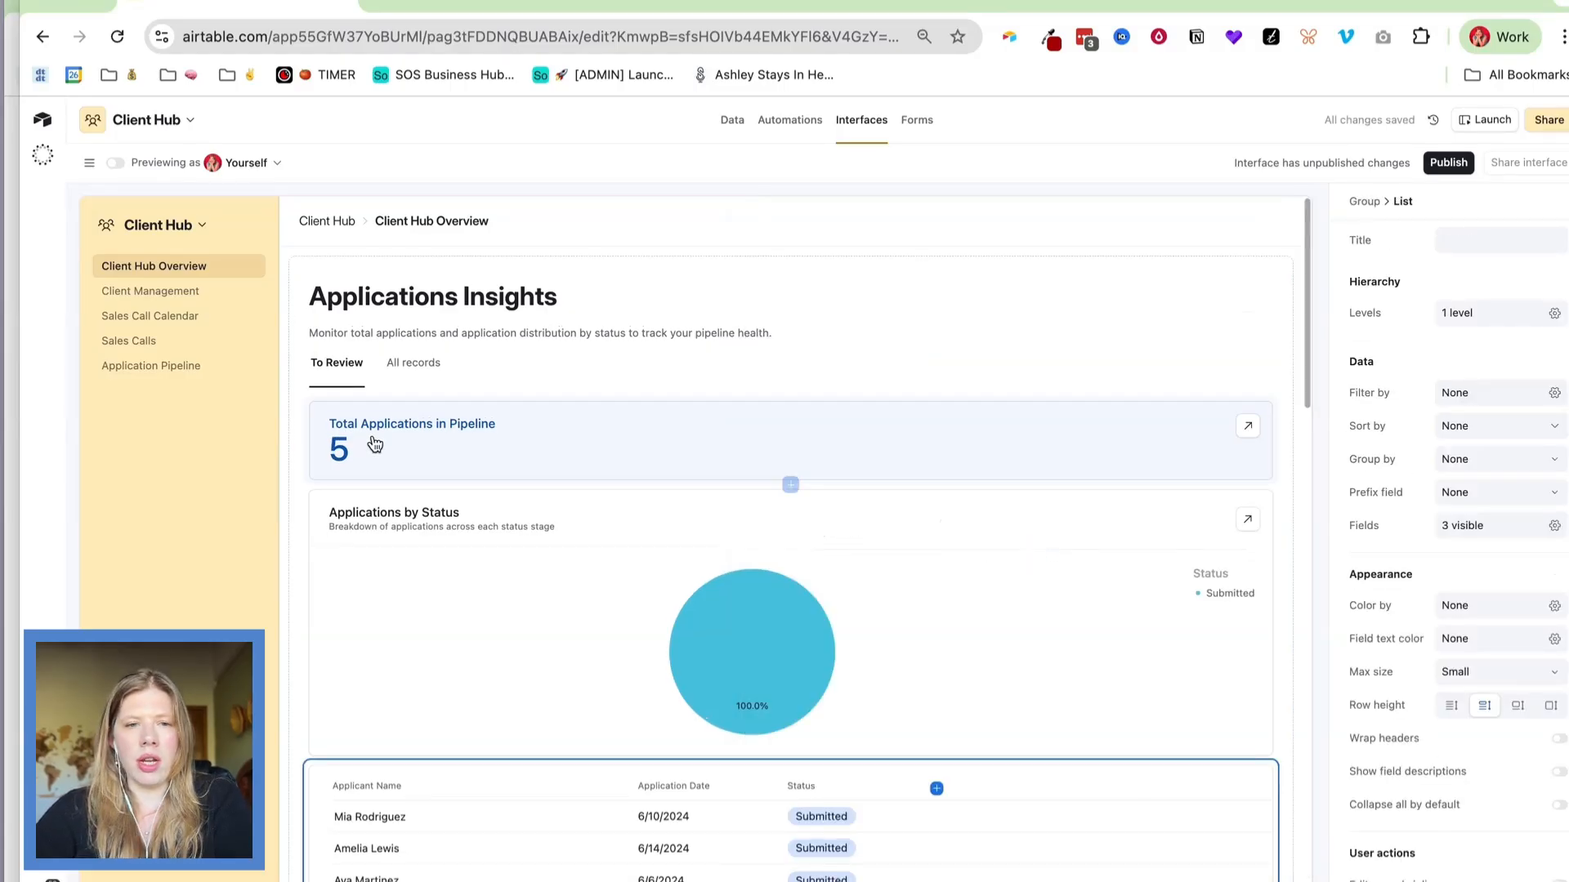
left_click(414, 362)
scroll(621, 564, "down", 2)
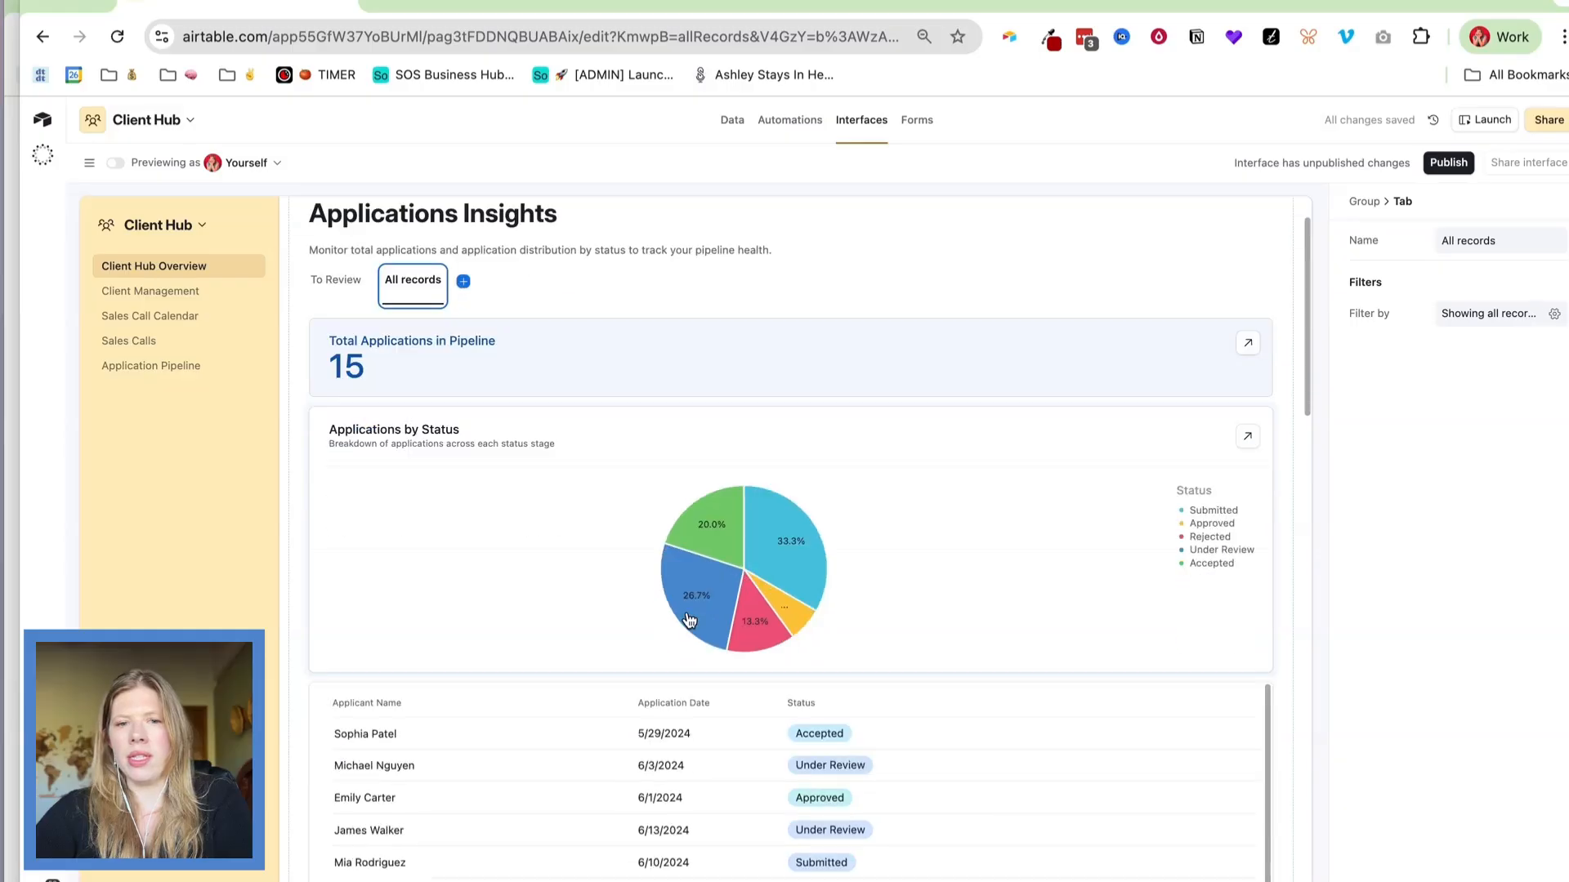
Review the Applications Insights and Sales Call Activity sections of the Client Hub Overview page, continuing to Client and Program Statistics.
scroll(688, 621, "up", 2)
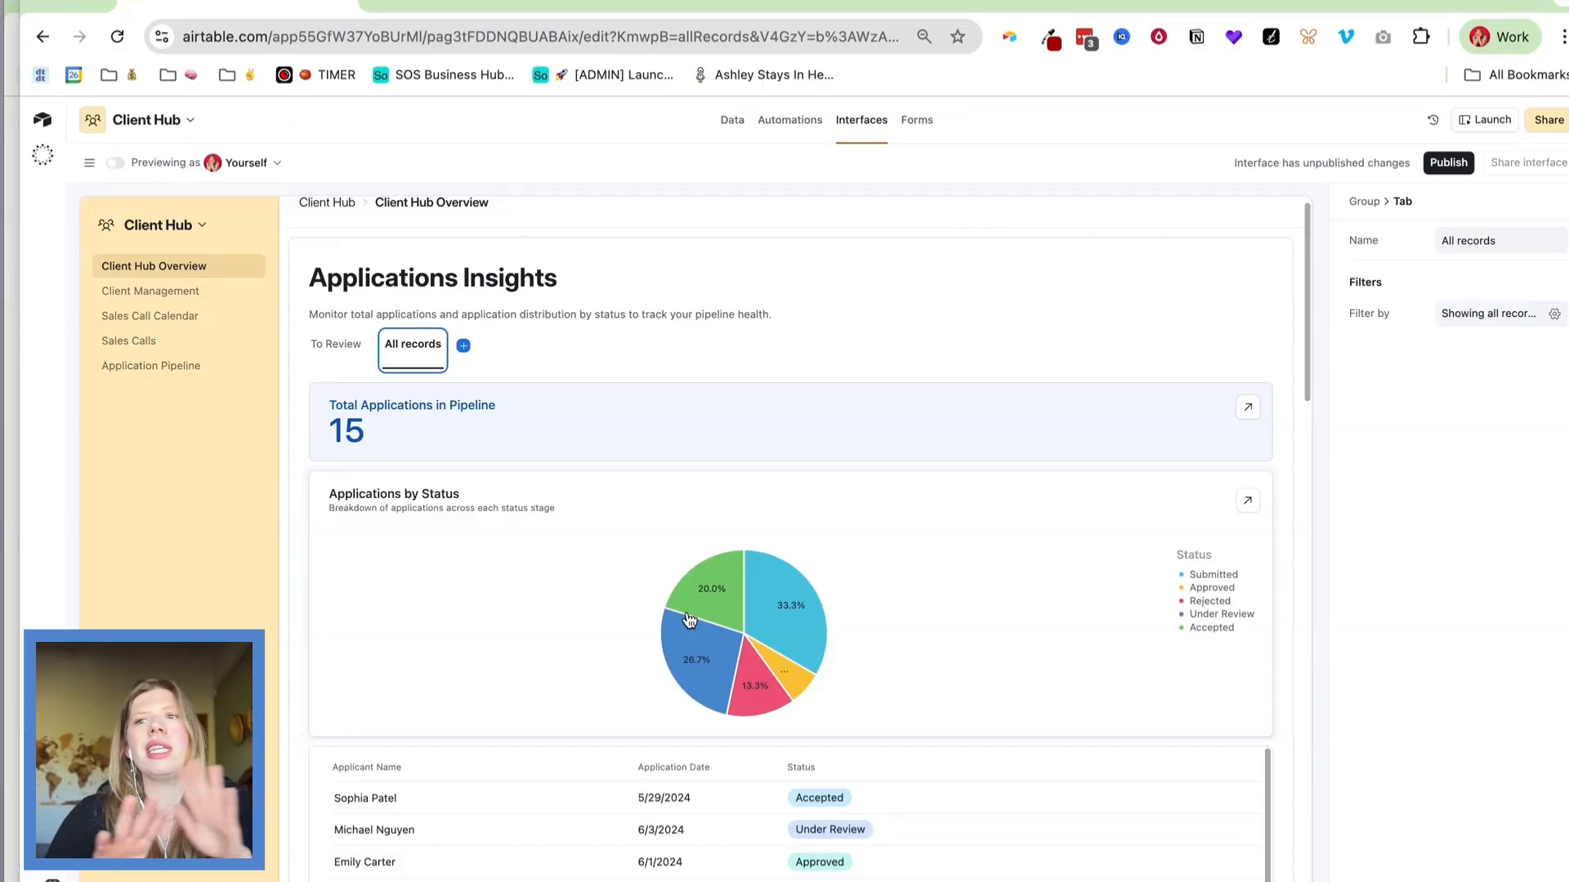
scroll(689, 620, "down", 3)
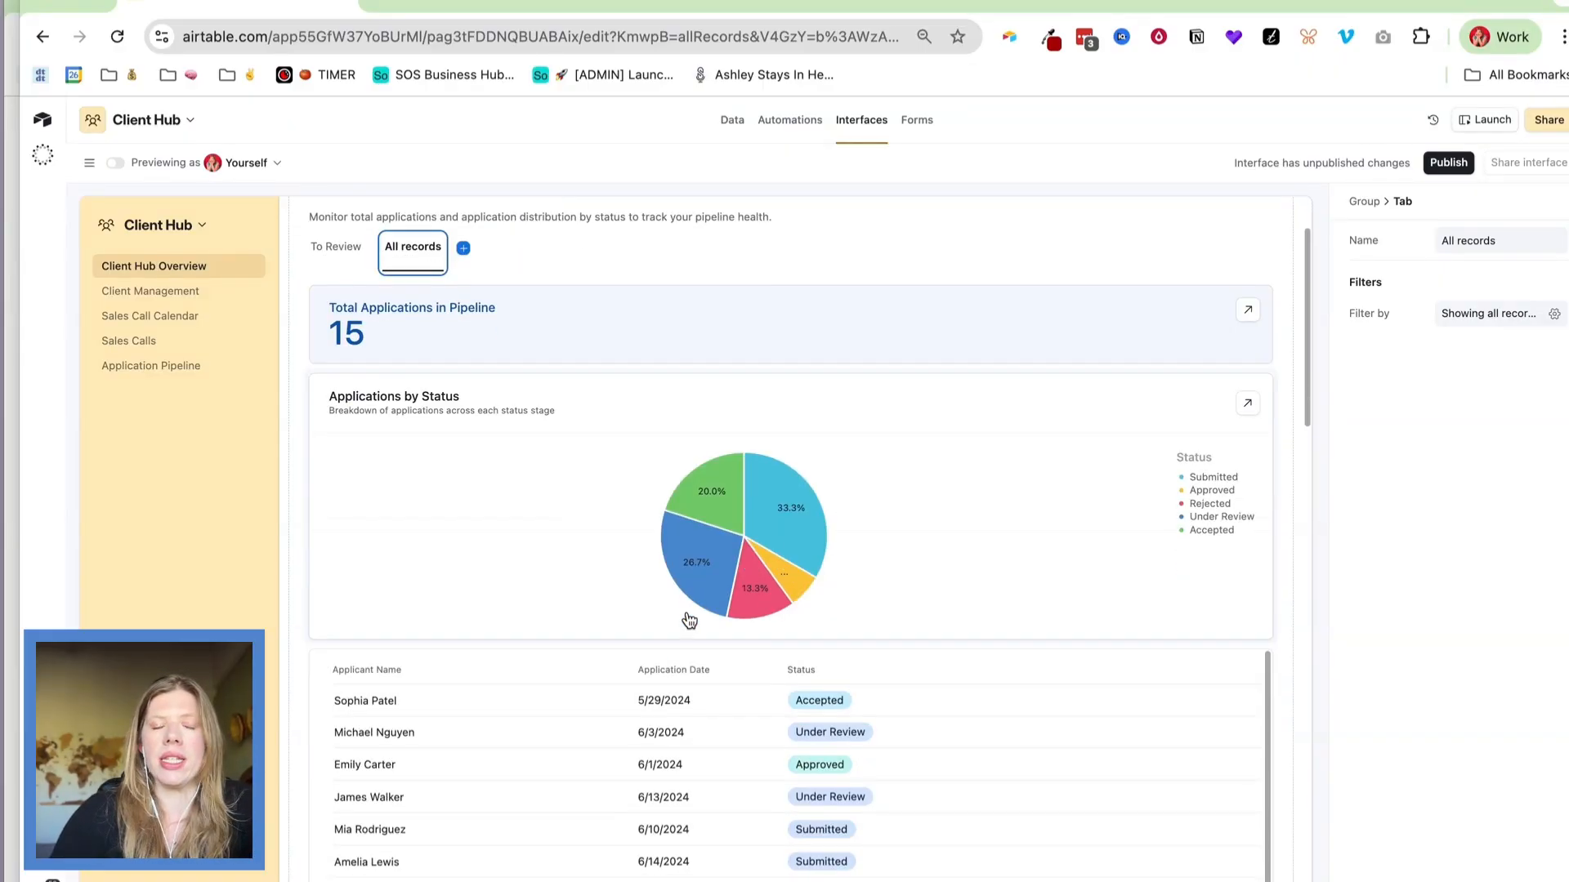
scroll(689, 621, "down", 5)
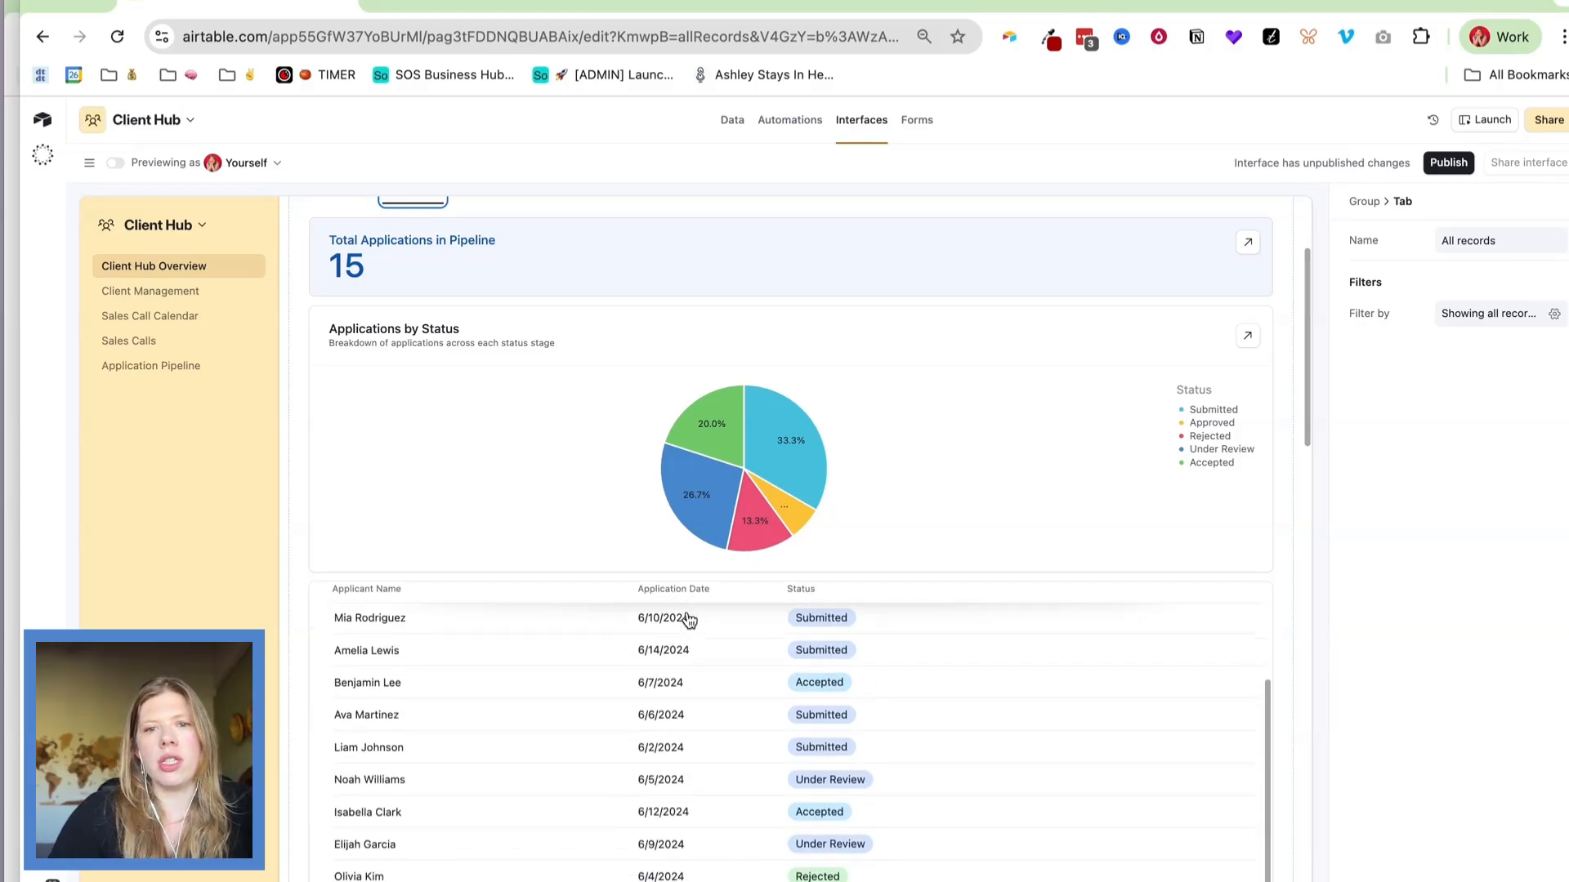
scroll(492, 655, "down", 8)
scroll(499, 495, "down", 4)
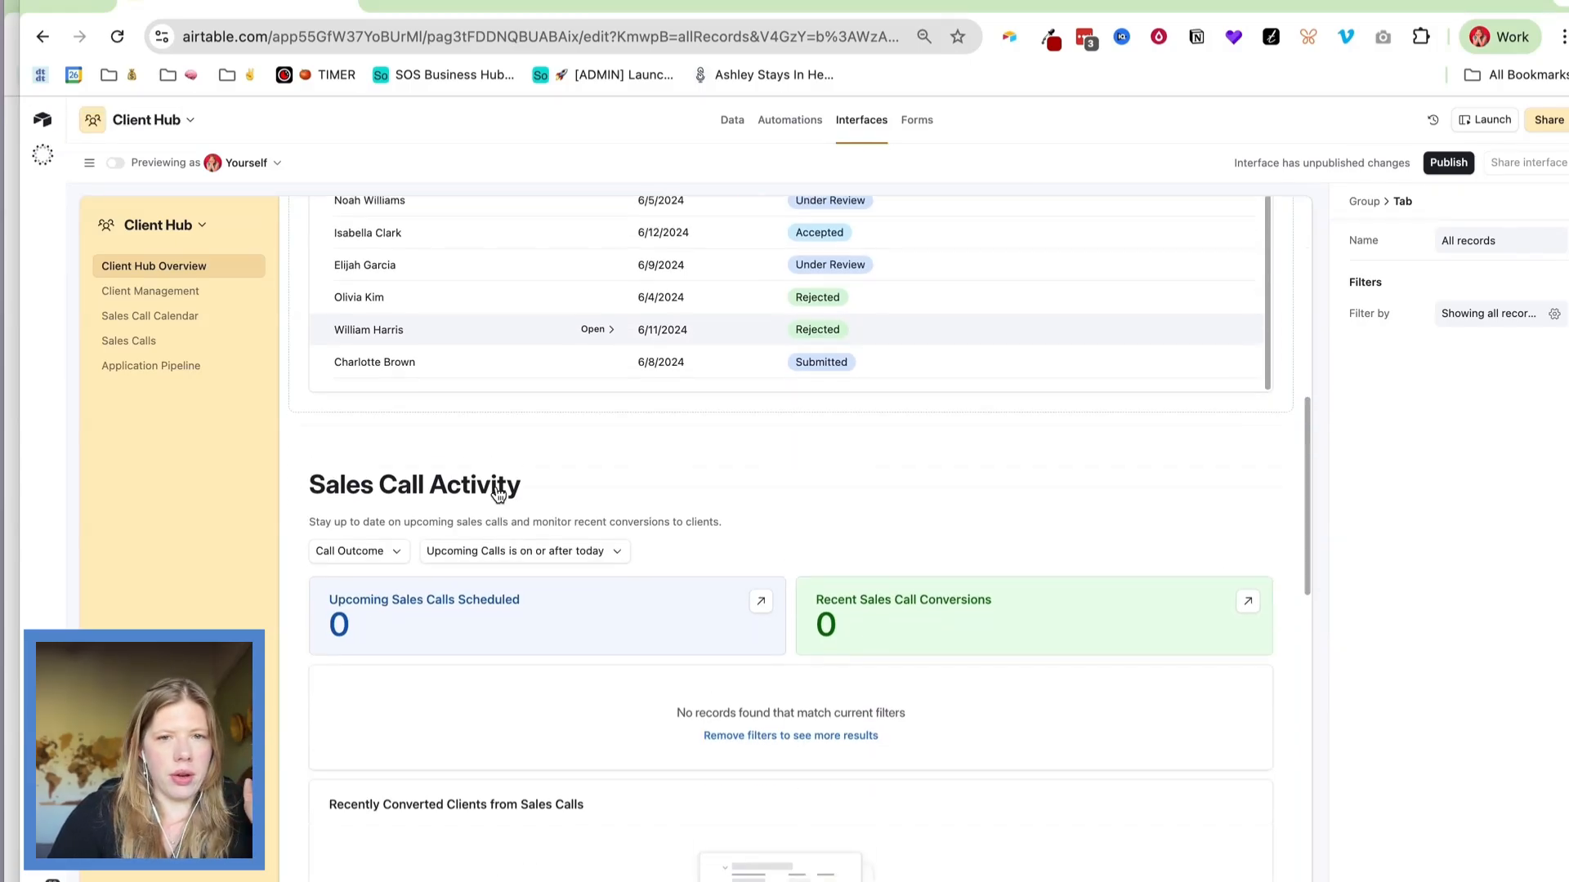
scroll(440, 568, "down", 7)
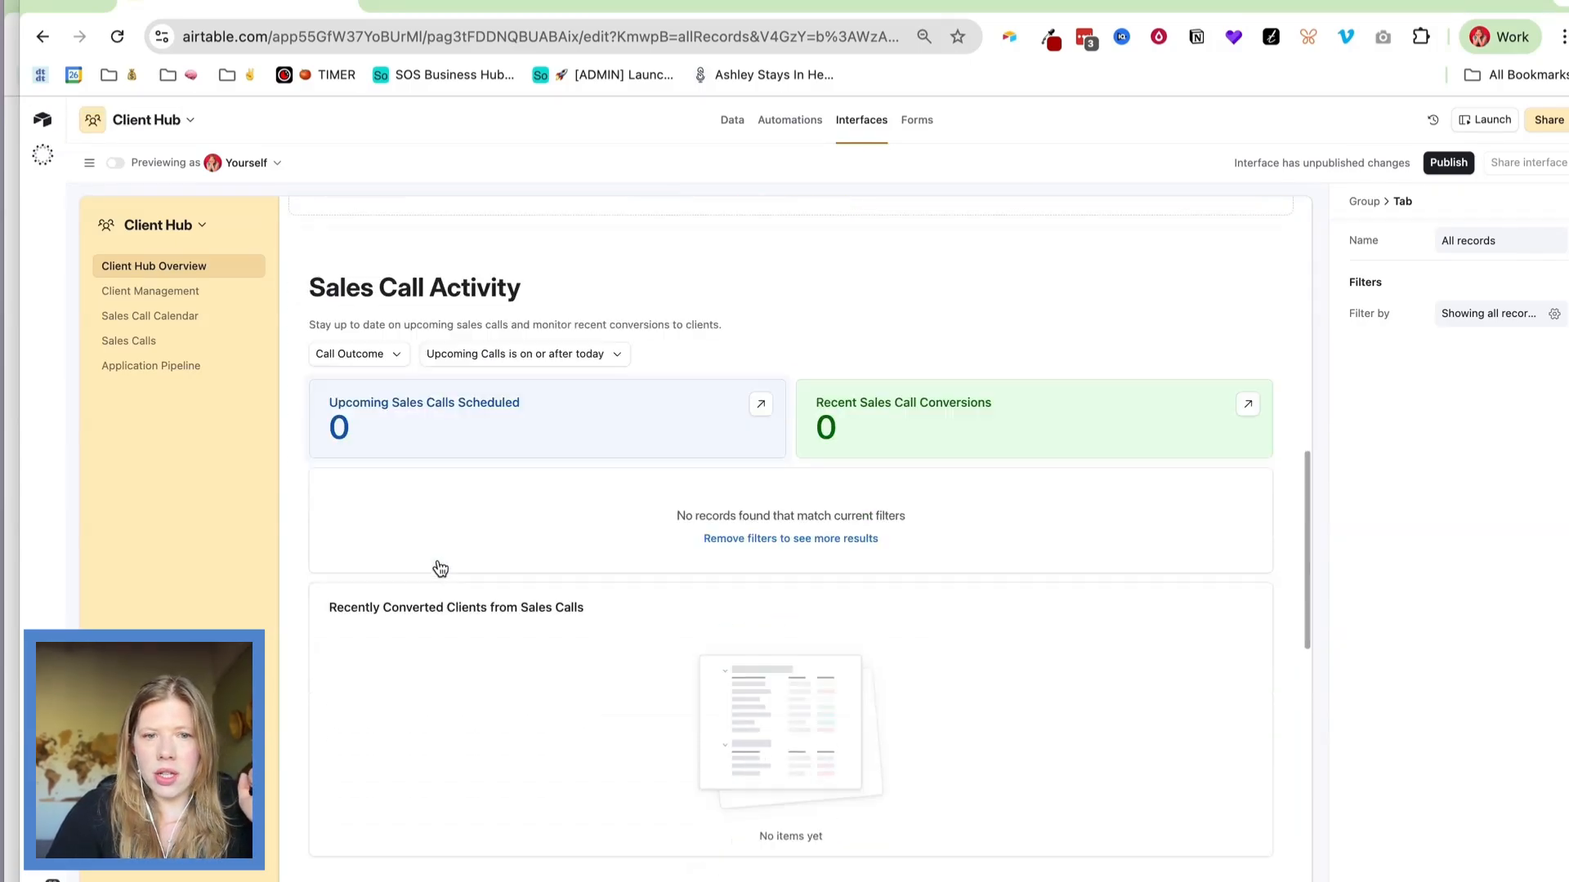
scroll(440, 567, "down", 3)
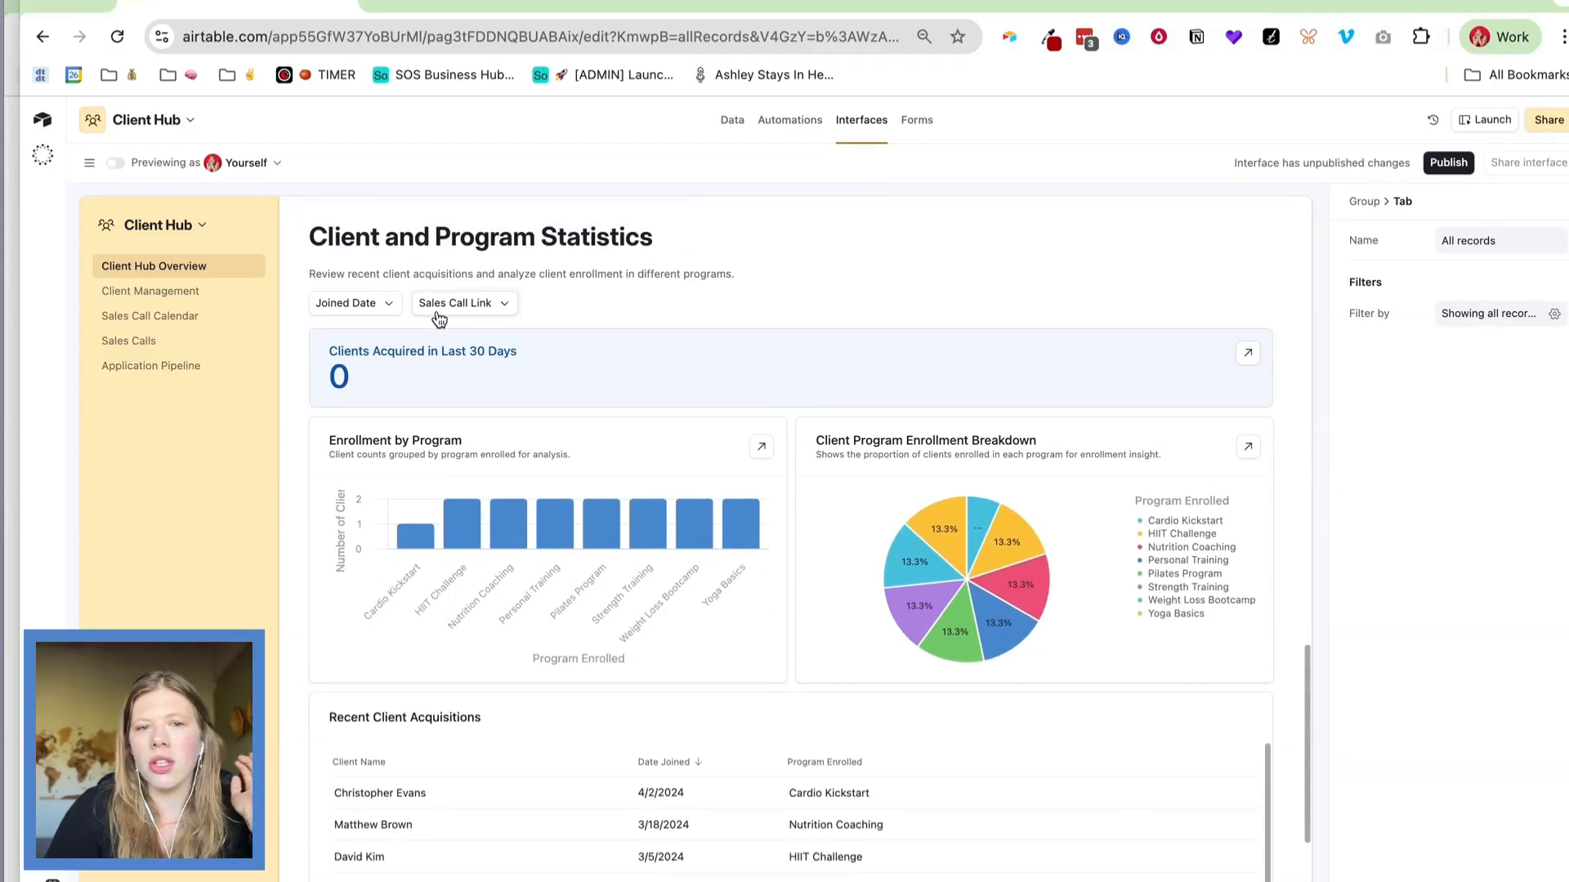
Inspect the Enrollment by Program and Client Program Enrollment Breakdown charts, plus the Recent Client Acquisitions list.
left_click(407, 510)
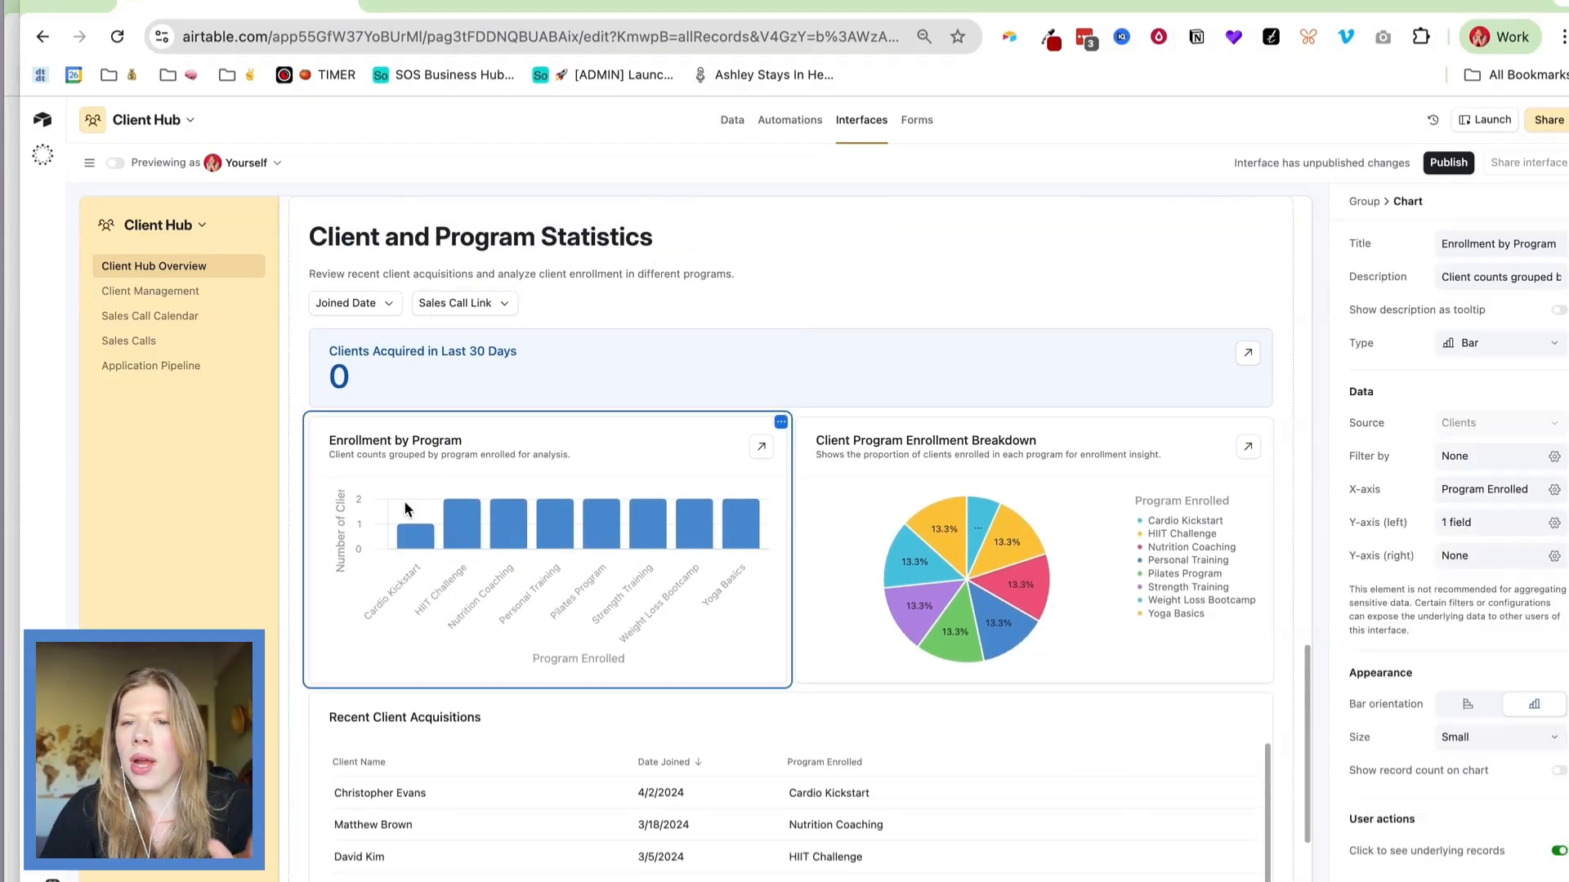
left_click(1152, 492)
scroll(1152, 490, "down", 1)
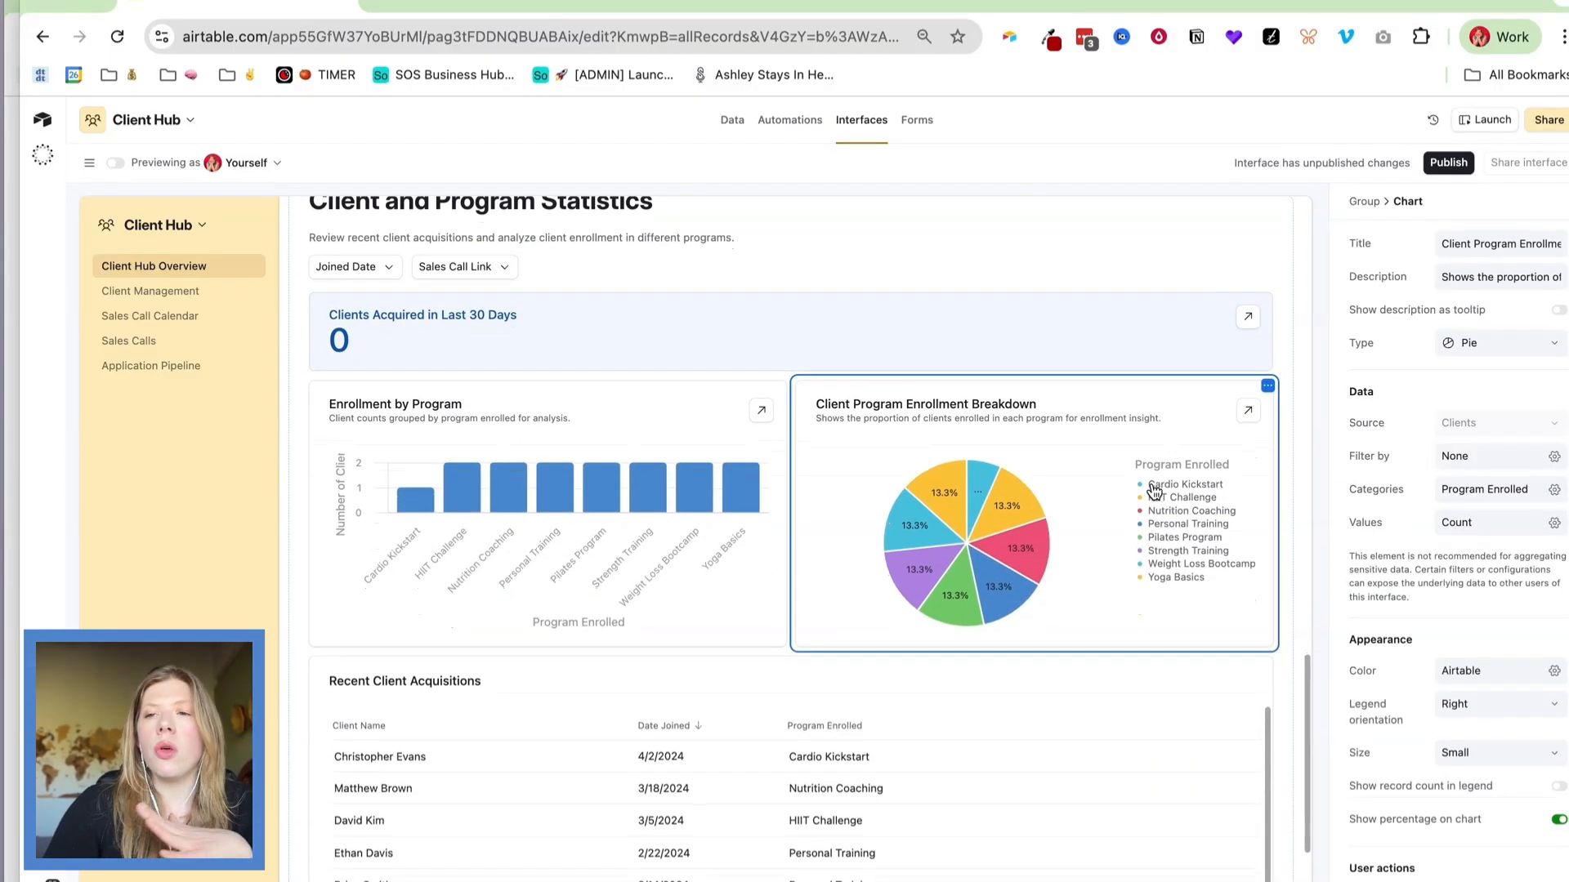
scroll(1152, 490, "down", 10)
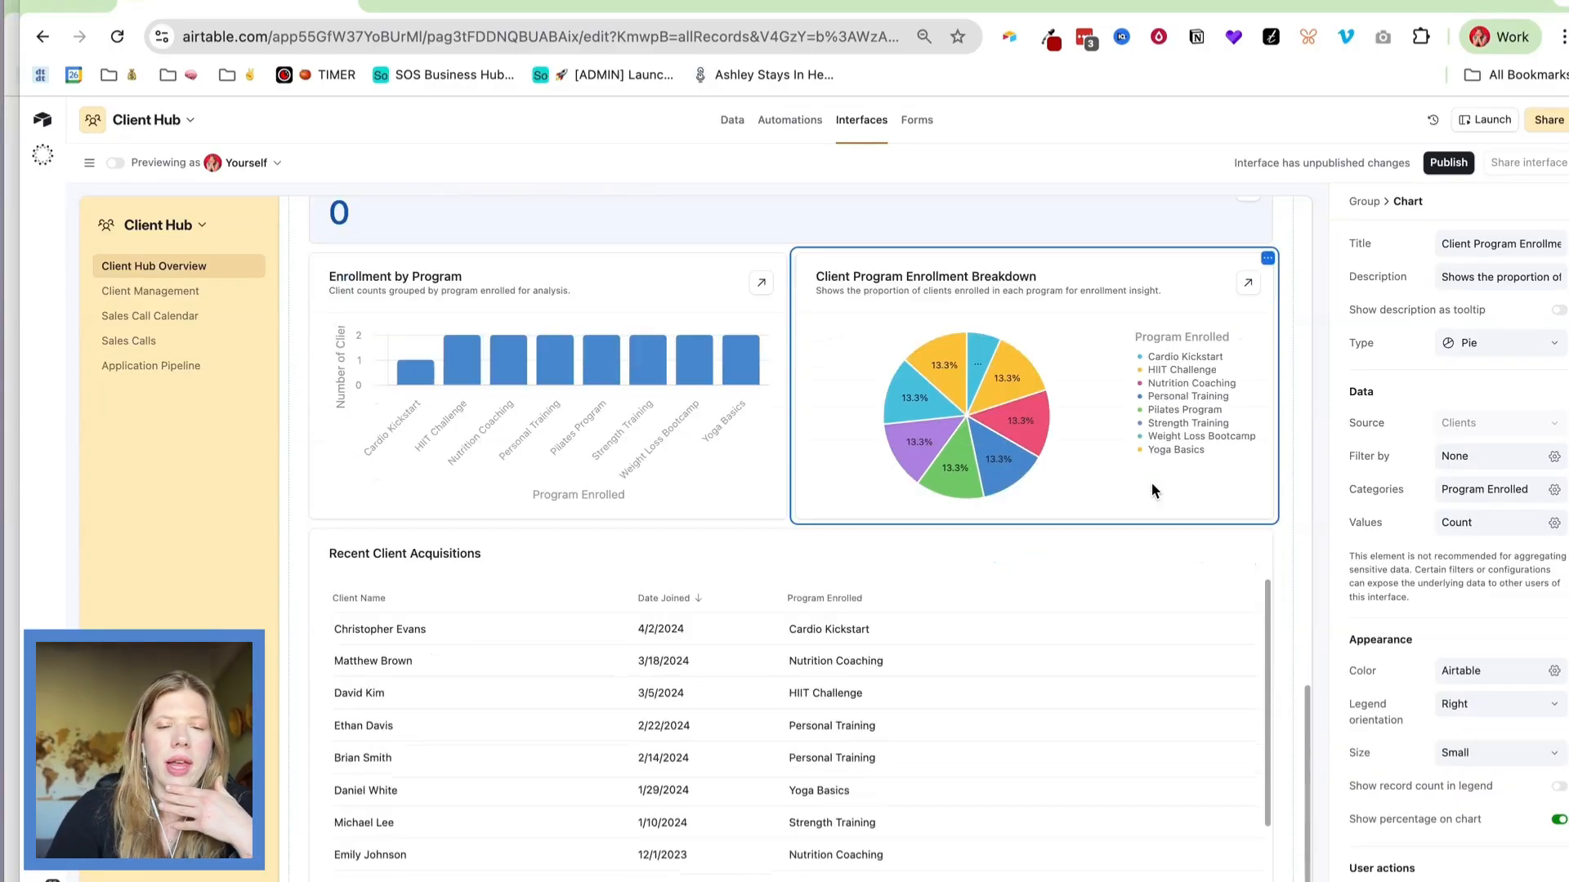
scroll(764, 543, "down", 1)
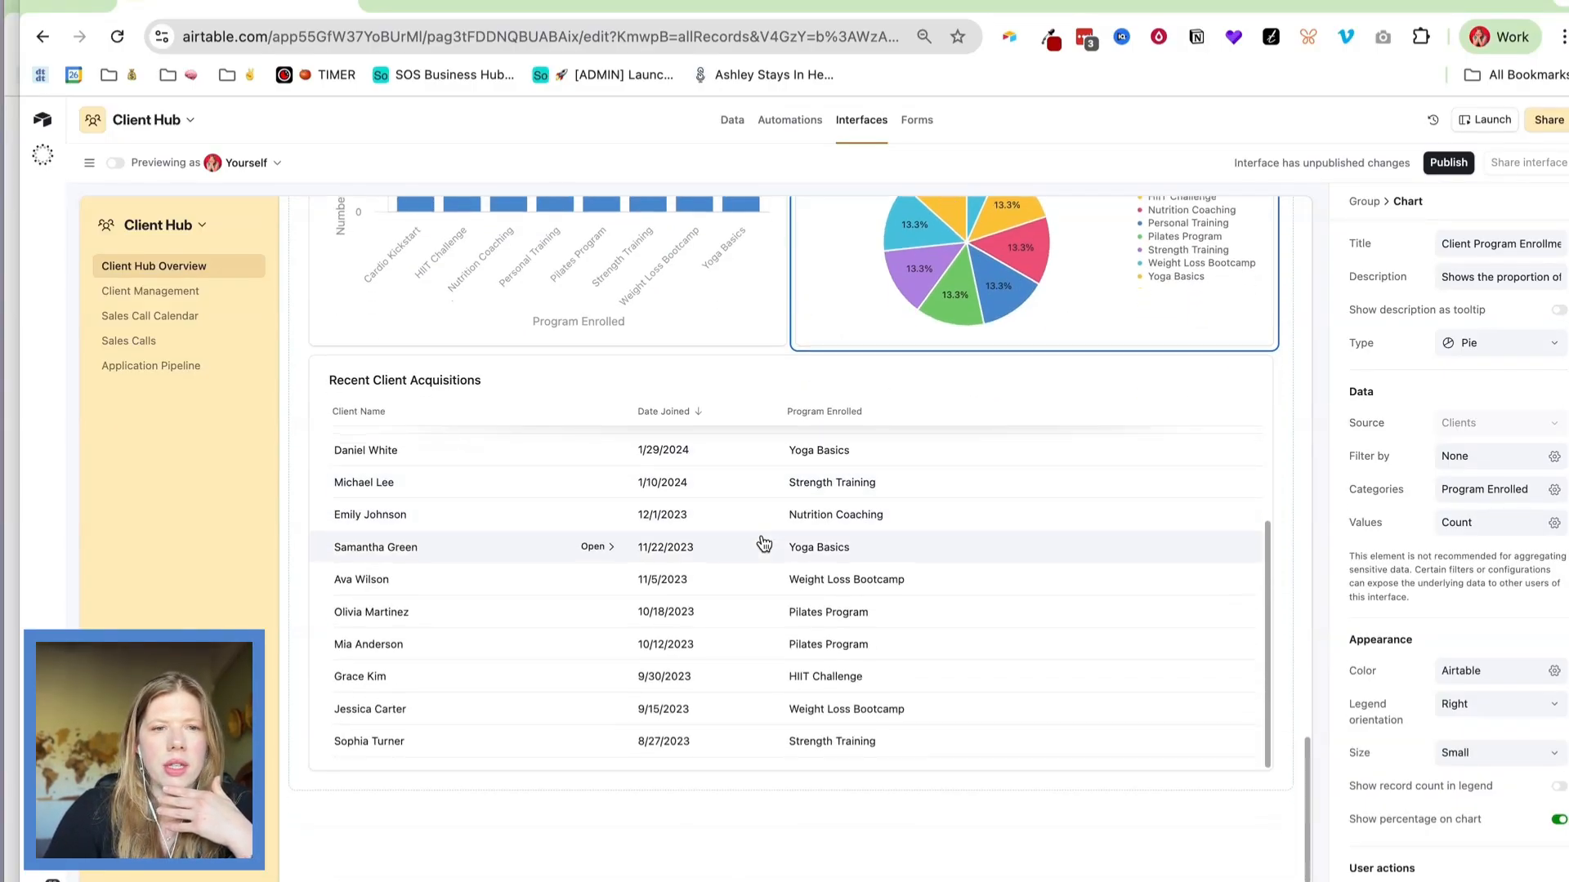
Open the Notify Coach on New Application Submission automation and inspect the form setting of its trigger.
left_click(730, 133)
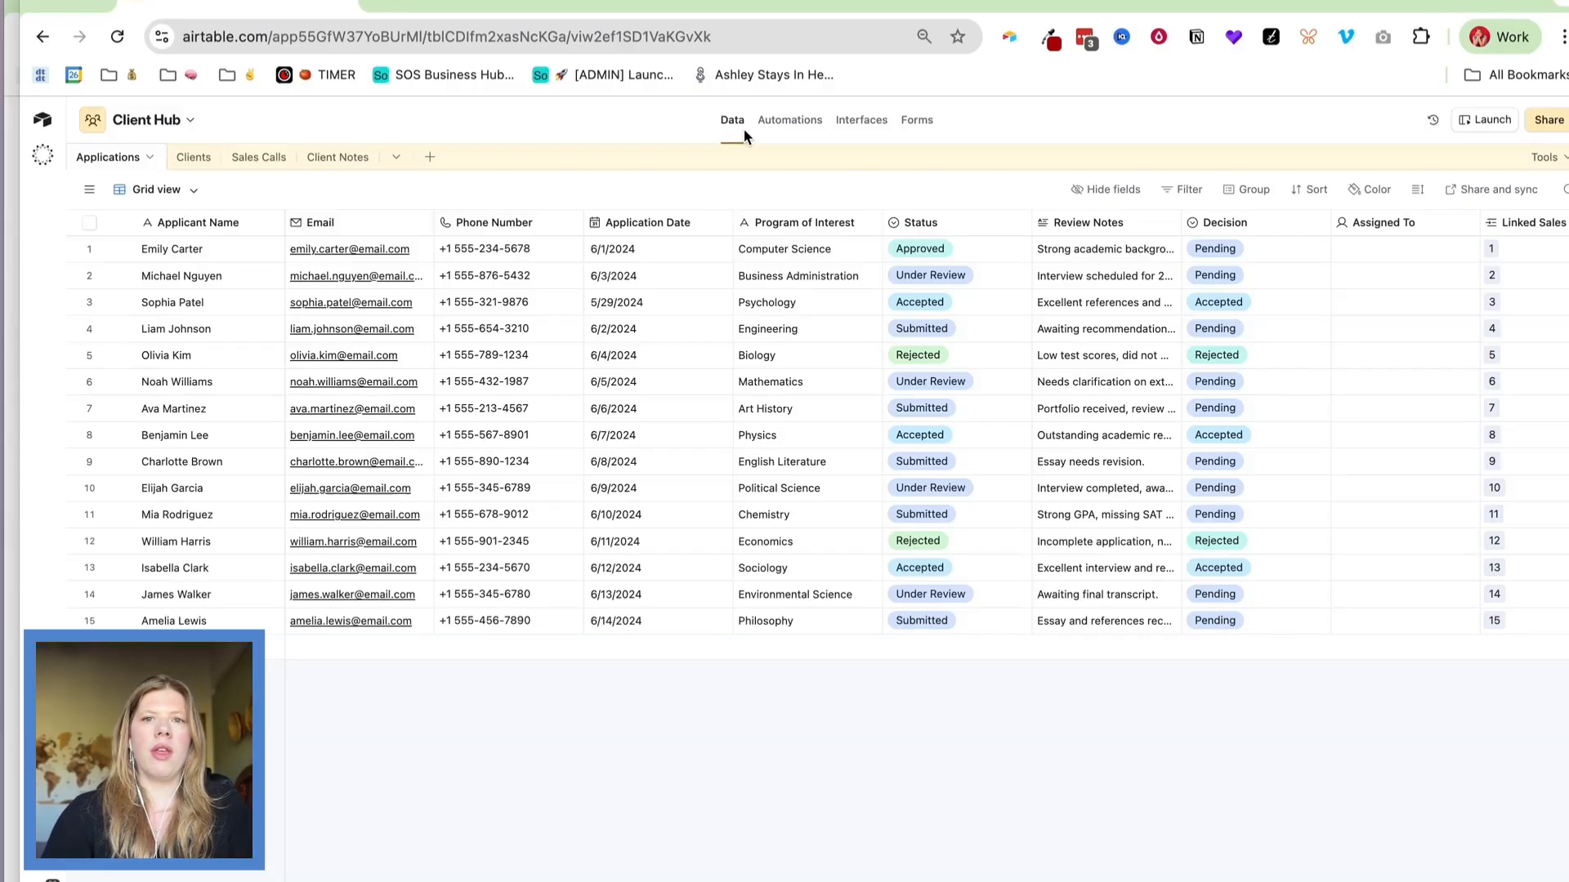
left_click(786, 123)
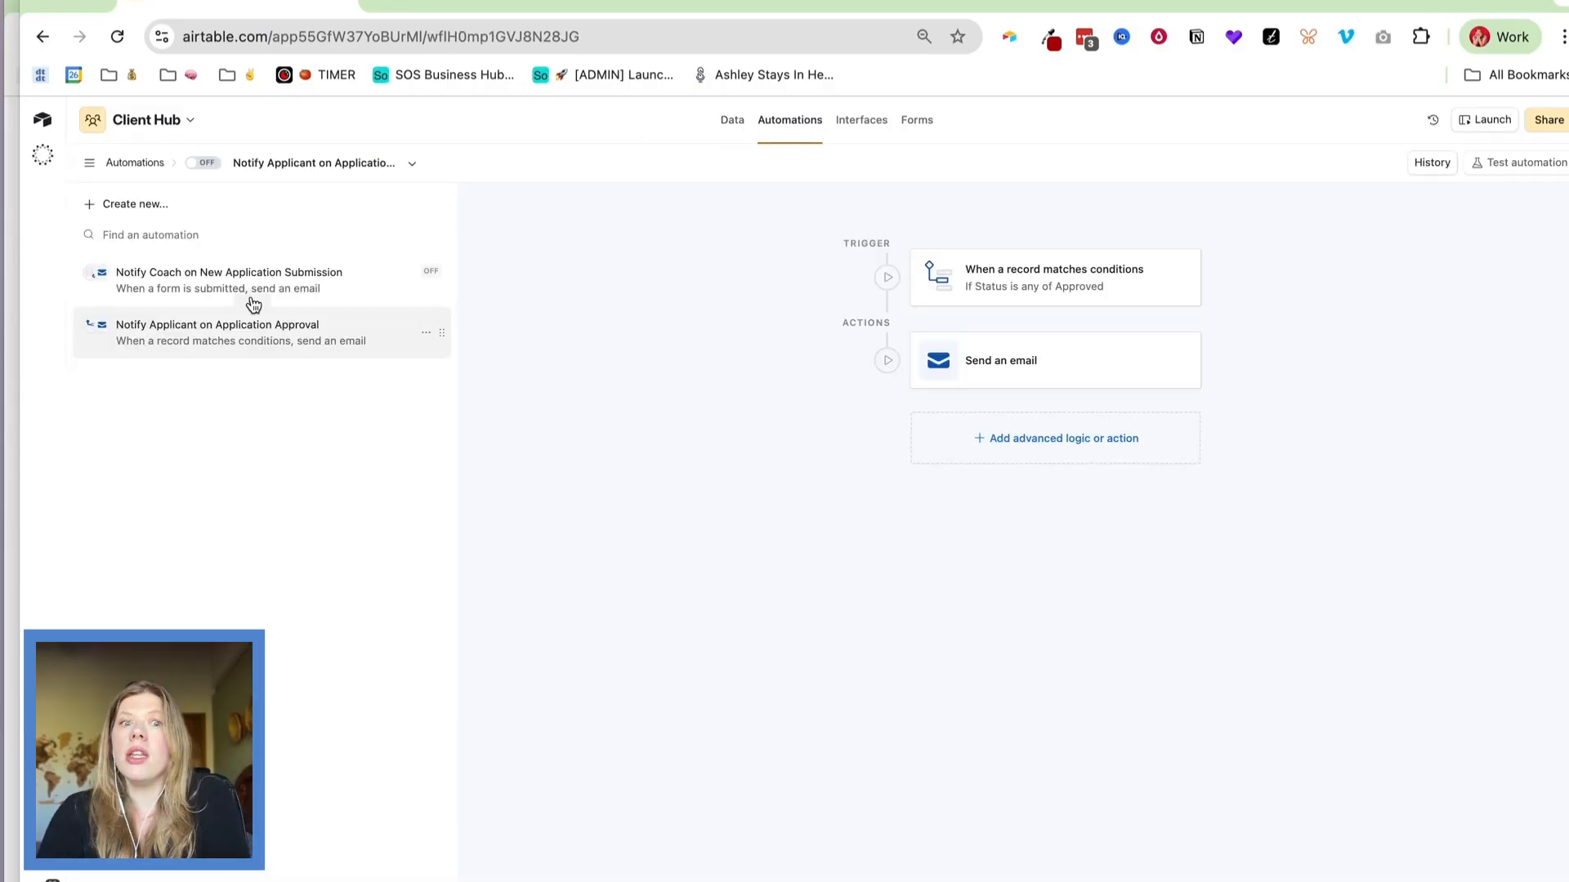
left_click(259, 293)
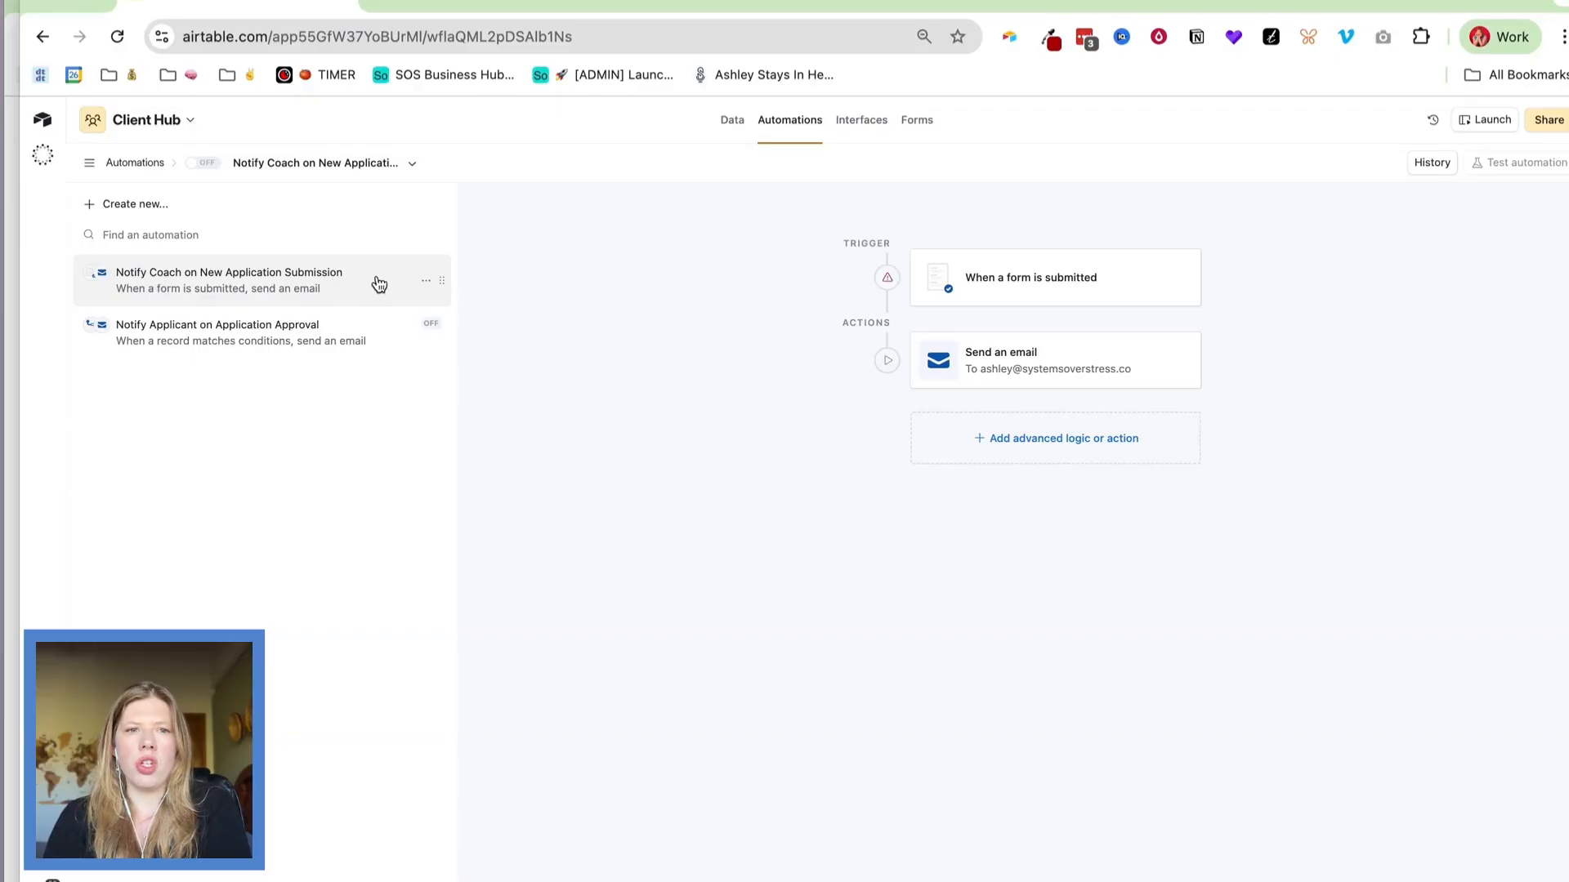
left_click(1012, 283)
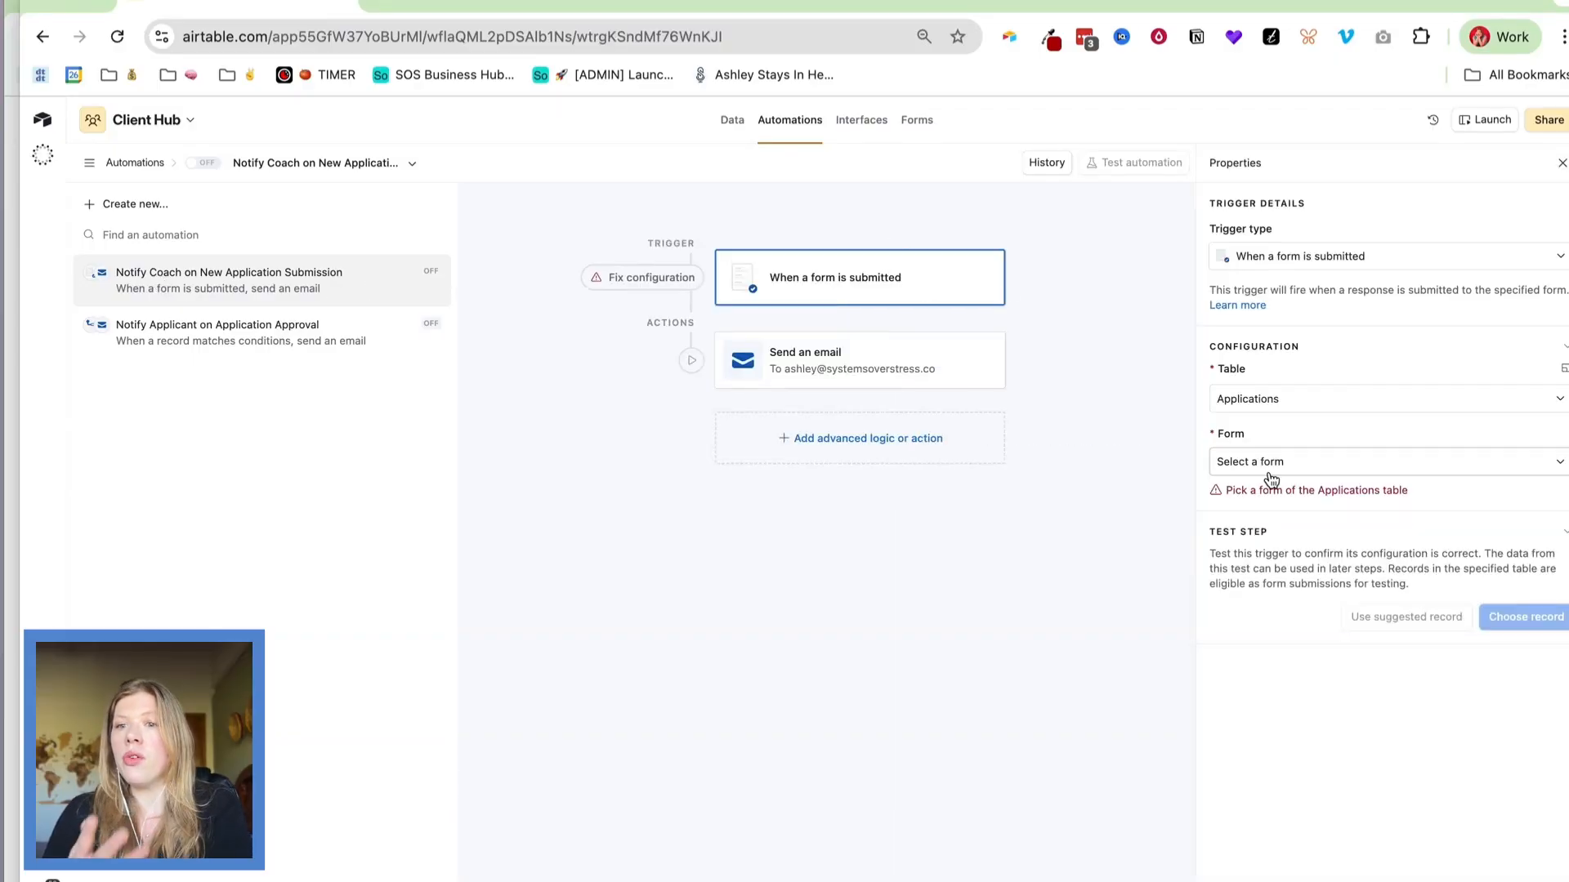
left_click(1240, 472)
Open the automation's Send an email action and look through the available action types and integrations without changing the type.
left_click(872, 341)
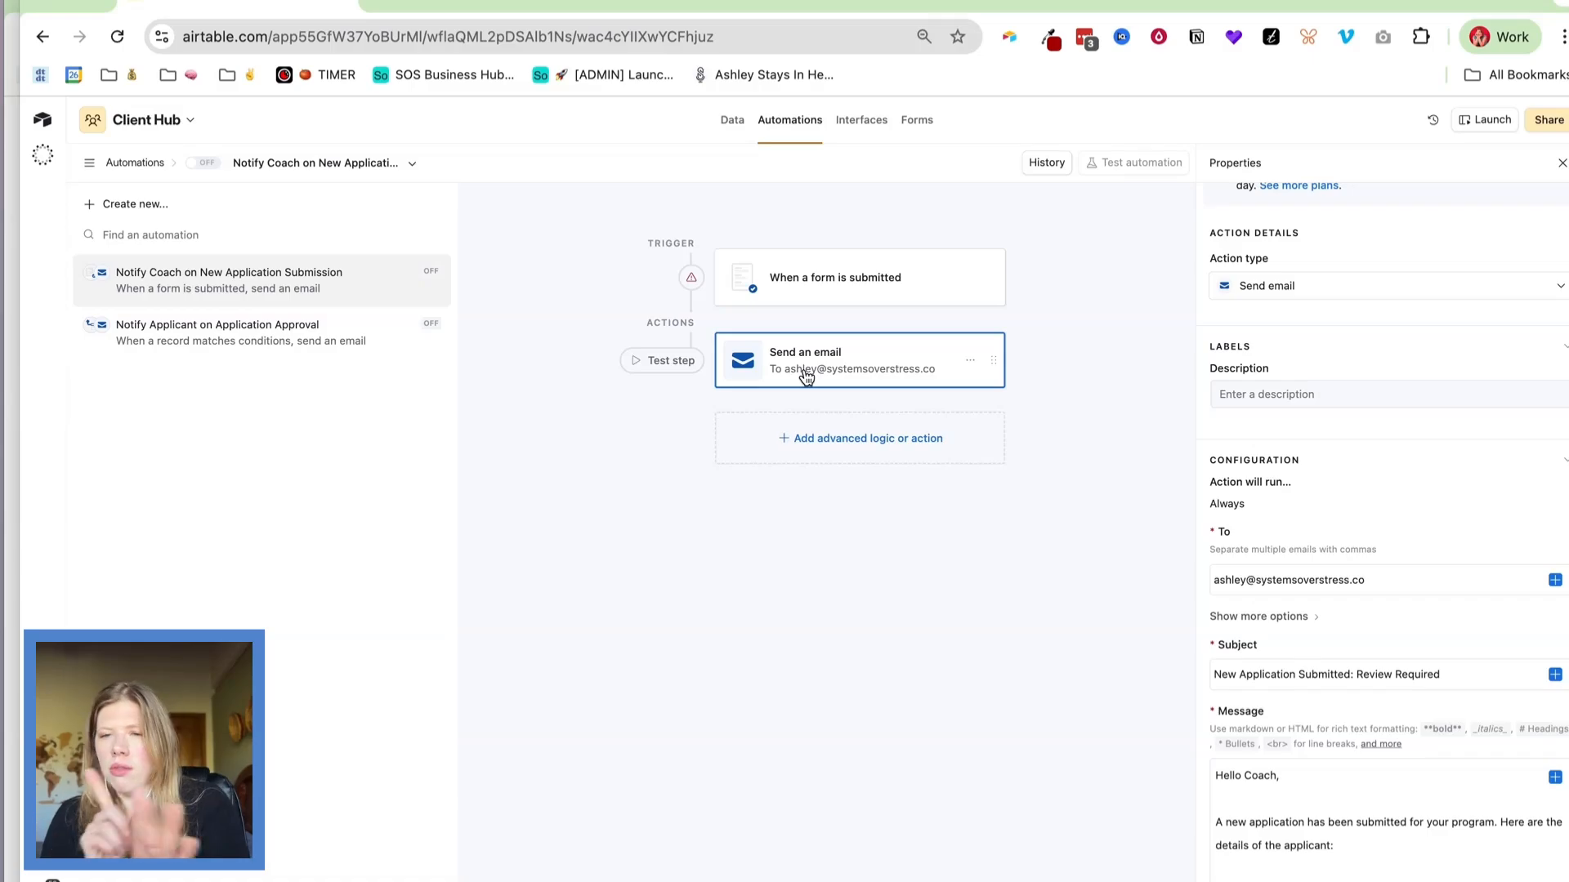
left_click(1341, 287)
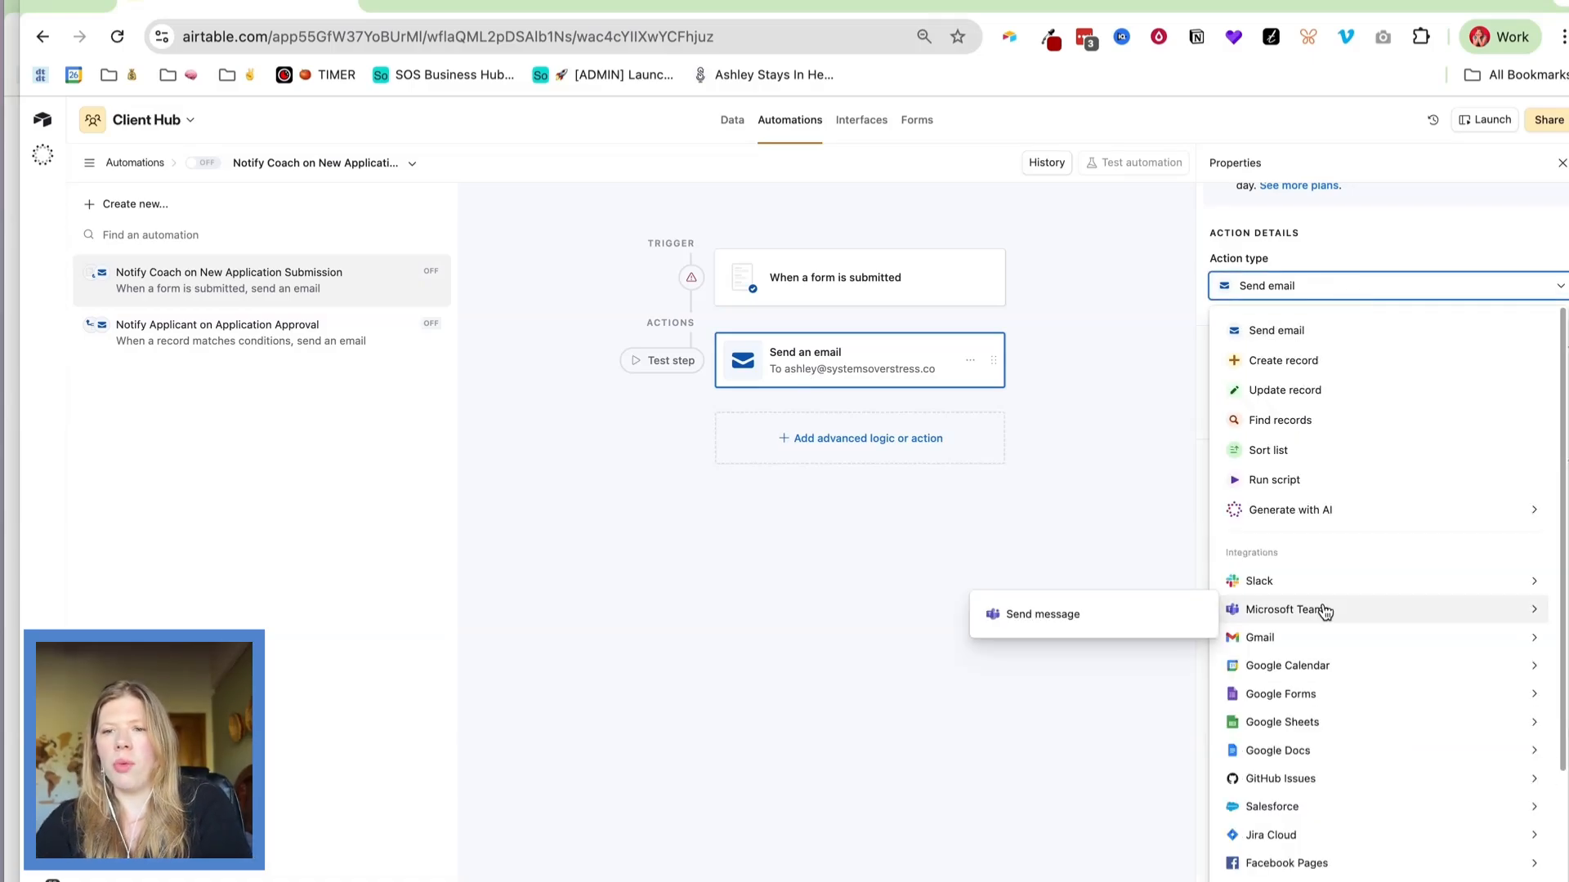
mouse_move(1290, 638)
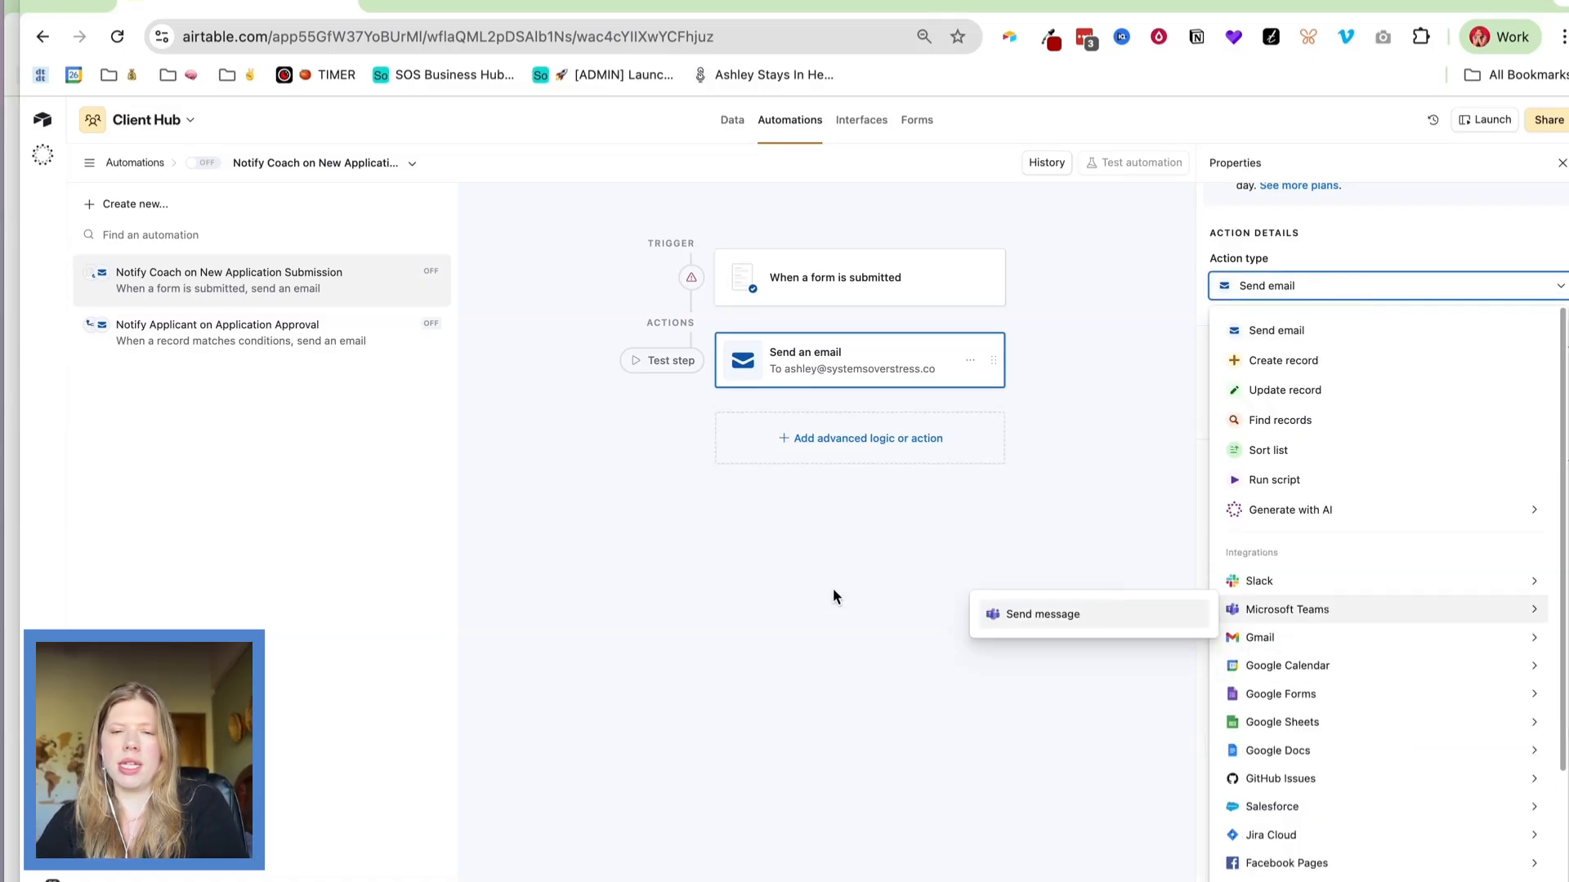
left_click(1036, 394)
Widen the email action's properties and read its subject and full message, including the inserted applicant fields and application link.
scroll(1291, 719, "down", 3)
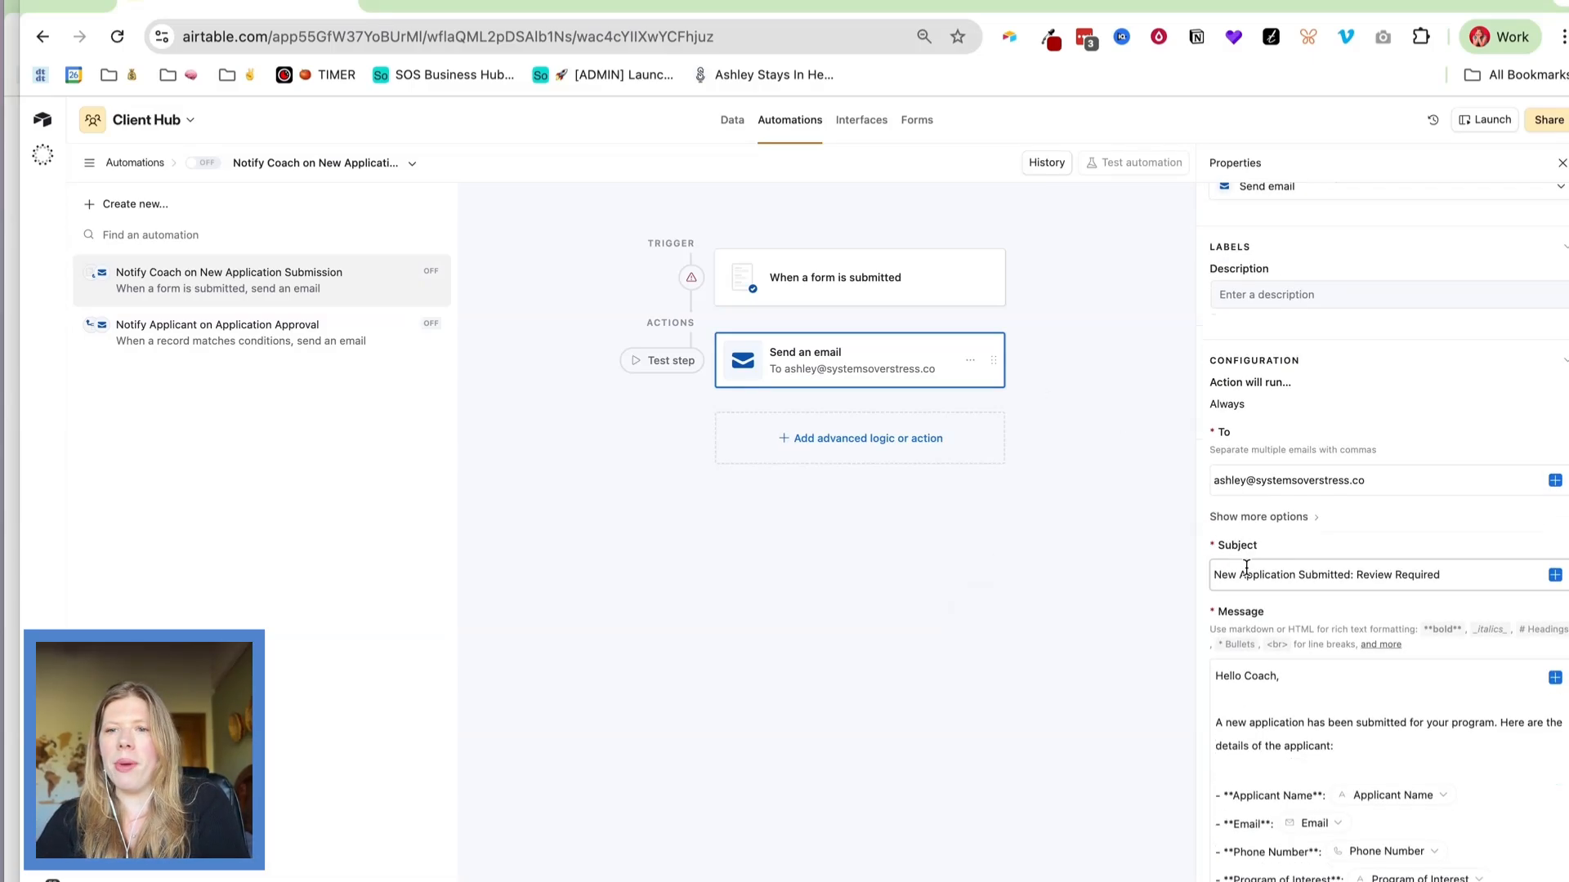
left_click_drag(1197, 570, 817, 582)
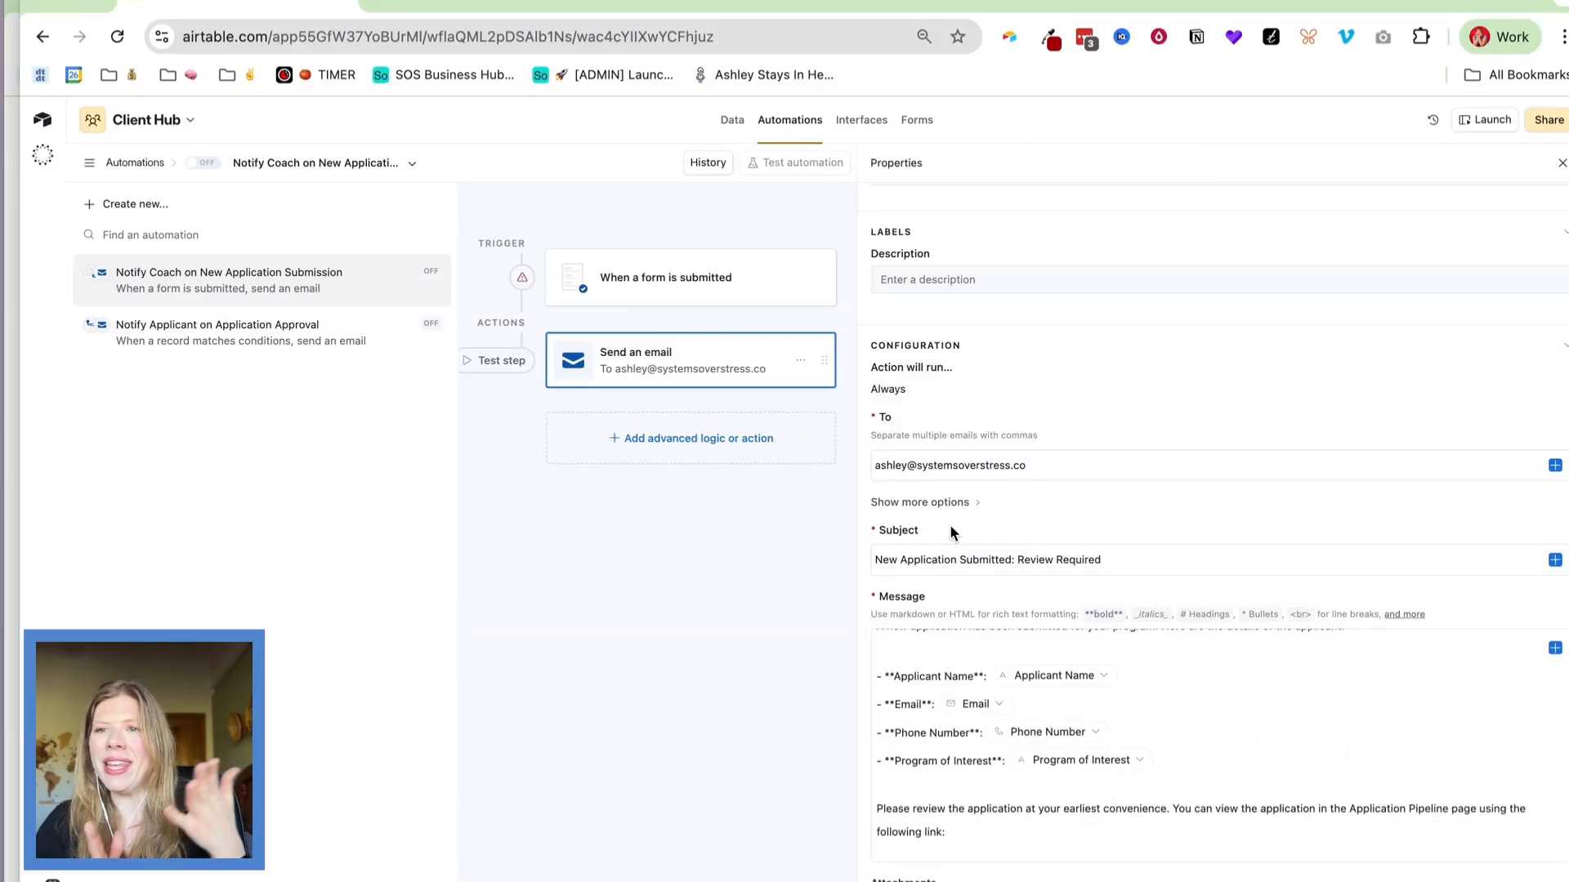
scroll(949, 533, "down", 1)
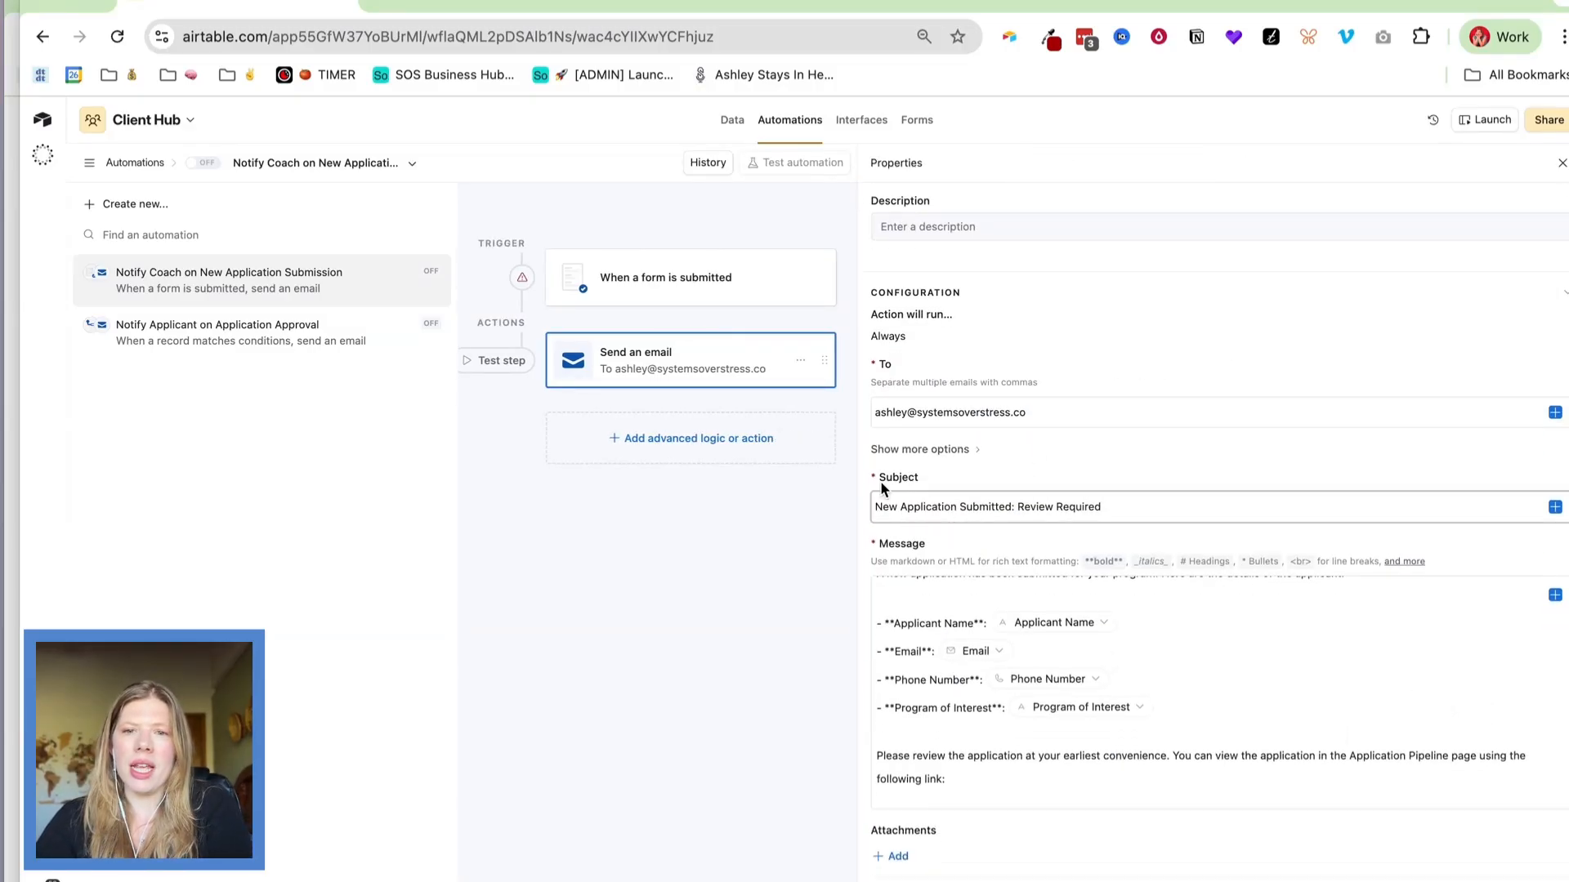
left_click(907, 508)
left_click_drag(875, 507, 968, 508)
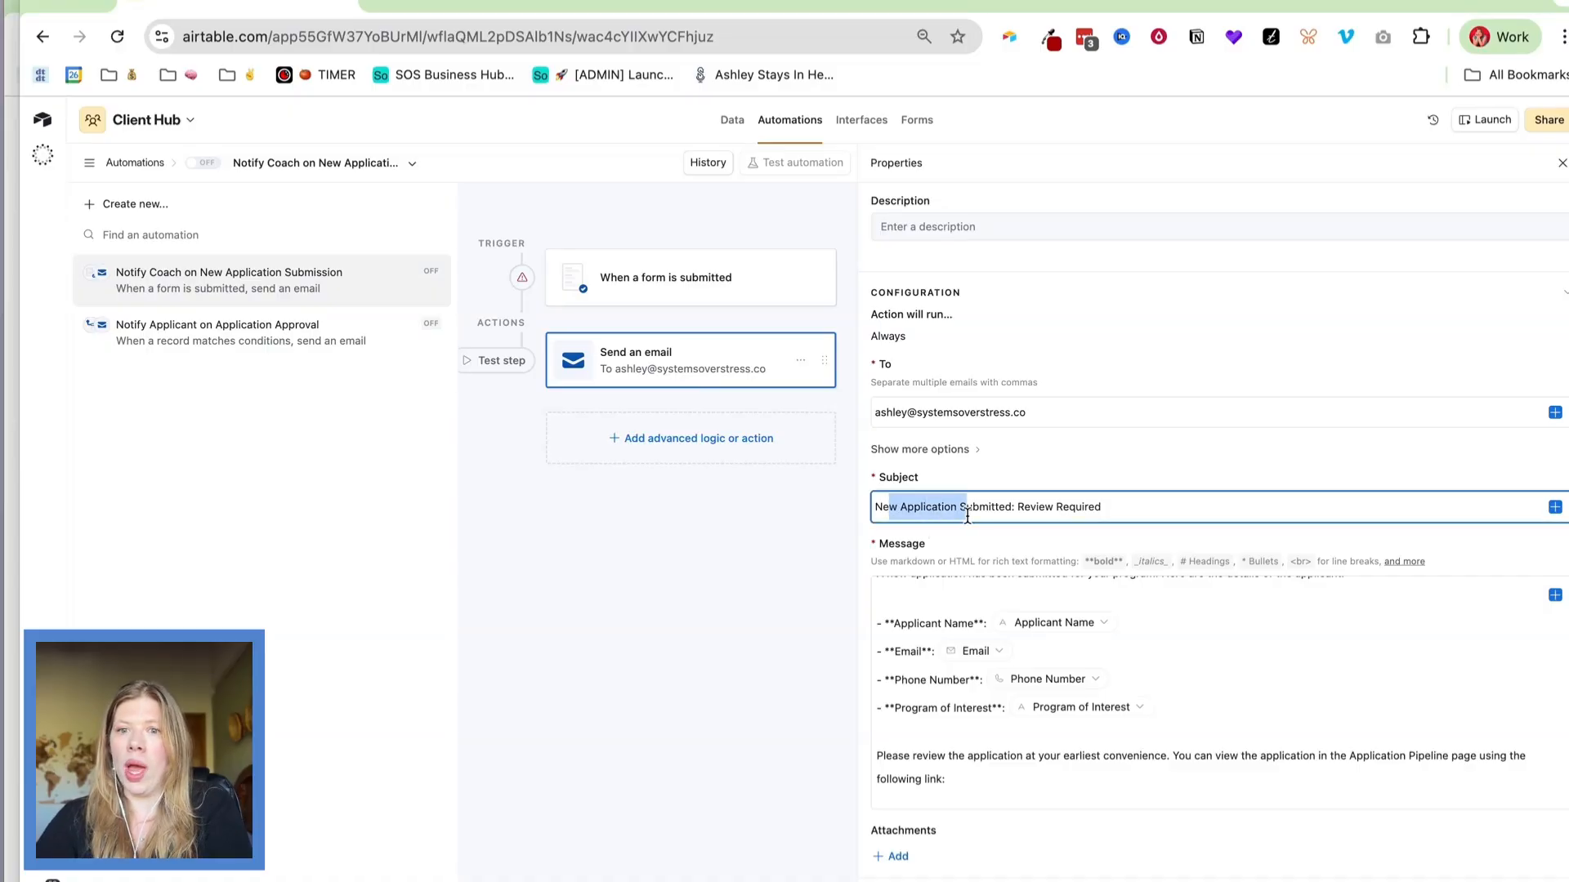
left_click(969, 515)
scroll(899, 736, "up", 2)
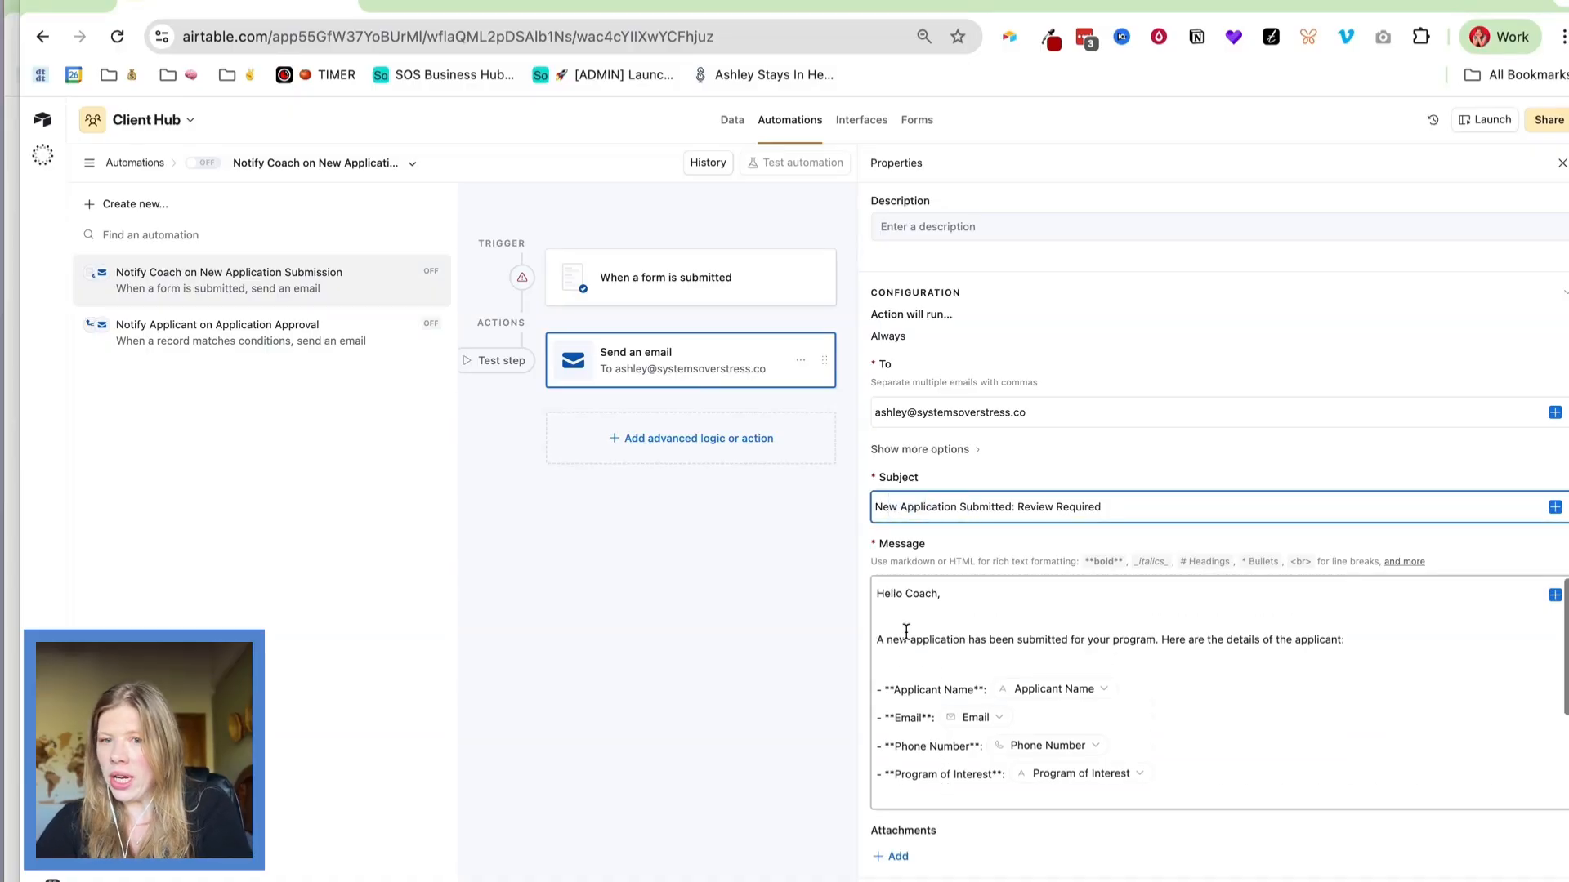
left_click_drag(903, 639, 1116, 639)
left_click(1115, 639)
scroll(1184, 654, "down", 3)
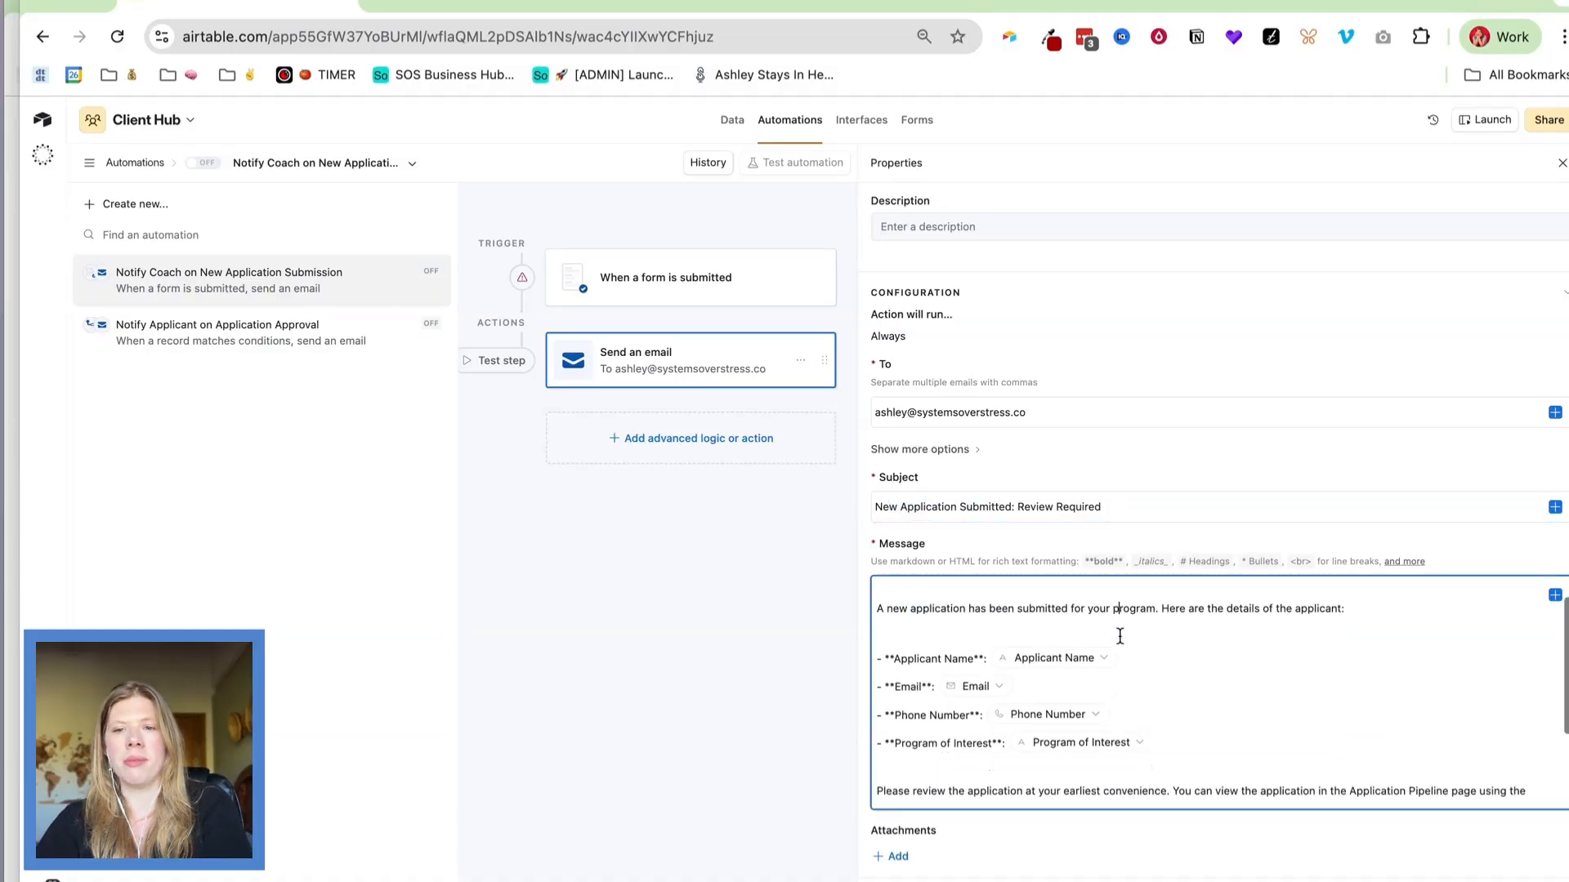
scroll(915, 613, "up", 1)
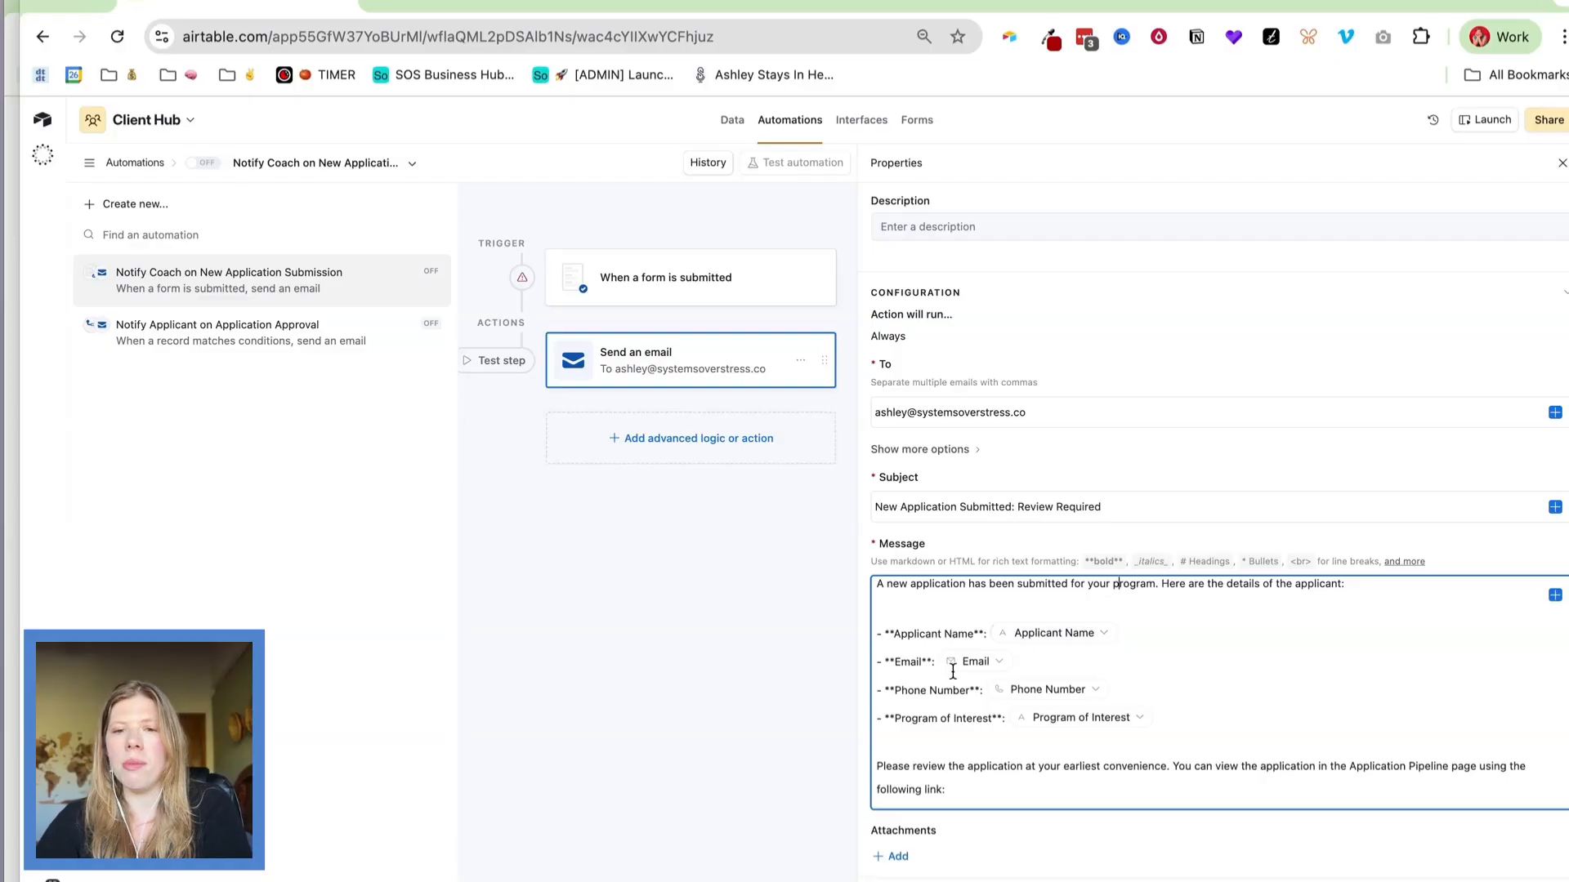
scroll(914, 645, "down", 2)
scroll(956, 640, "down", 1)
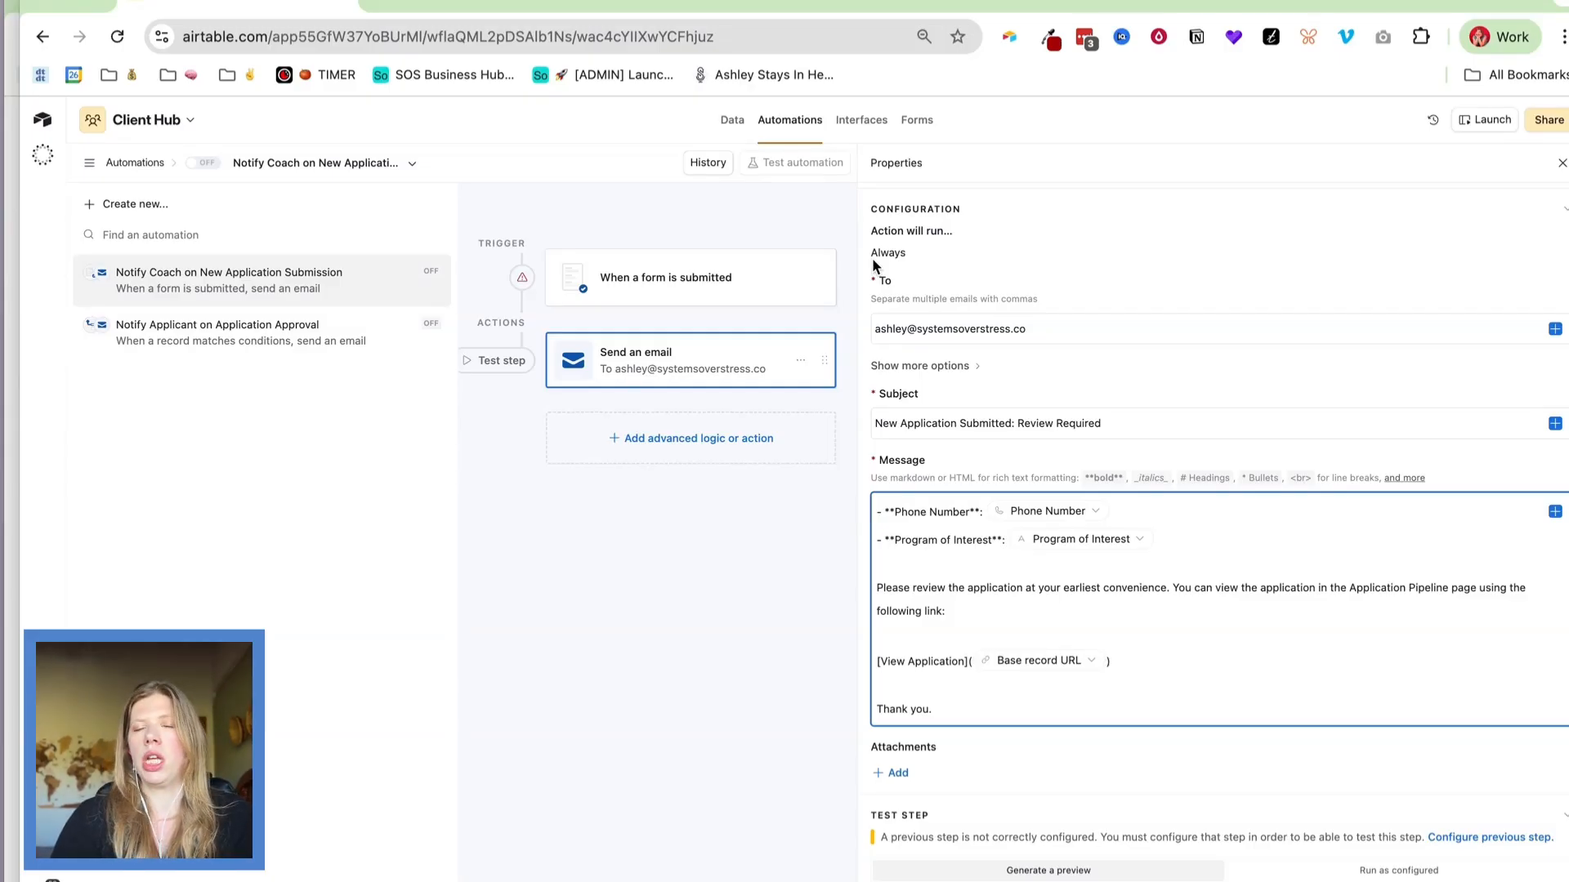
View the Program Application Form in the base's forms area and show the list of forms.
left_click(911, 131)
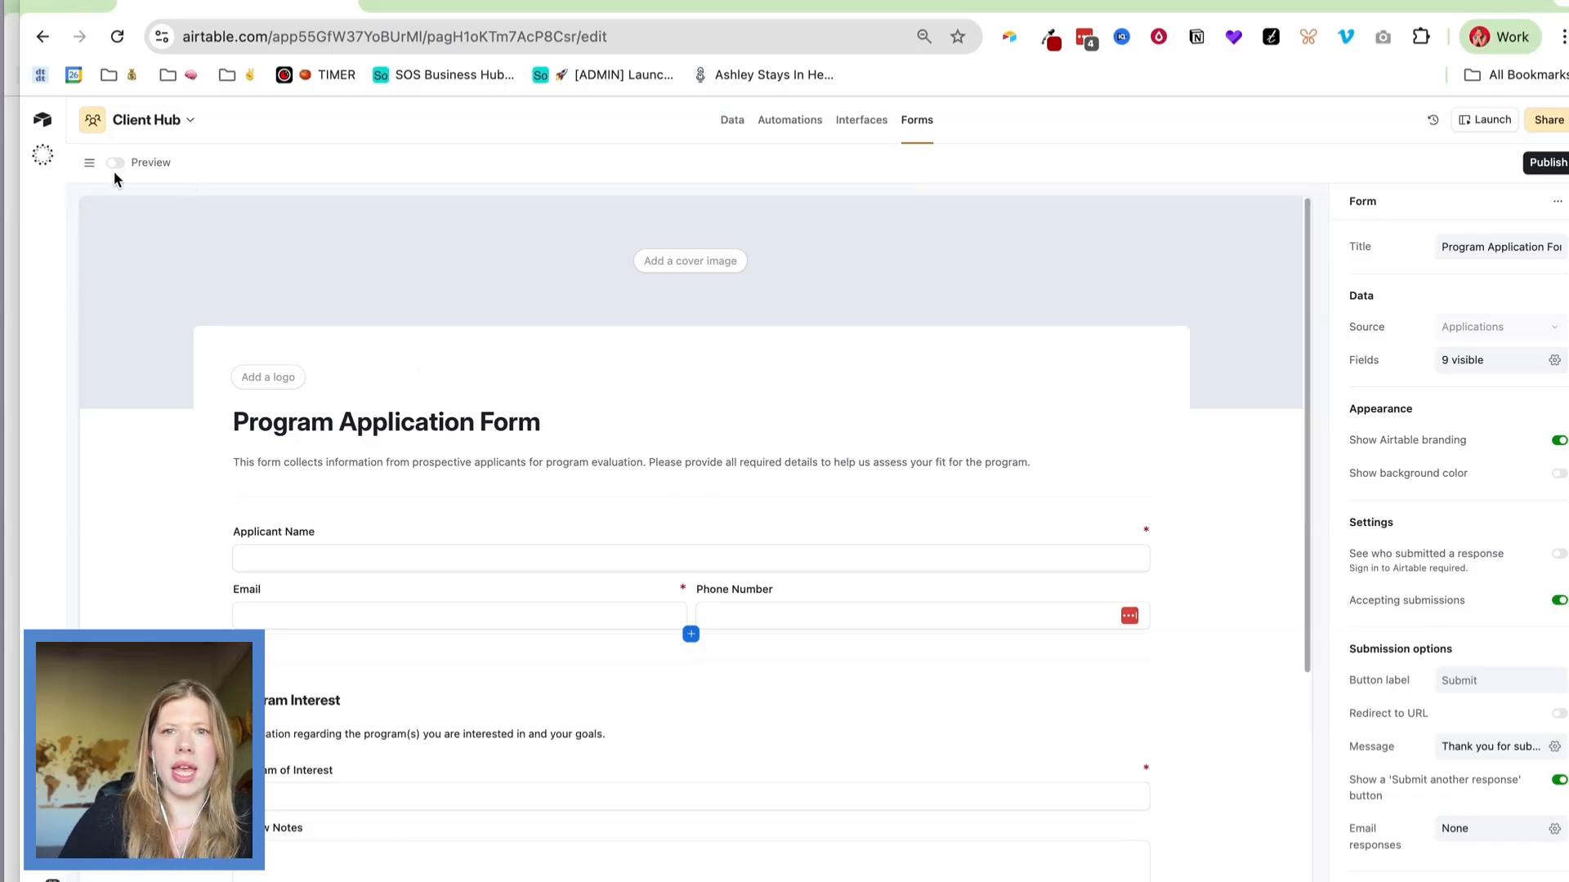
left_click(89, 163)
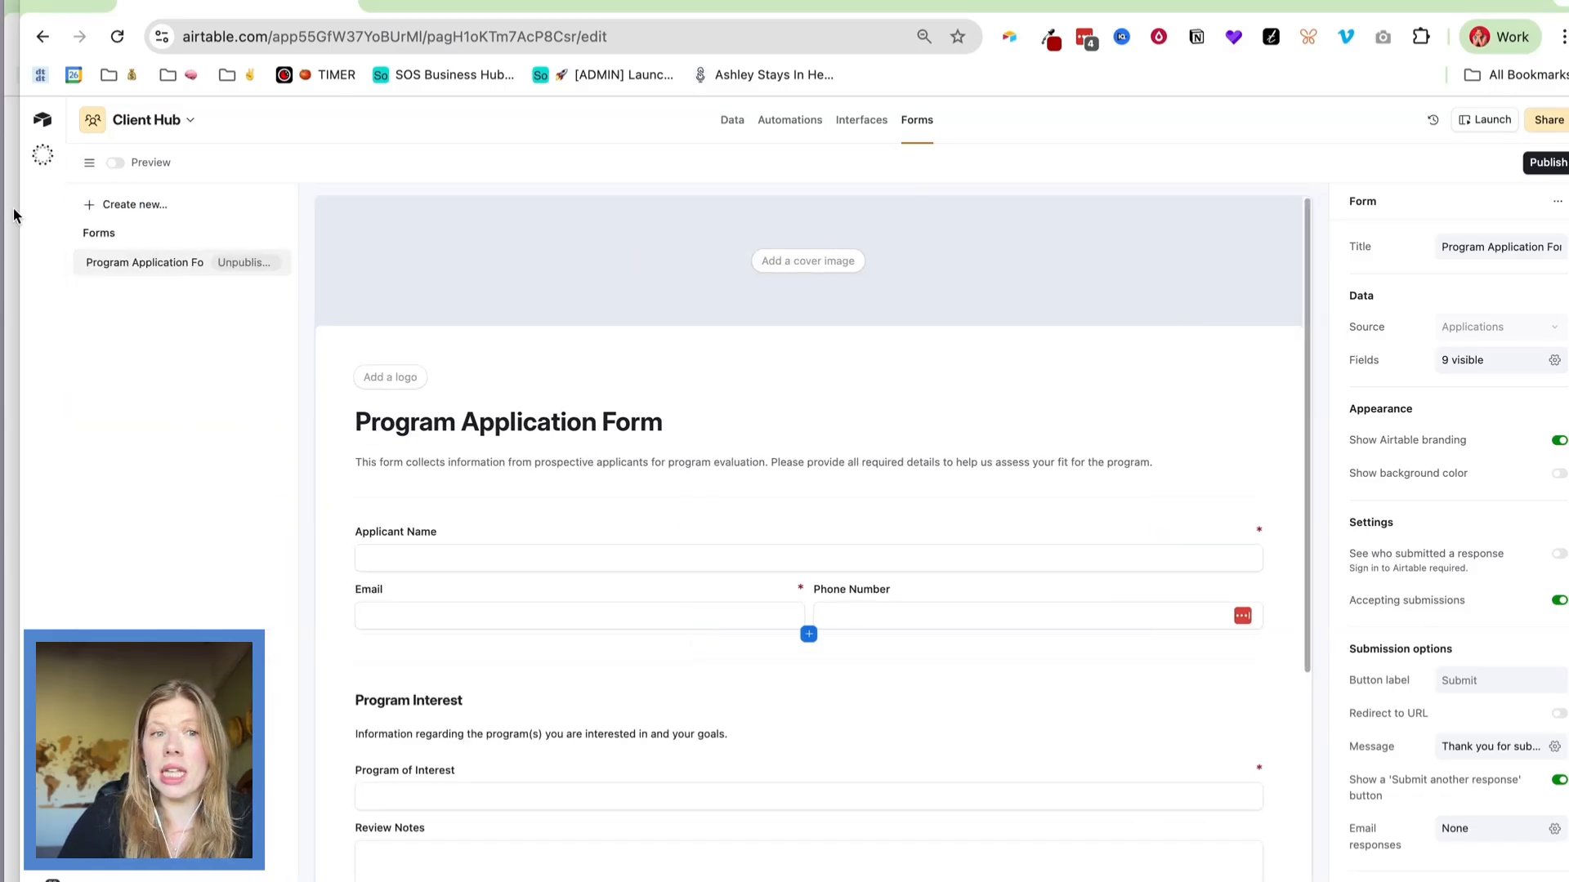
Switch to the Notion Client Hub and add a Form view to the Applications database, auto-creating 5 questions from existing properties.
key("super+grave")
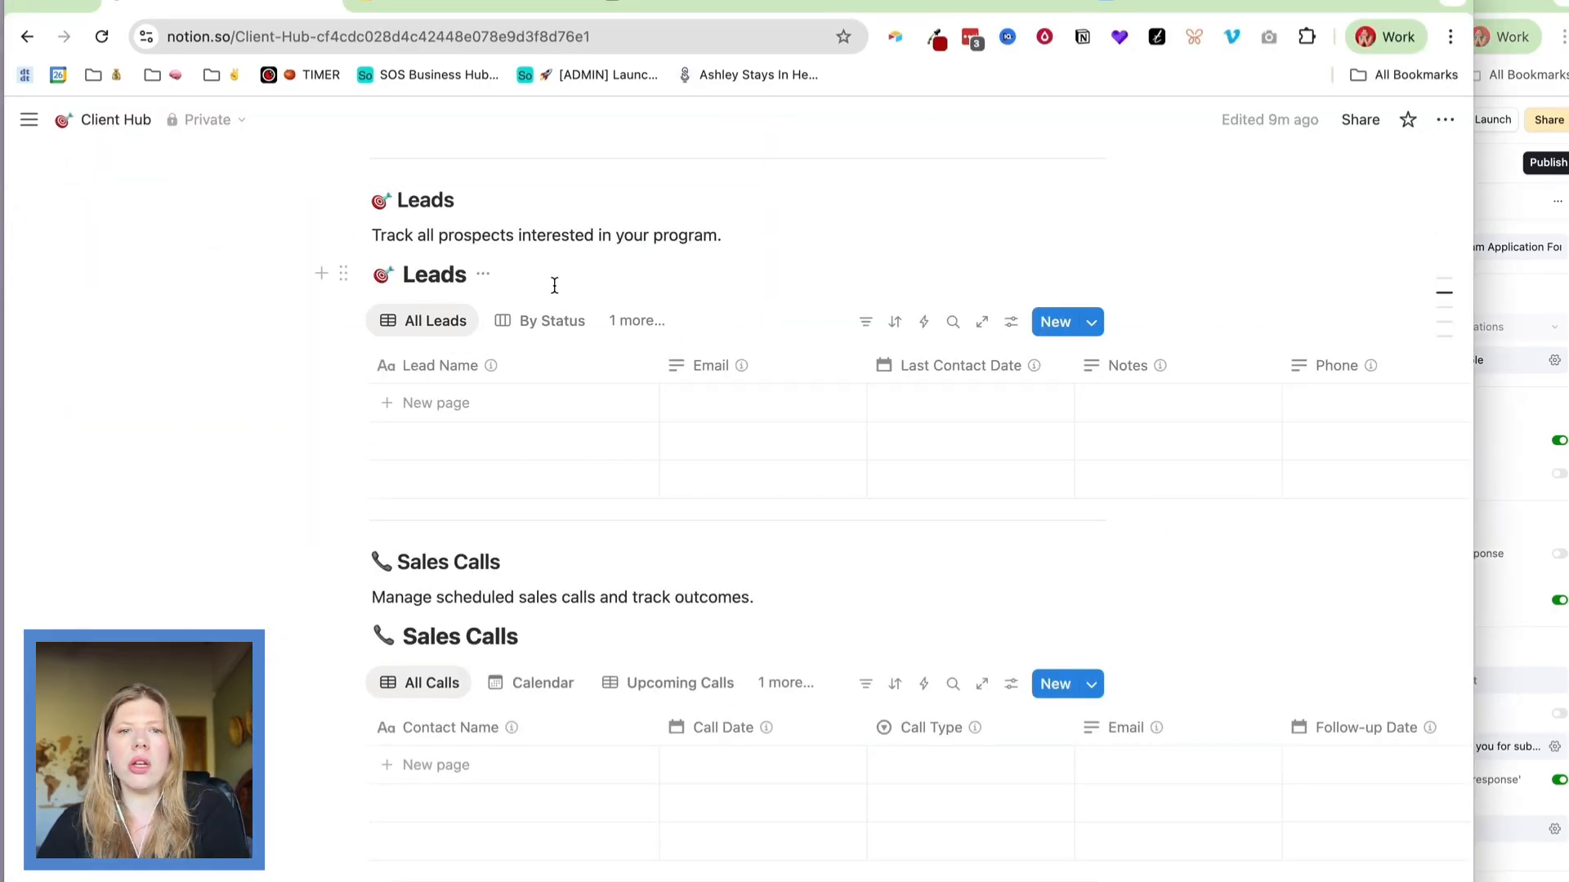
scroll(620, 281, "up", 10)
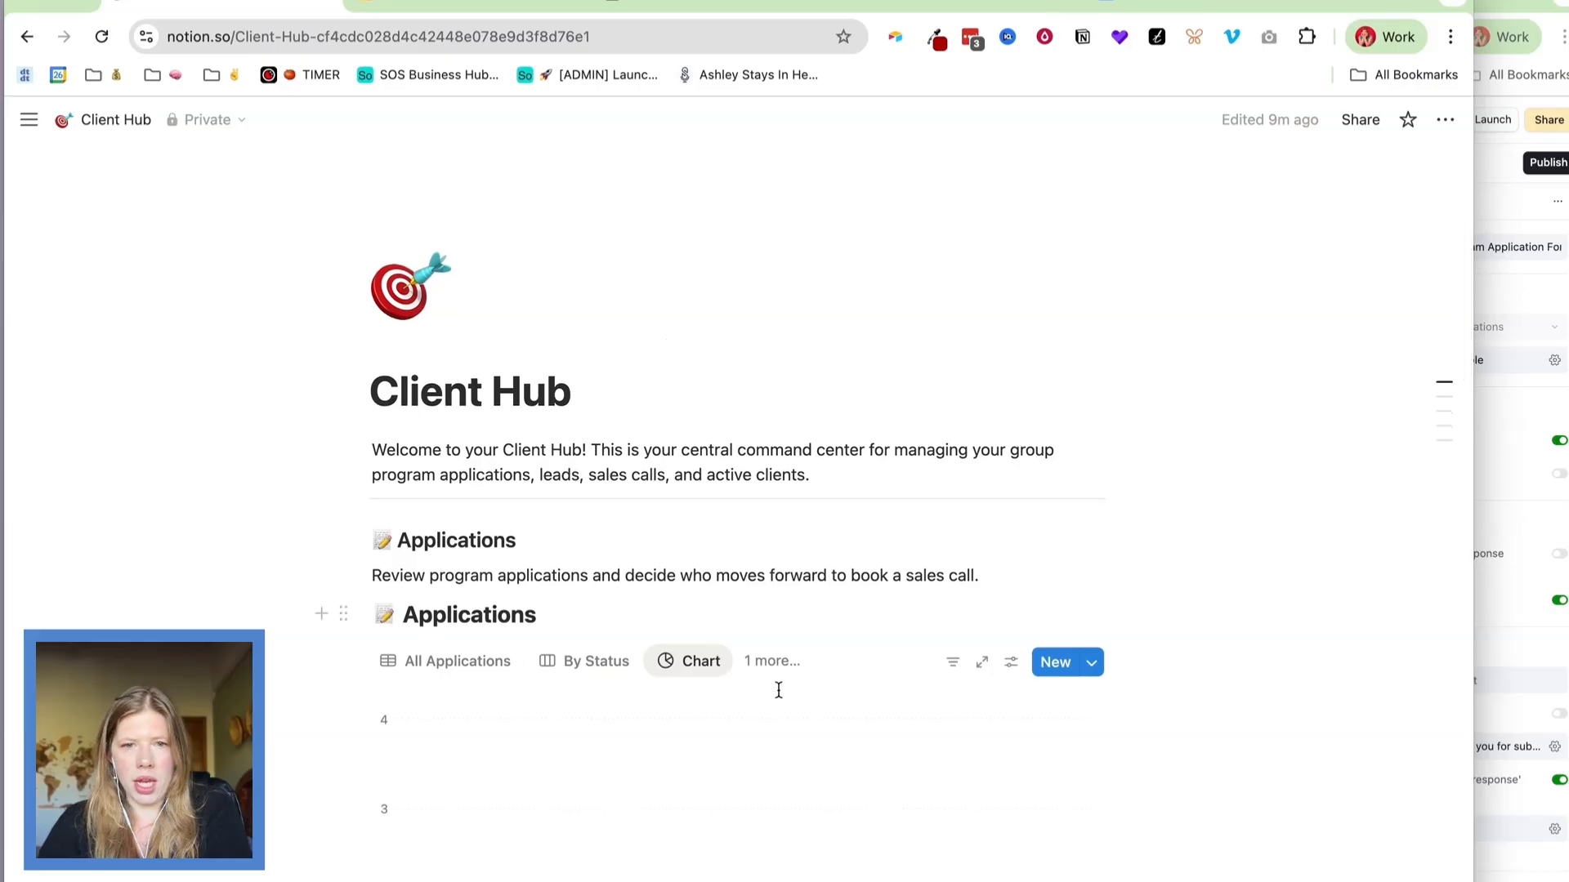
left_click(774, 675)
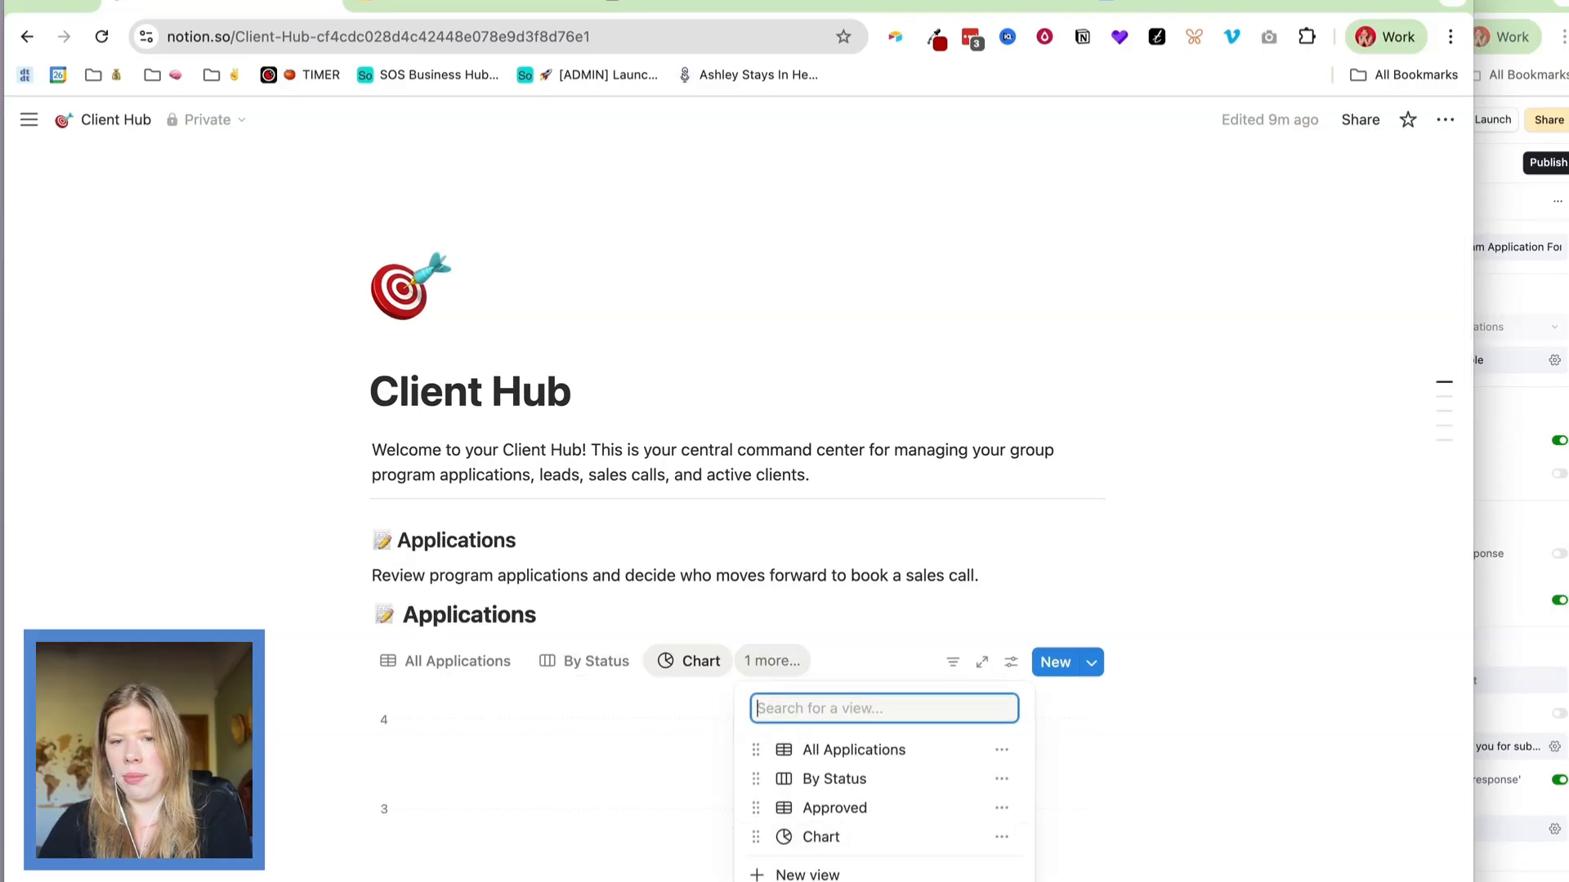
left_click(785, 875)
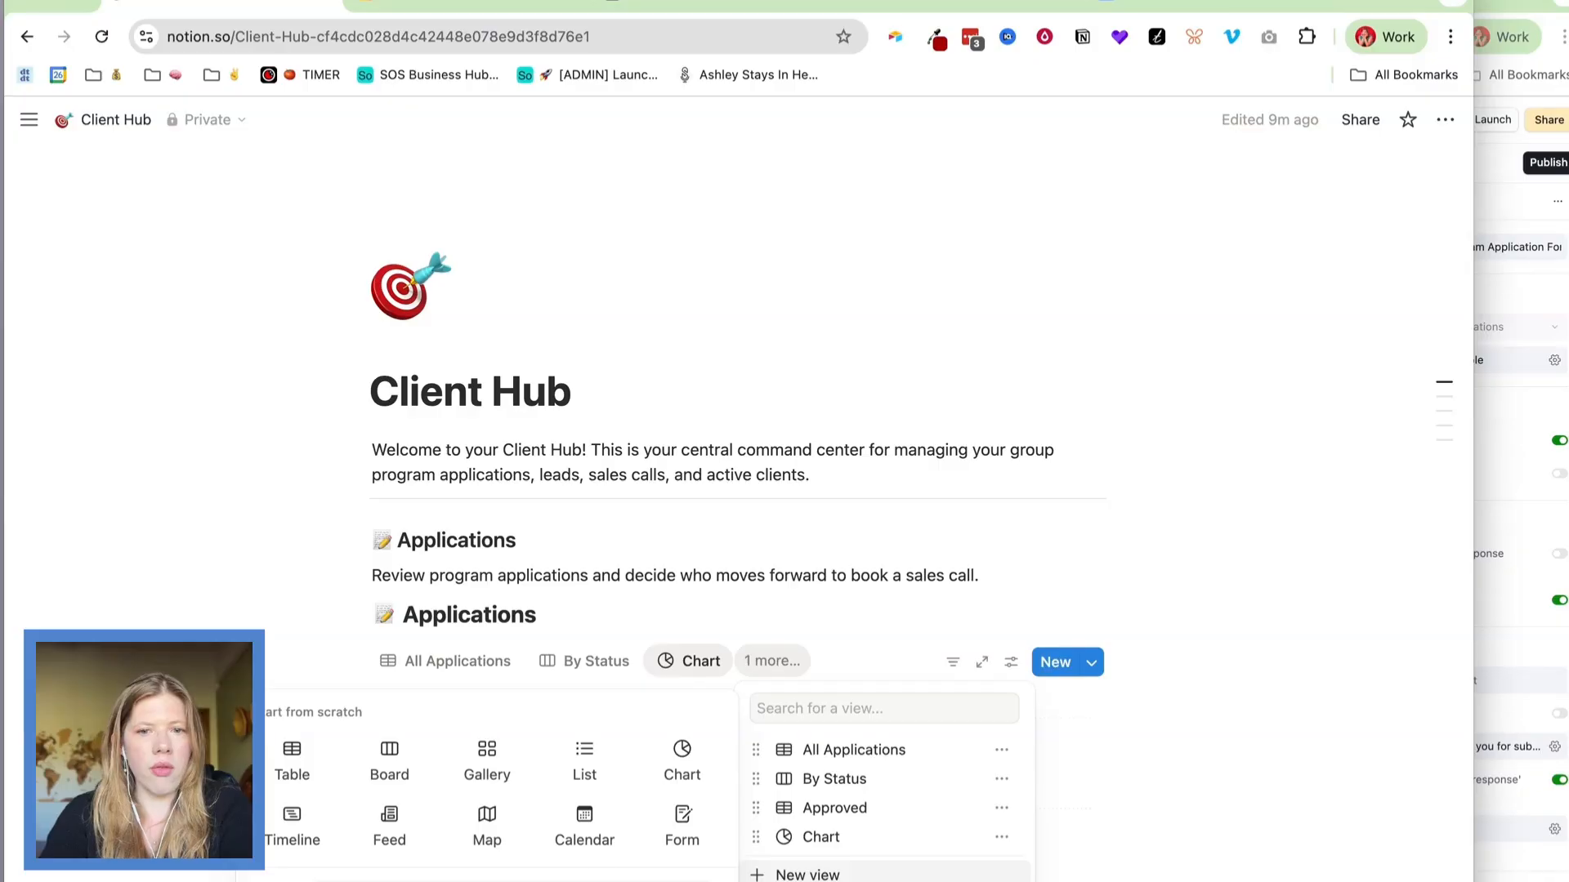
left_click(681, 826)
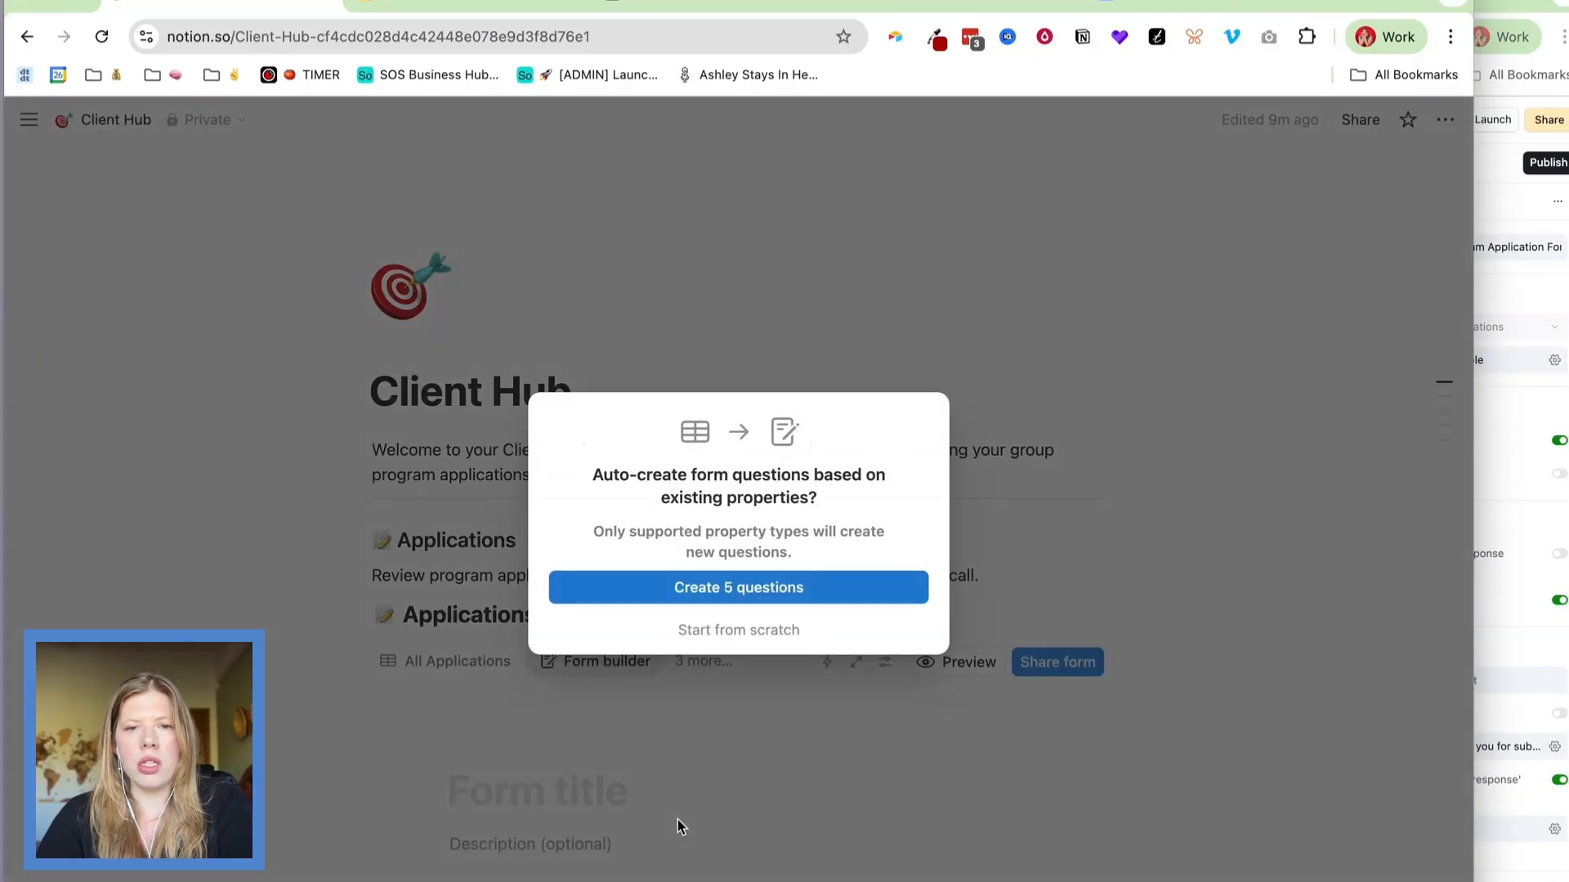
left_click(668, 588)
Title the new application form "Form Application".
scroll(564, 561, "down", 8)
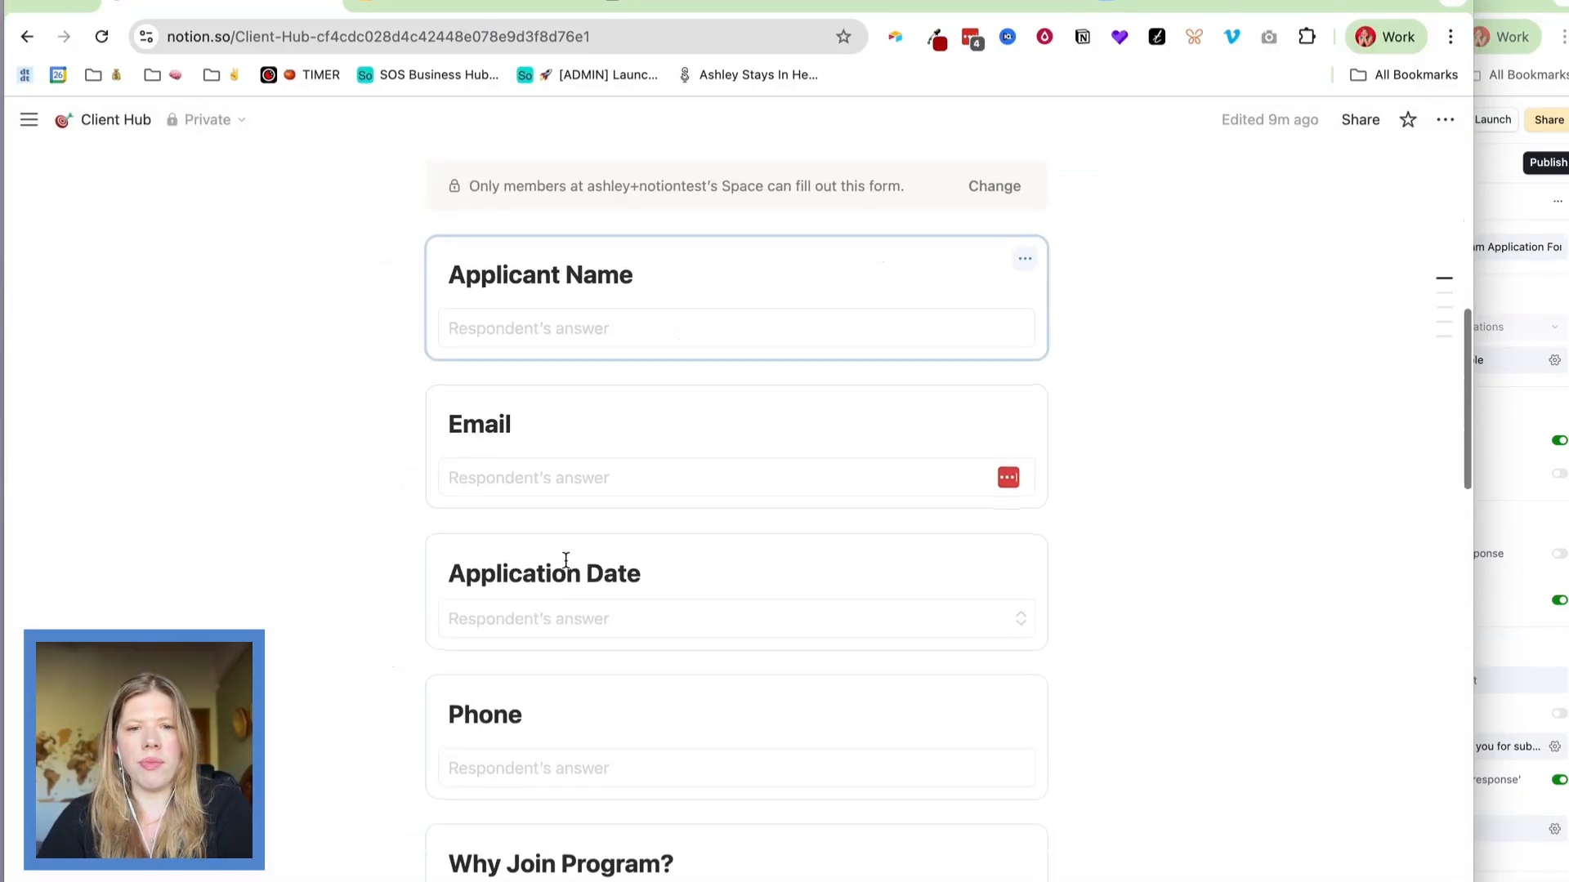
scroll(564, 560, "down", 5)
scroll(242, 487, "up", 10)
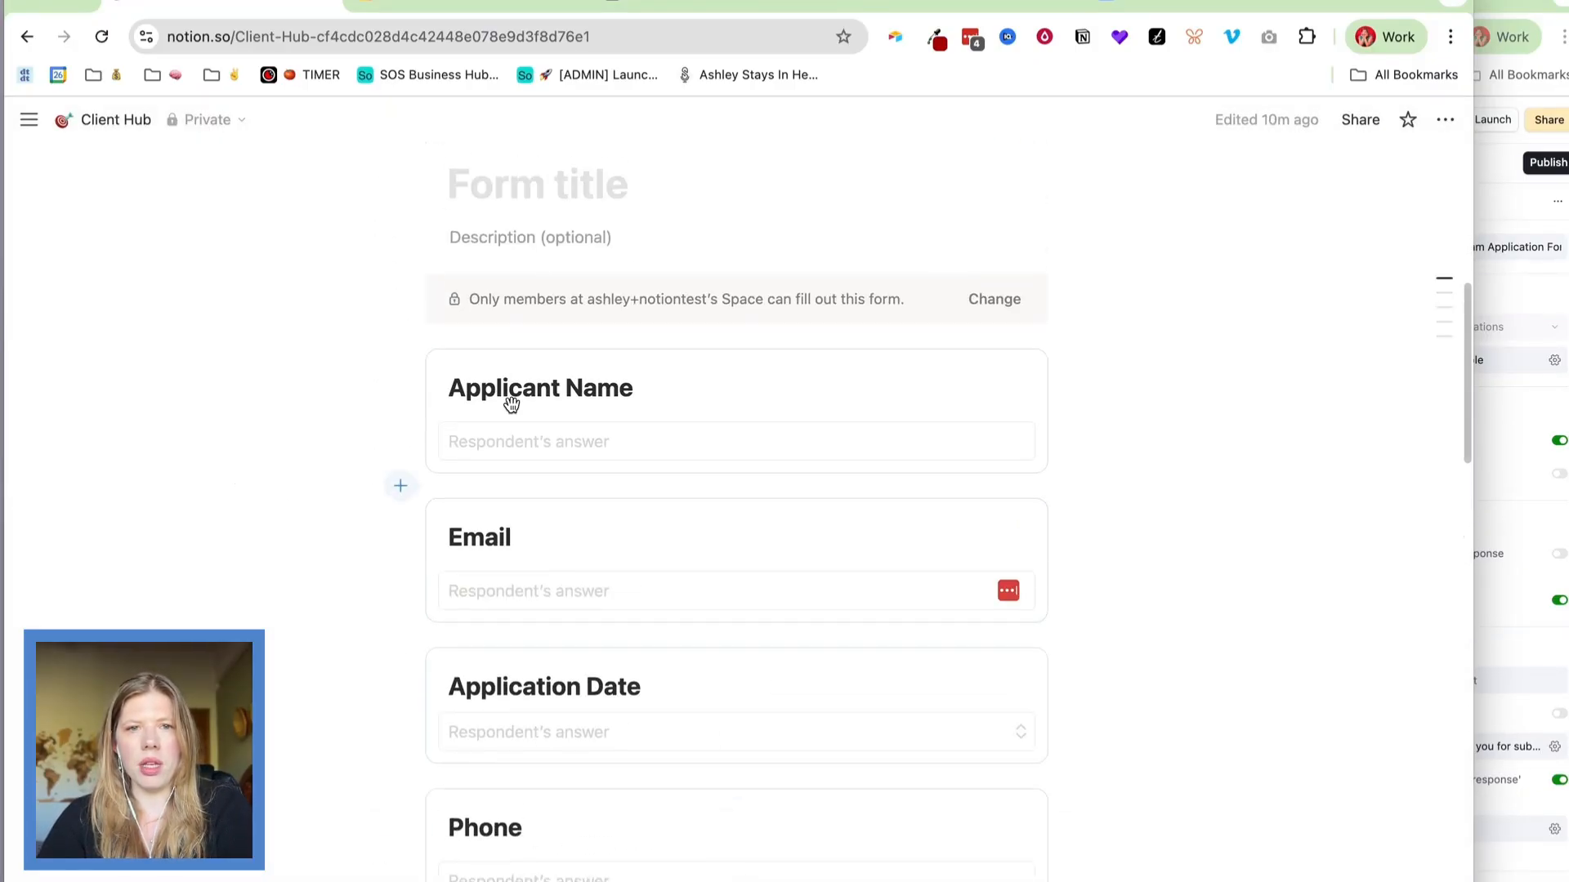
left_click(483, 181)
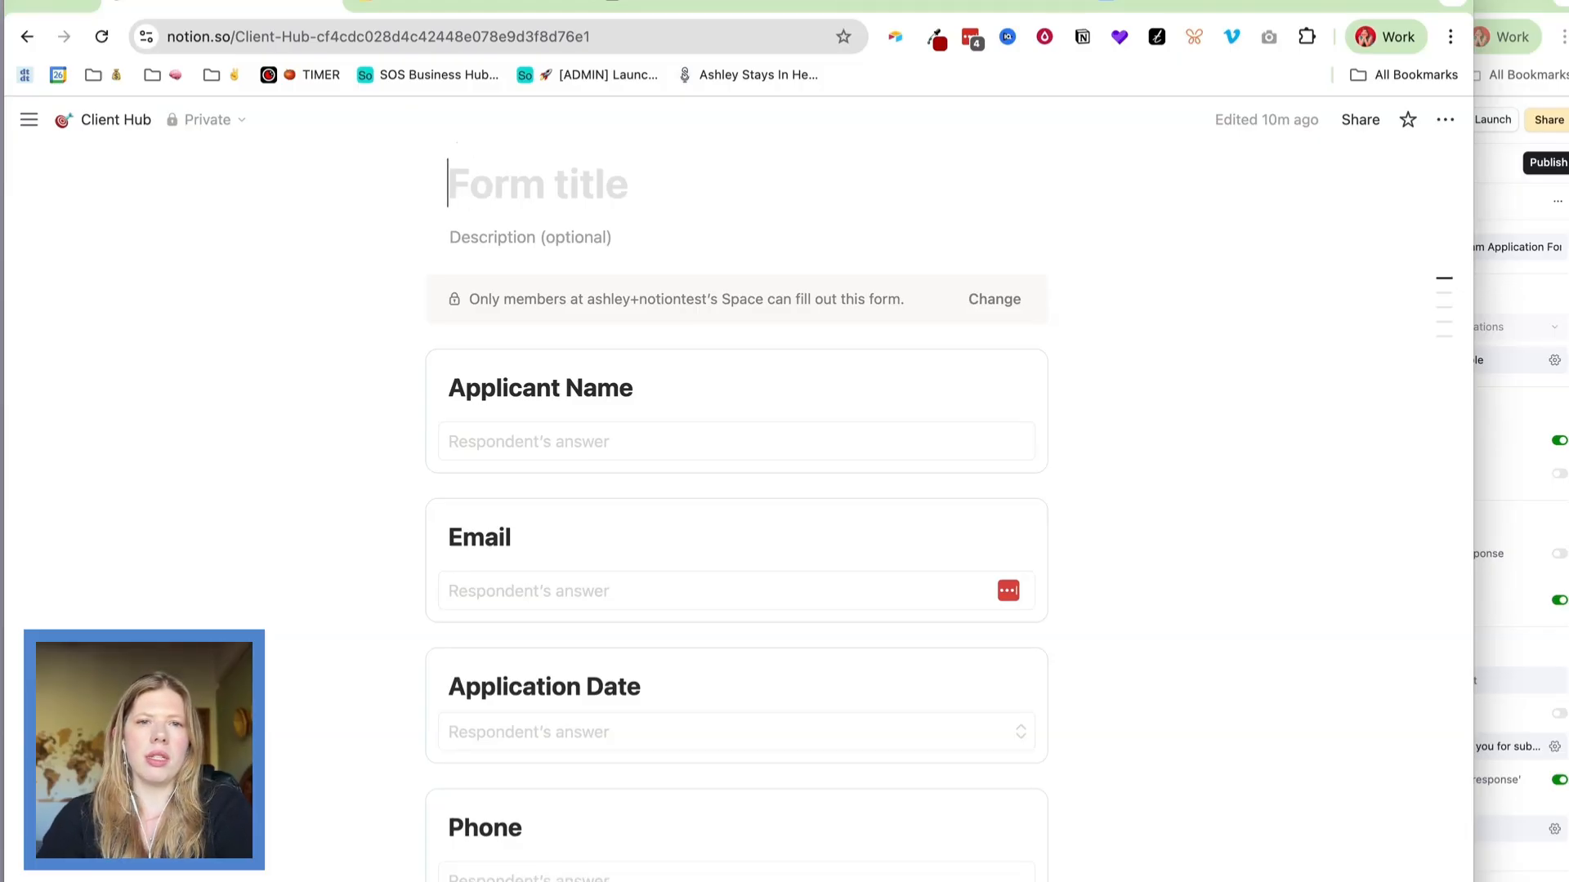
type("Form Applicatio")
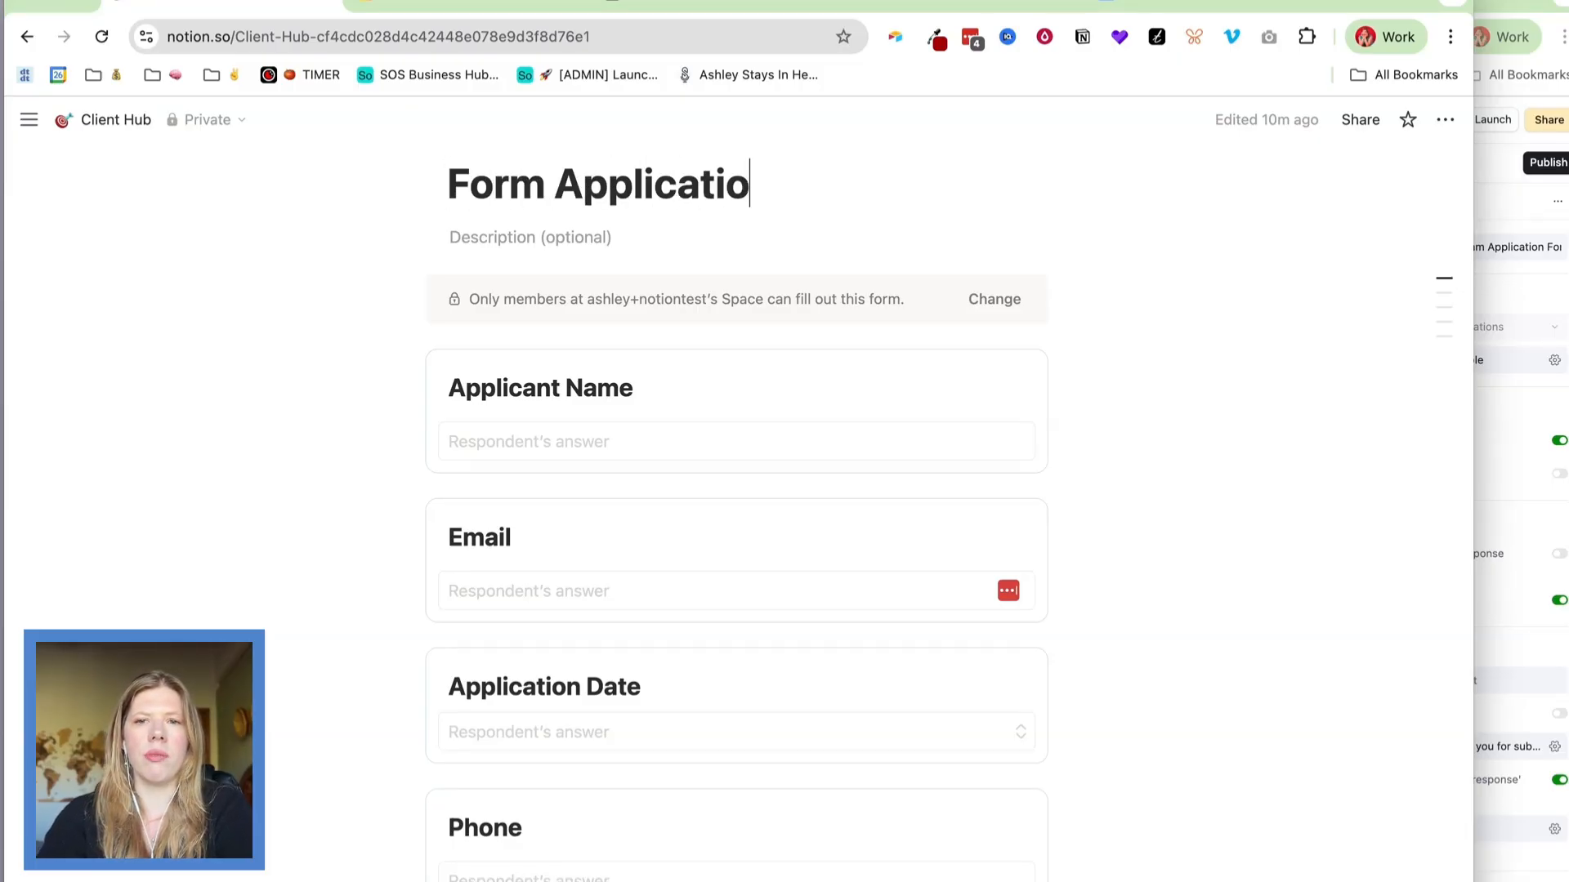
type("n")
View the Applicant Name question's options, close them, and look through the form's remaining auto-created questions.
left_click(532, 442)
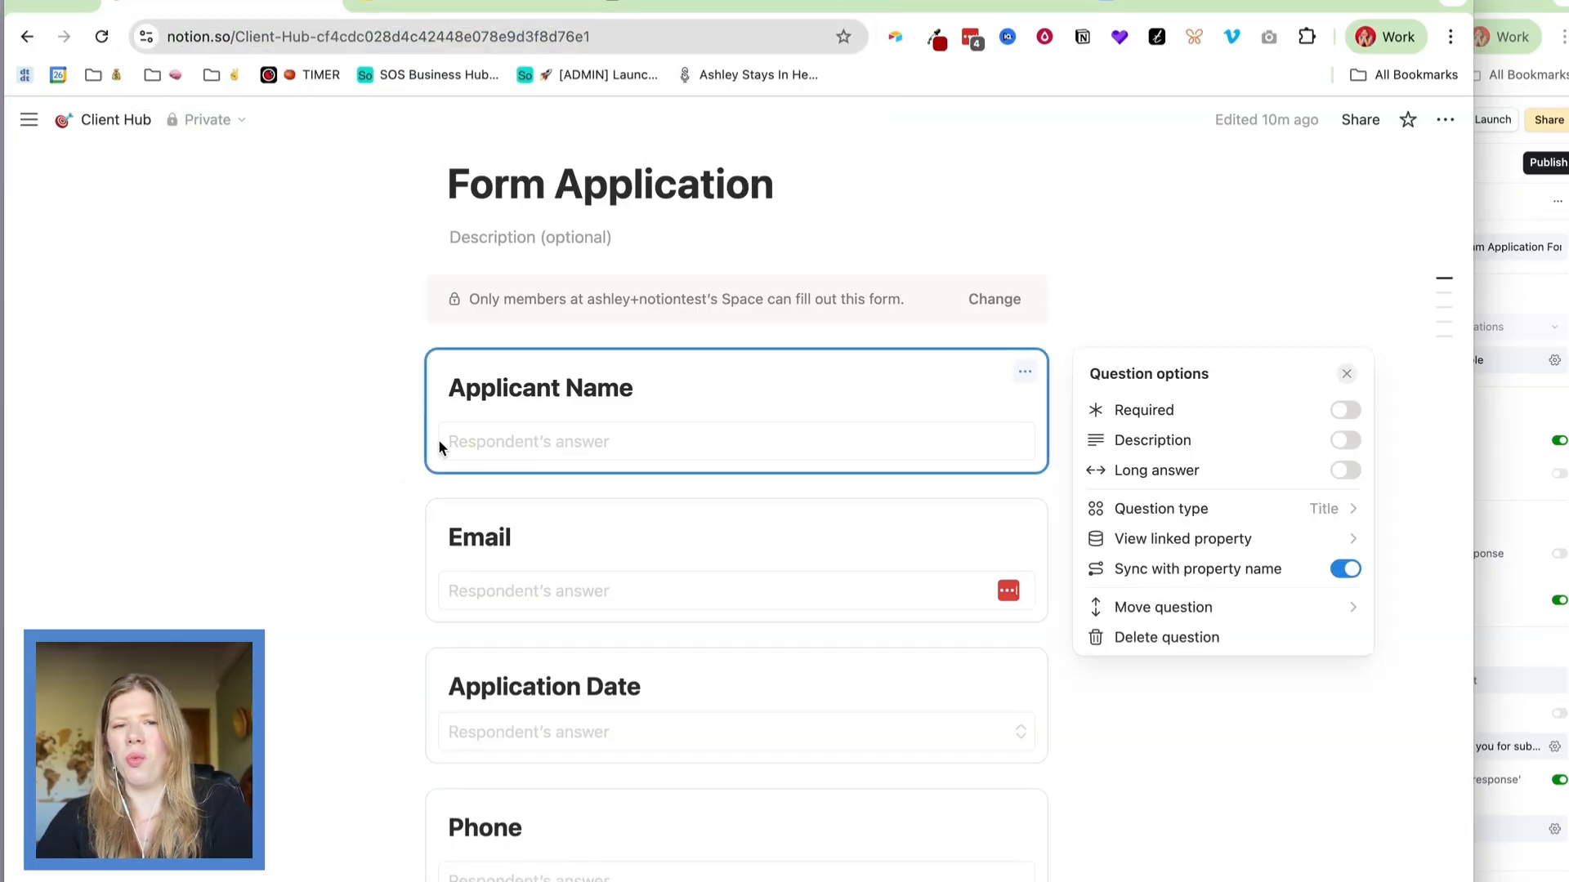
key("Escape")
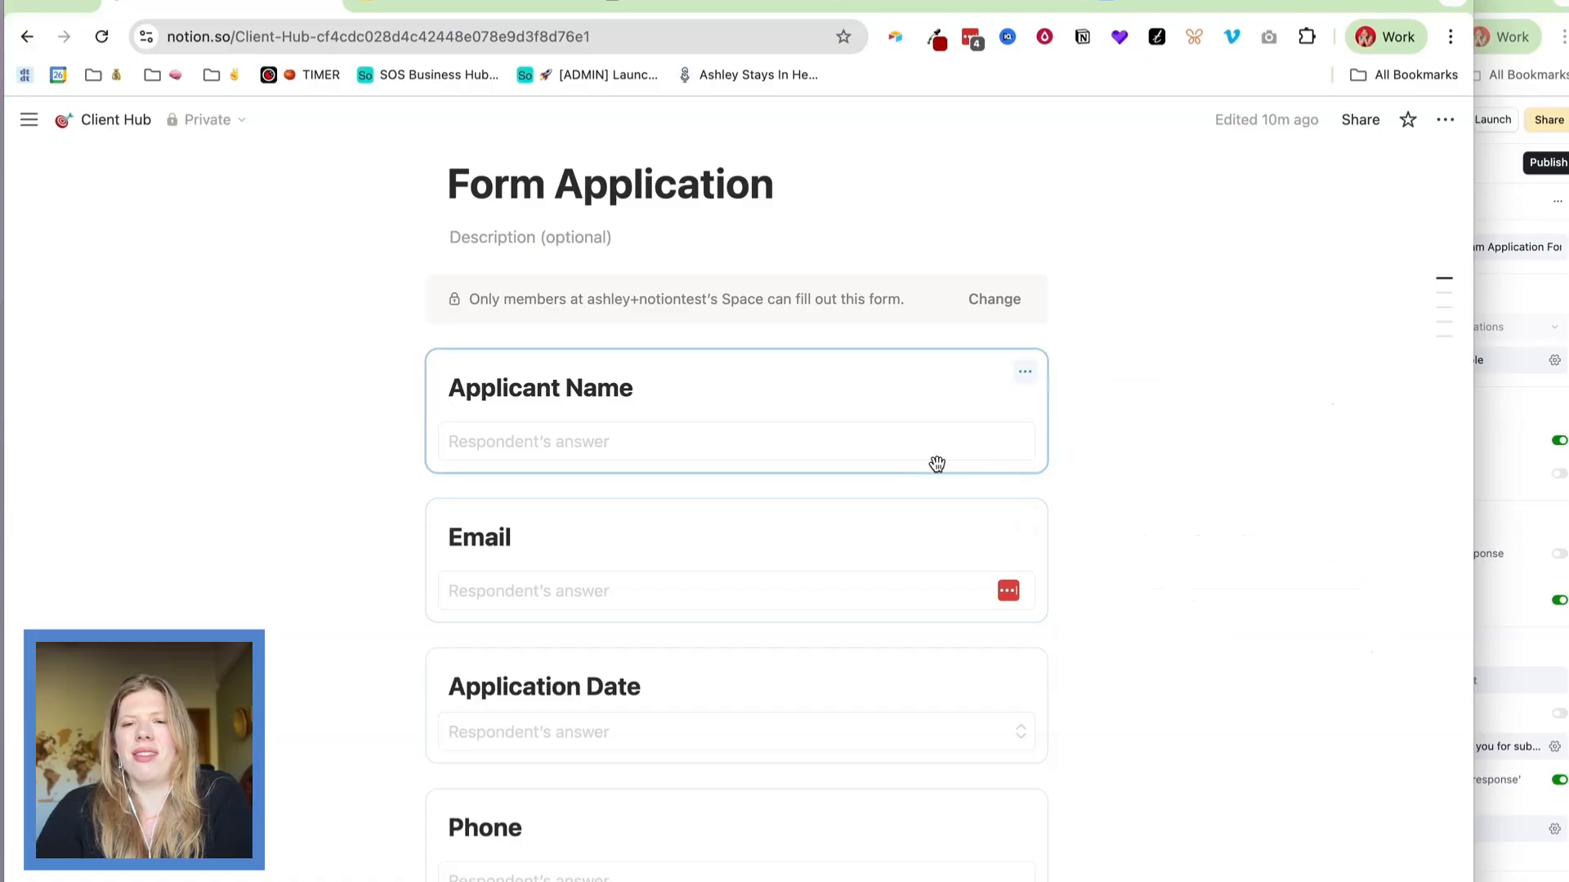
scroll(937, 464, "down", 4)
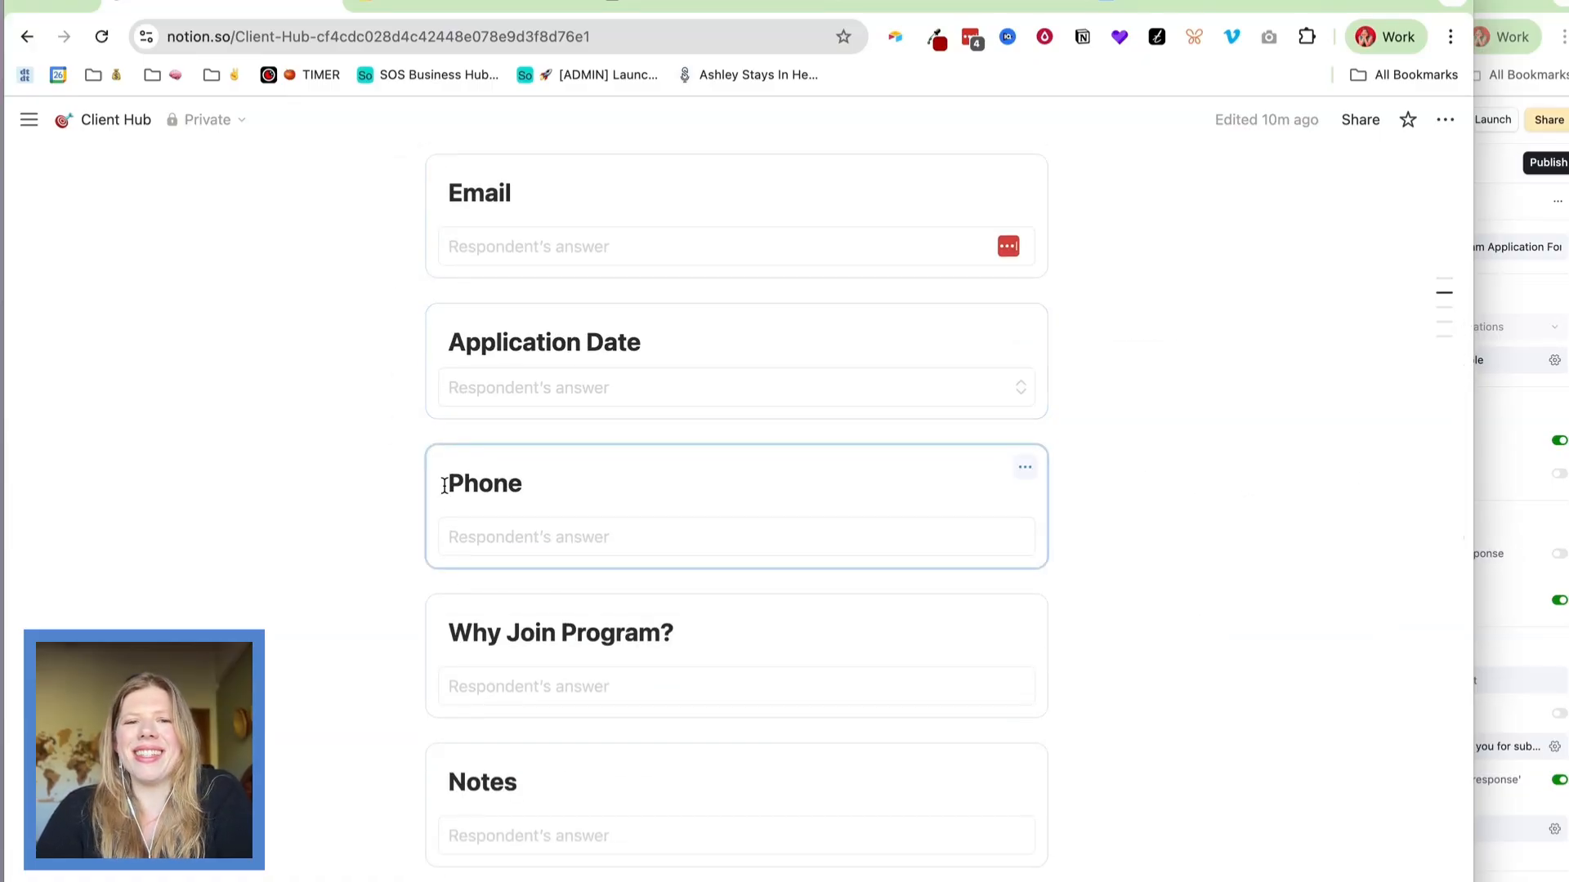
left_click_drag(1008, 455, 1043, 473)
scroll(860, 357, "up", 1)
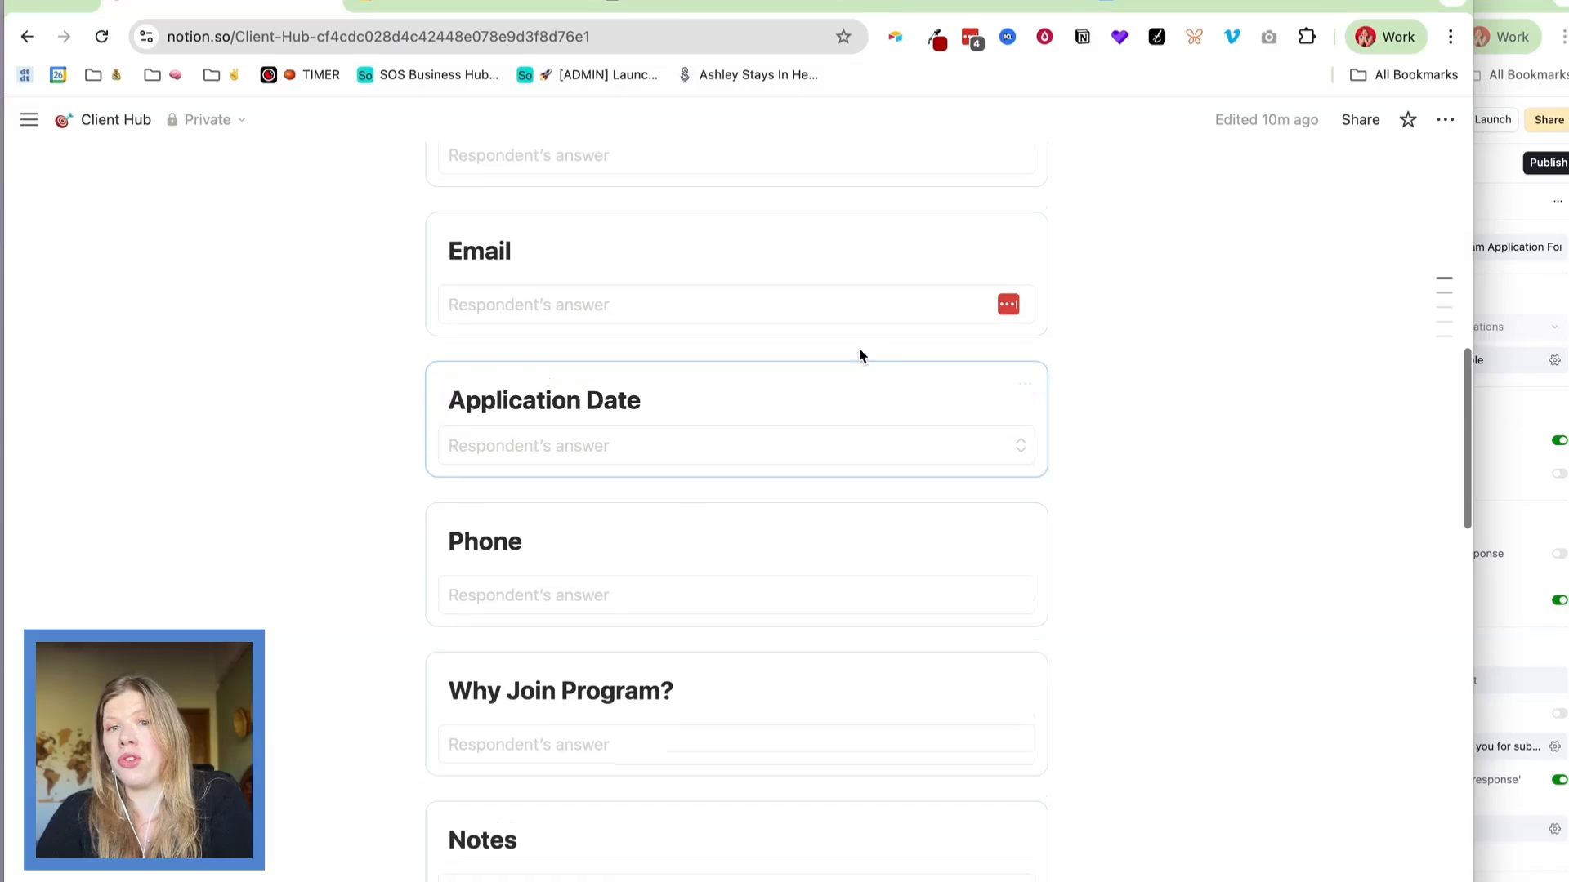
scroll(812, 609, "up", 2)
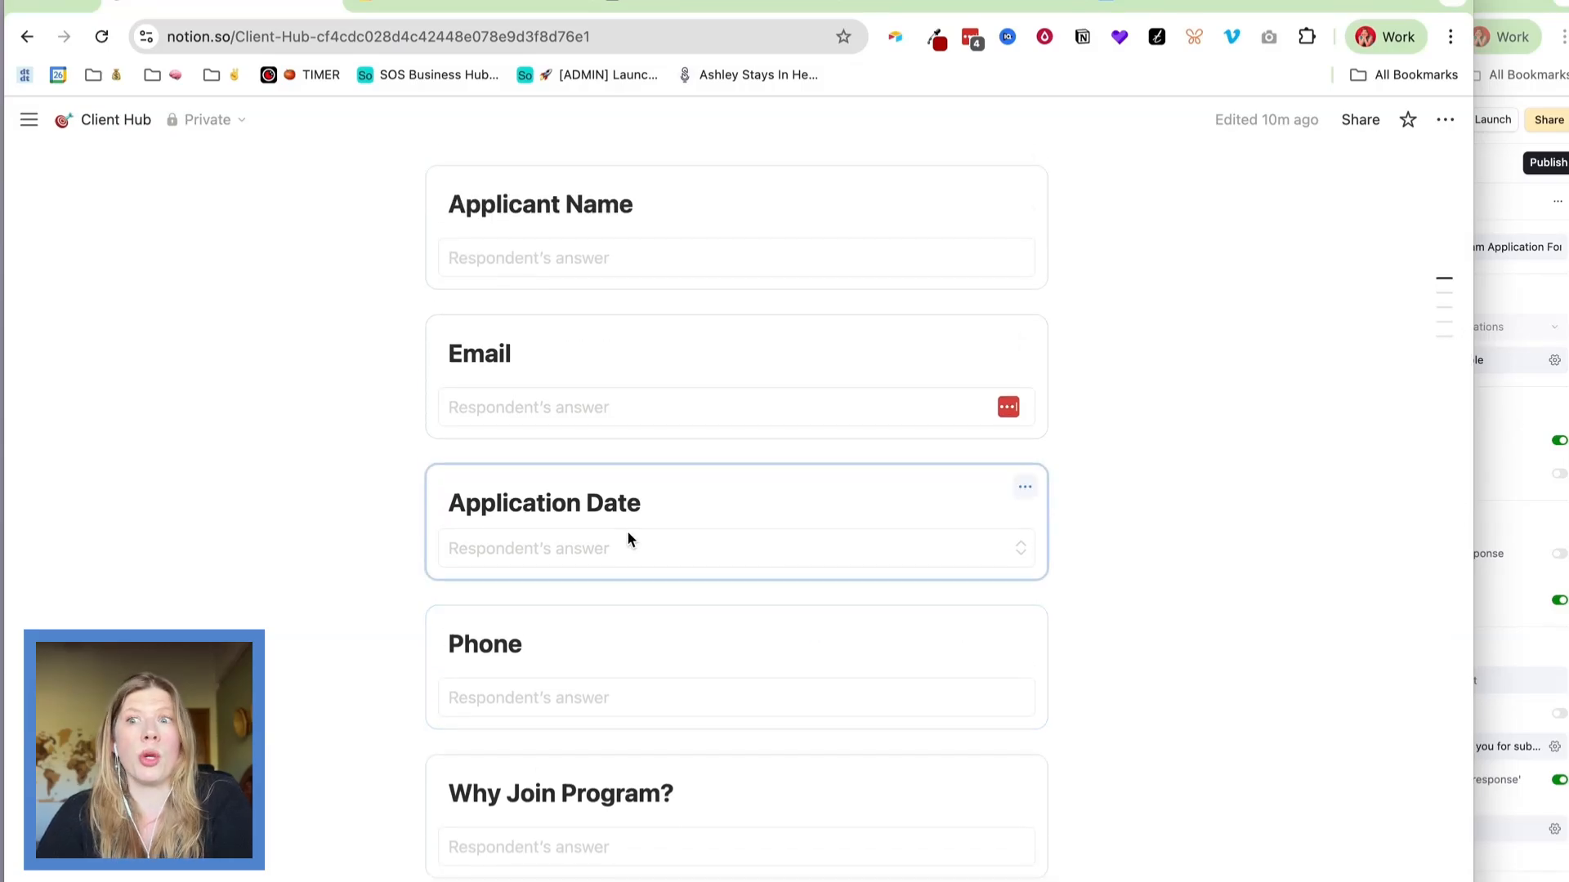
Switch to Airtable's Program Application Form and add the Linked Sales Call field beside Phone Number in the first group.
left_click(1510, 255)
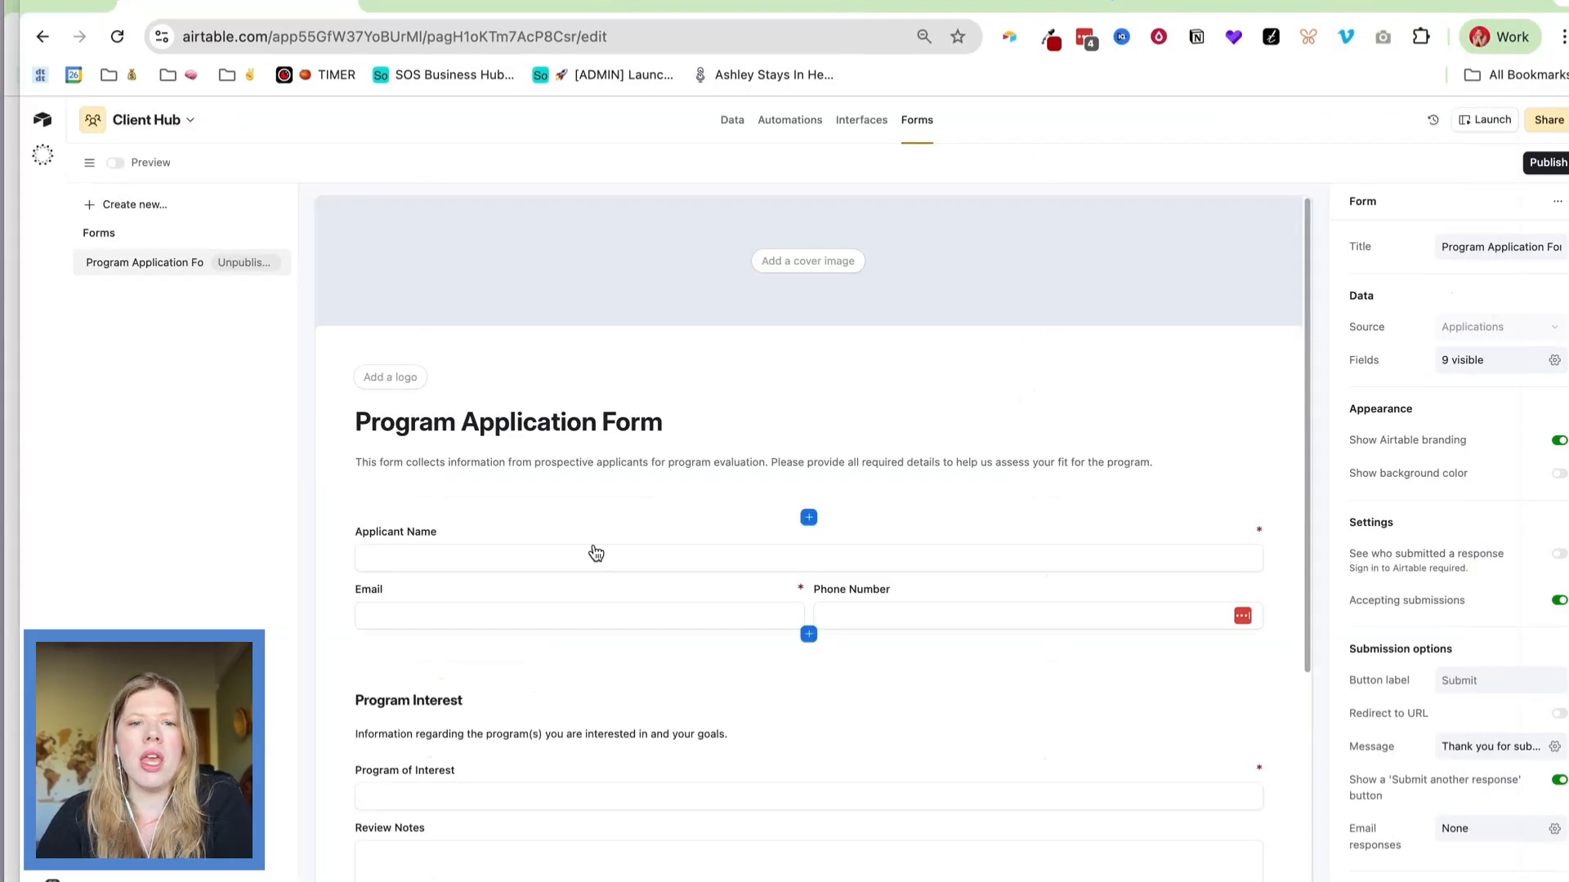
scroll(564, 457, "down", 2)
scroll(497, 316, "up", 1)
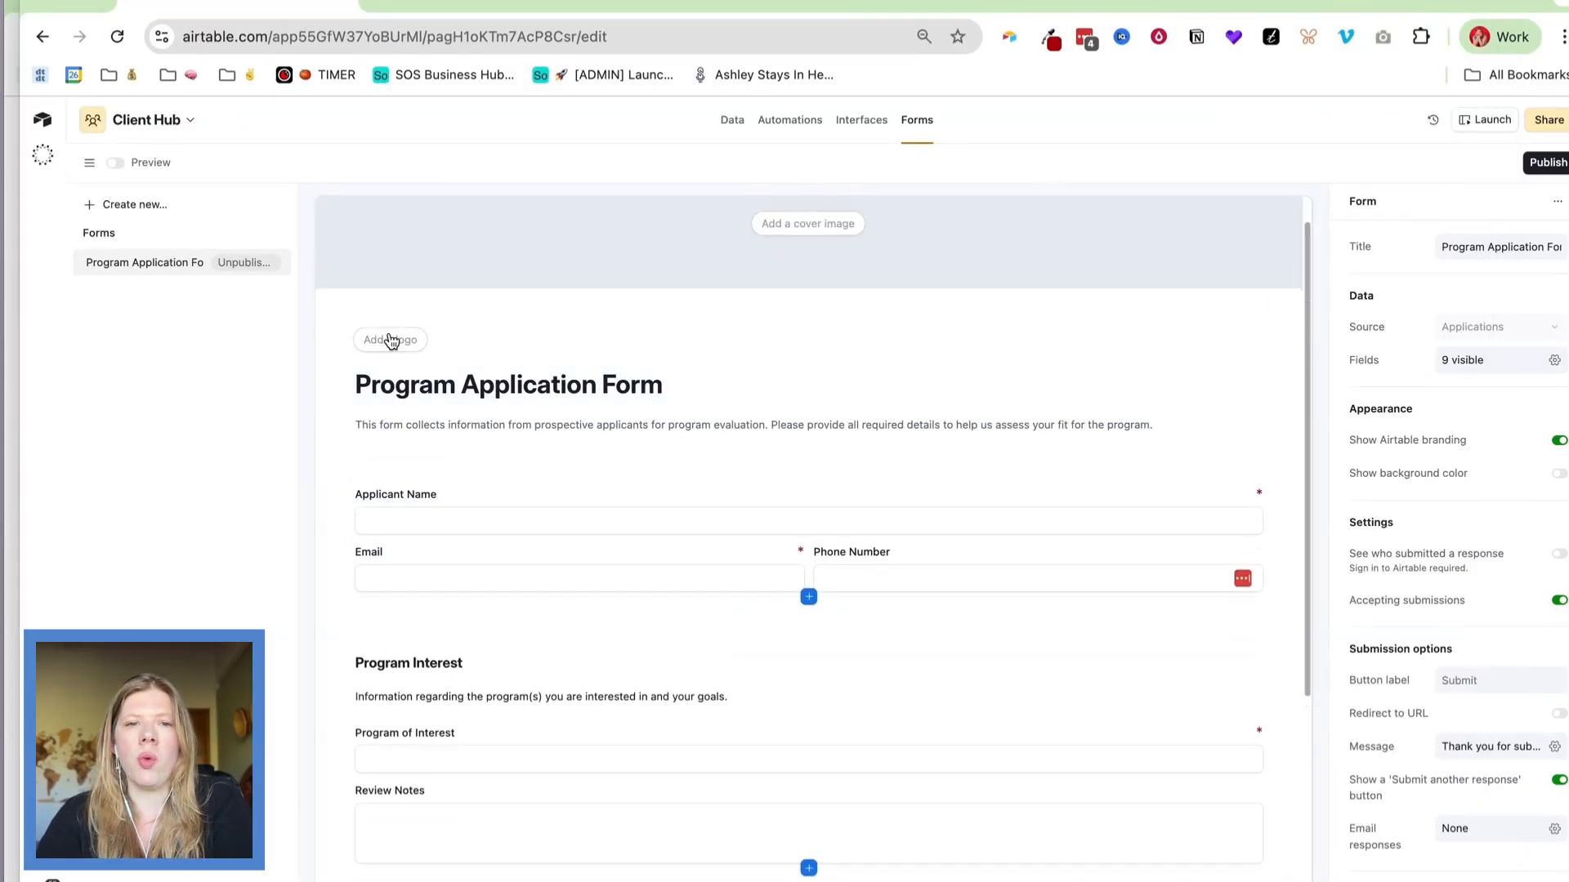
scroll(403, 340, "down", 3)
left_click(487, 353)
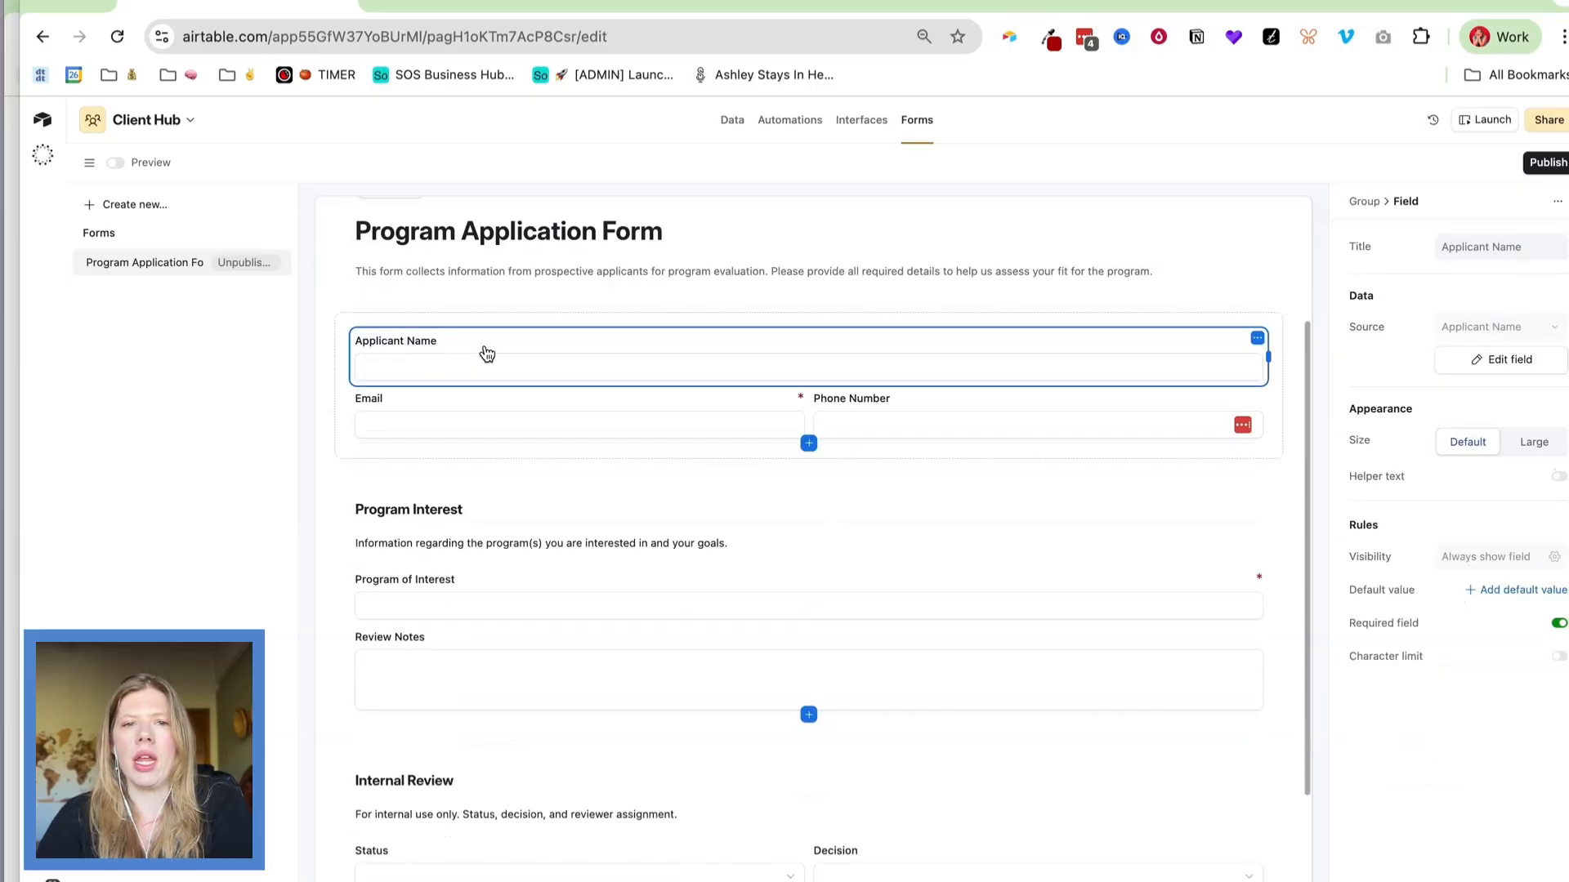
left_click(809, 444)
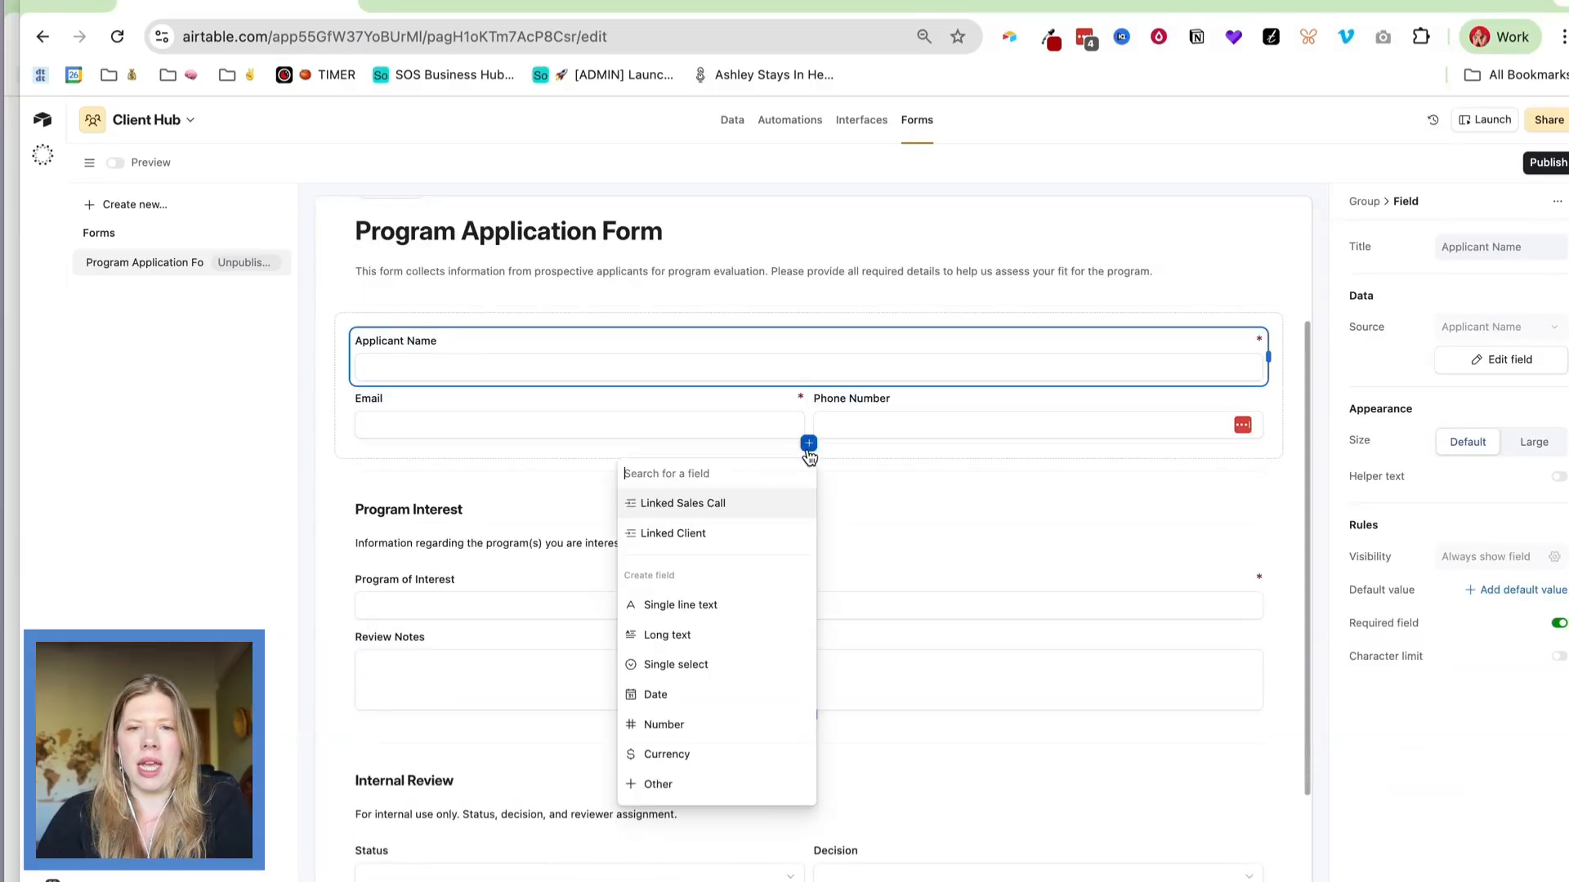
left_click(683, 503)
left_click_drag(637, 476, 1177, 433)
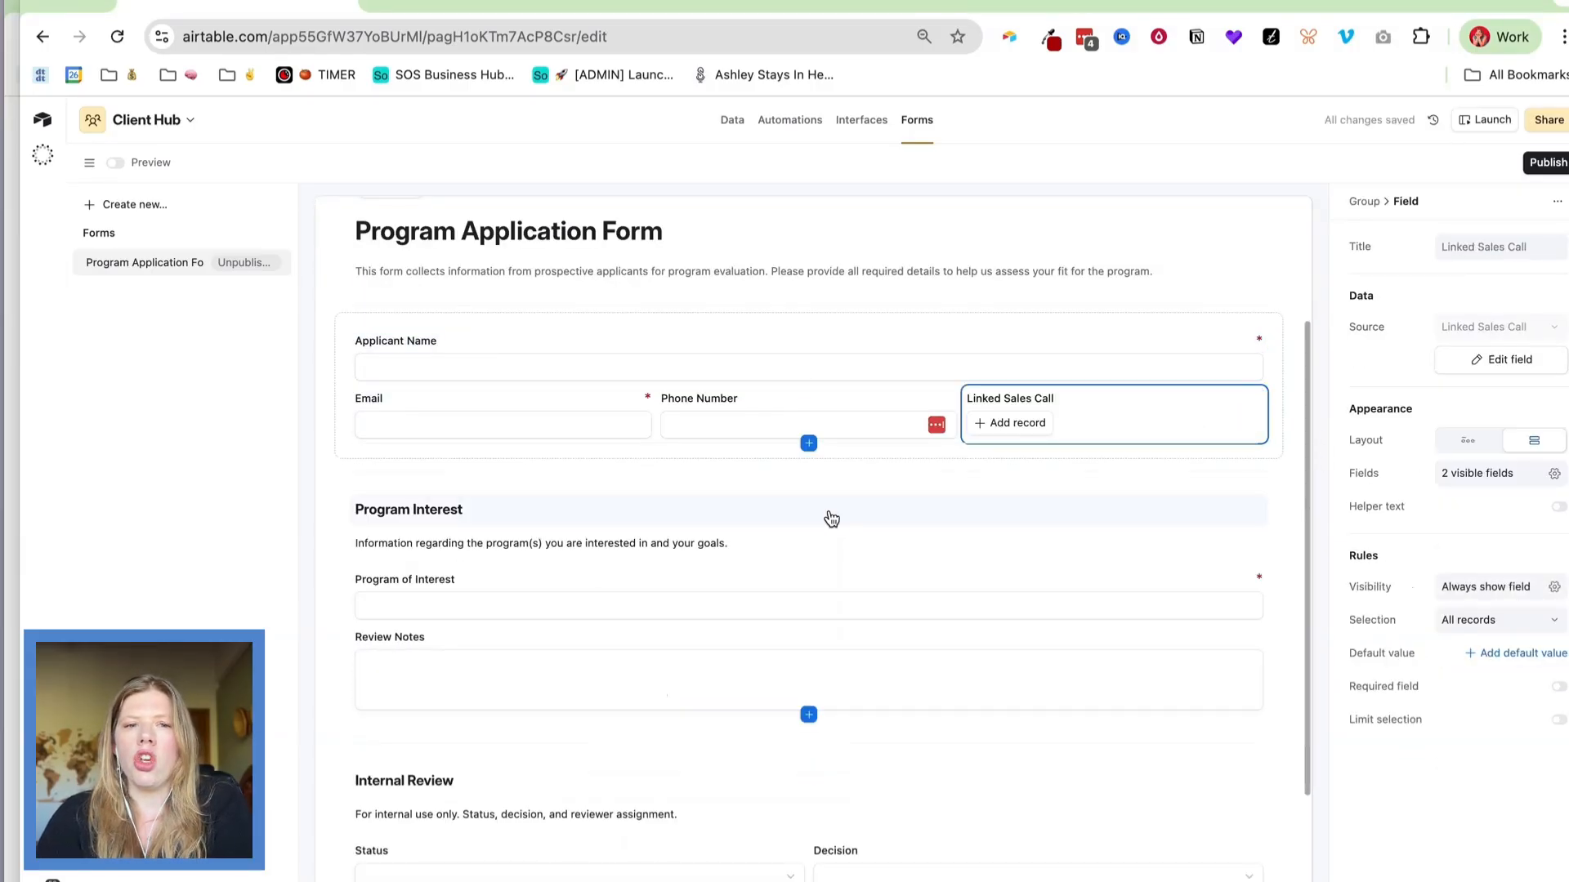
Turn on the background color for the form's Program Interest group.
scroll(831, 519, "down", 1)
left_click(427, 389)
left_click(1075, 434)
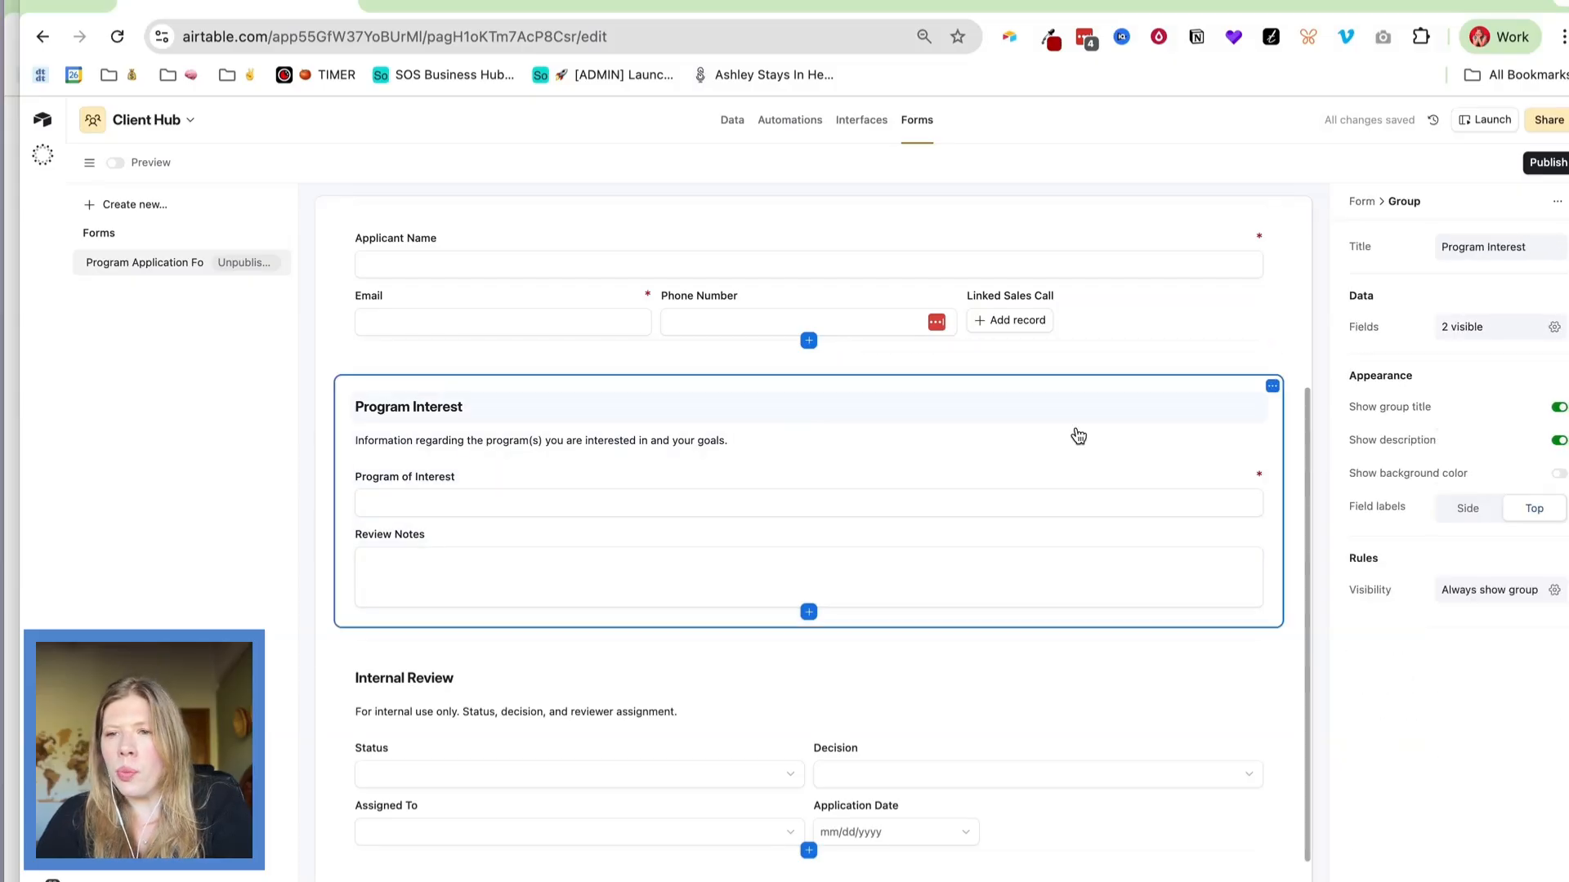
left_click(1404, 440)
left_click(1402, 441)
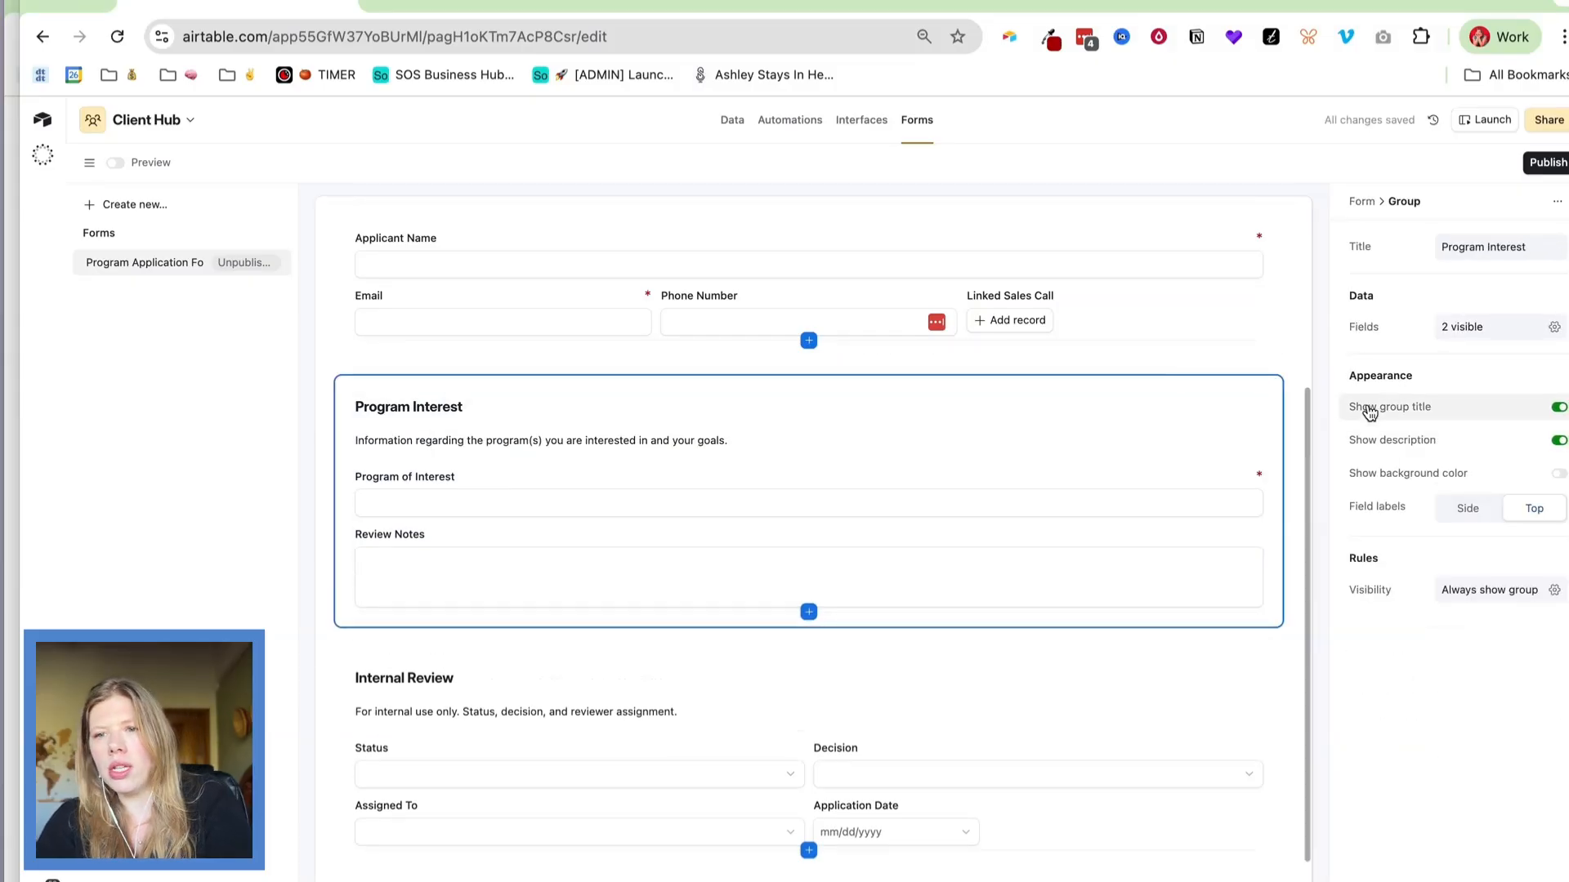
left_click(1378, 484)
scroll(880, 543, "down", 1)
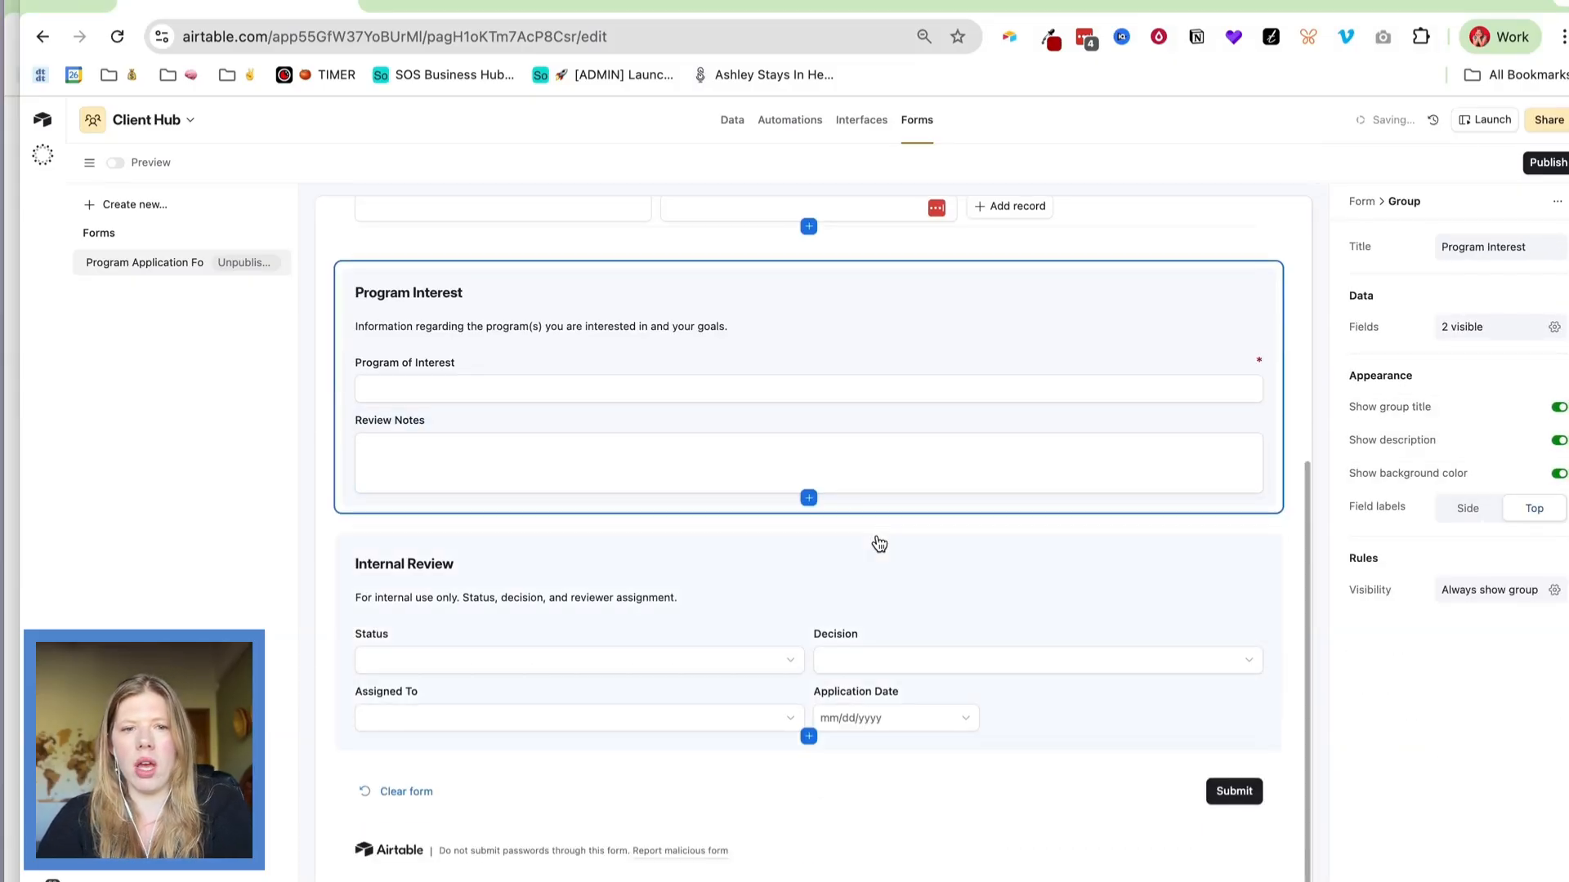
Select the Internal Review group and look over the form's sections.
left_click(777, 592)
scroll(690, 427, "up", 3)
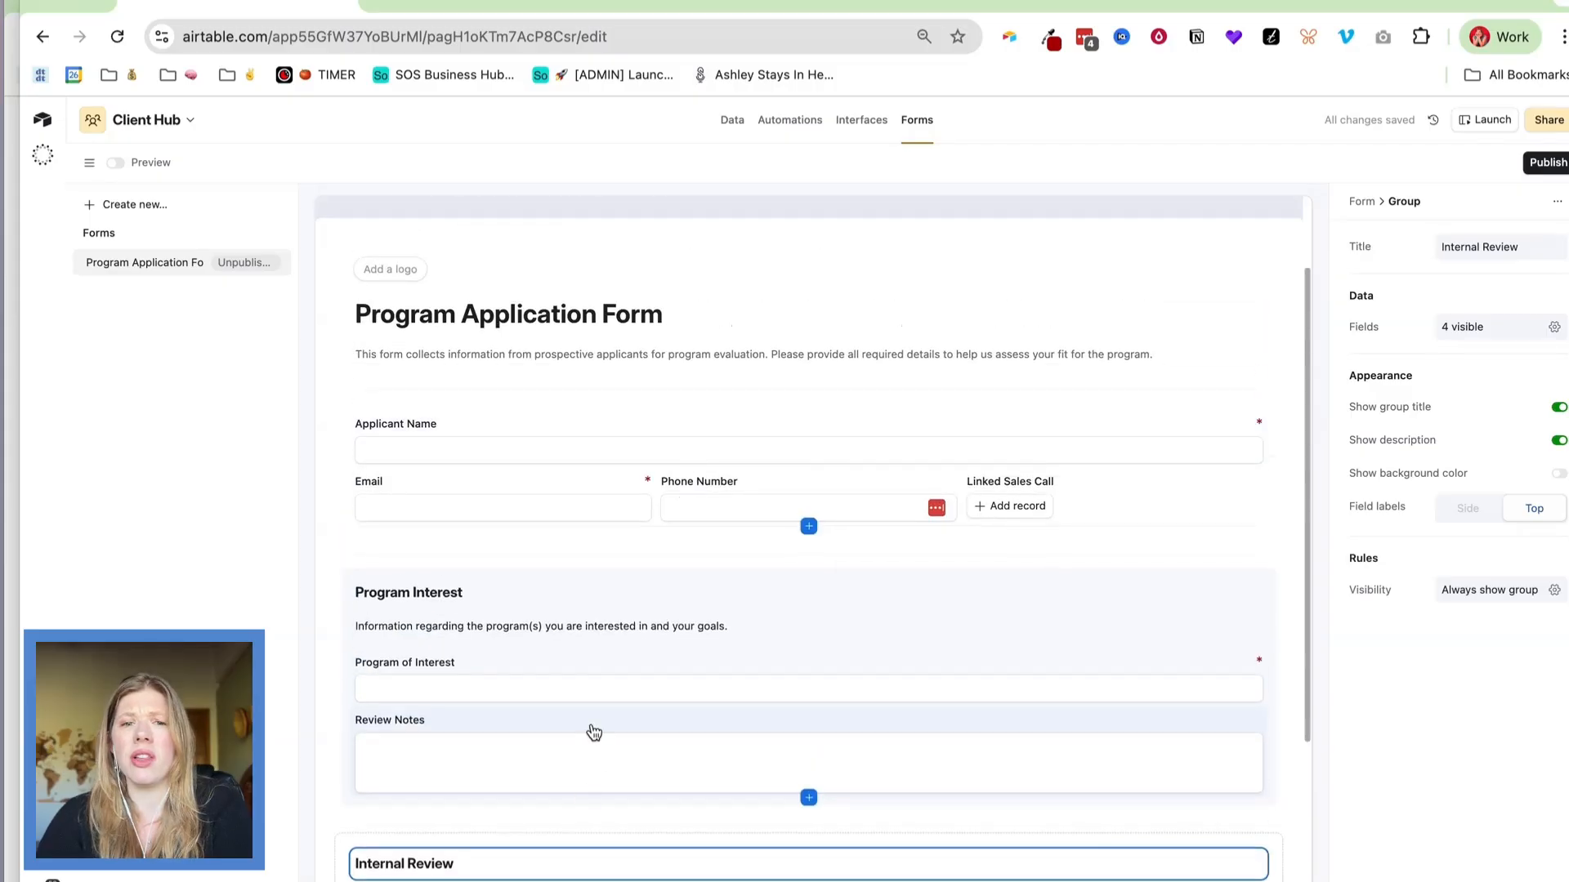
scroll(676, 666, "down", 1)
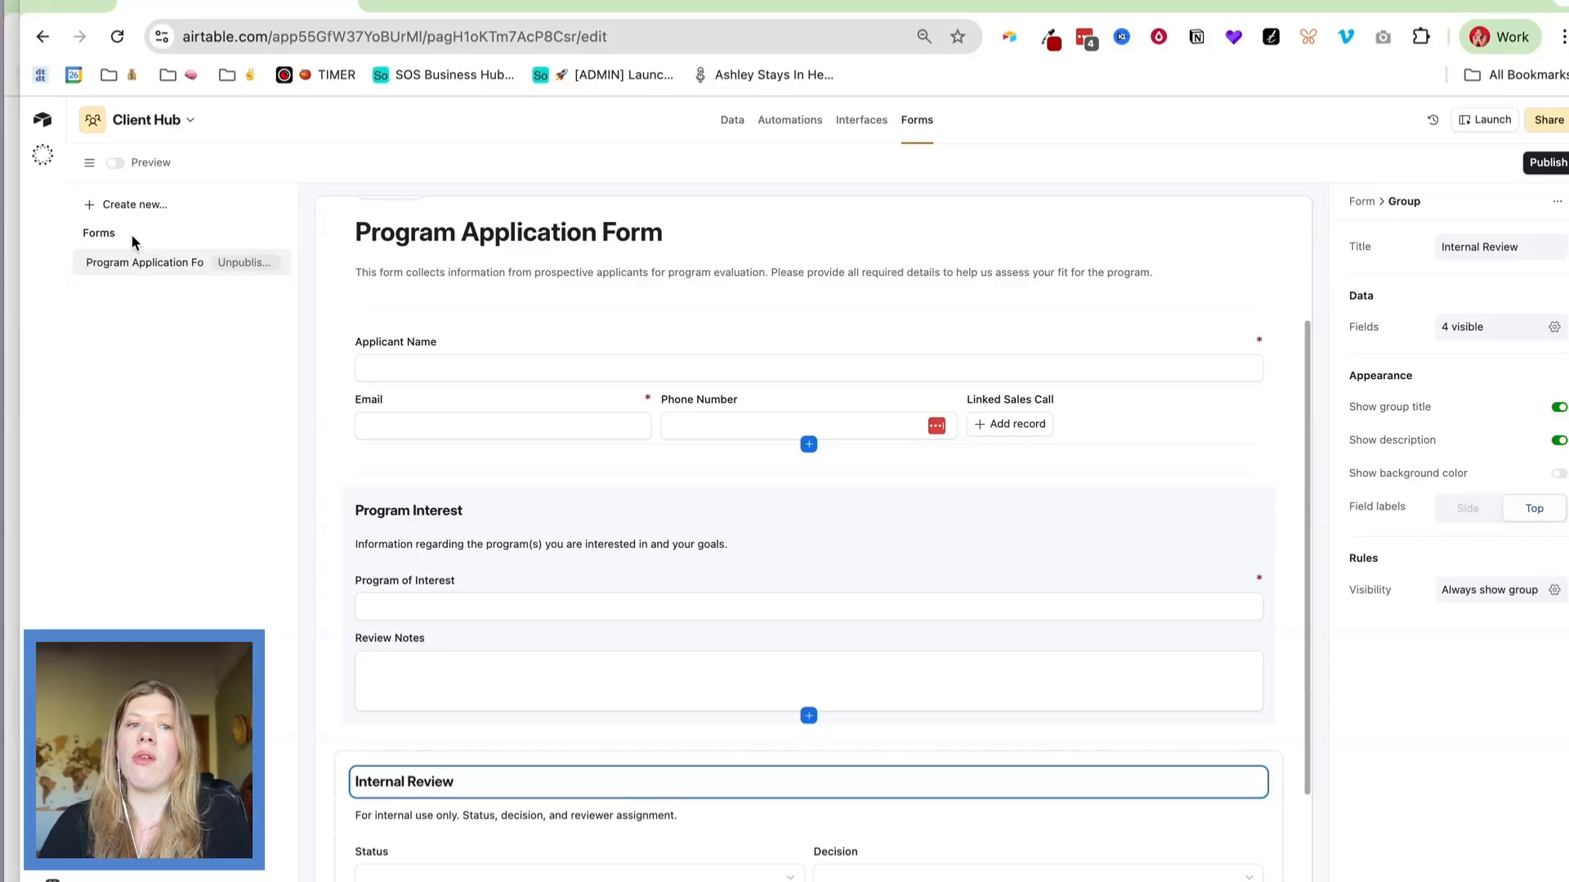
Switch to the Notion Client Hub to view its page from the top, and return to Airtable's form with its window widened.
left_click(24, 307)
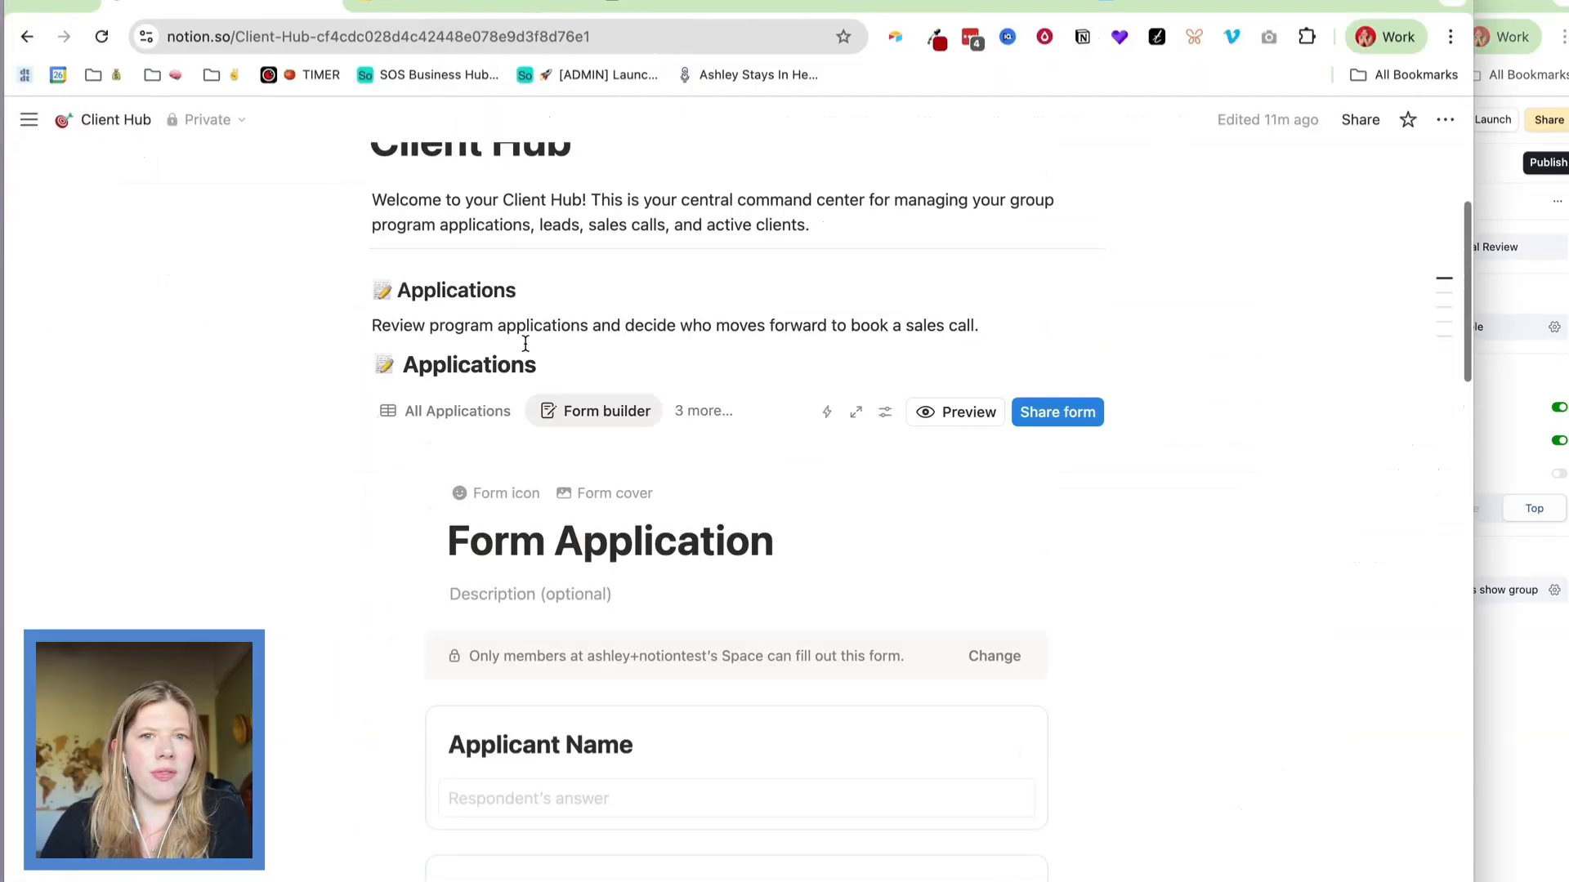
scroll(526, 343, "up", 3)
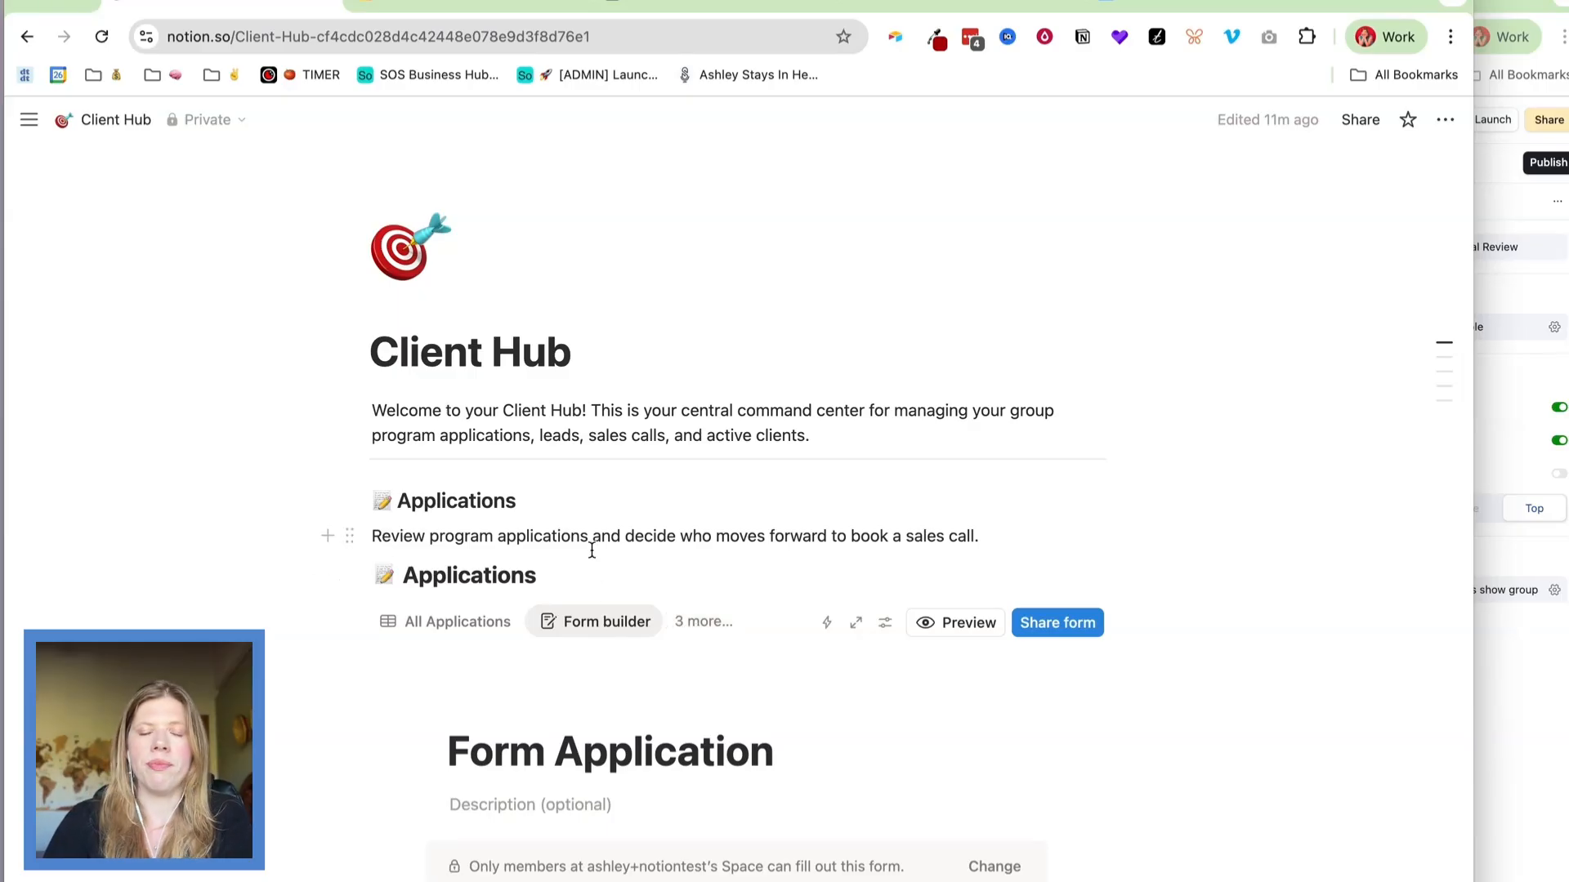
left_click(1516, 639)
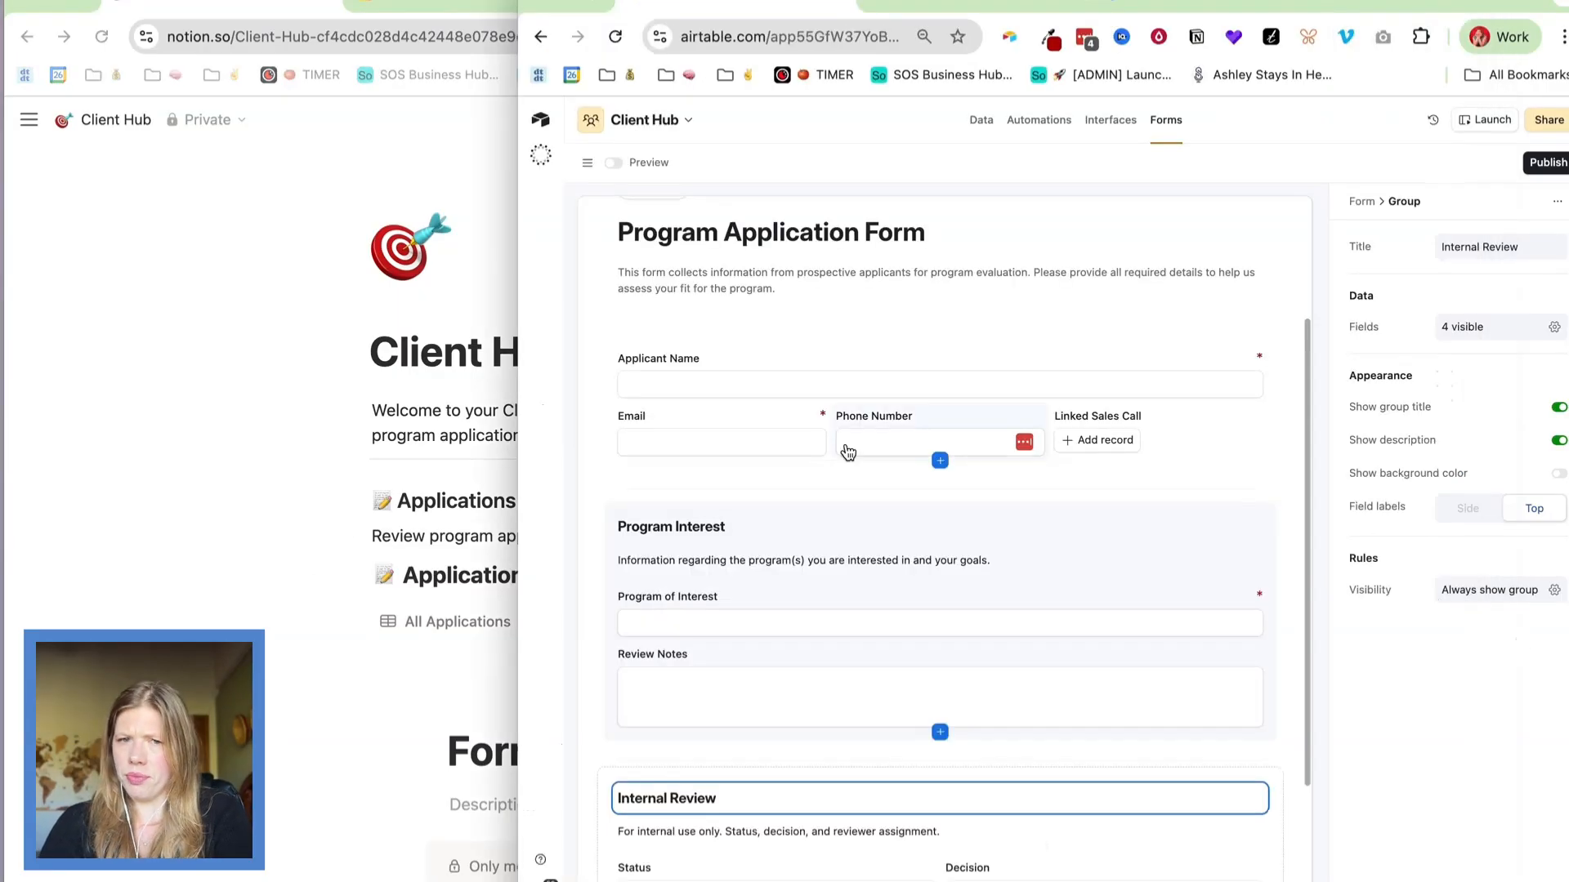
left_click_drag(518, 285, 25, 304)
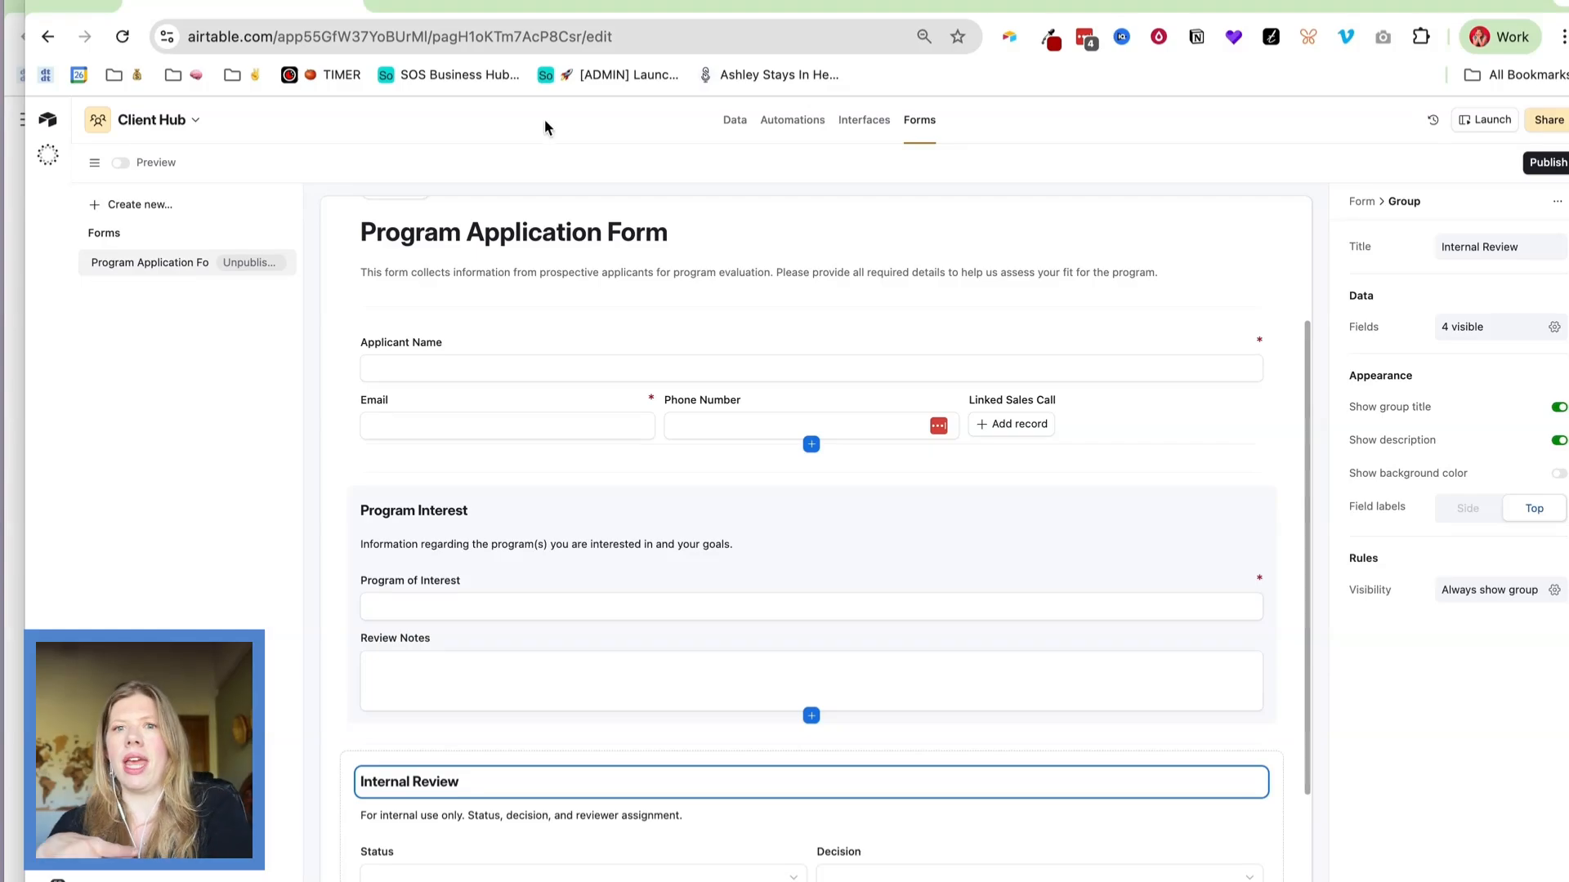
In Airtable's automations, create a section named APPLICATIONS and move both notification automations into it.
left_click(789, 141)
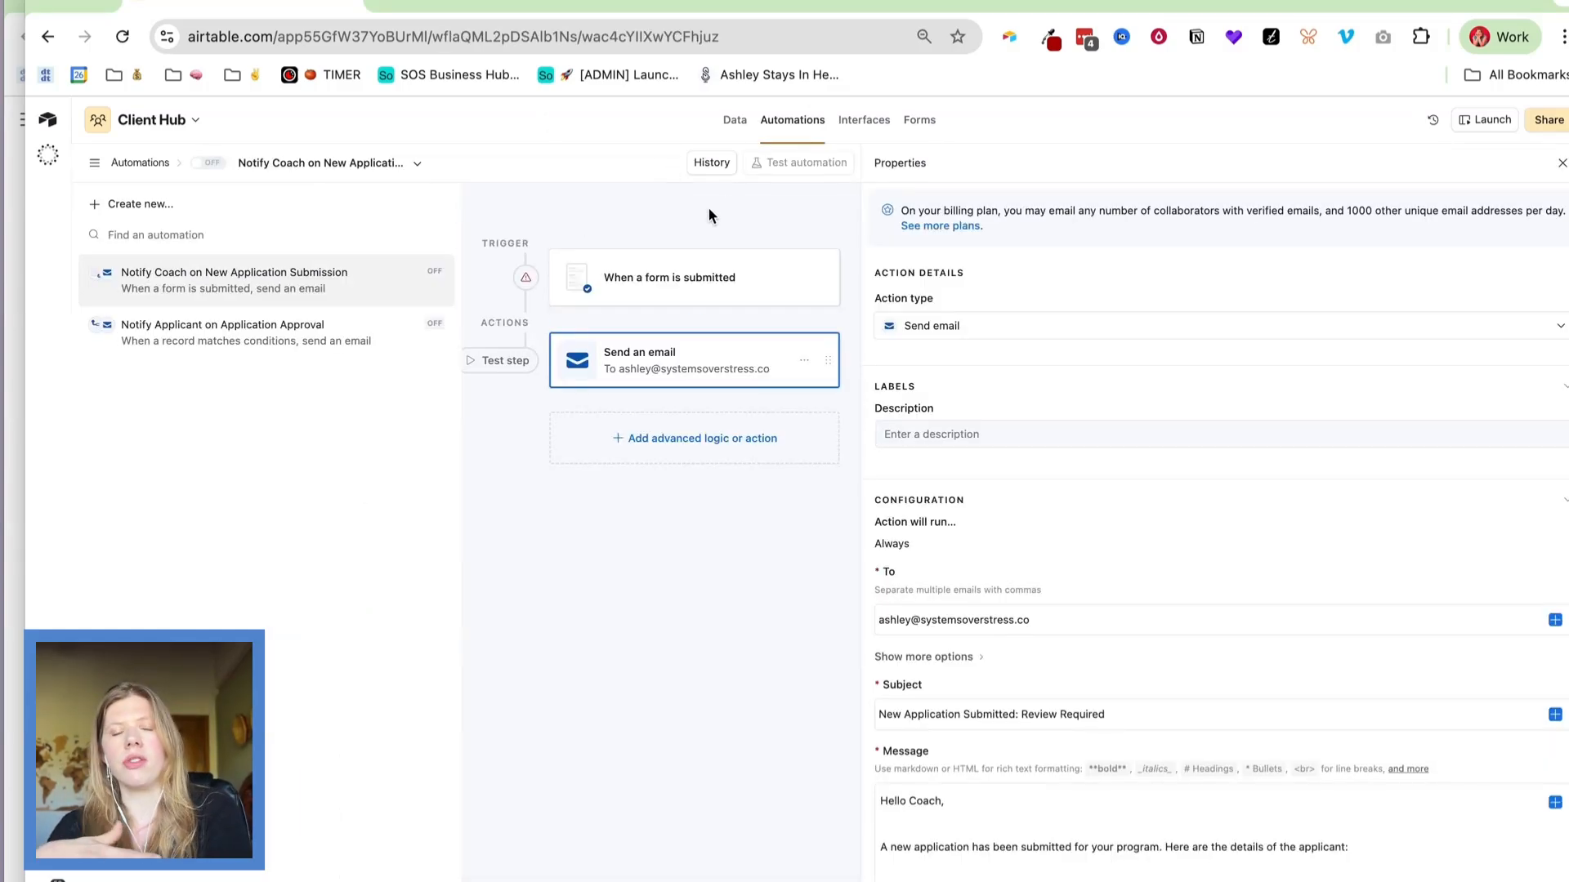
left_click(110, 203)
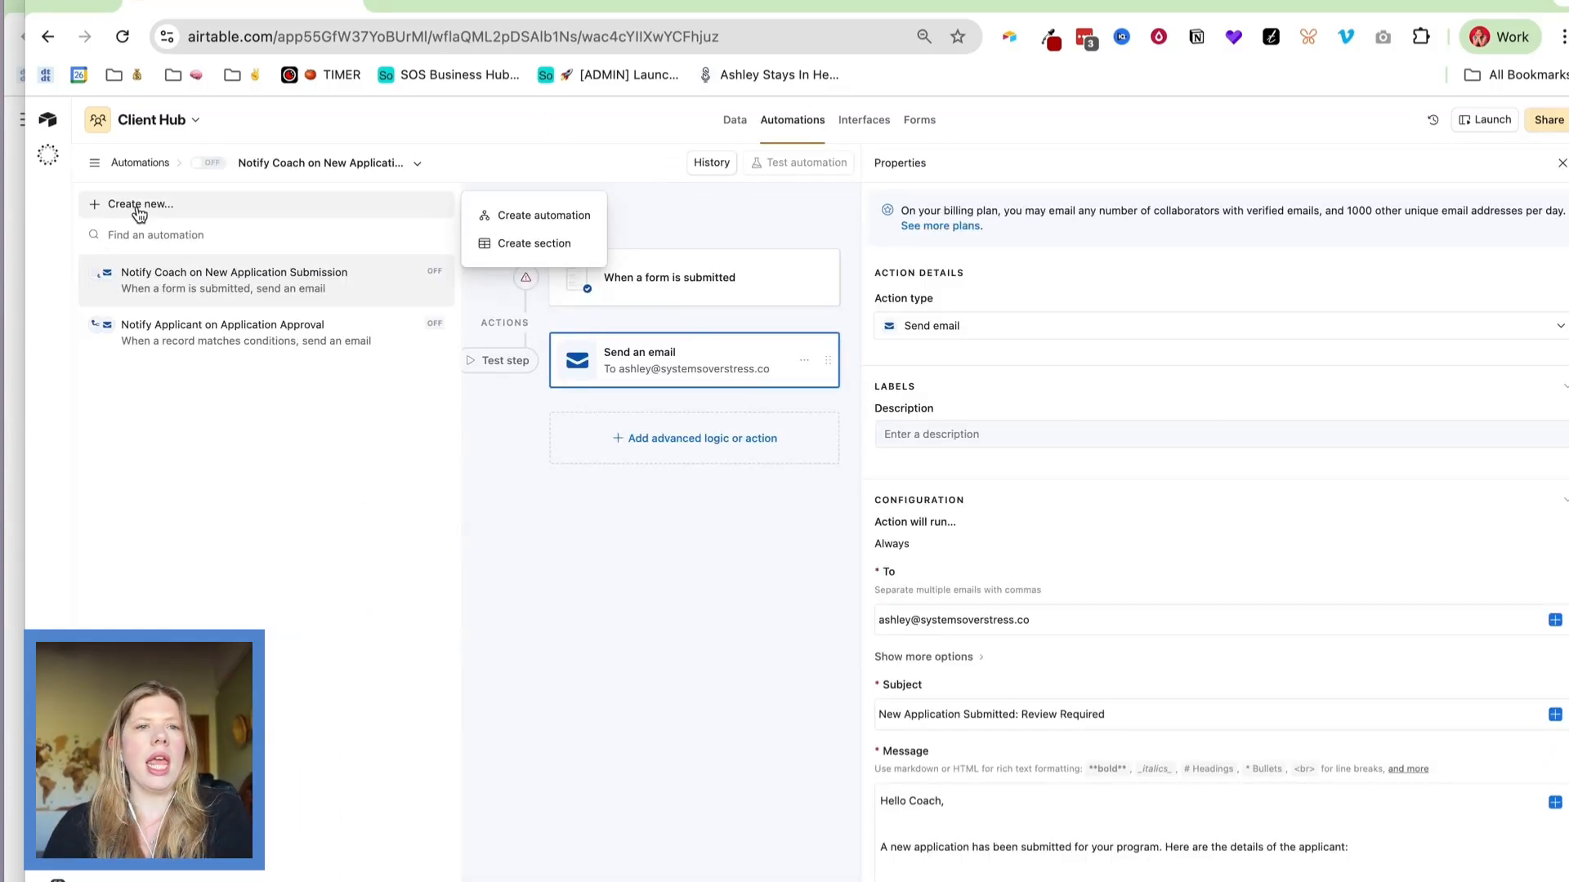
left_click(490, 242)
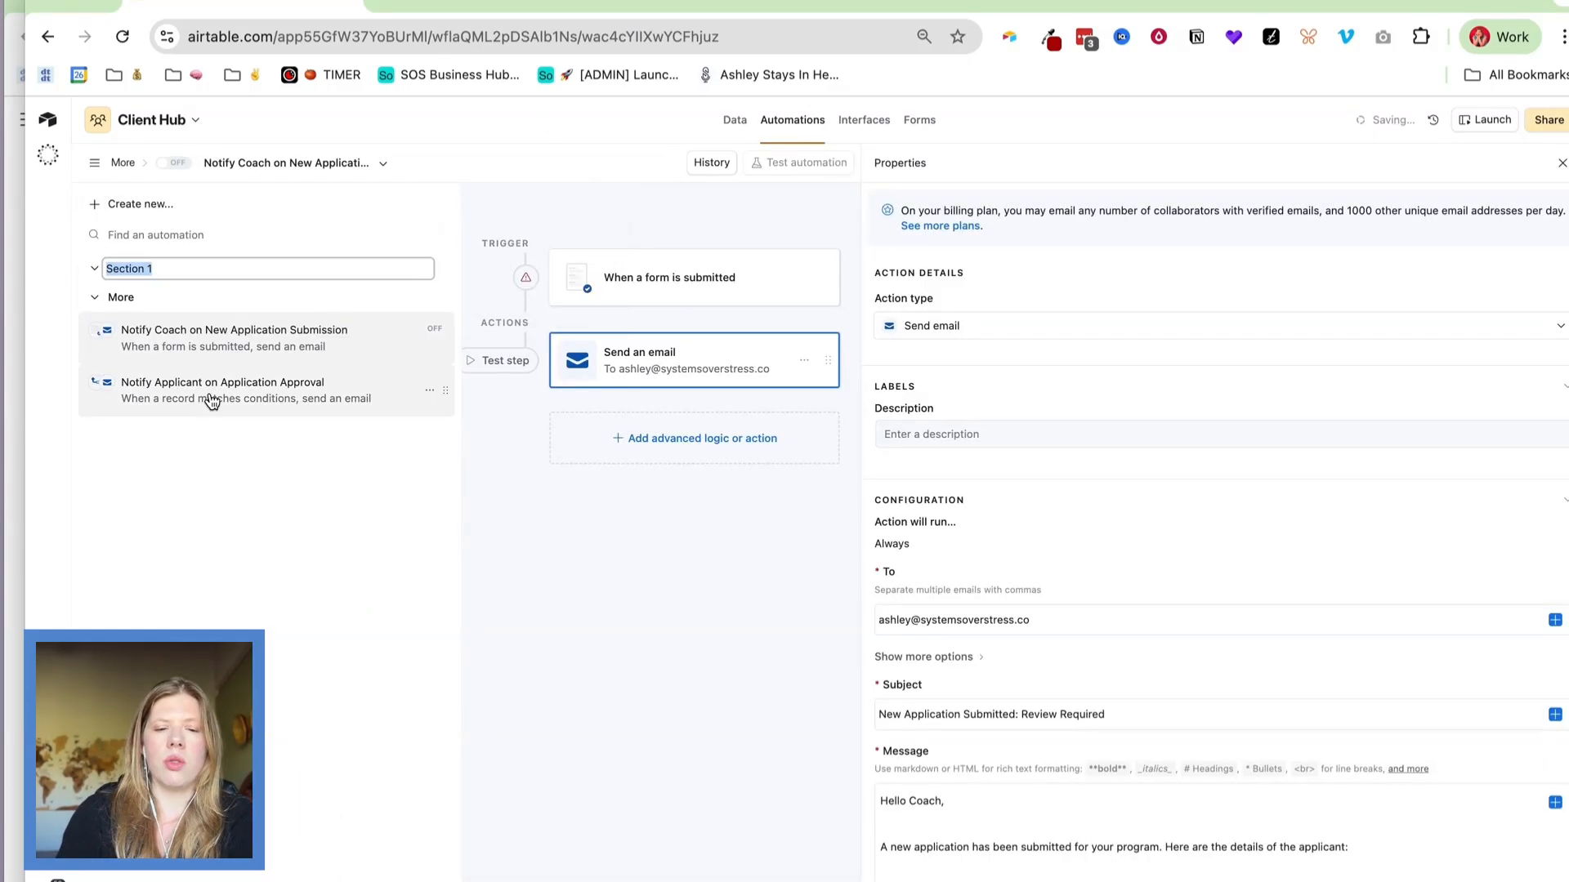
type("APPLICAT")
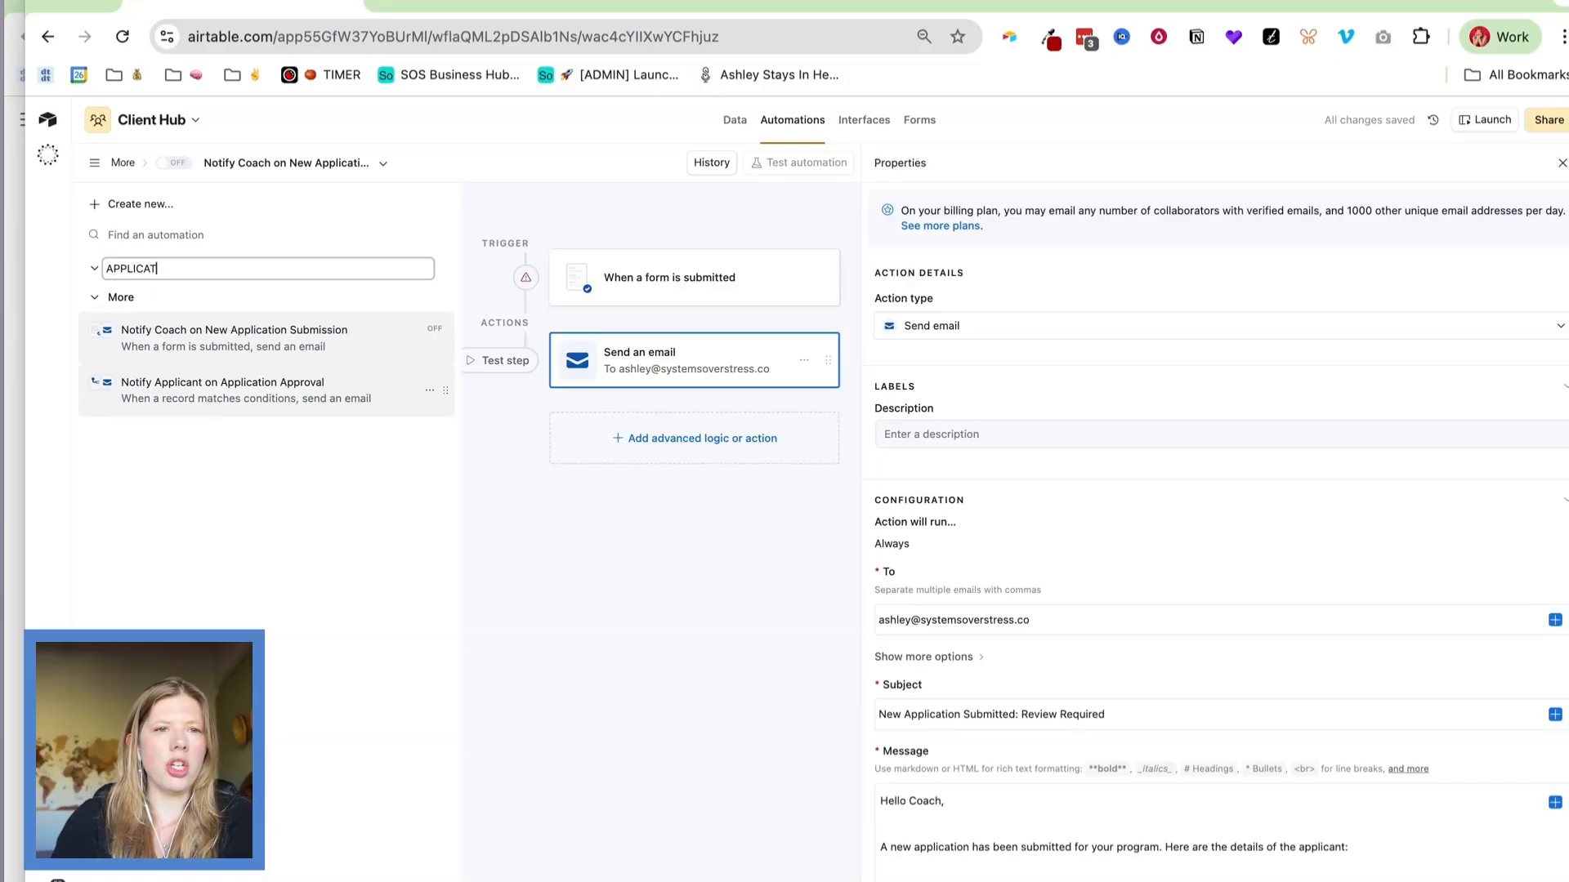
type("IONS")
key("Return")
mouse_move(431, 327)
left_mouse_down()
mouse_move(438, 392)
mouse_move(445, 306)
left_mouse_up()
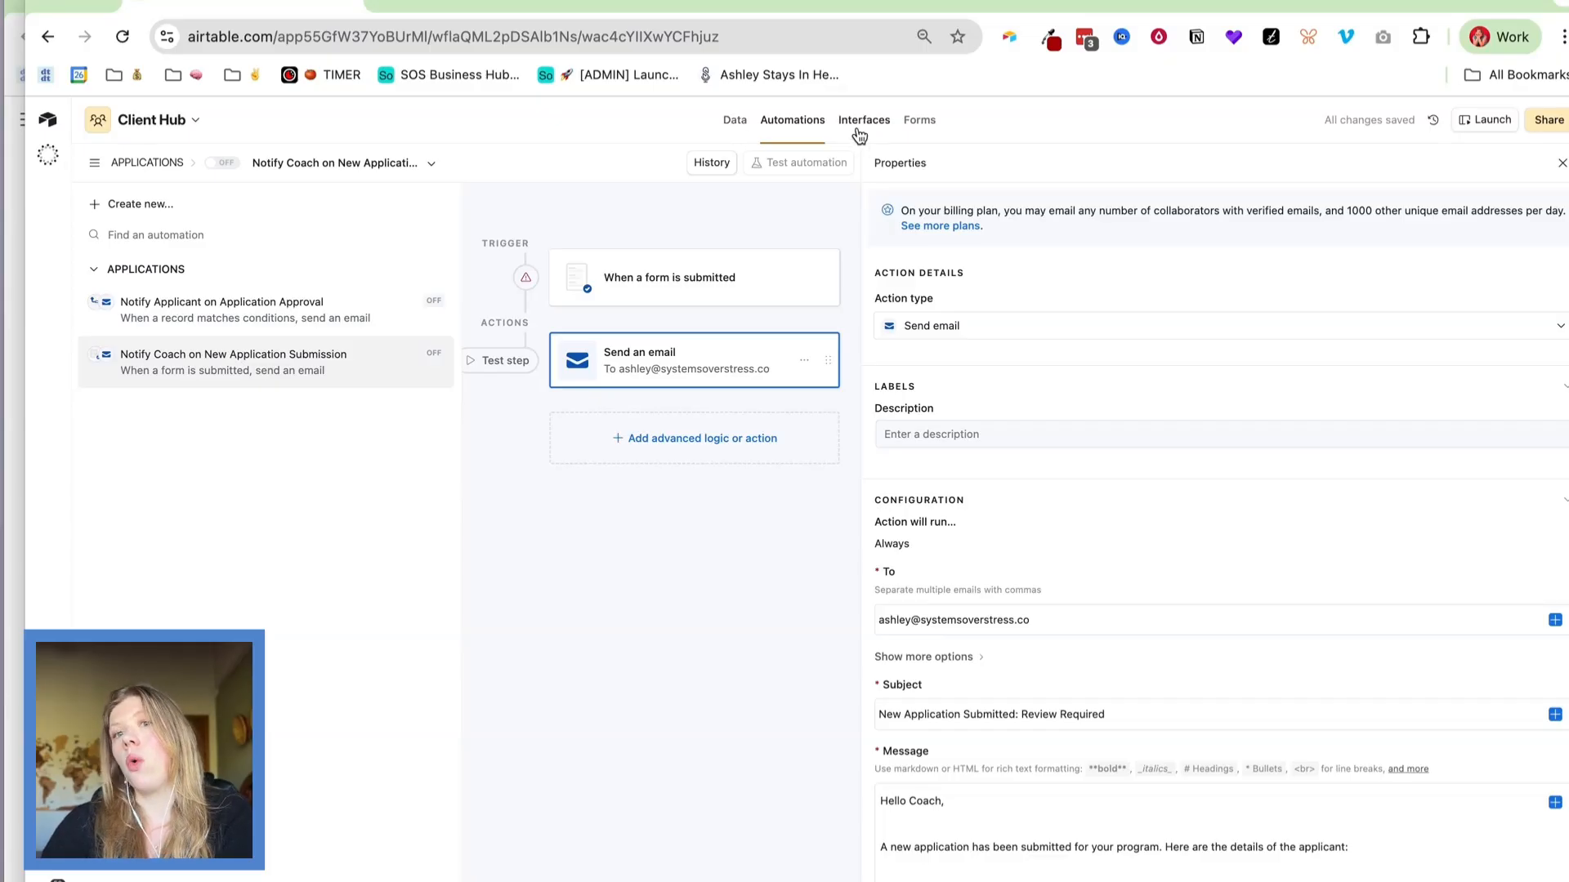
Switch to the Notion Client Hub, view its Clients and Client Notes sections, and narrow its window to show Airtable alongside.
left_click(7, 256)
scroll(426, 476, "down", 15)
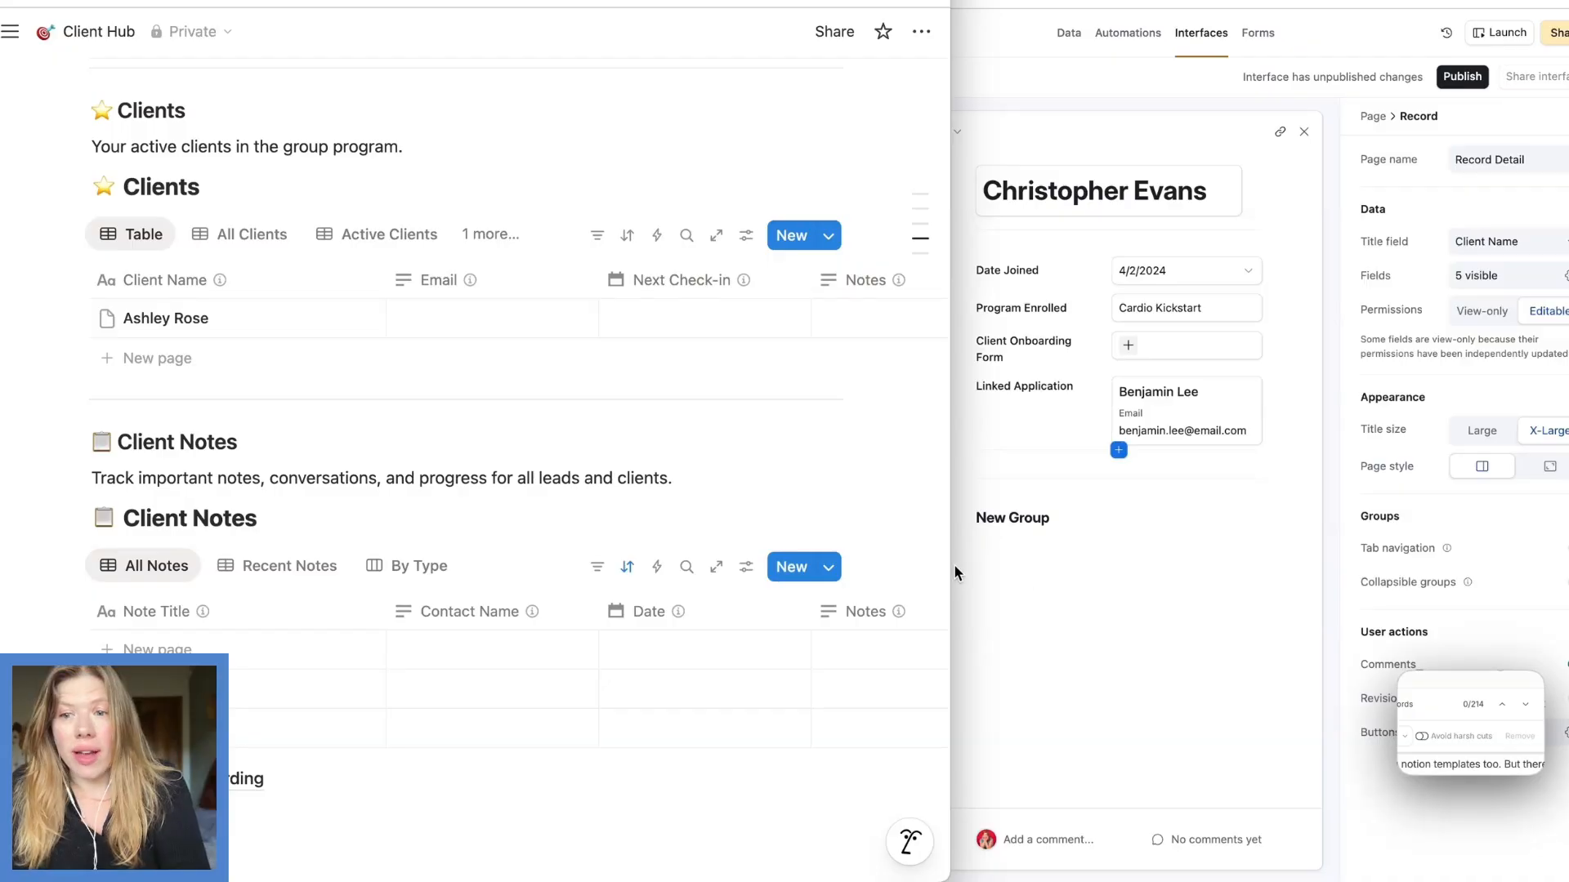
left_click_drag(952, 568, 682, 564)
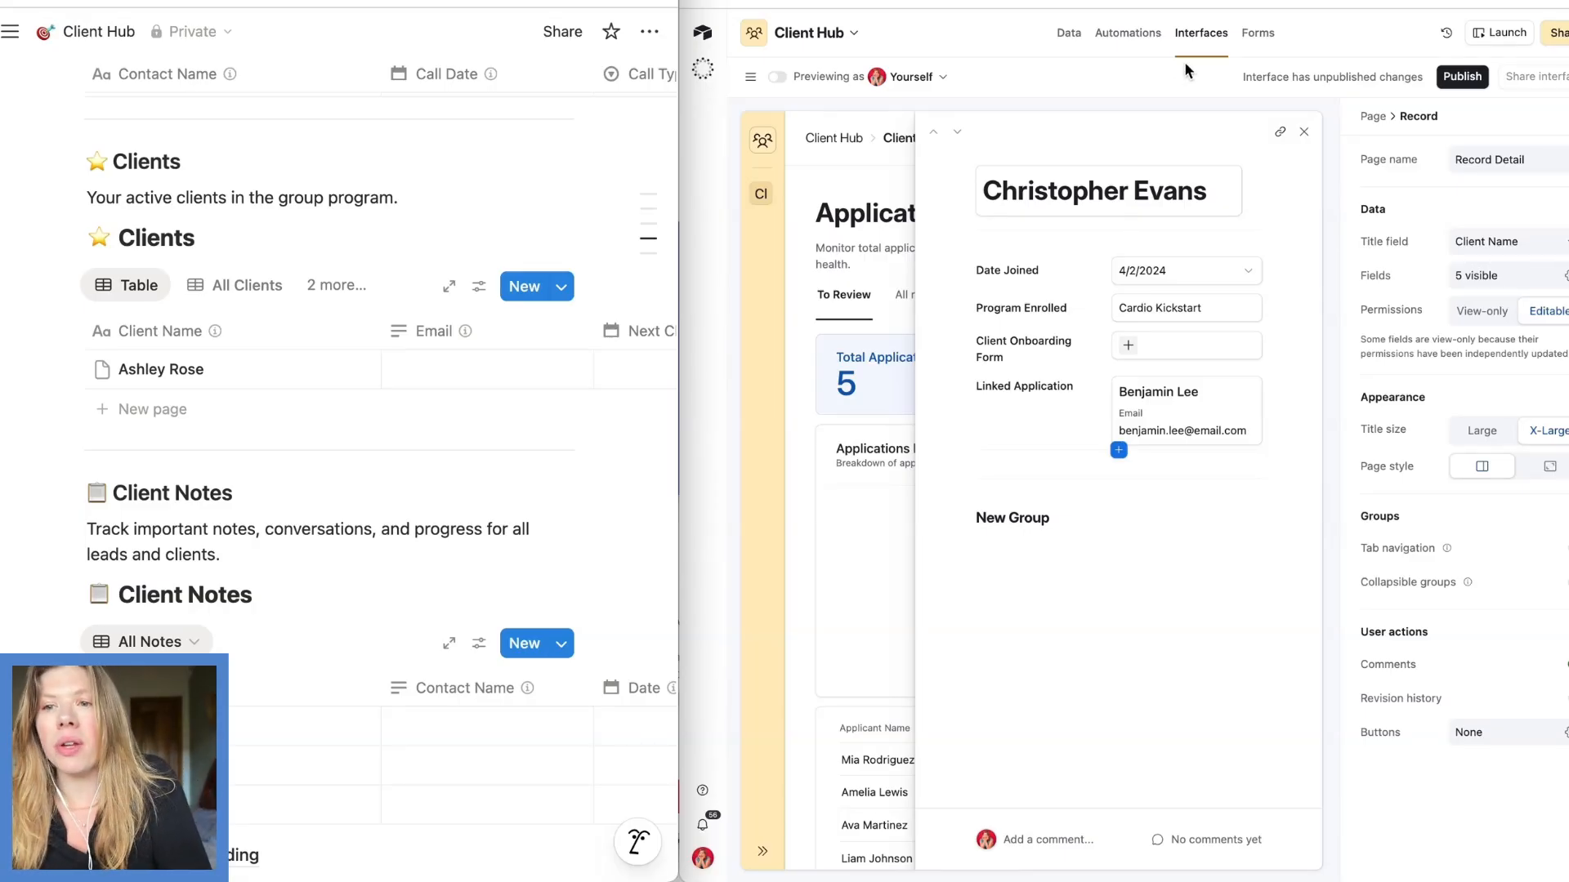
Close the open client record in Airtable's interface and look through the Client Hub Overview alongside the Notion page's sections.
left_click(1303, 132)
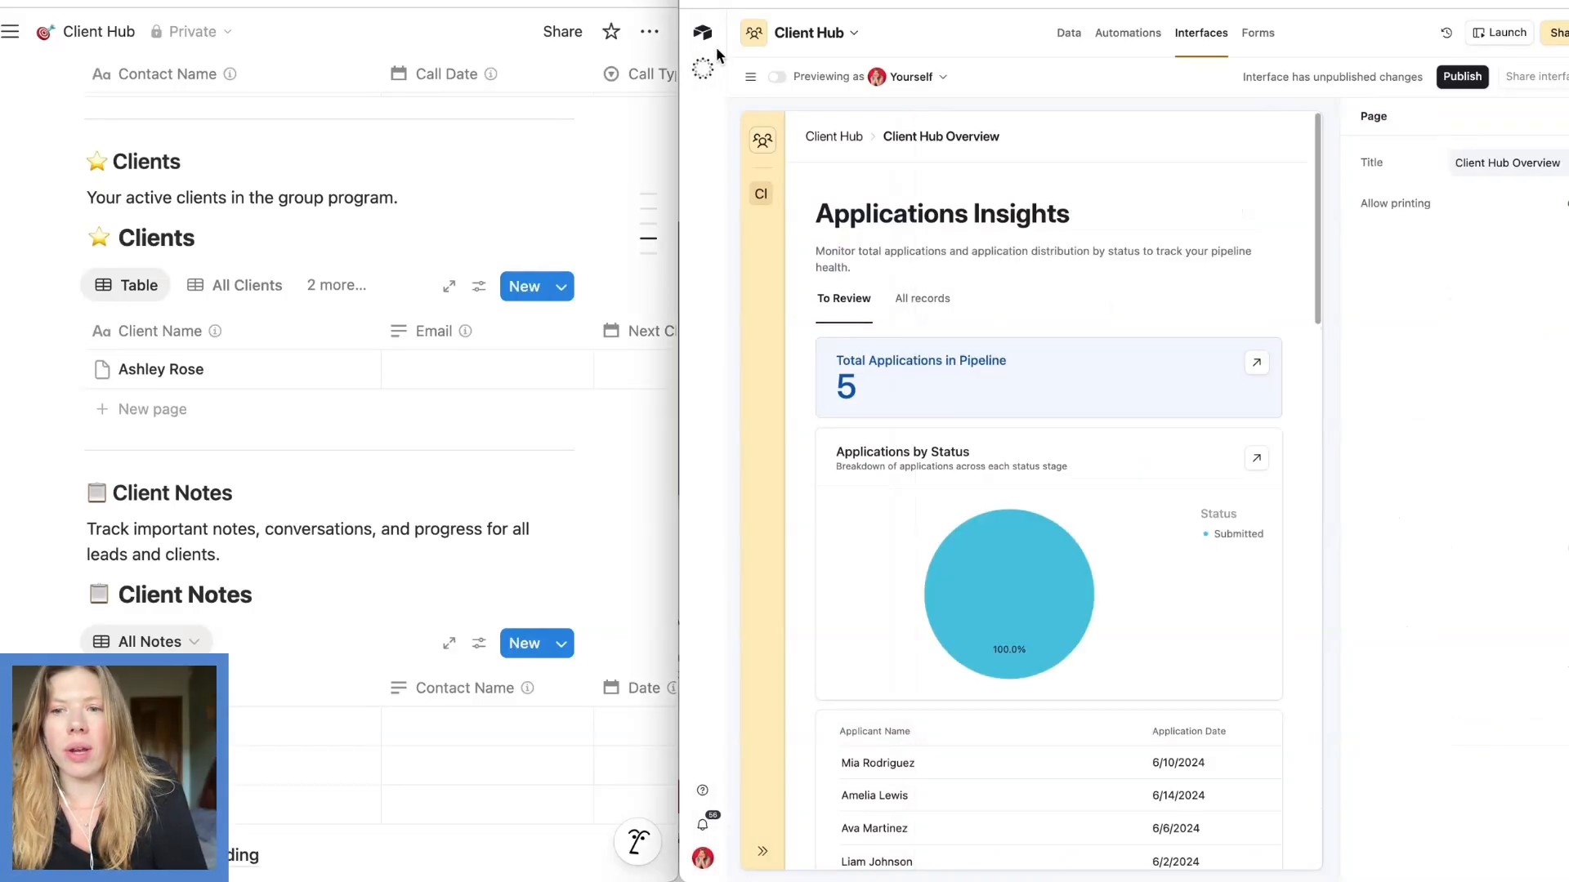
scroll(929, 360, "down", 5)
scroll(167, 286, "up", 10)
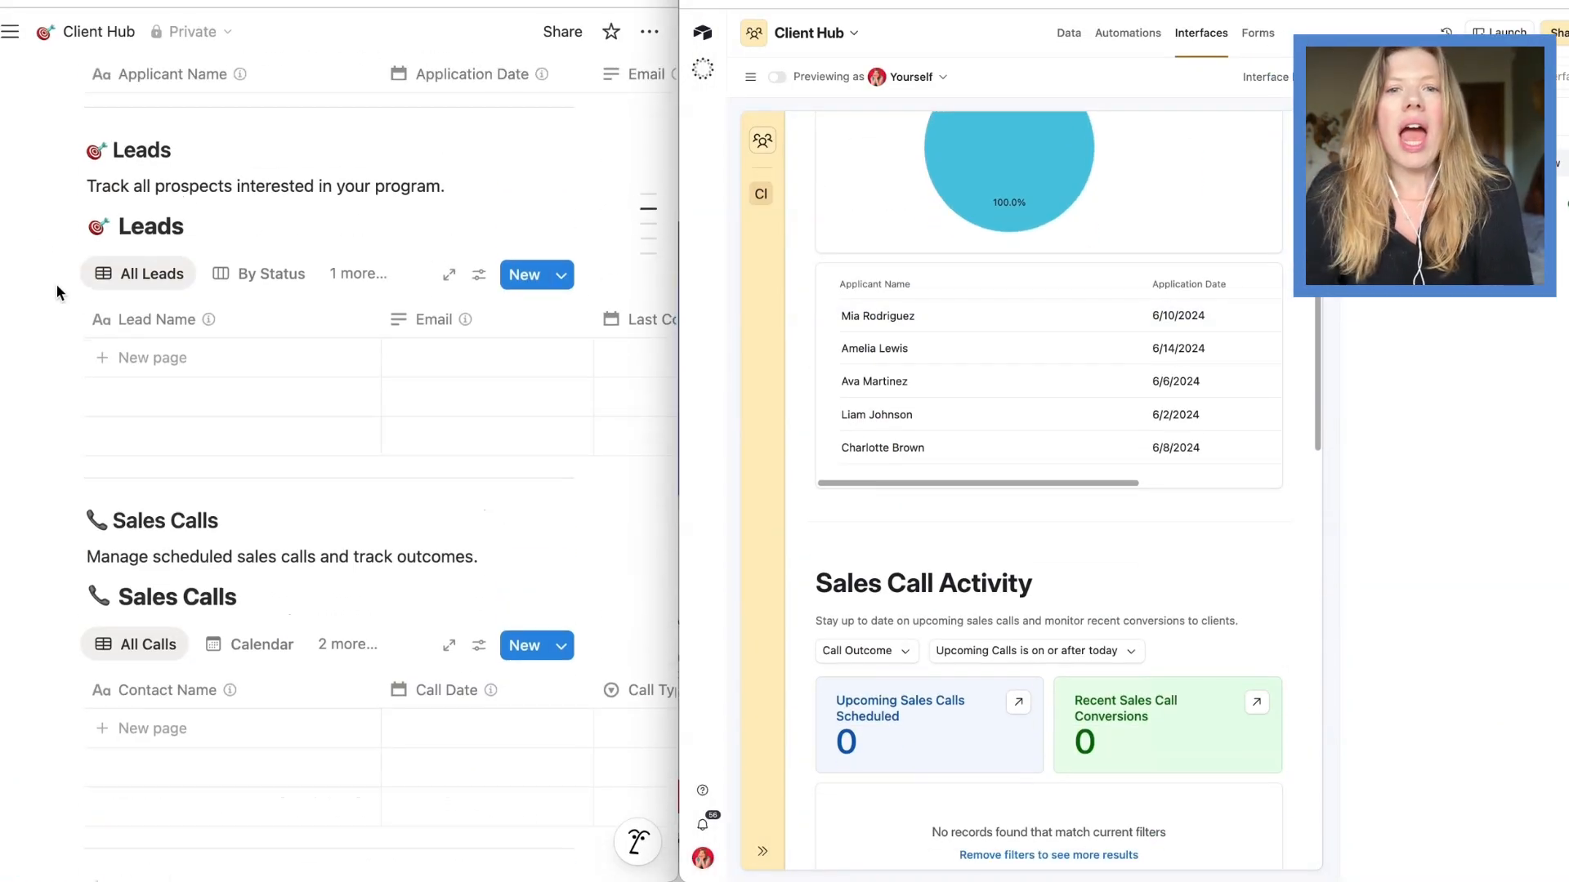
Widen Notion to view the Client Hub from its top, and switch to Airtable to view the widened Client Hub Overview from its top.
left_click_drag(682, 179, 1421, 184)
scroll(913, 394, "up", 6)
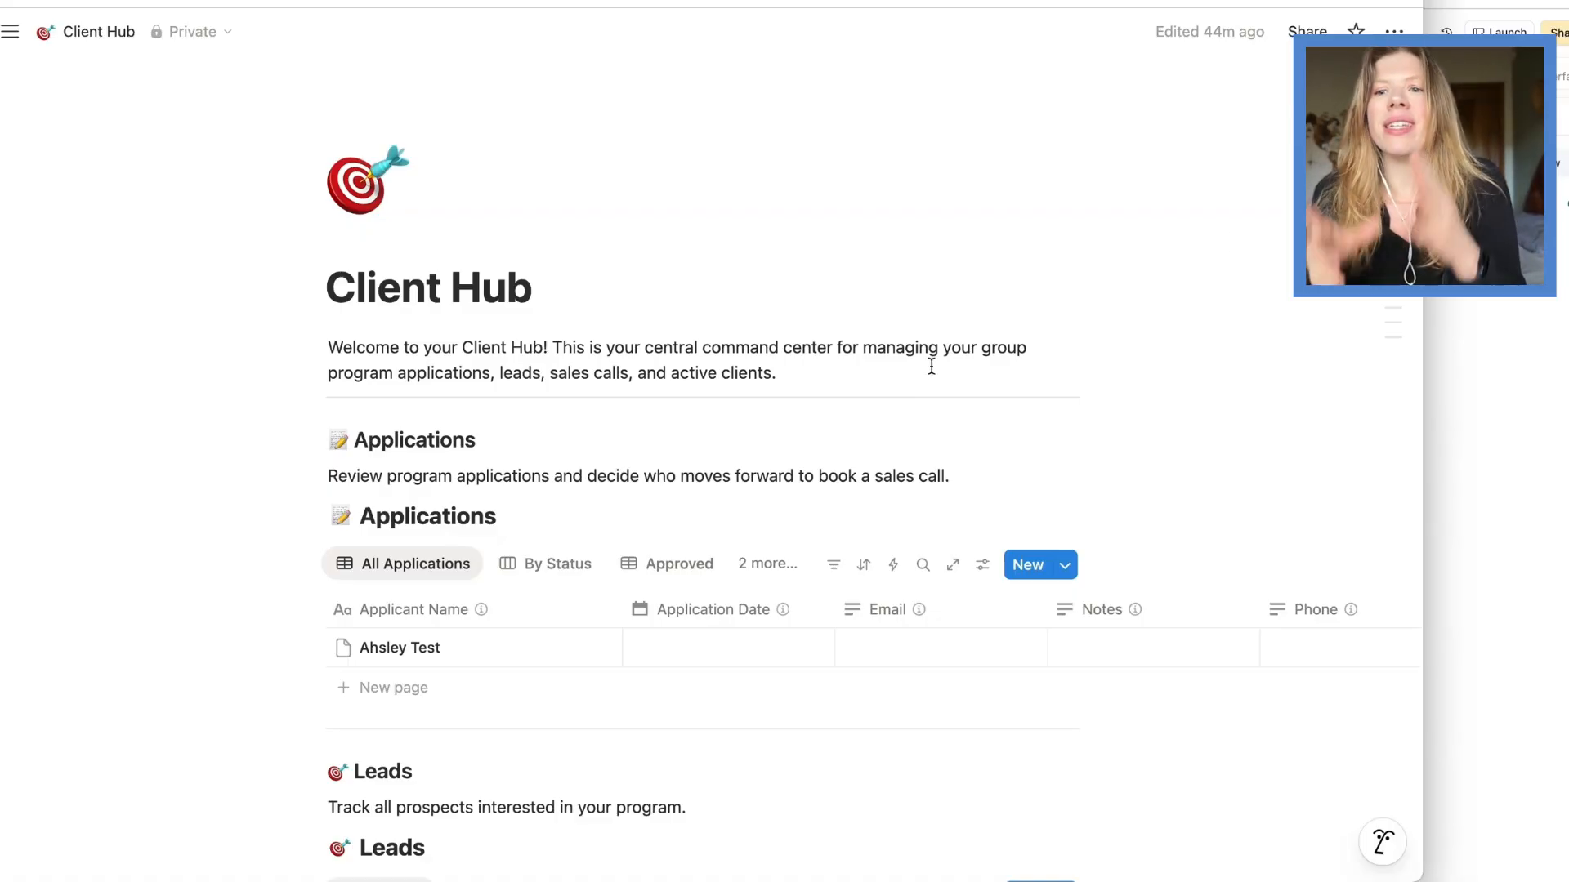
left_click(1531, 331)
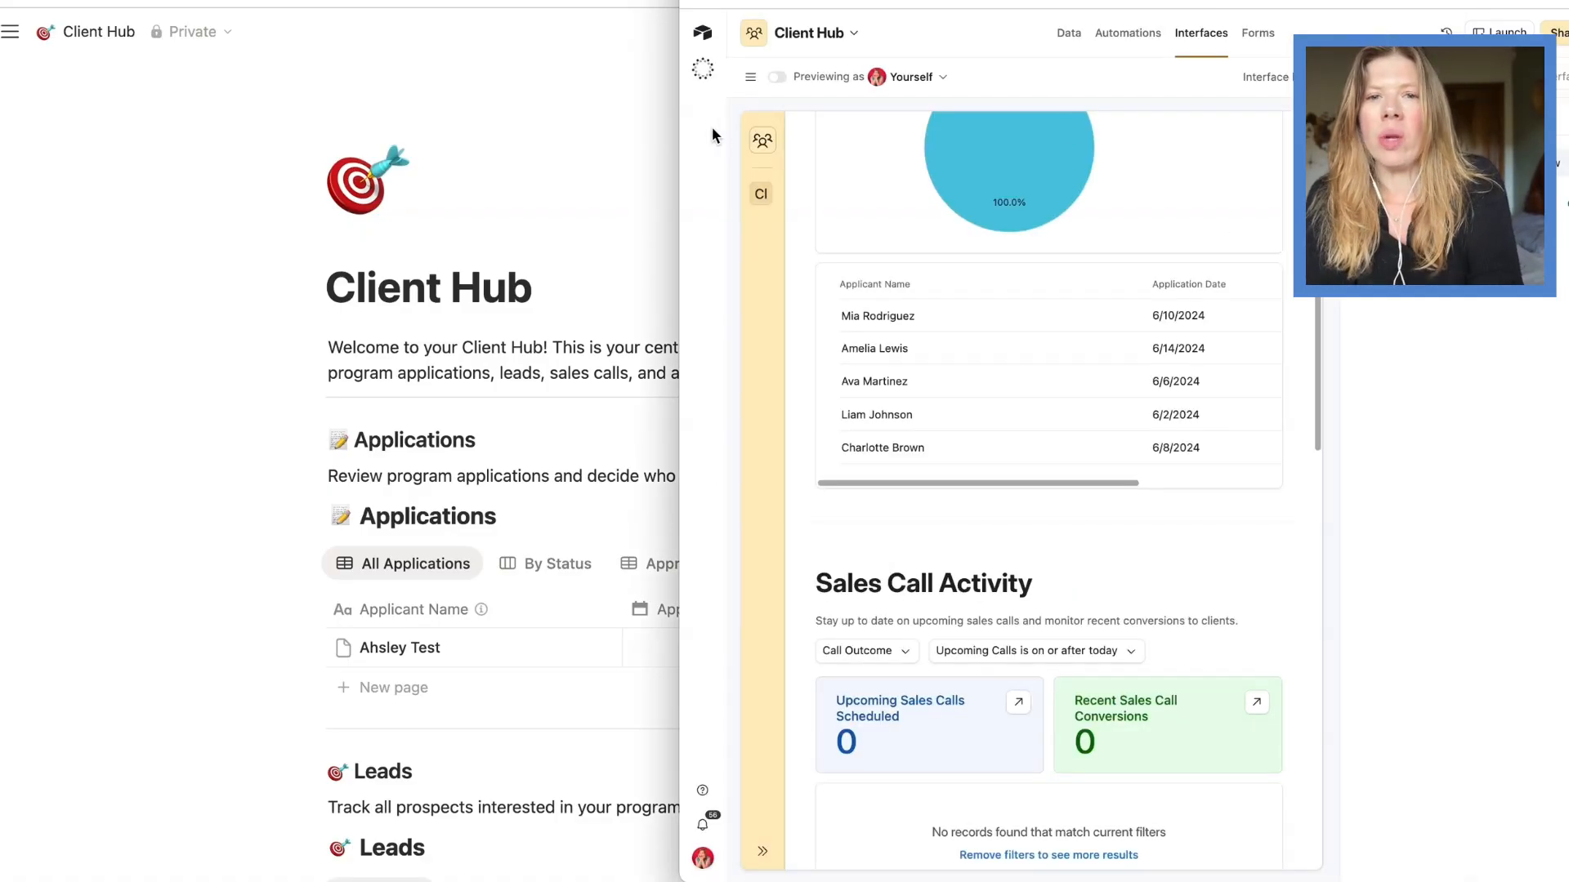
left_click_drag(678, 127, 4, 88)
scroll(328, 224, "up", 5)
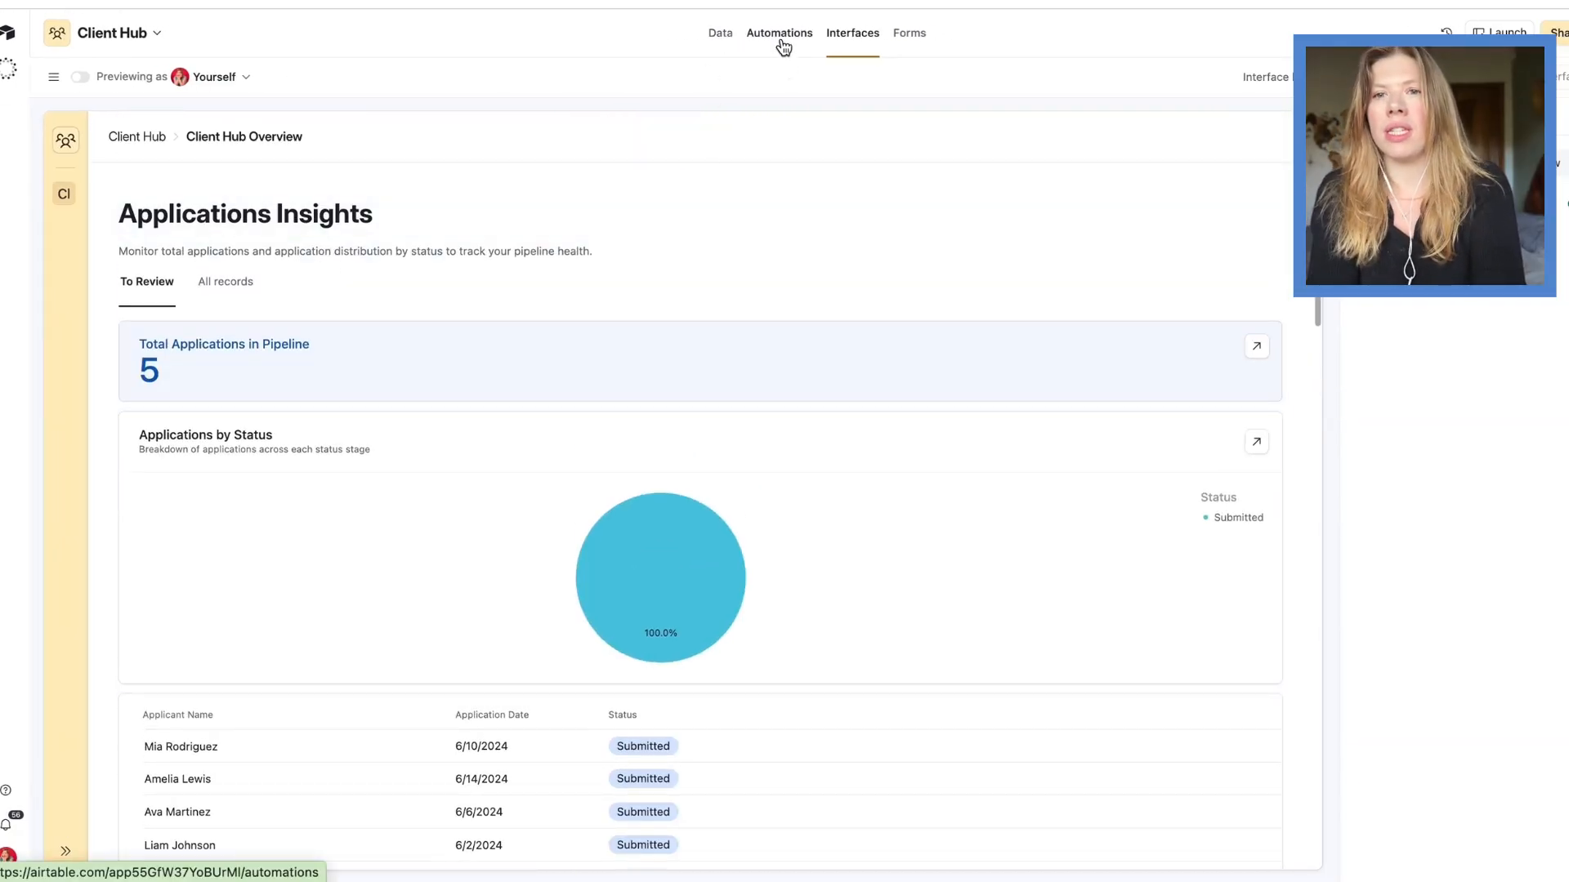
Look through the Client Hub's Forms, Interfaces and Automations areas in Airtable and return to its Data area.
left_click(907, 41)
left_click(847, 42)
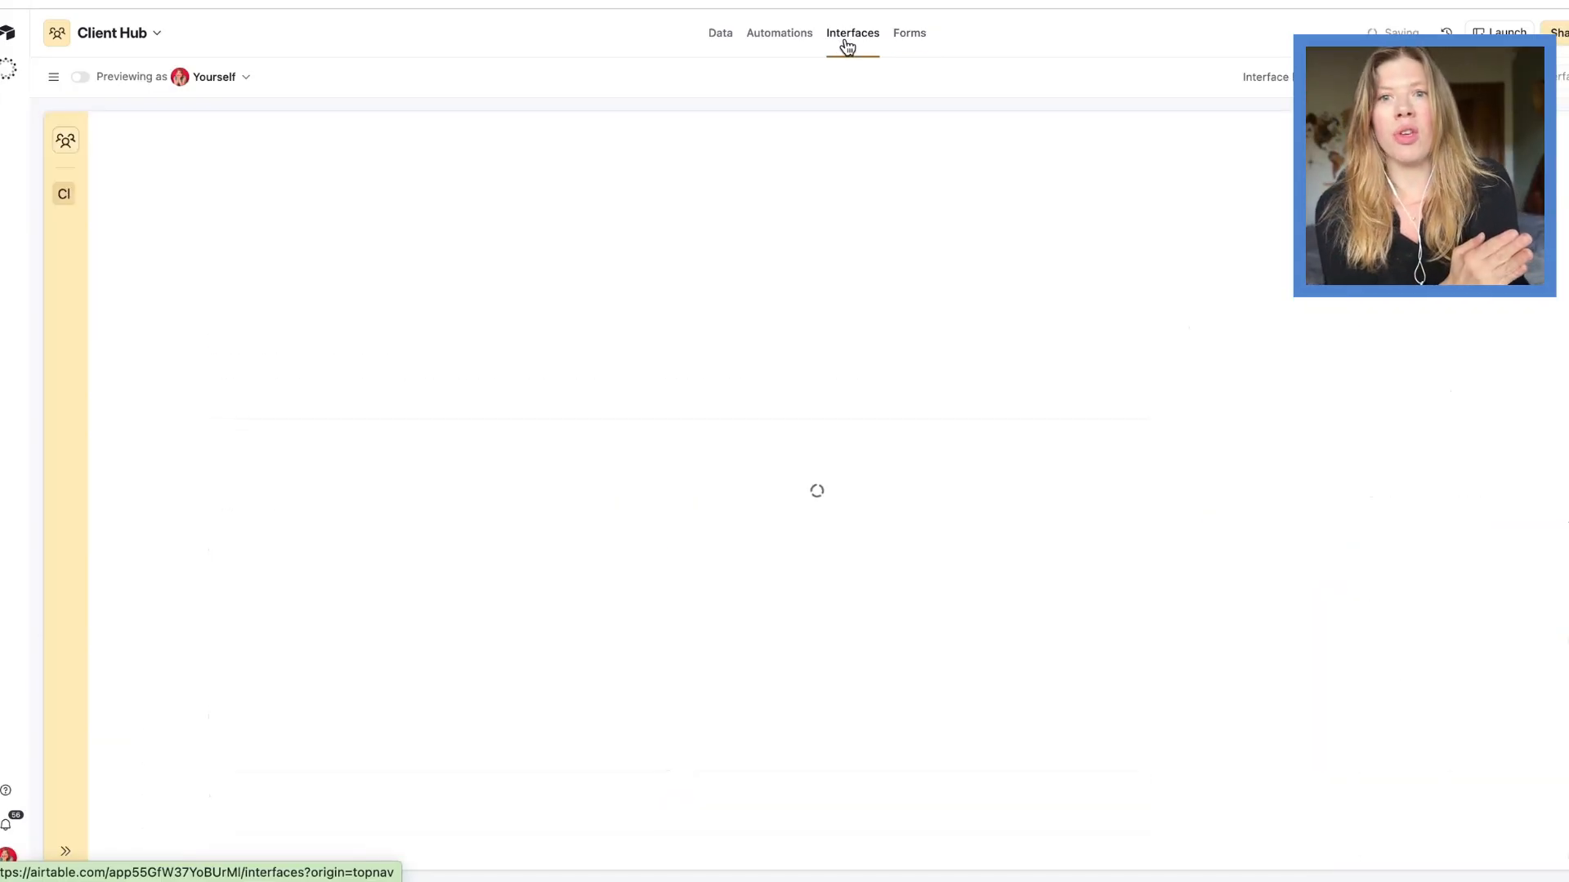
left_click(786, 39)
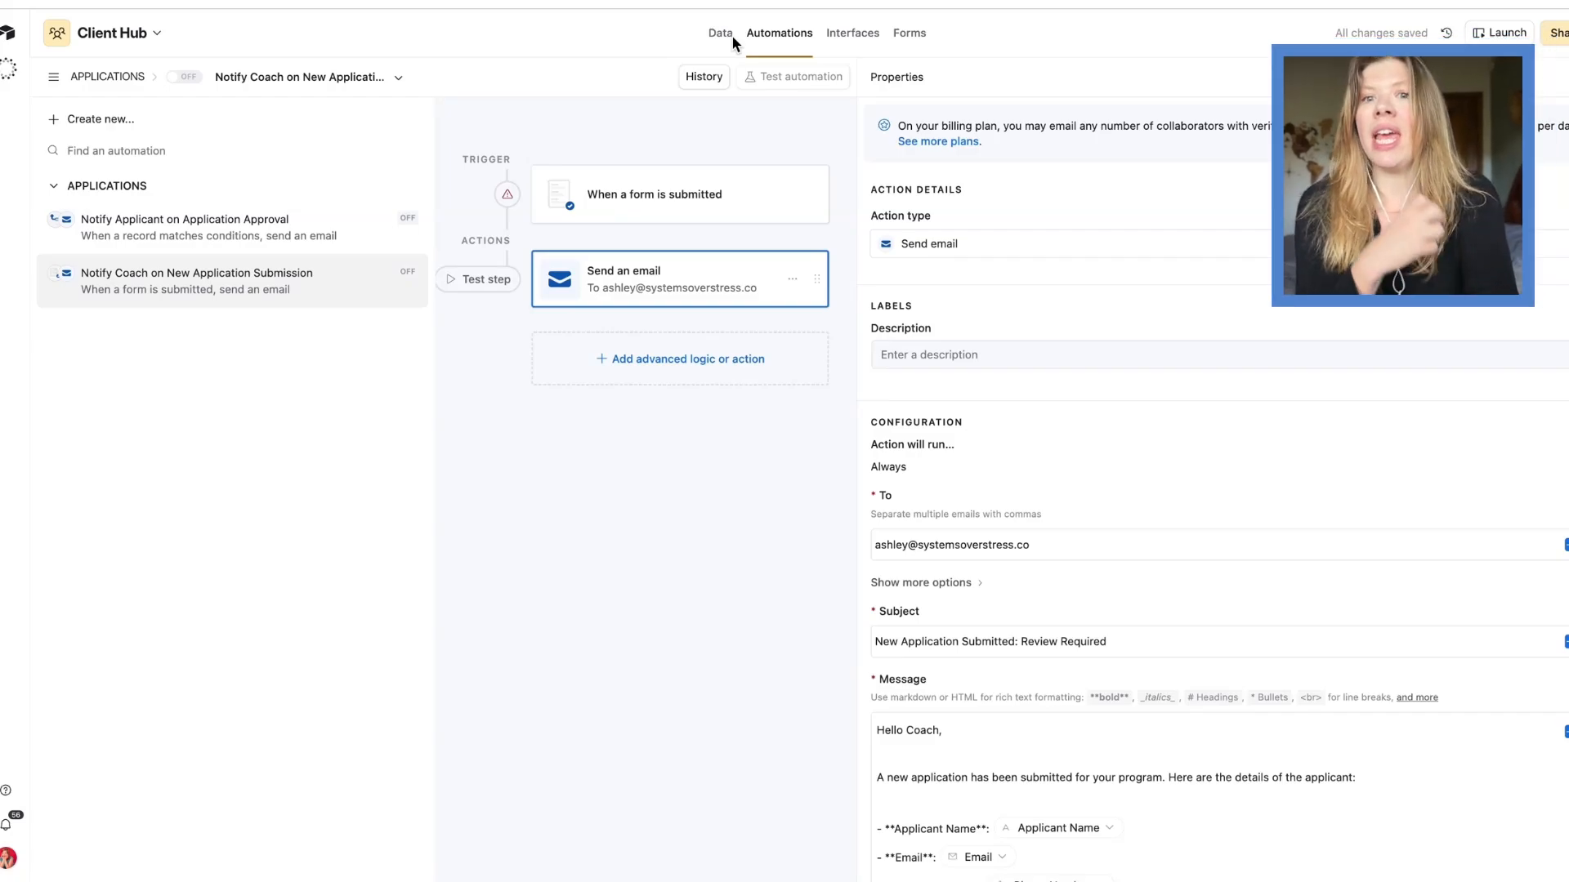
left_click(717, 33)
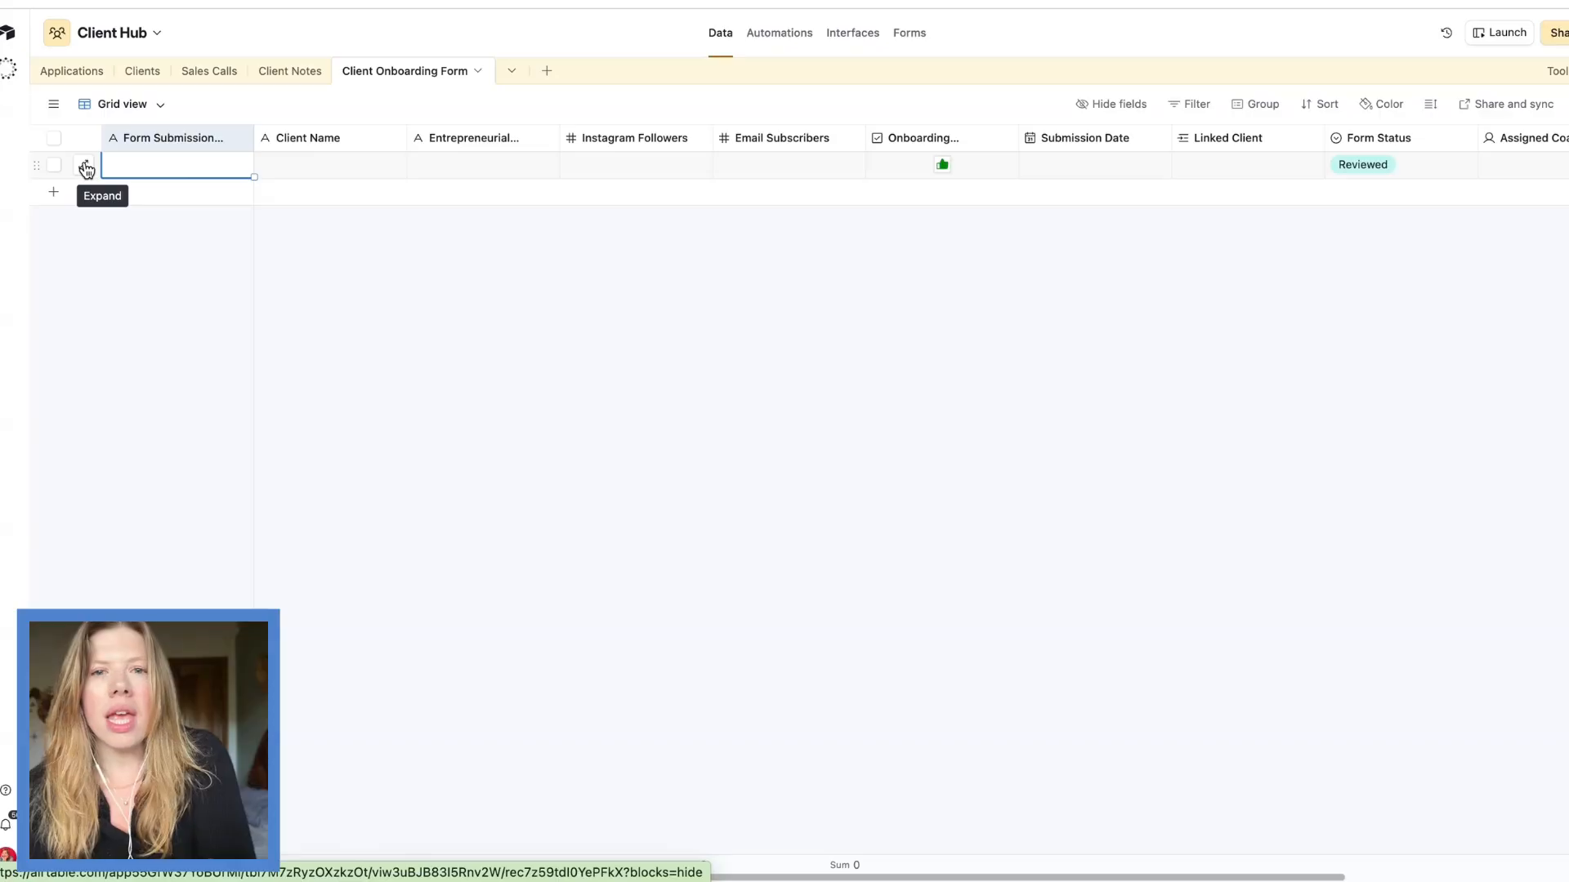
Expand the record in the Client Onboarding Form table, view its revision history, and close the record.
left_click(86, 168)
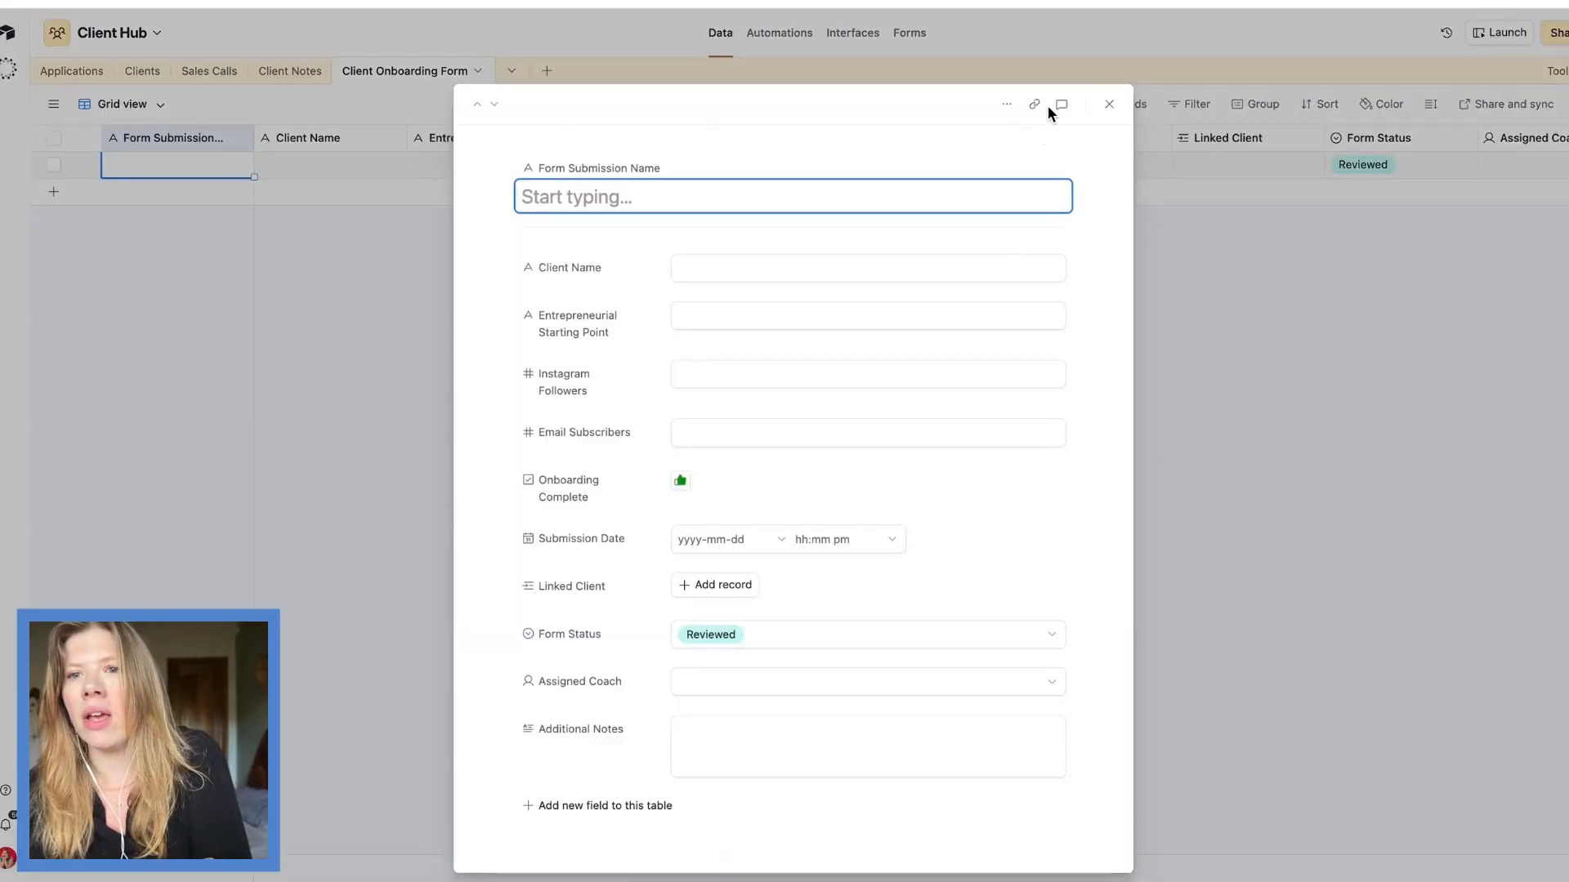
left_click(995, 101)
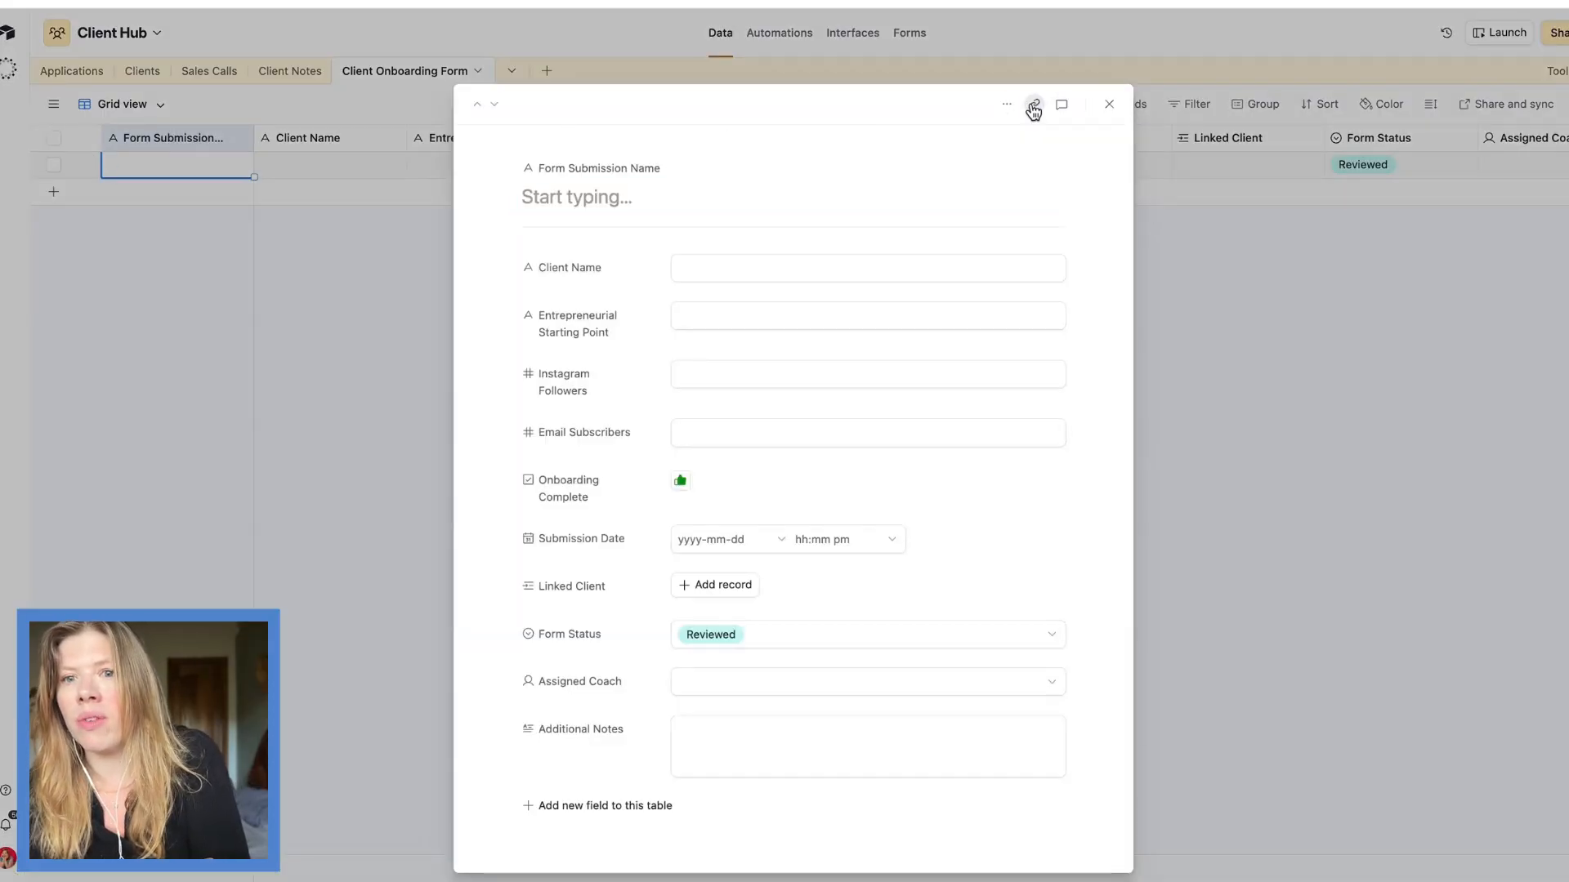
left_click(1007, 104)
left_click(1059, 106)
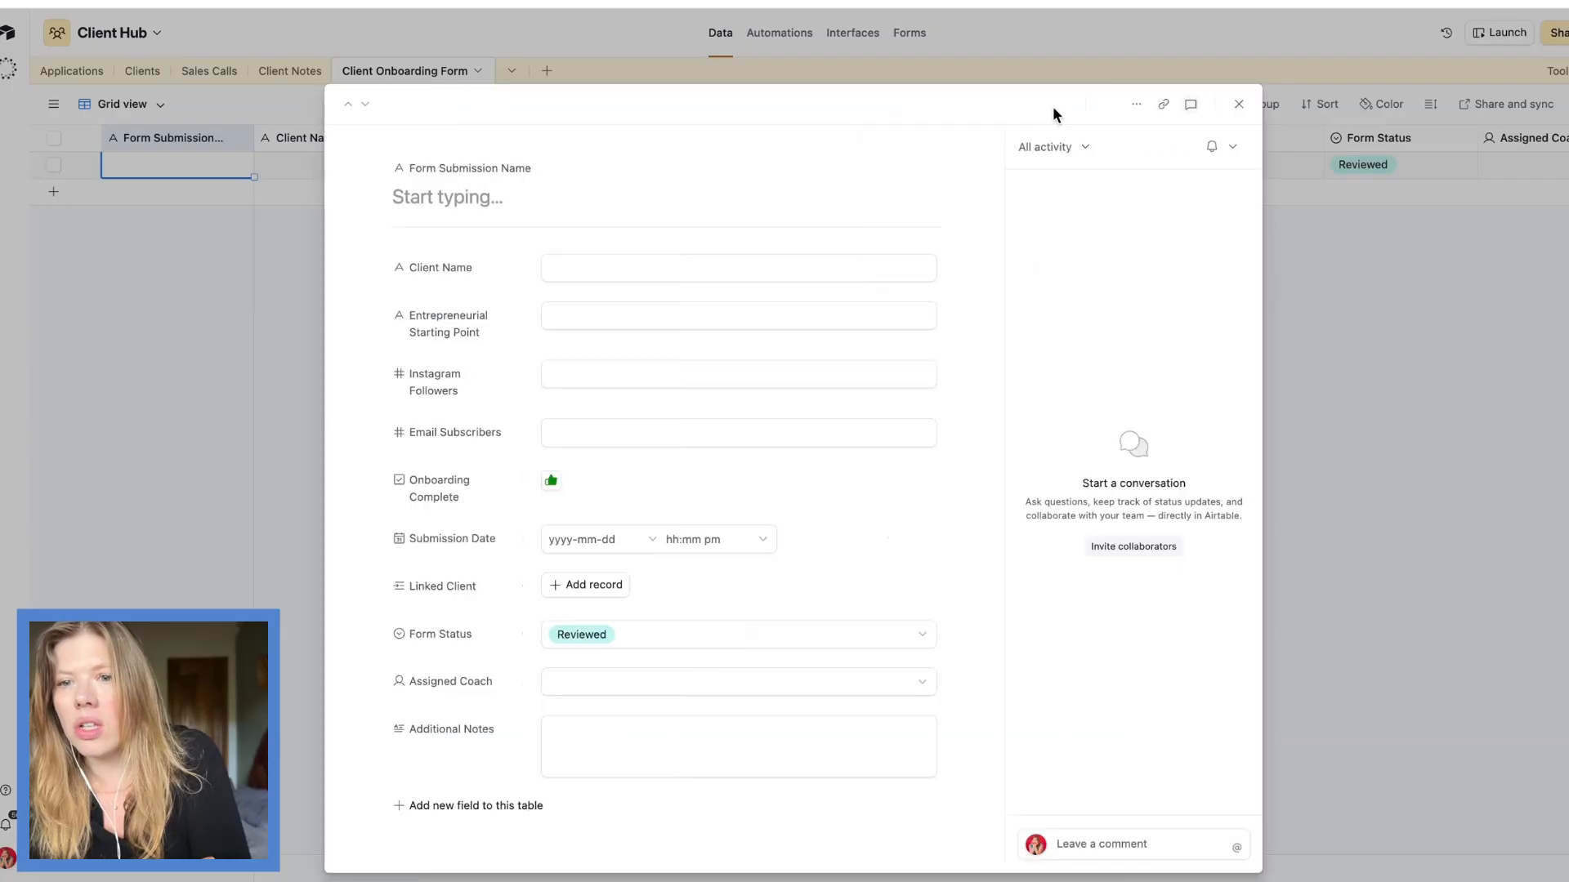
left_click(1052, 146)
left_click(1054, 340)
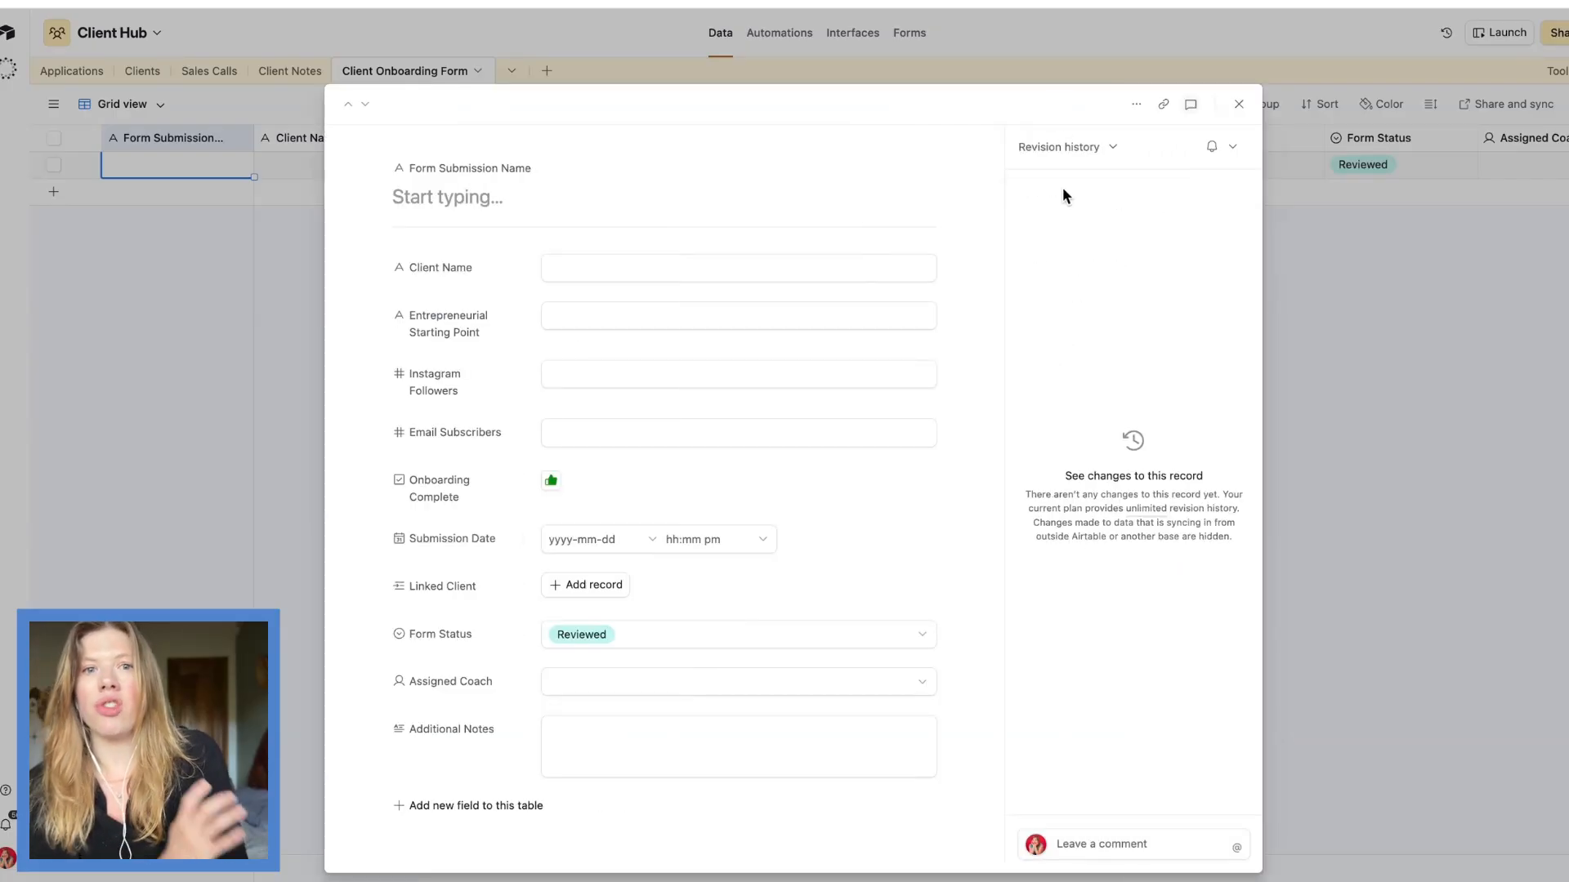
left_click(147, 163)
left_click(53, 104)
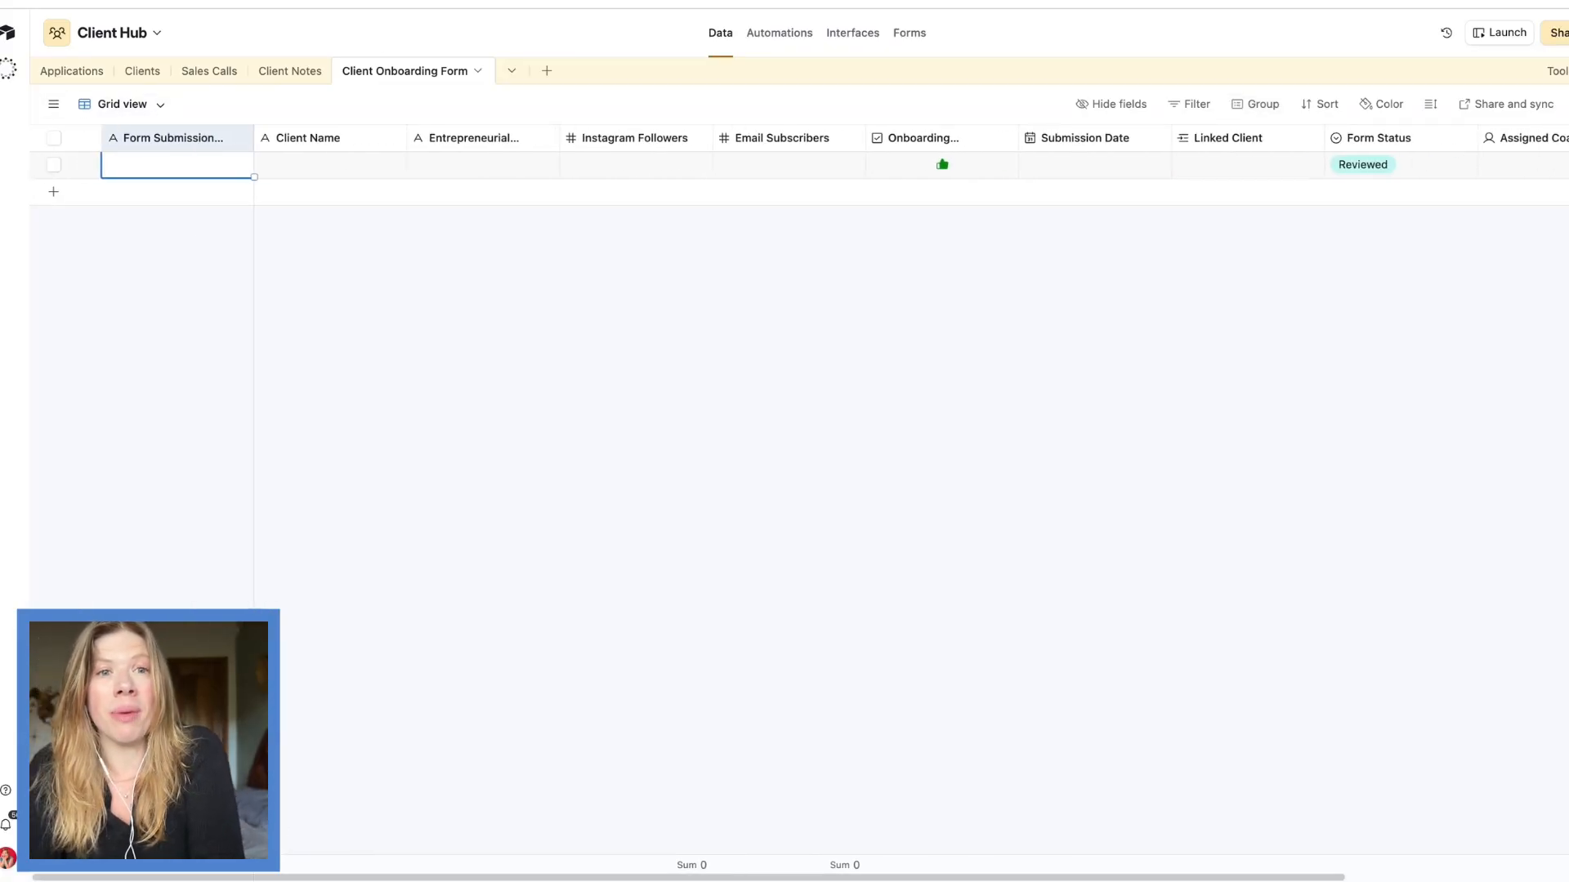
Switch to the Notion Client Hub and start a new automation for the Applications database.
mouse_move(49, 1)
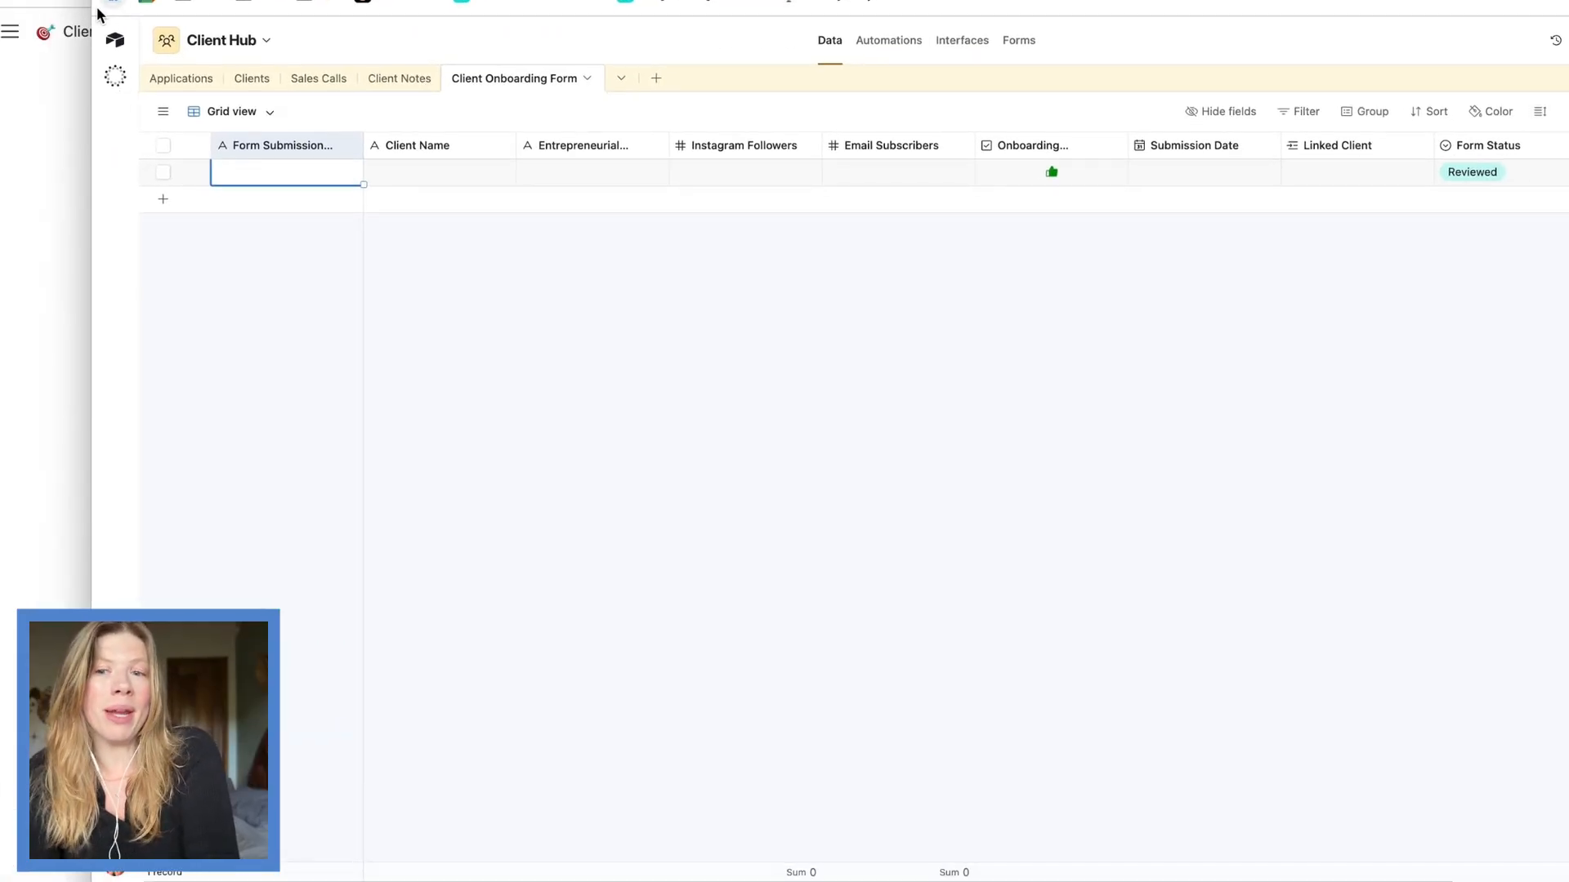
left_click(218, 471)
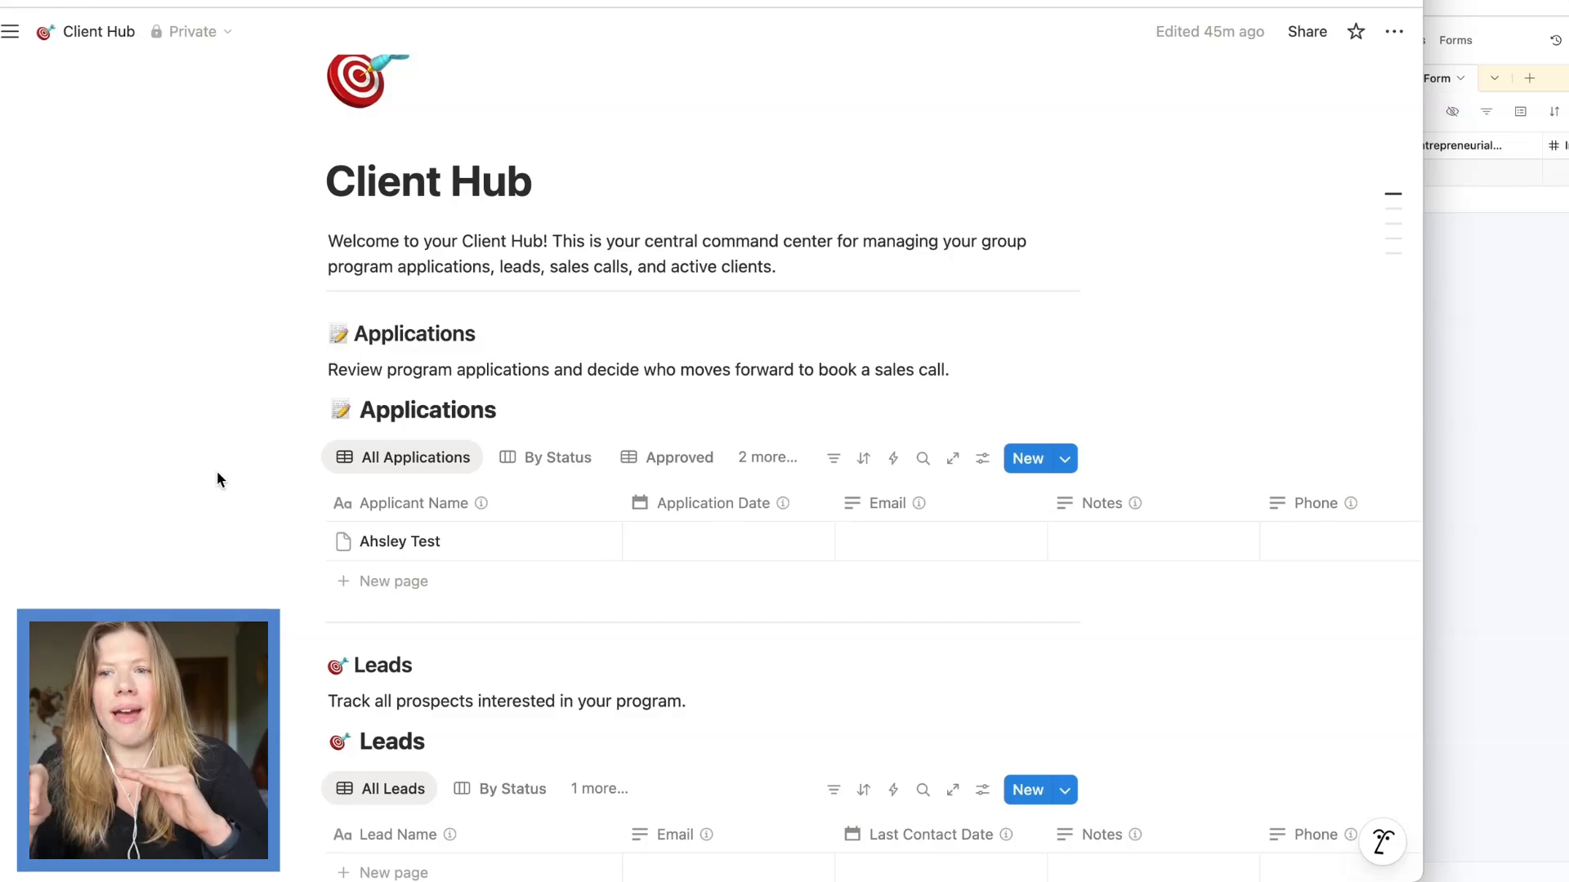
left_click(893, 458)
Try the "Any property edited" trigger in the new automation and delete that trigger.
left_click(536, 267)
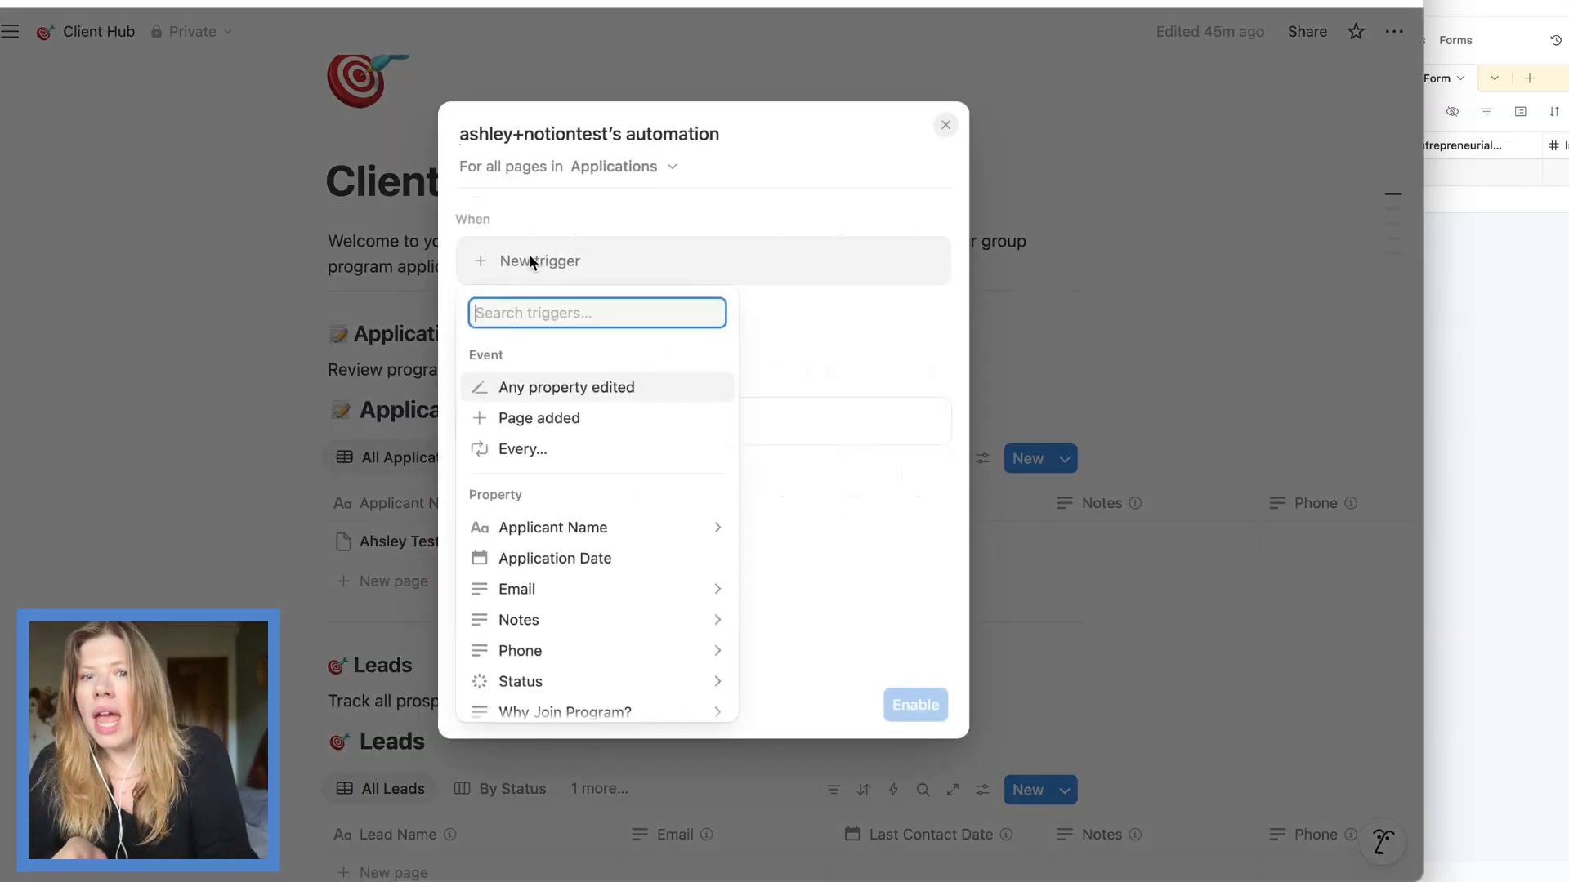
left_click(523, 389)
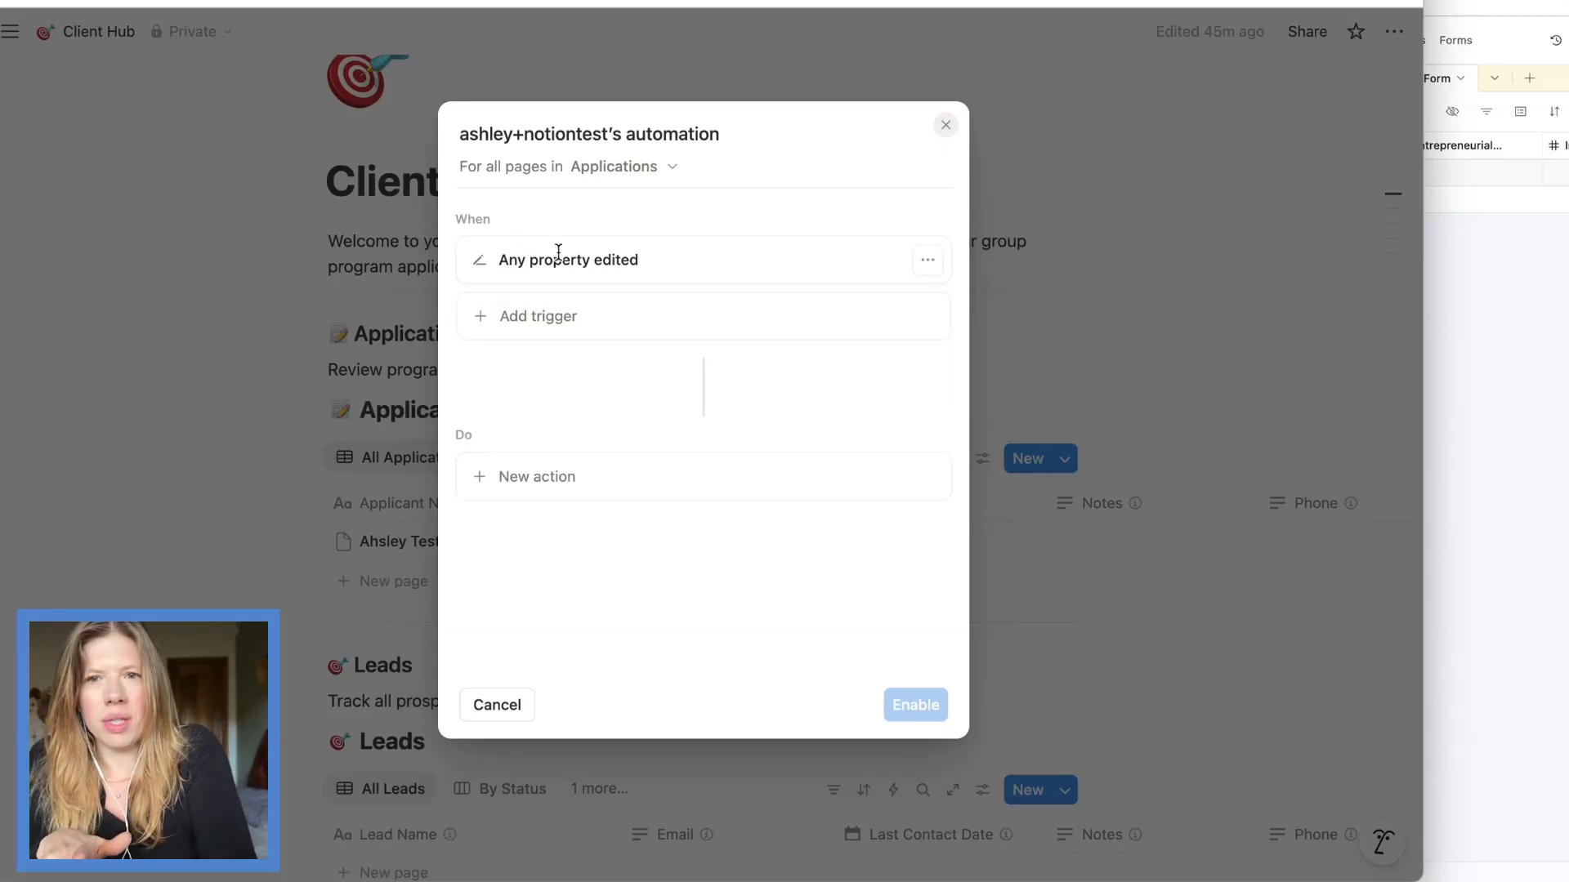
left_click(948, 126)
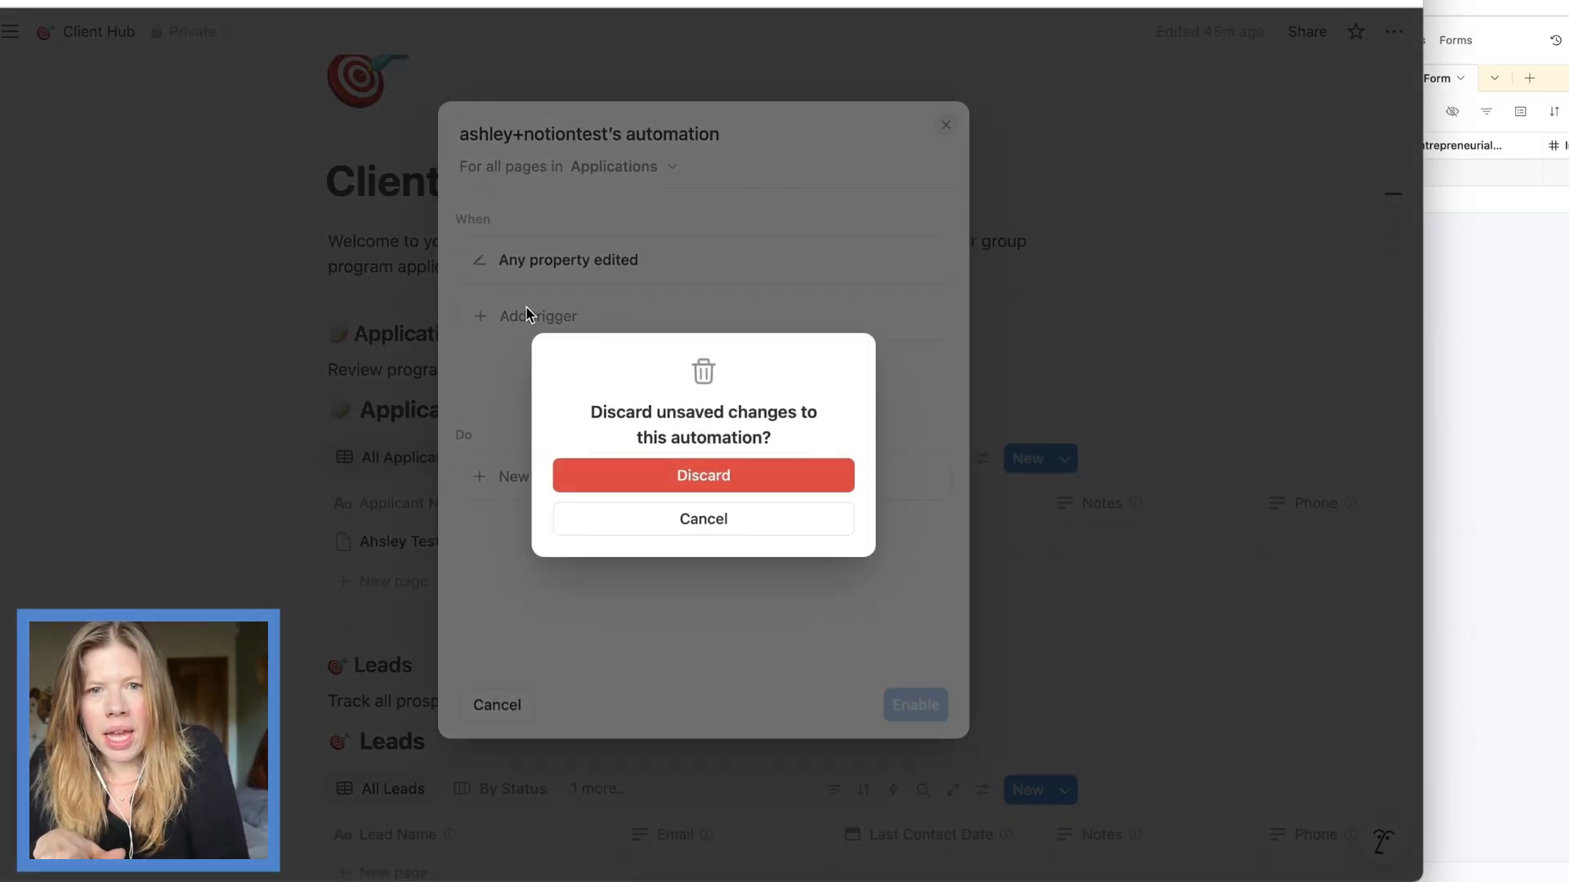
left_click(694, 531)
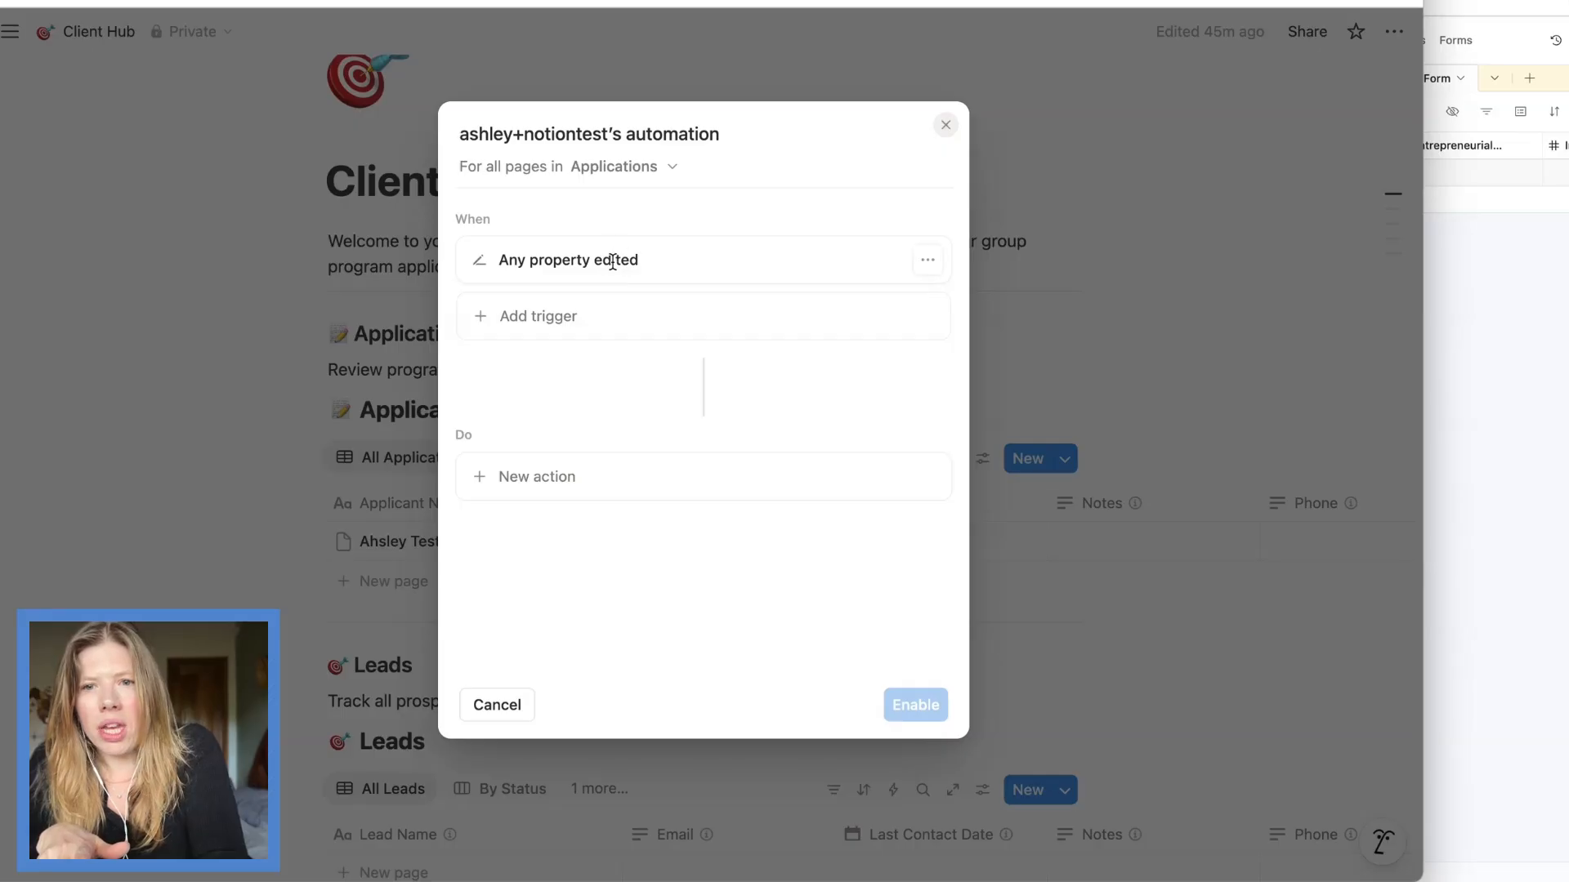
left_click(927, 260)
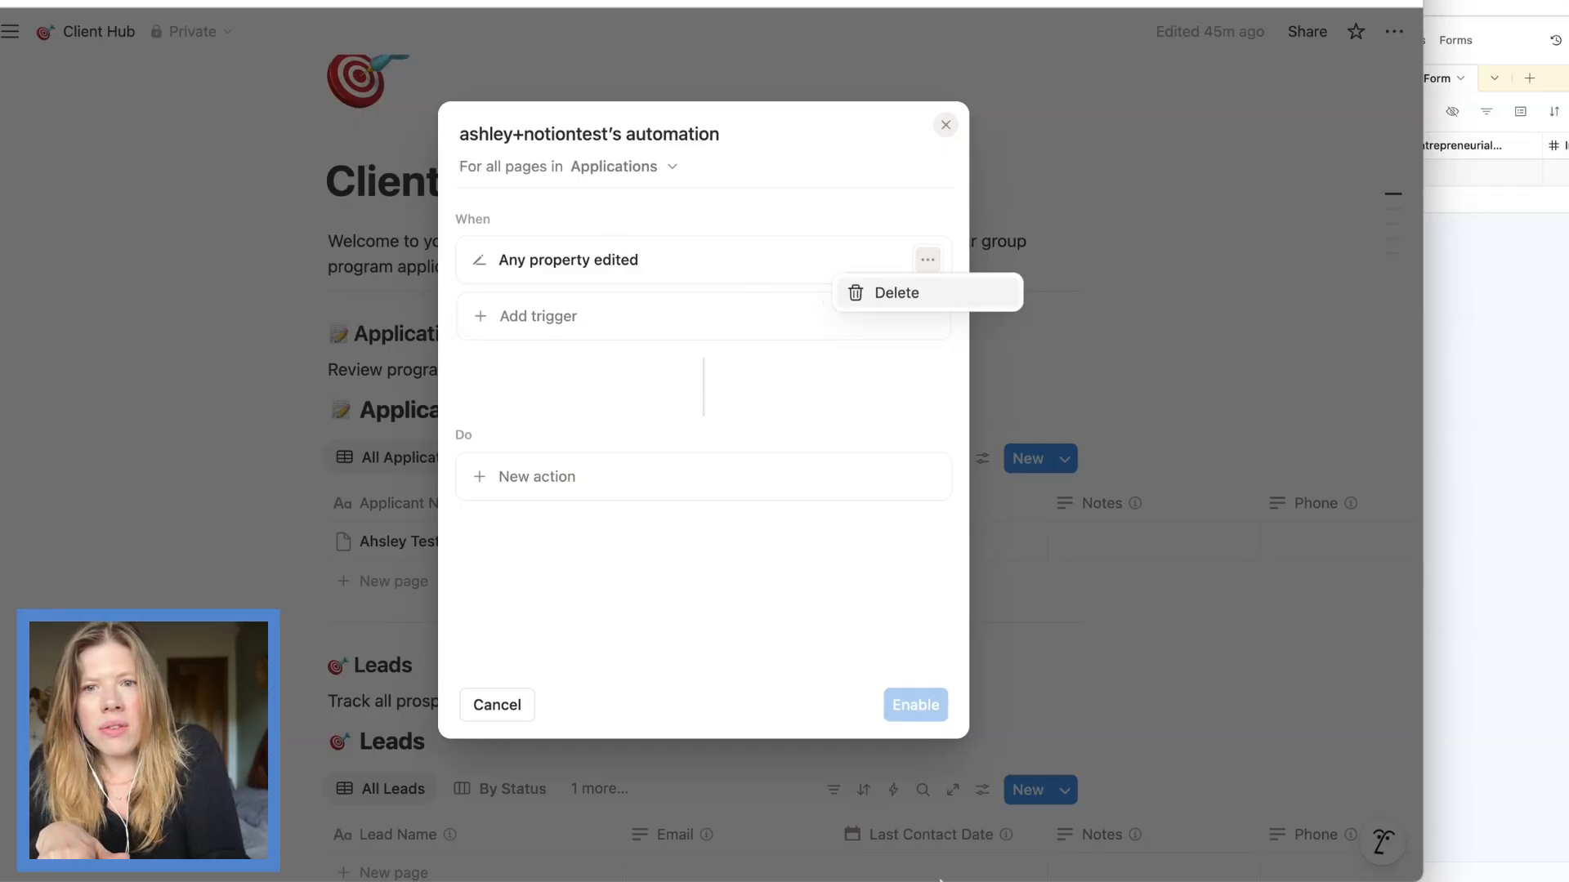
mouse_move(579, 879)
left_click(880, 295)
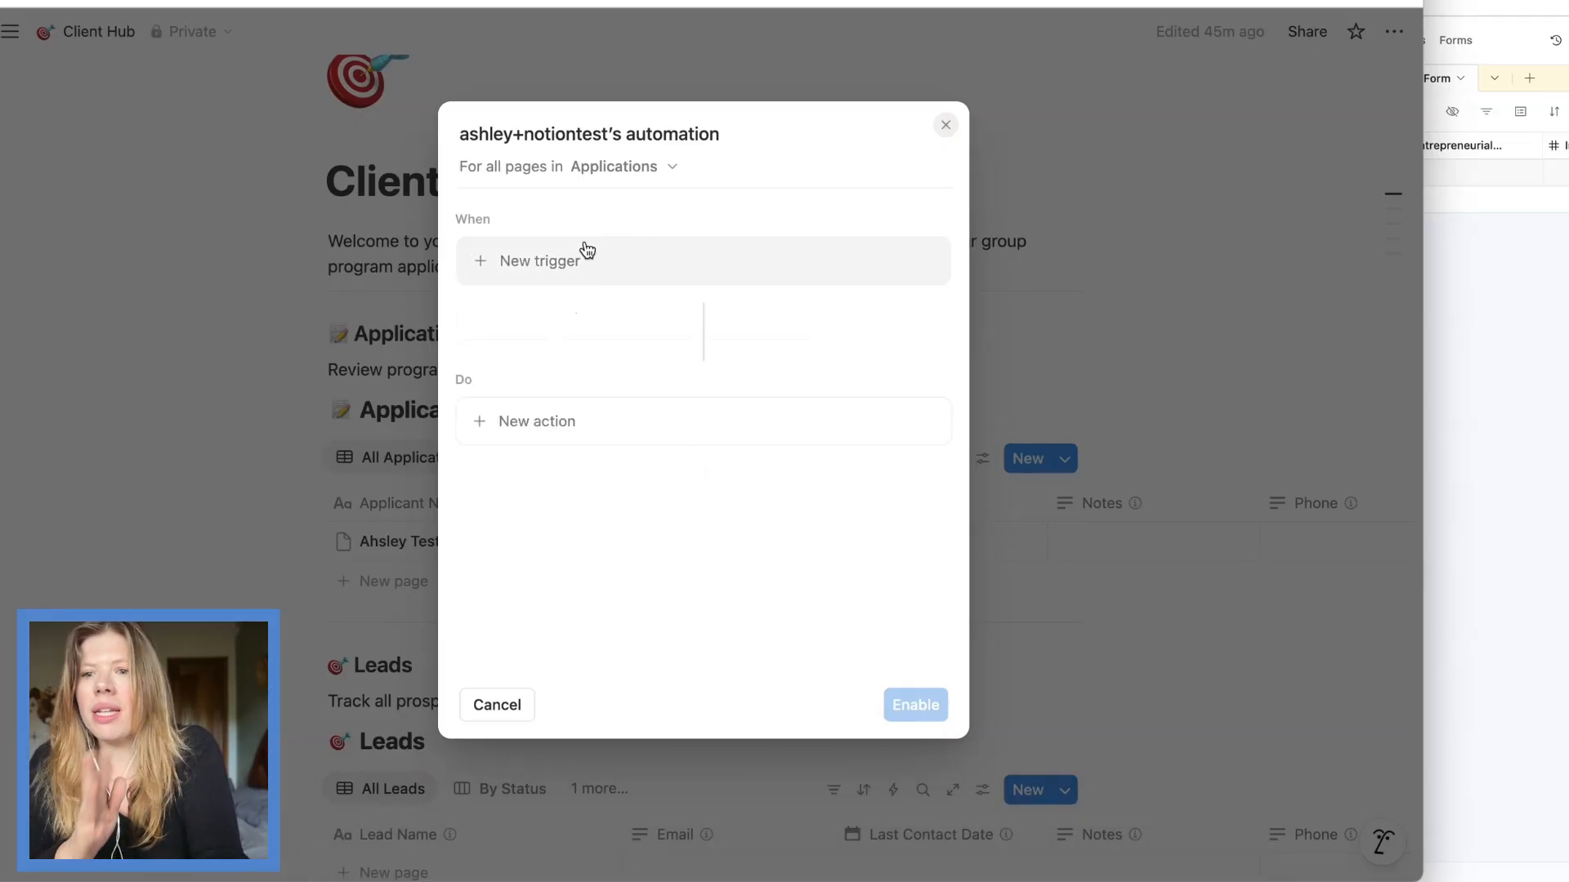
Set the Applications automation to trigger when a page is added.
left_click(545, 277)
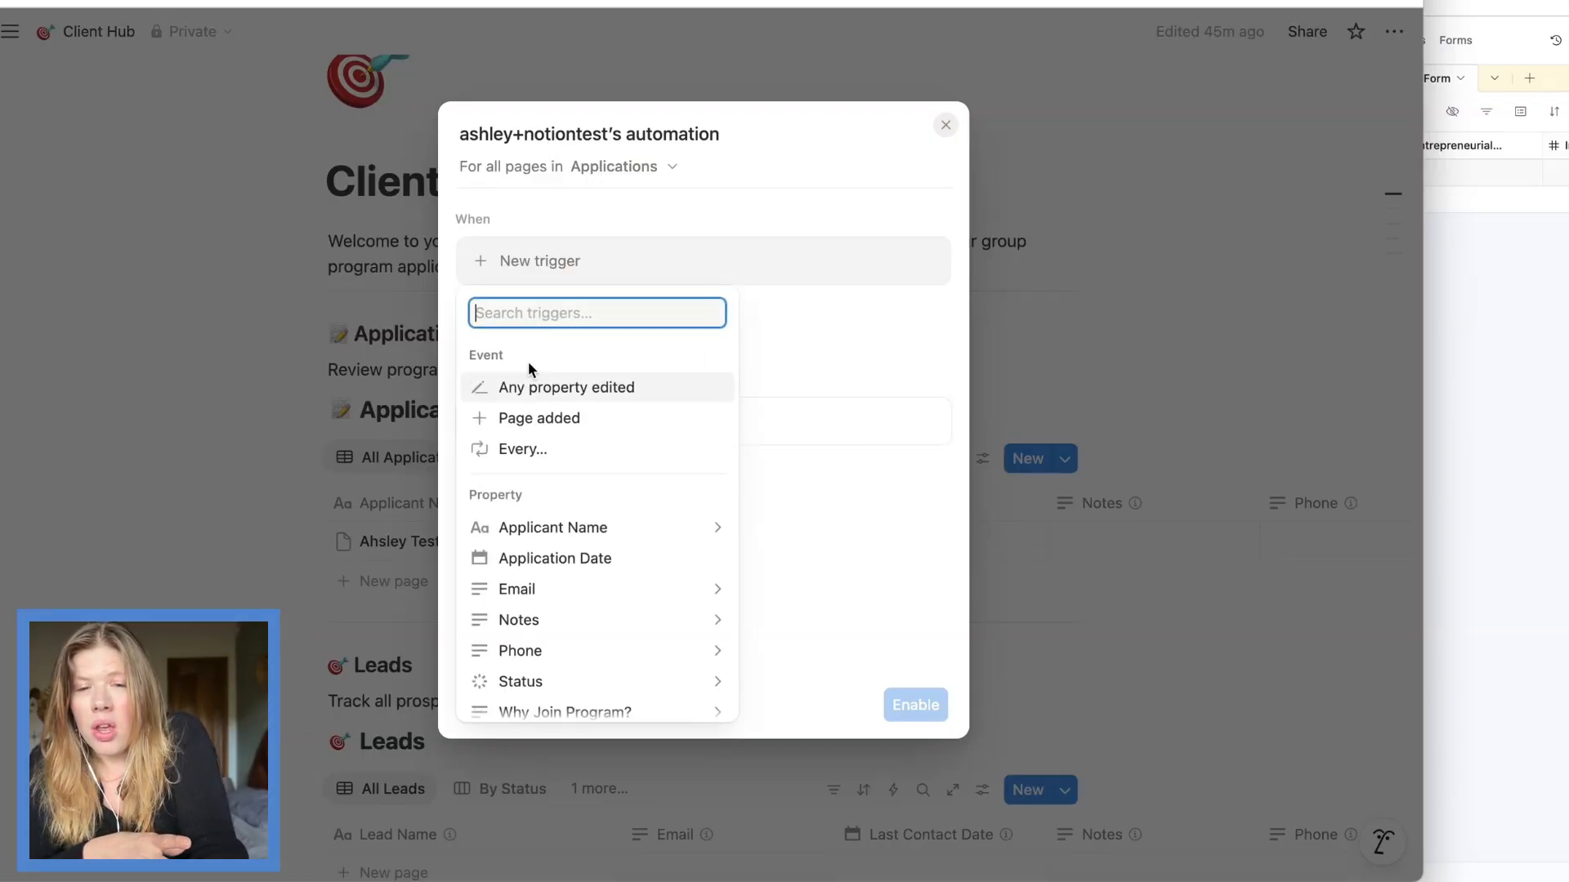
left_click(517, 419)
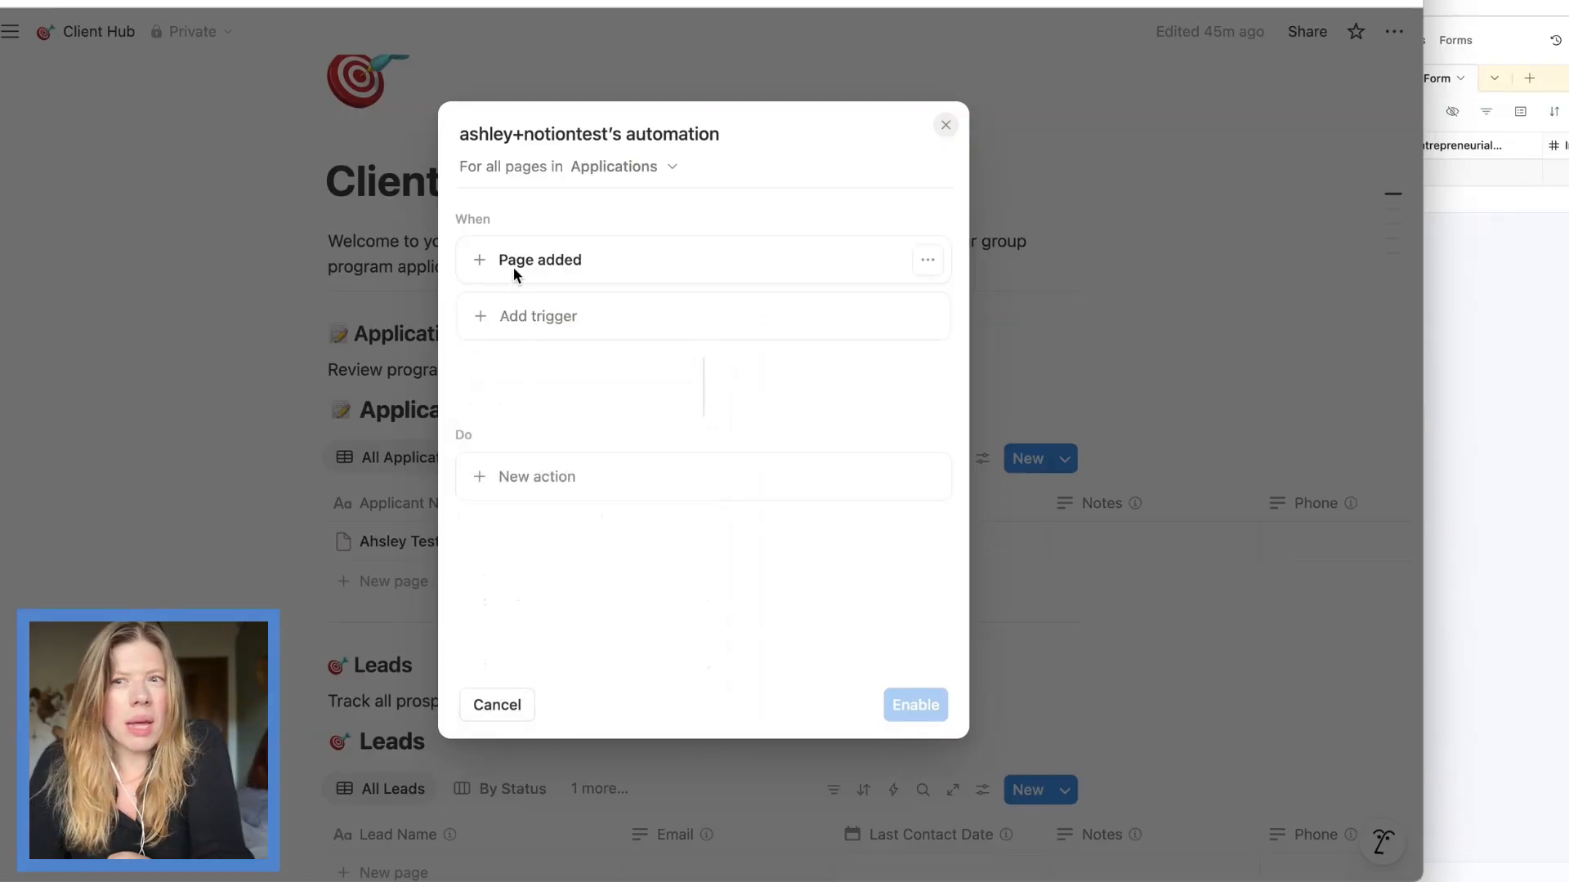
Try a Send mail action in the automation, check its available sender accounts, and delete the action.
left_click(542, 479)
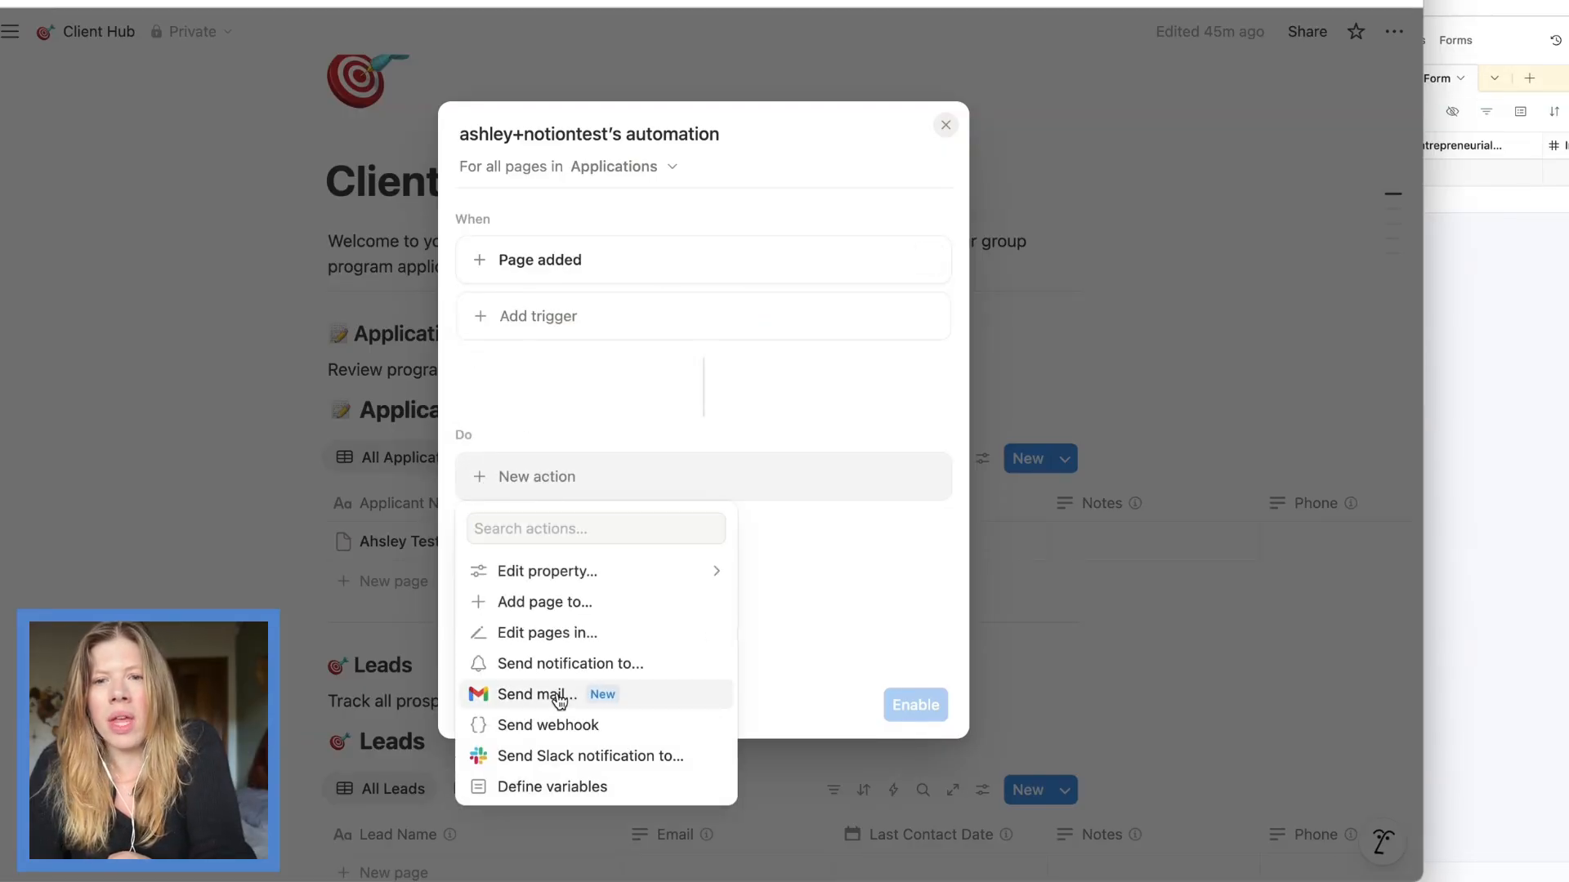
left_click(564, 695)
left_click(838, 474)
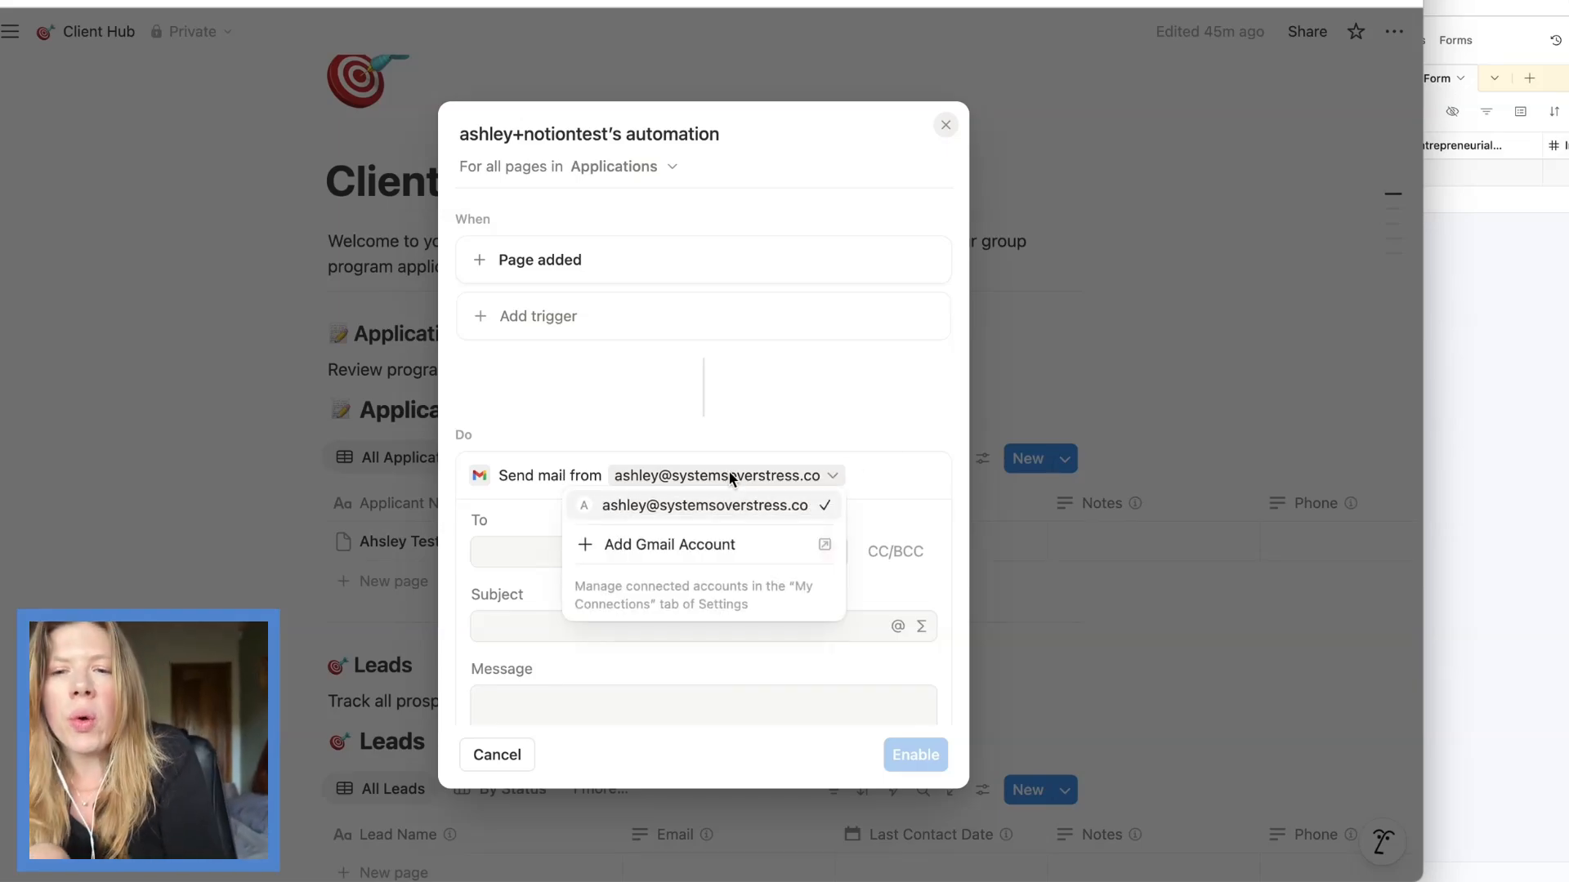
left_click(536, 478)
left_click(928, 476)
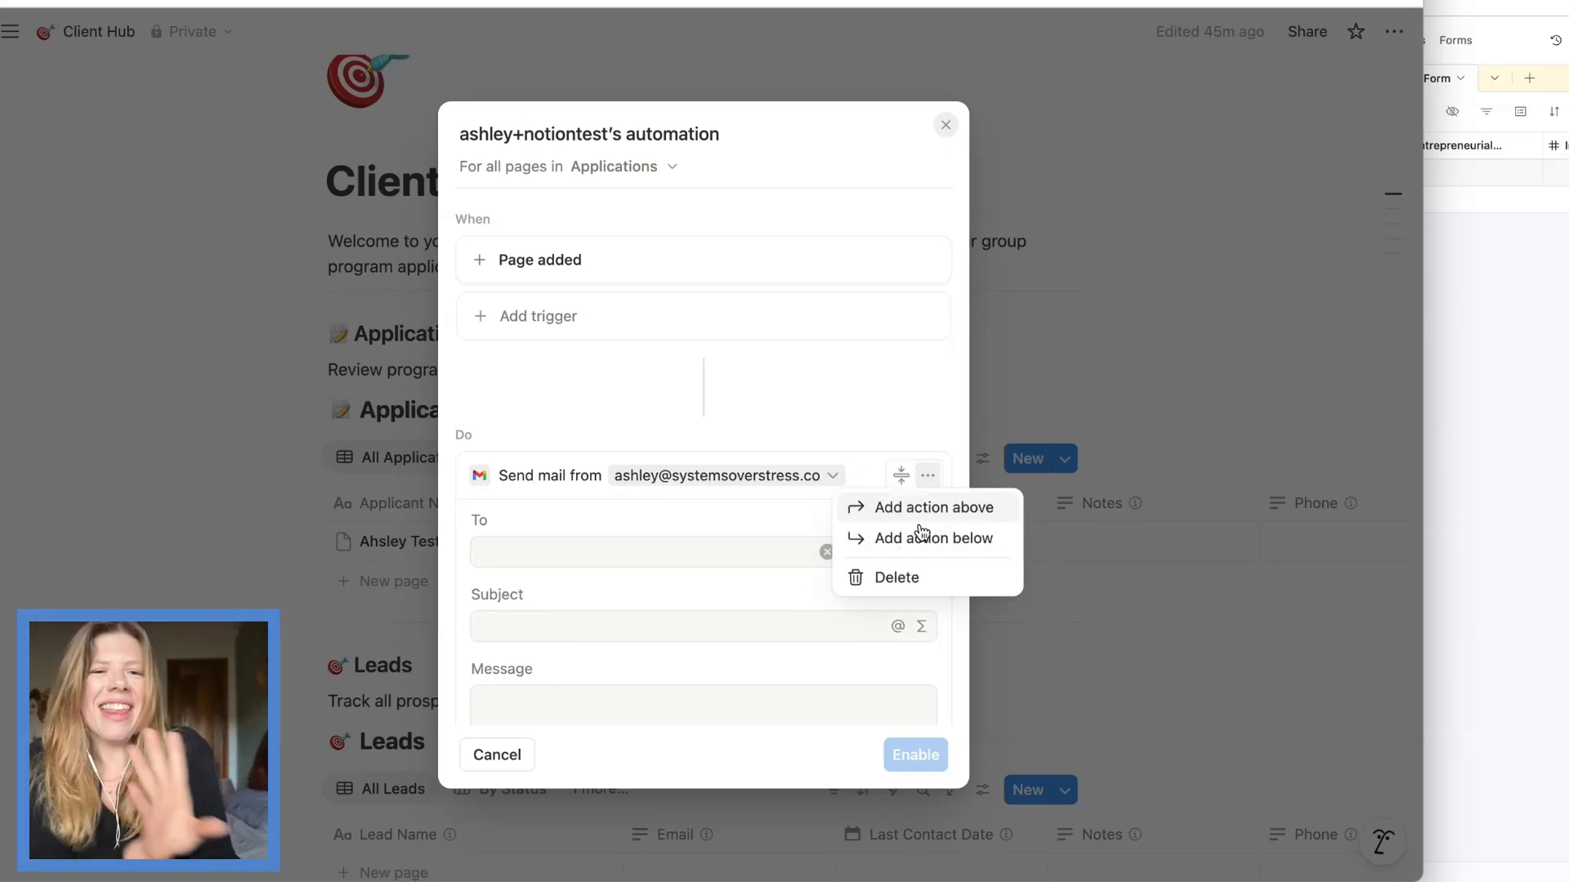
left_click(893, 576)
Add a Send mail action to the automation, addressed to Whoever triggered.
left_click(527, 482)
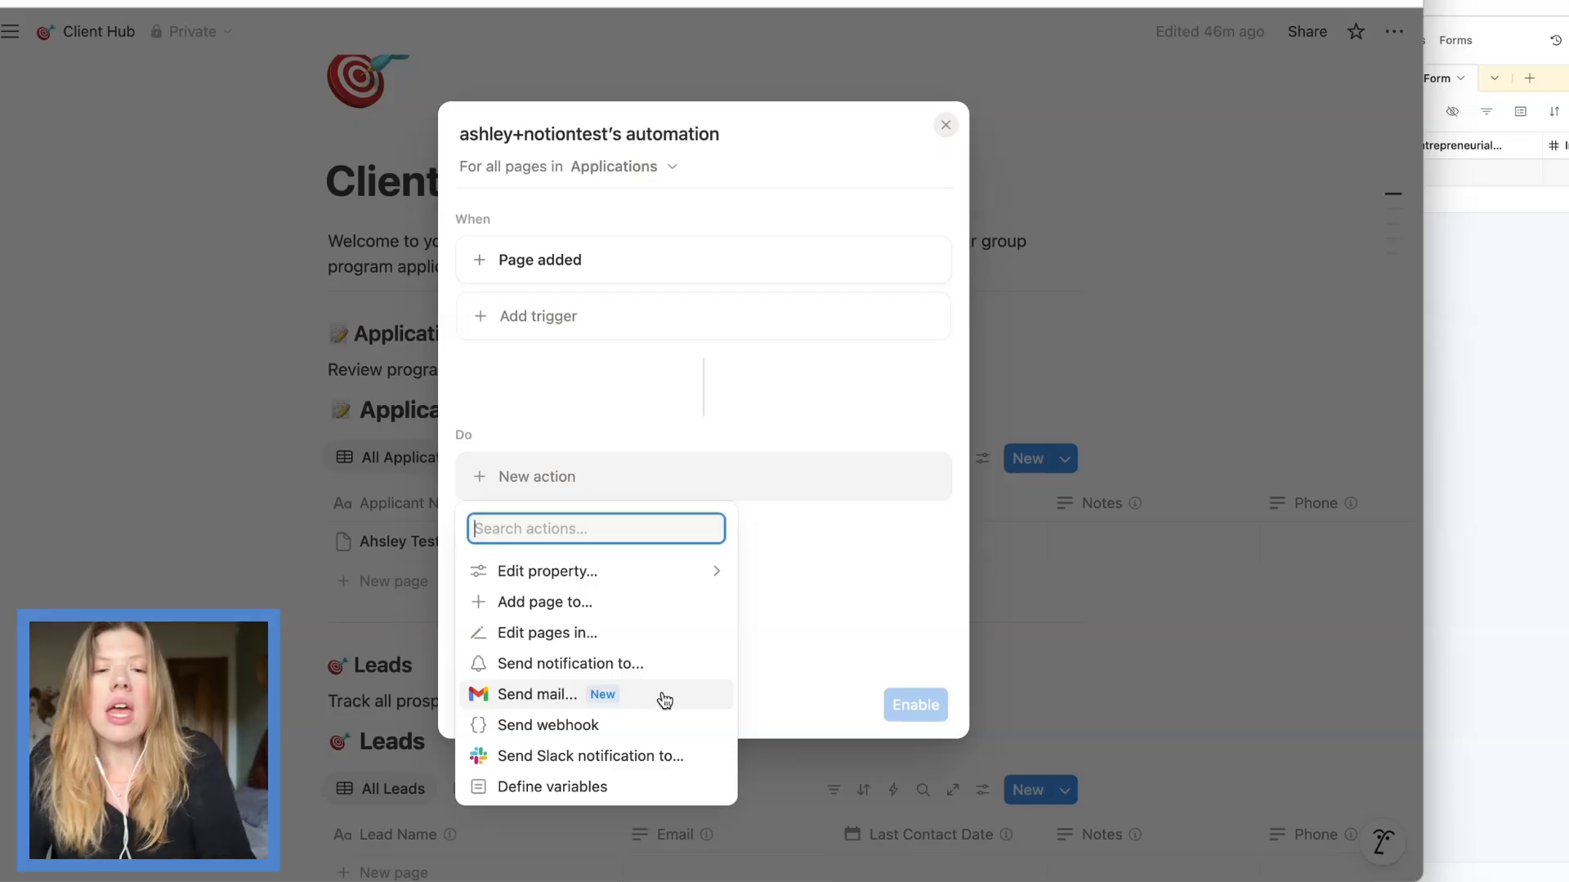
left_click(527, 696)
left_click(625, 550)
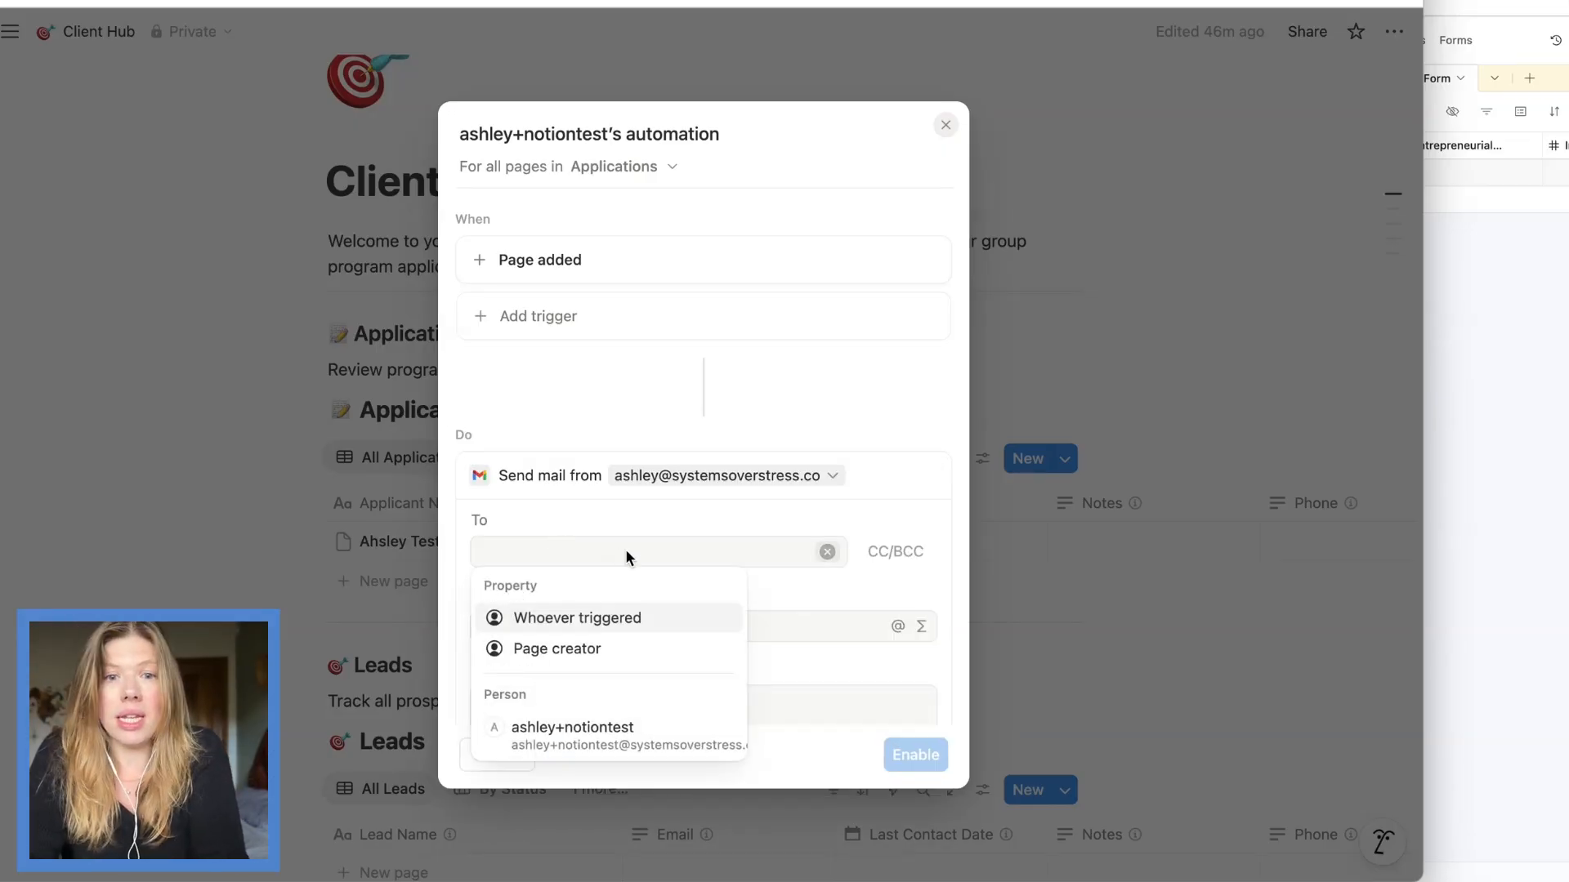
left_click(589, 620)
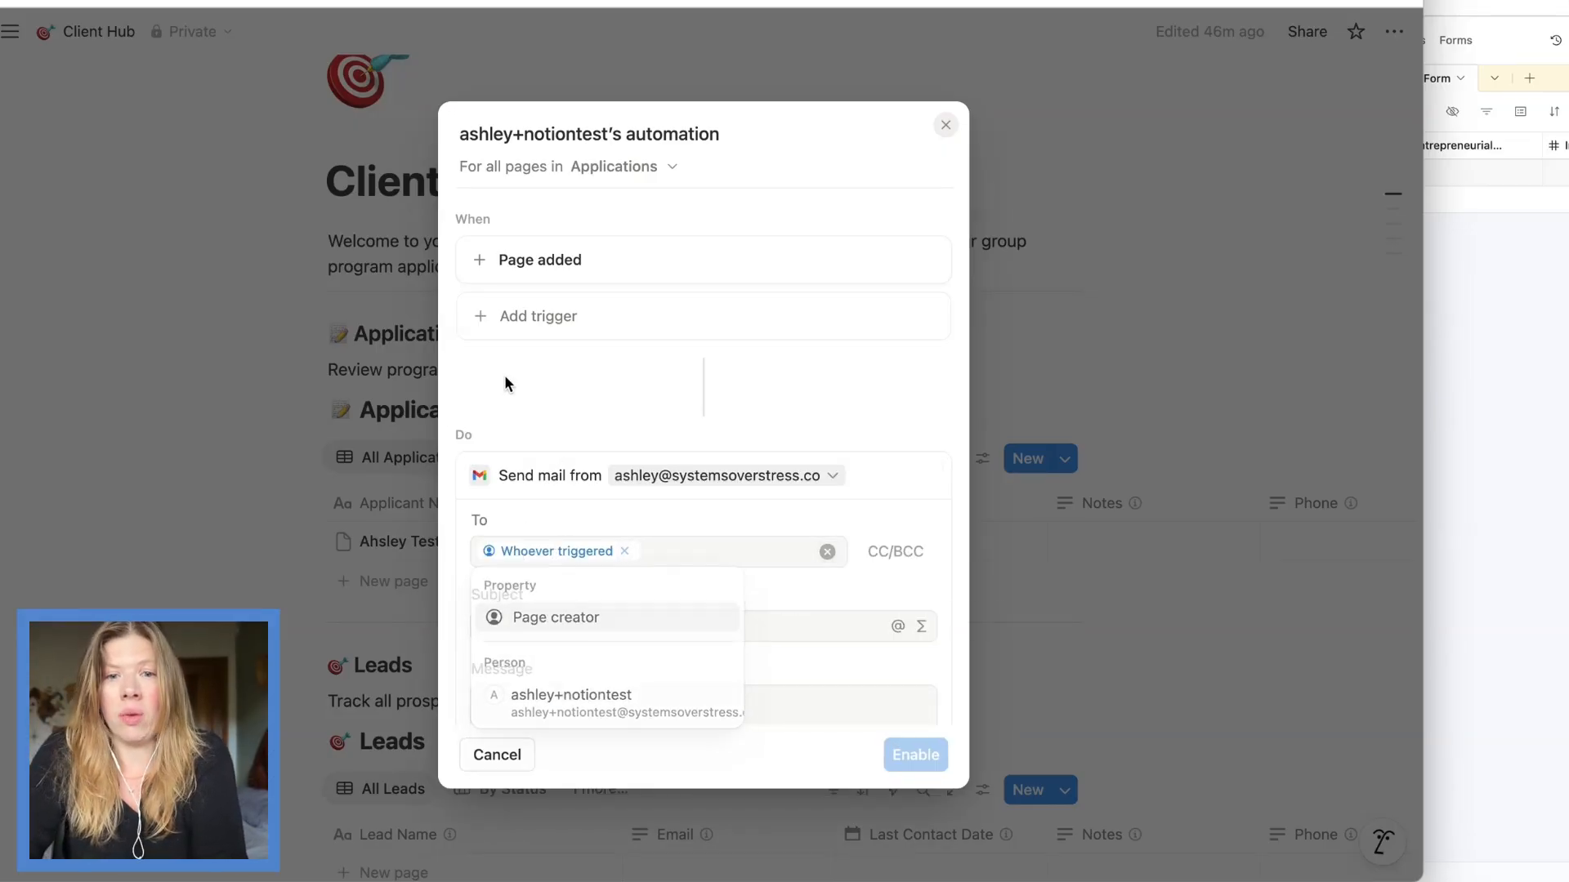
Fill the email with the placeholder subject "lsdkfj;" and message ";lkj;lkj", and enable the automation.
left_click(604, 626)
type("lsdkfj;")
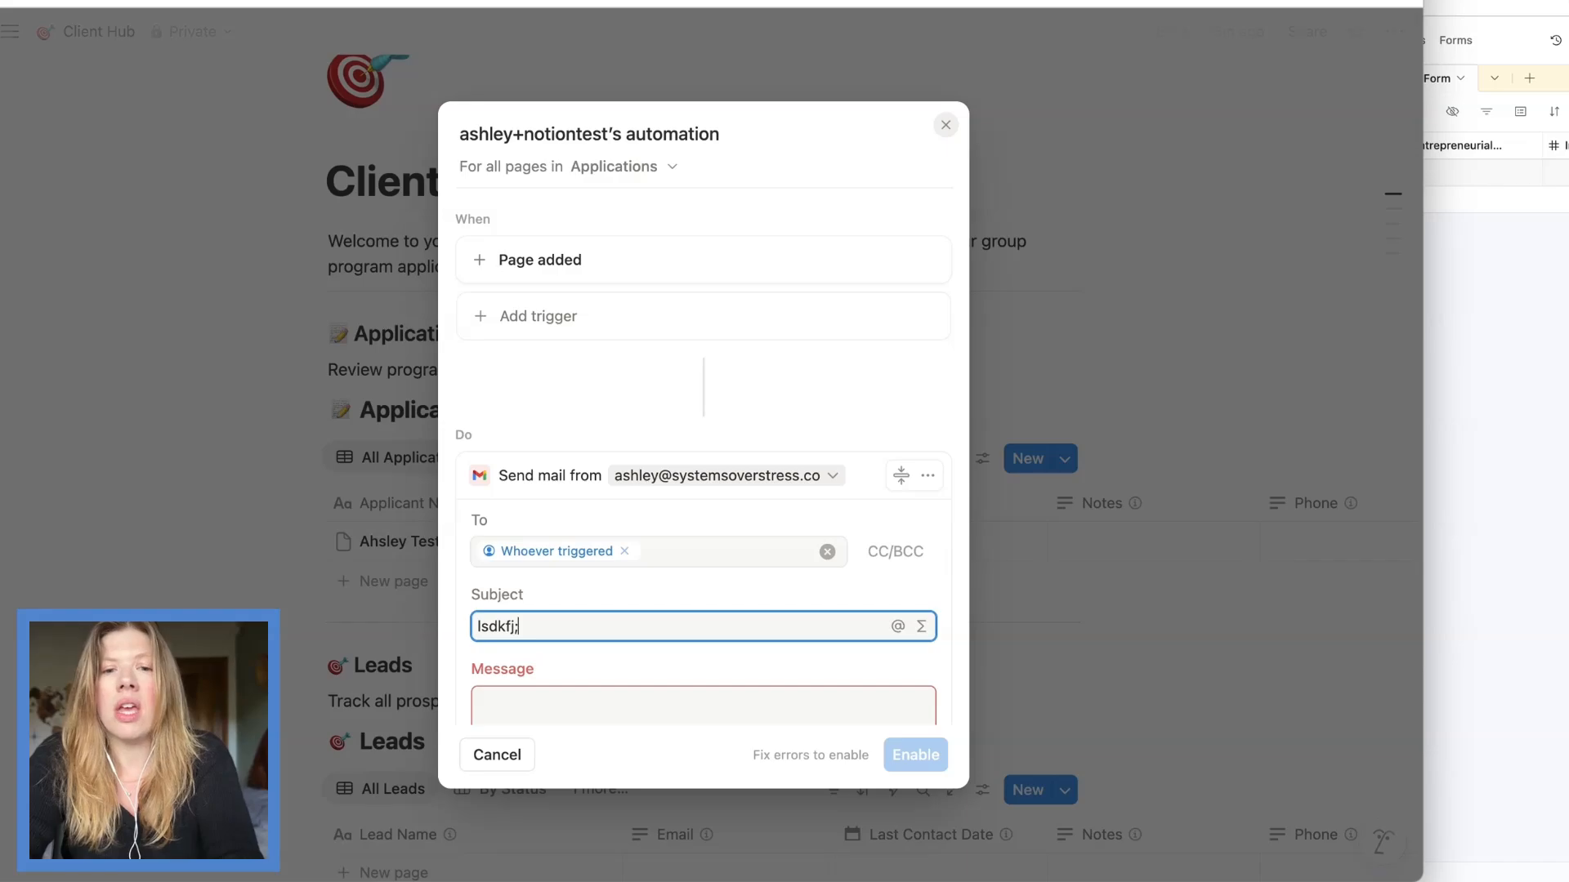
scroll(605, 510, "down", 2)
left_click(560, 589)
type(";lkjf")
left_click(914, 754)
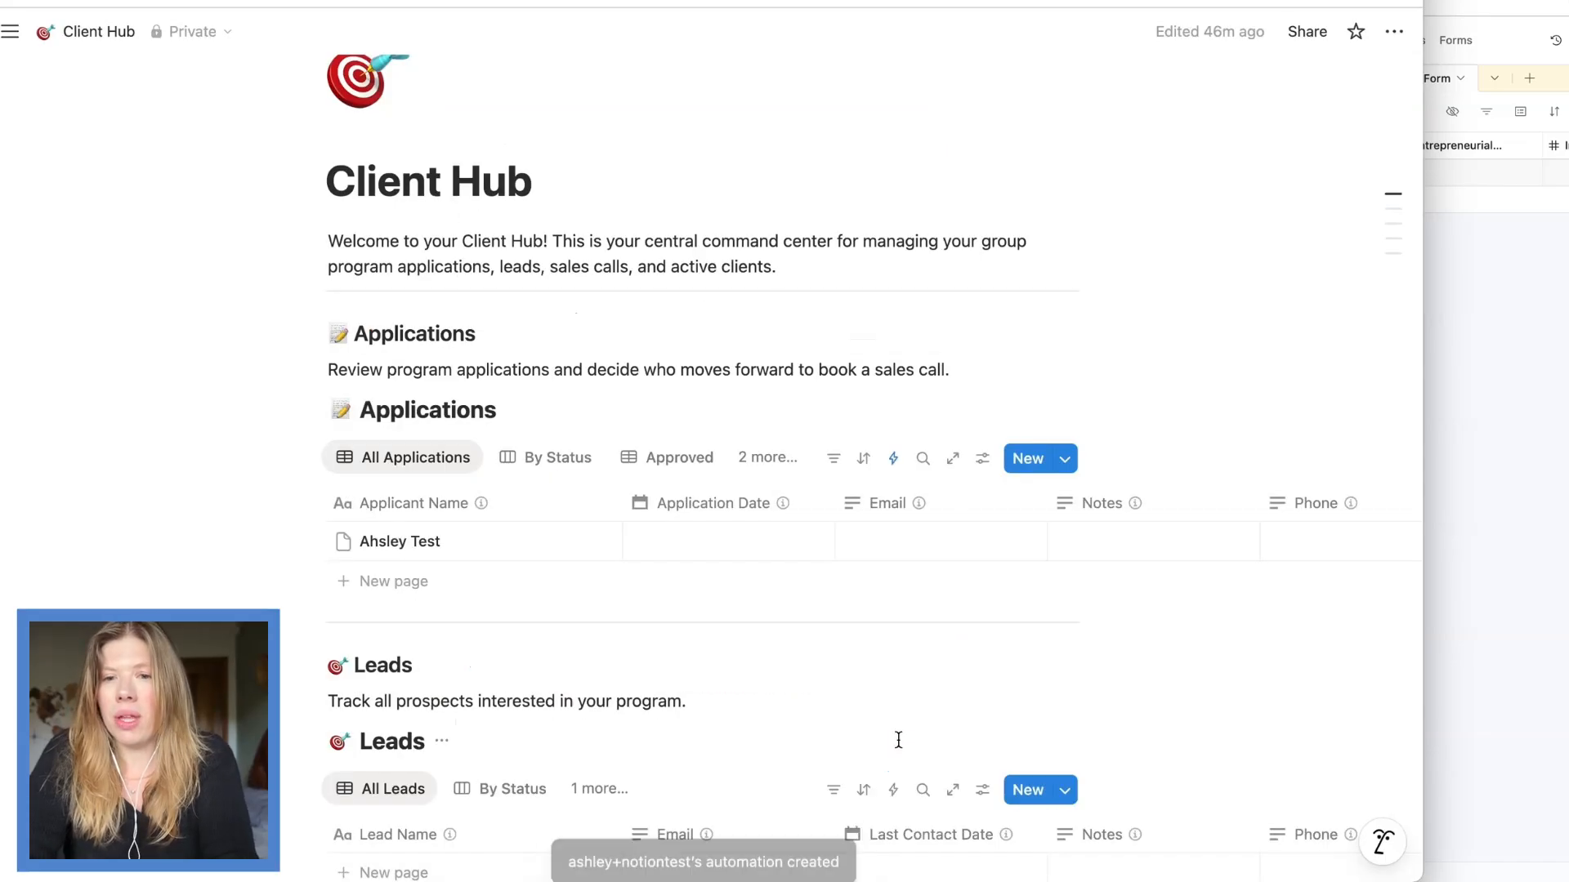
Reopen the saved Applications automation and review its trigger, email contents and the views it can apply to.
scroll(755, 411, "down", 1)
left_click(893, 422)
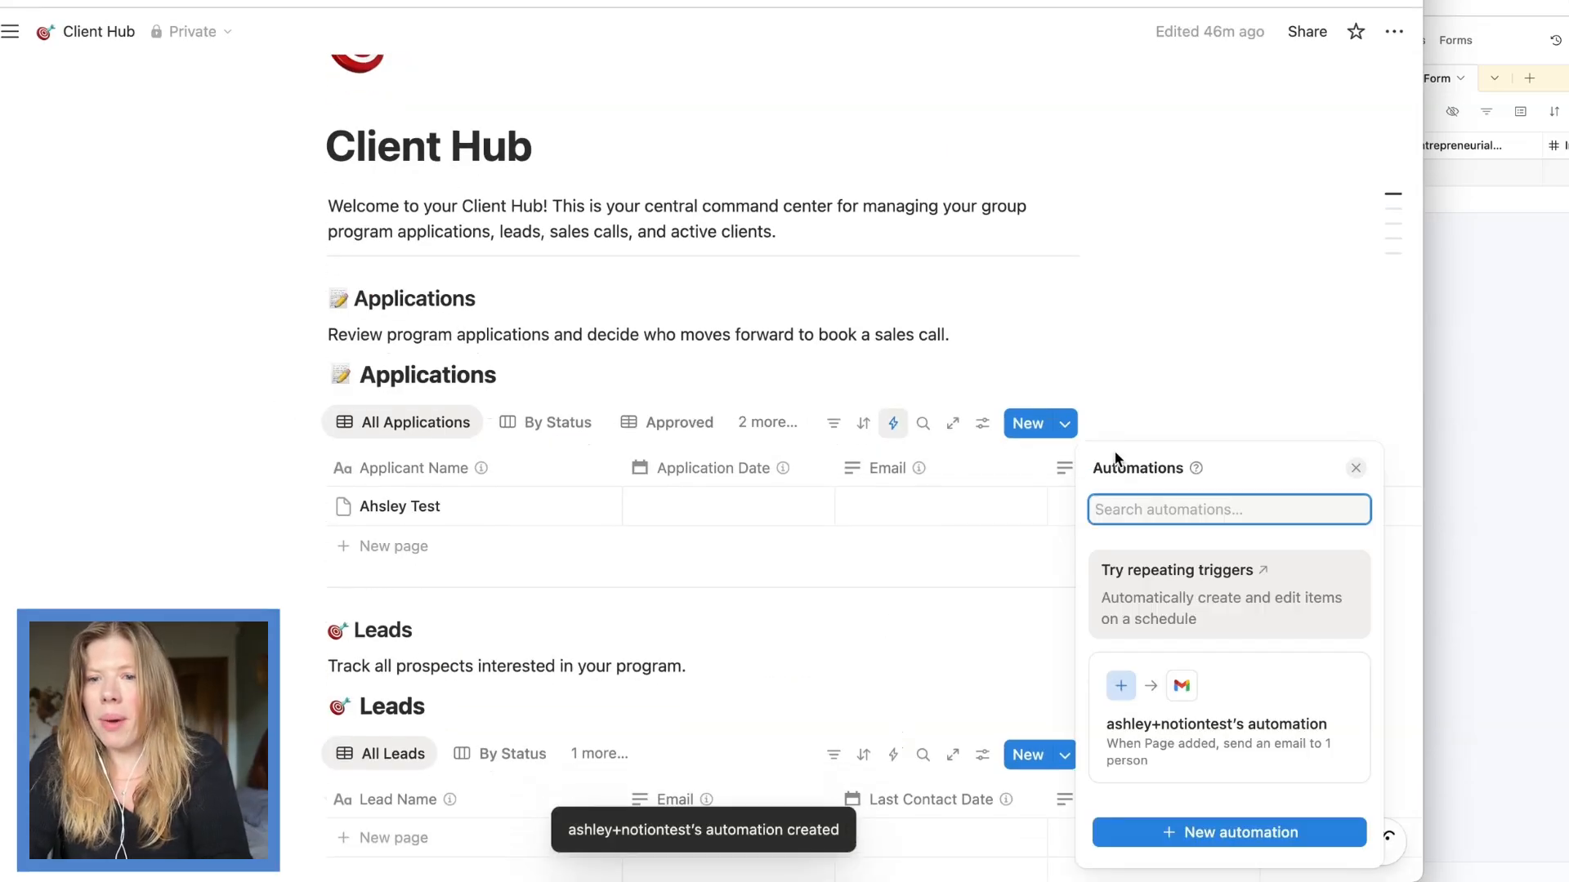
left_click(1243, 693)
scroll(688, 343, "down", 5)
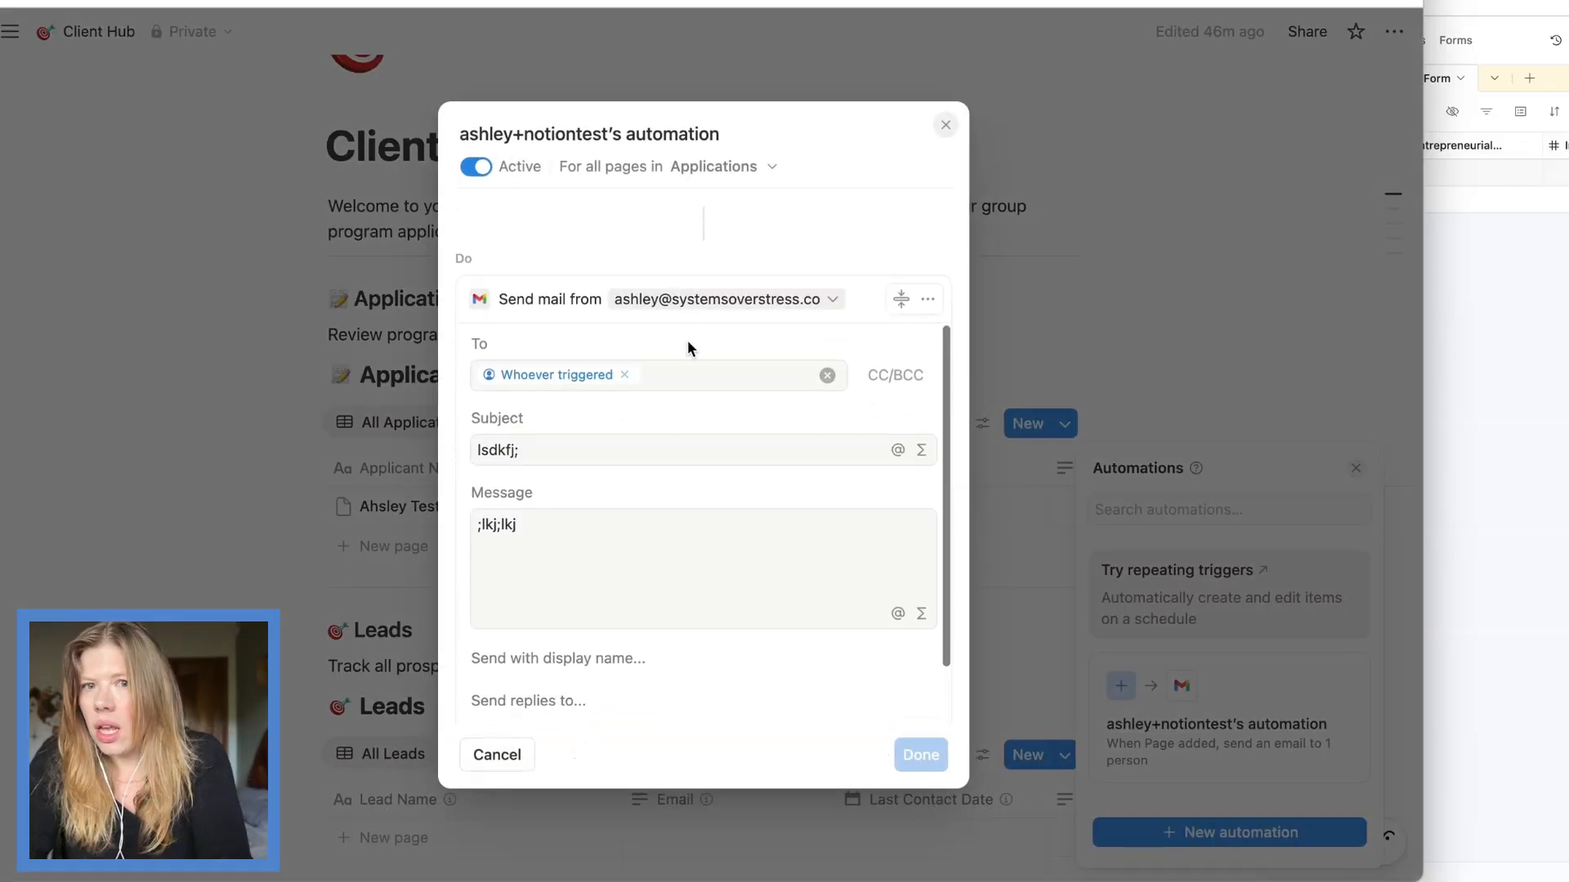
scroll(688, 340, "up", 5)
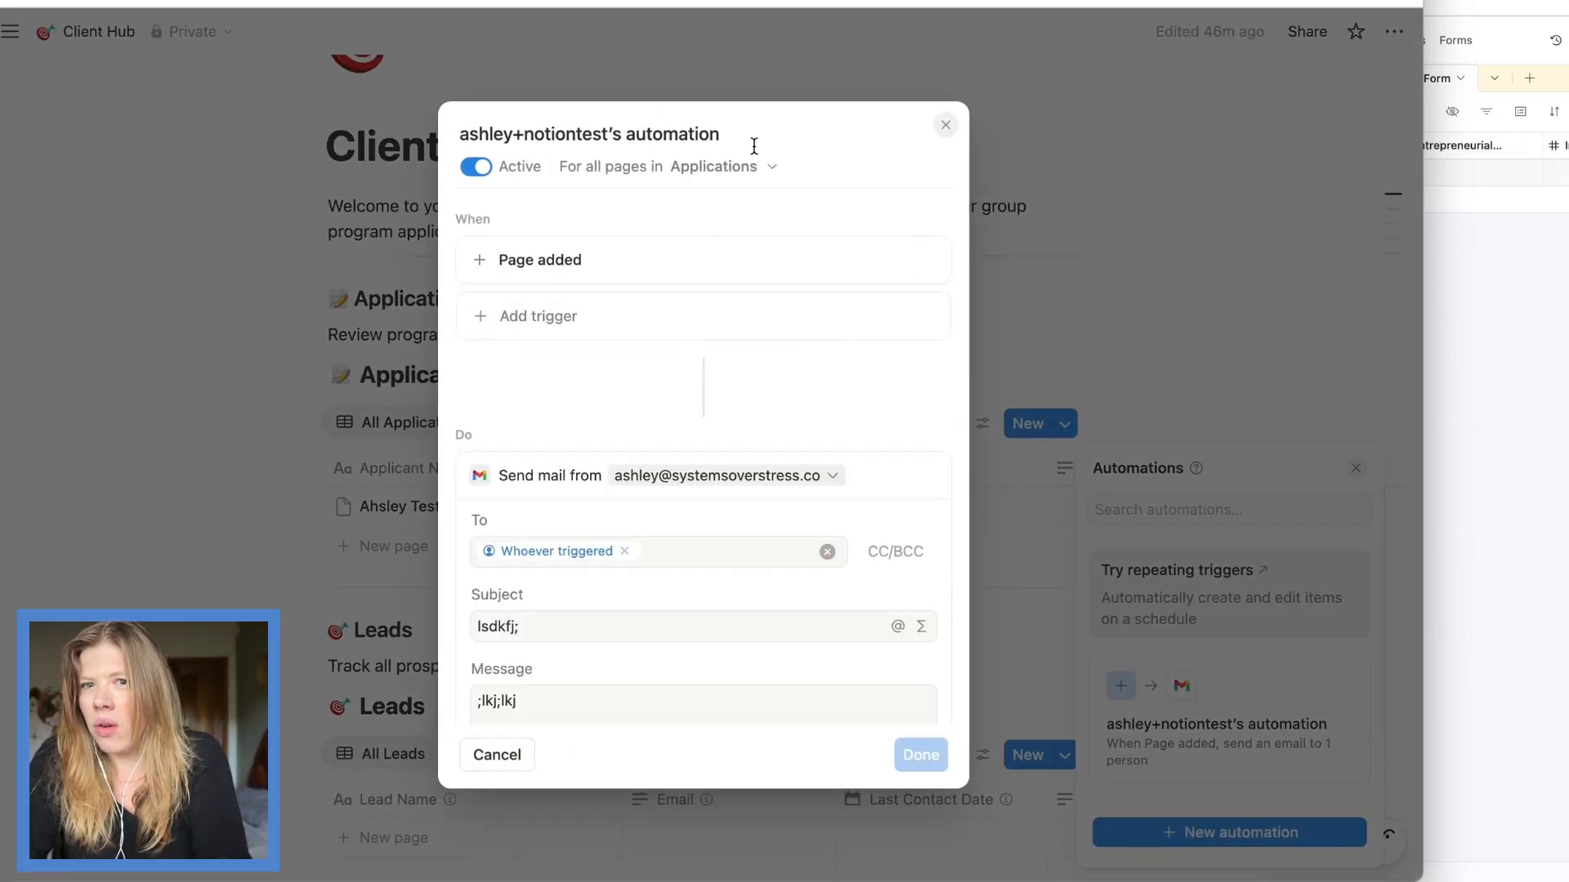
left_click(772, 166)
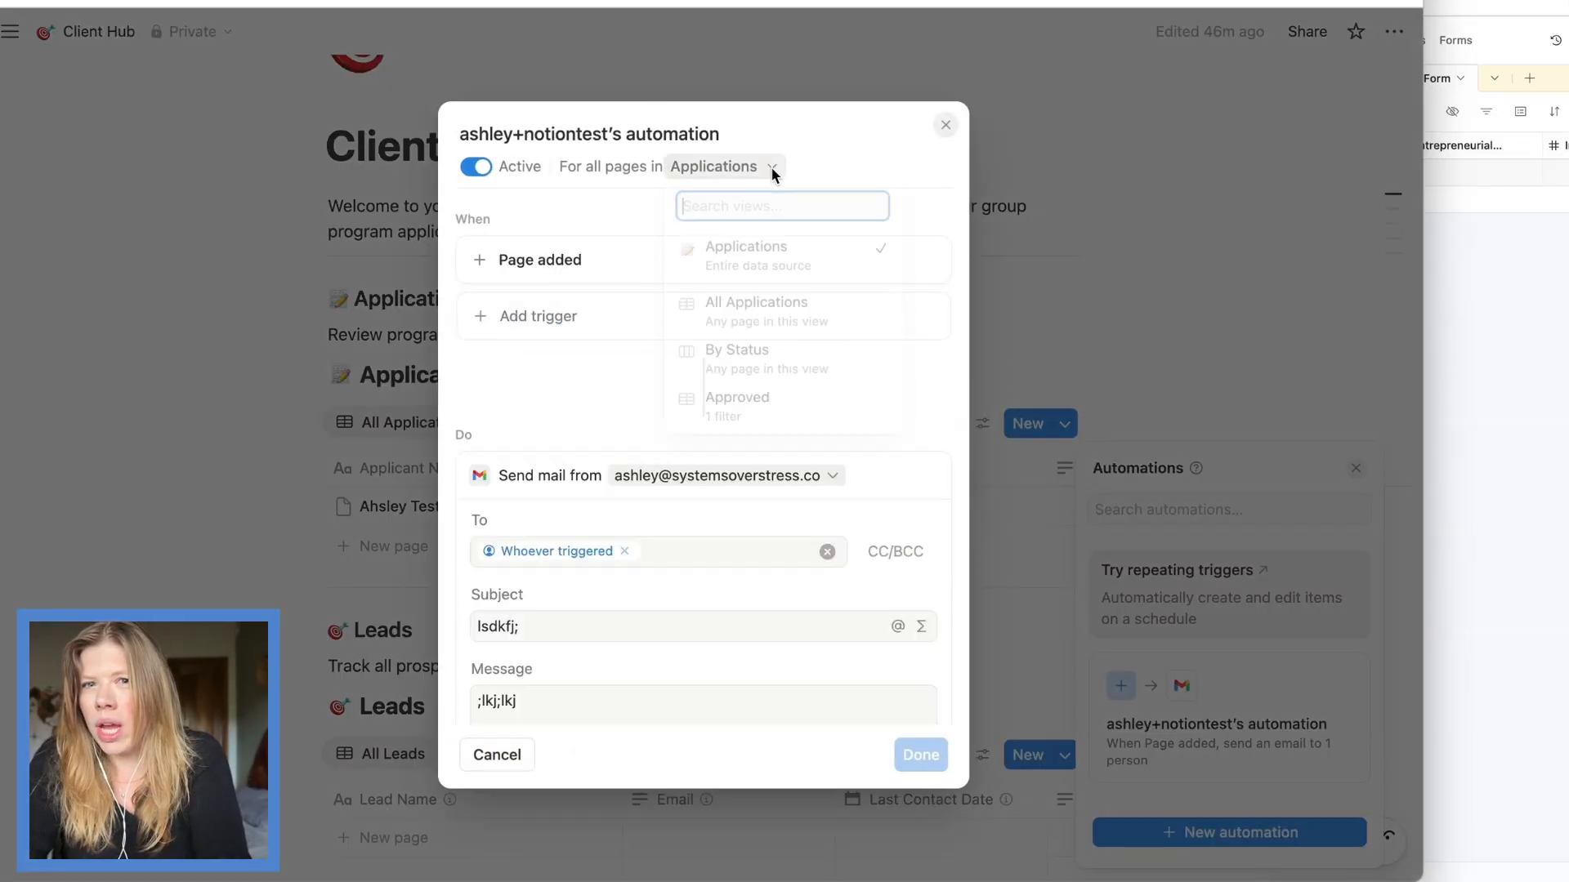
left_click(836, 135)
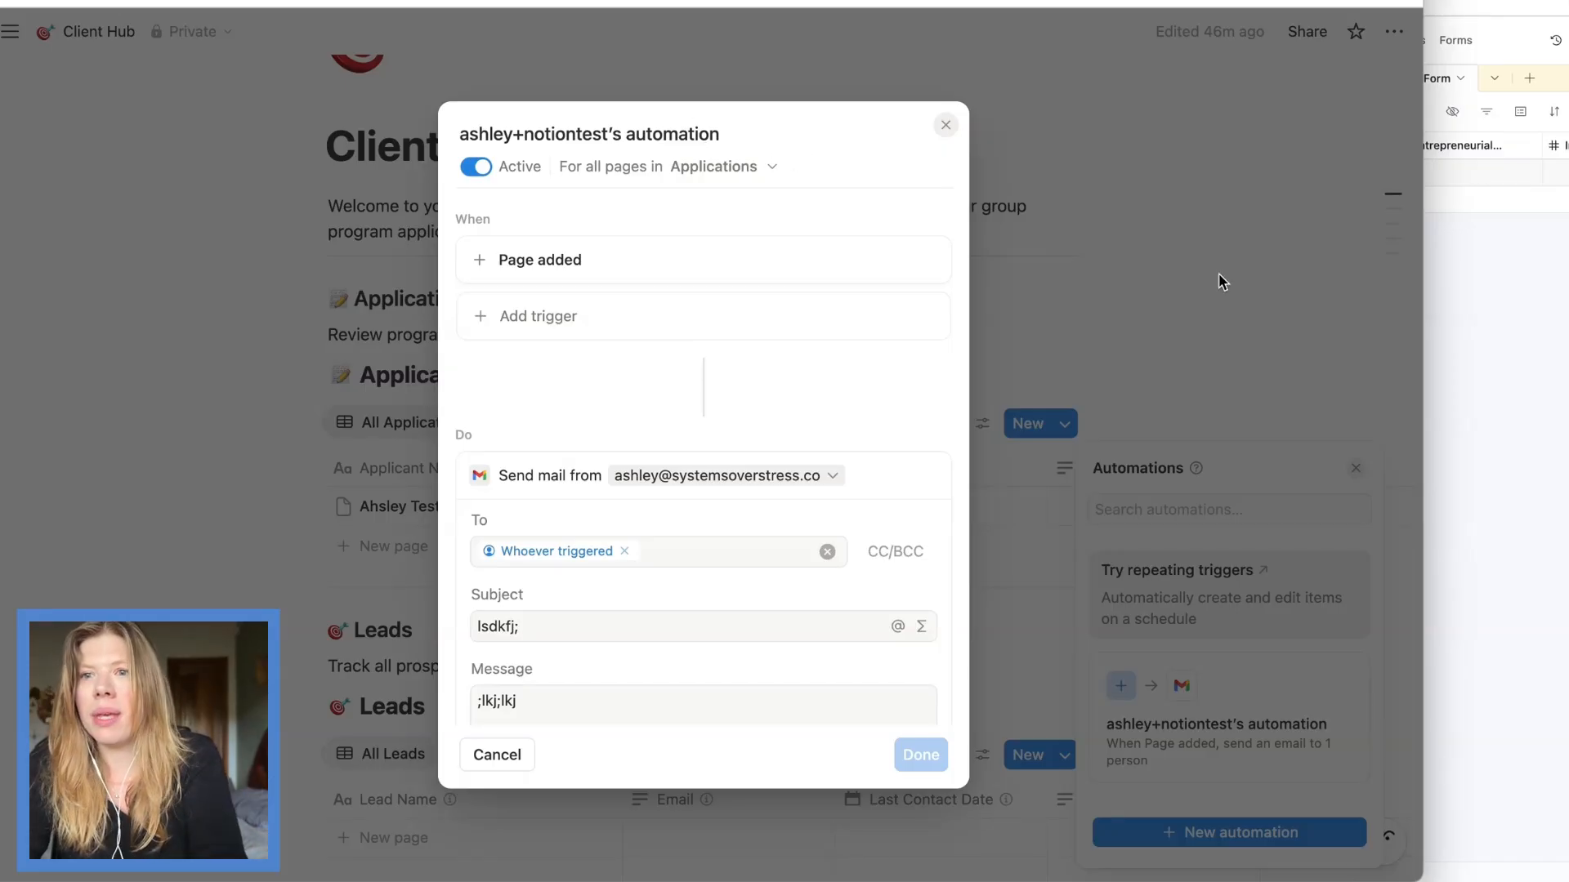
Switch to Airtable's automations, widen its window, and show the automation list with the APPLICATIONS section collapsed and expanded again.
left_click(1478, 344)
left_click(1325, 40)
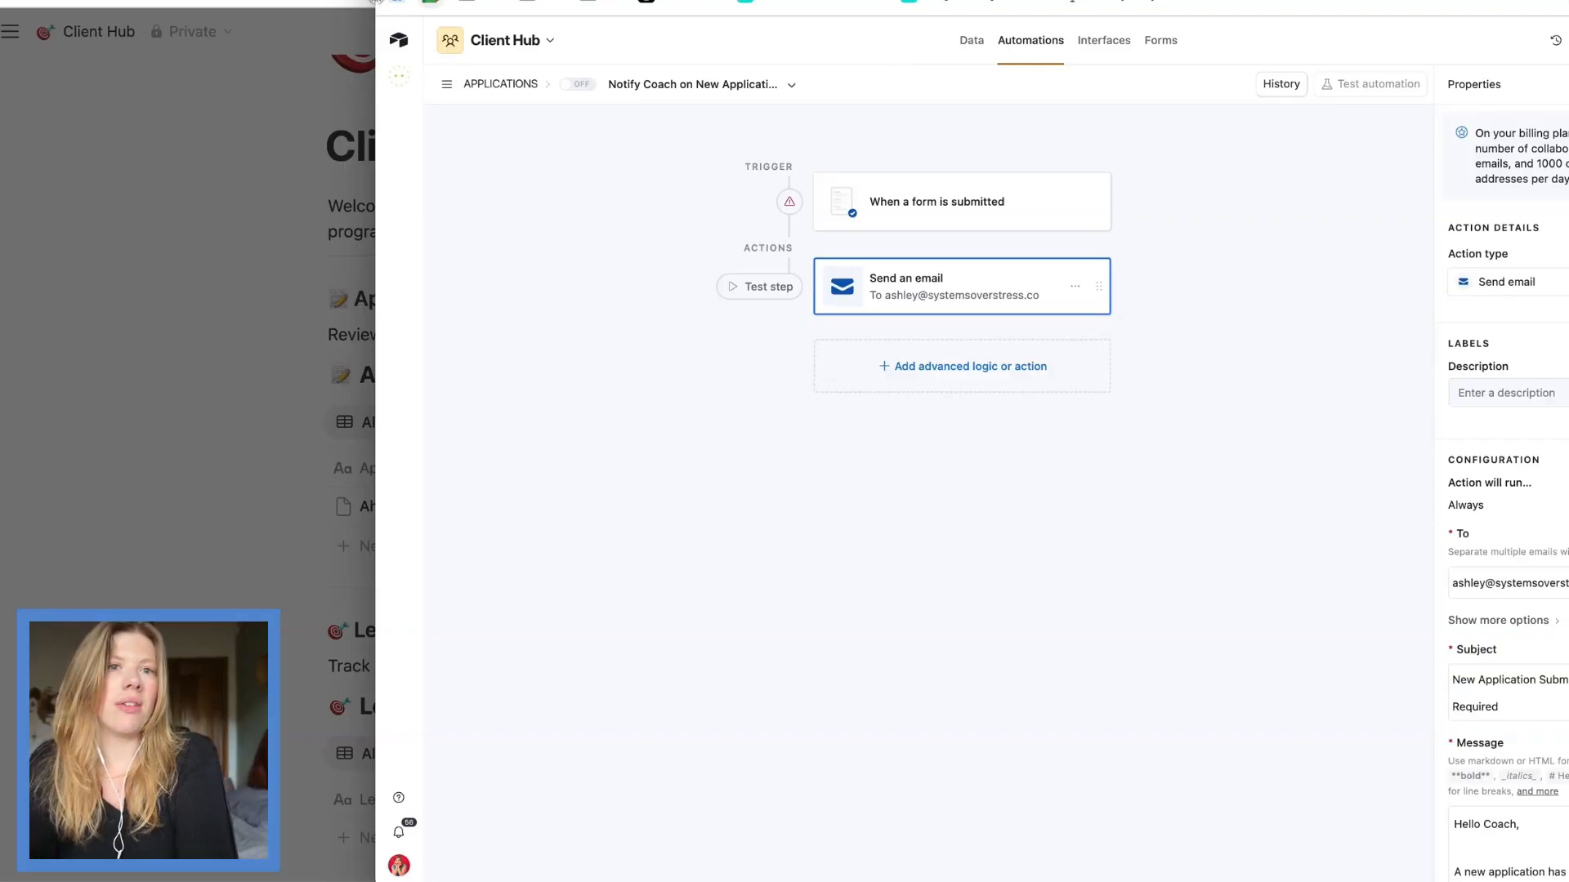
left_click_drag(375, 3, 2, 2)
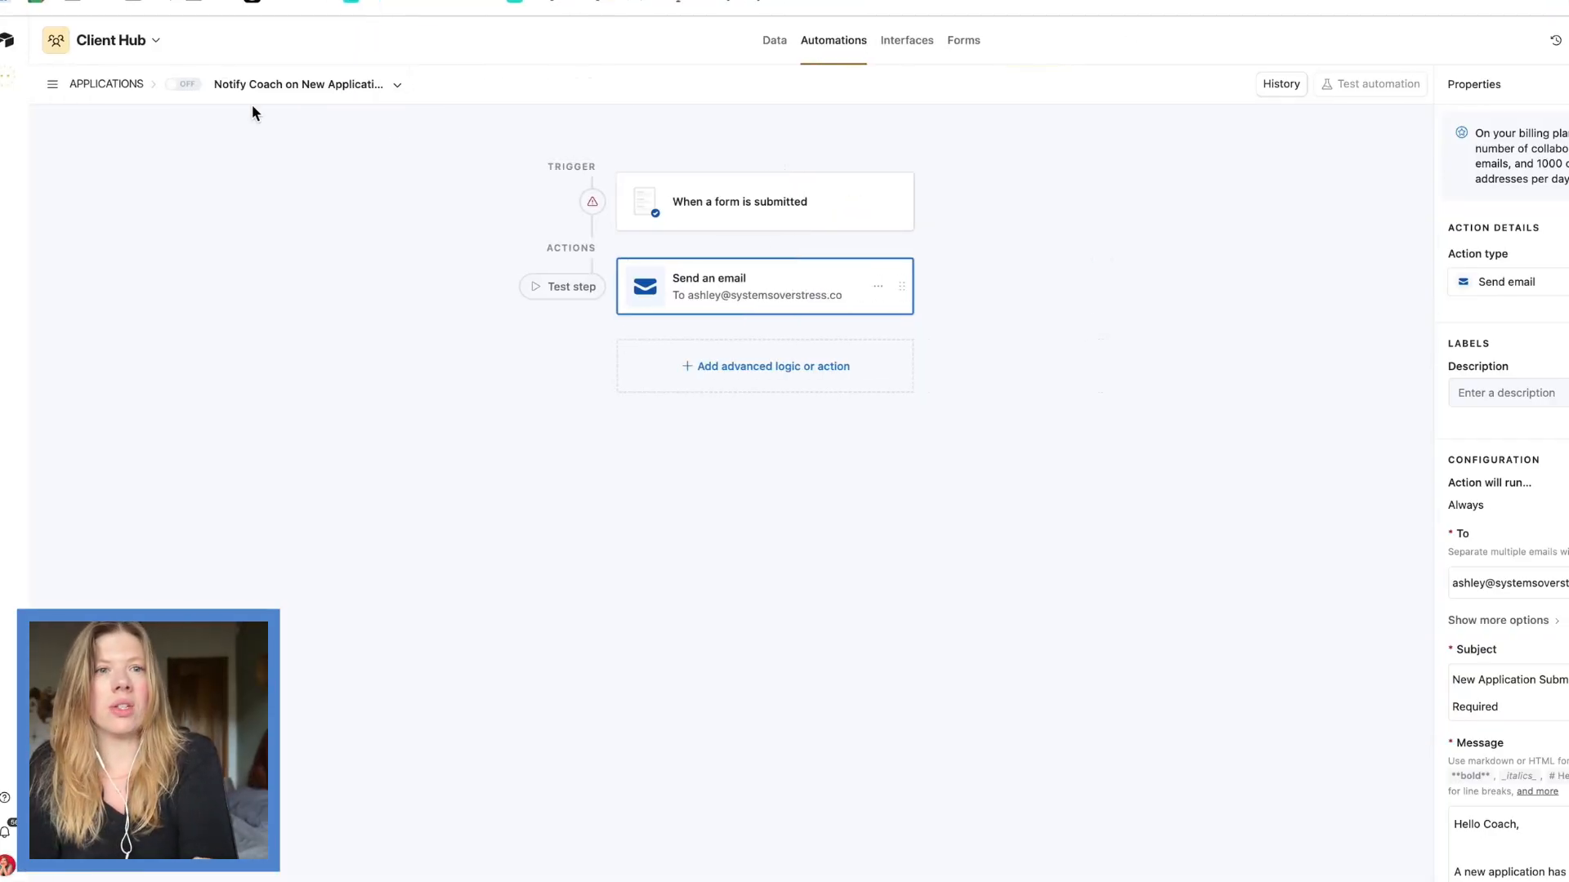
left_click(54, 86)
left_click(53, 195)
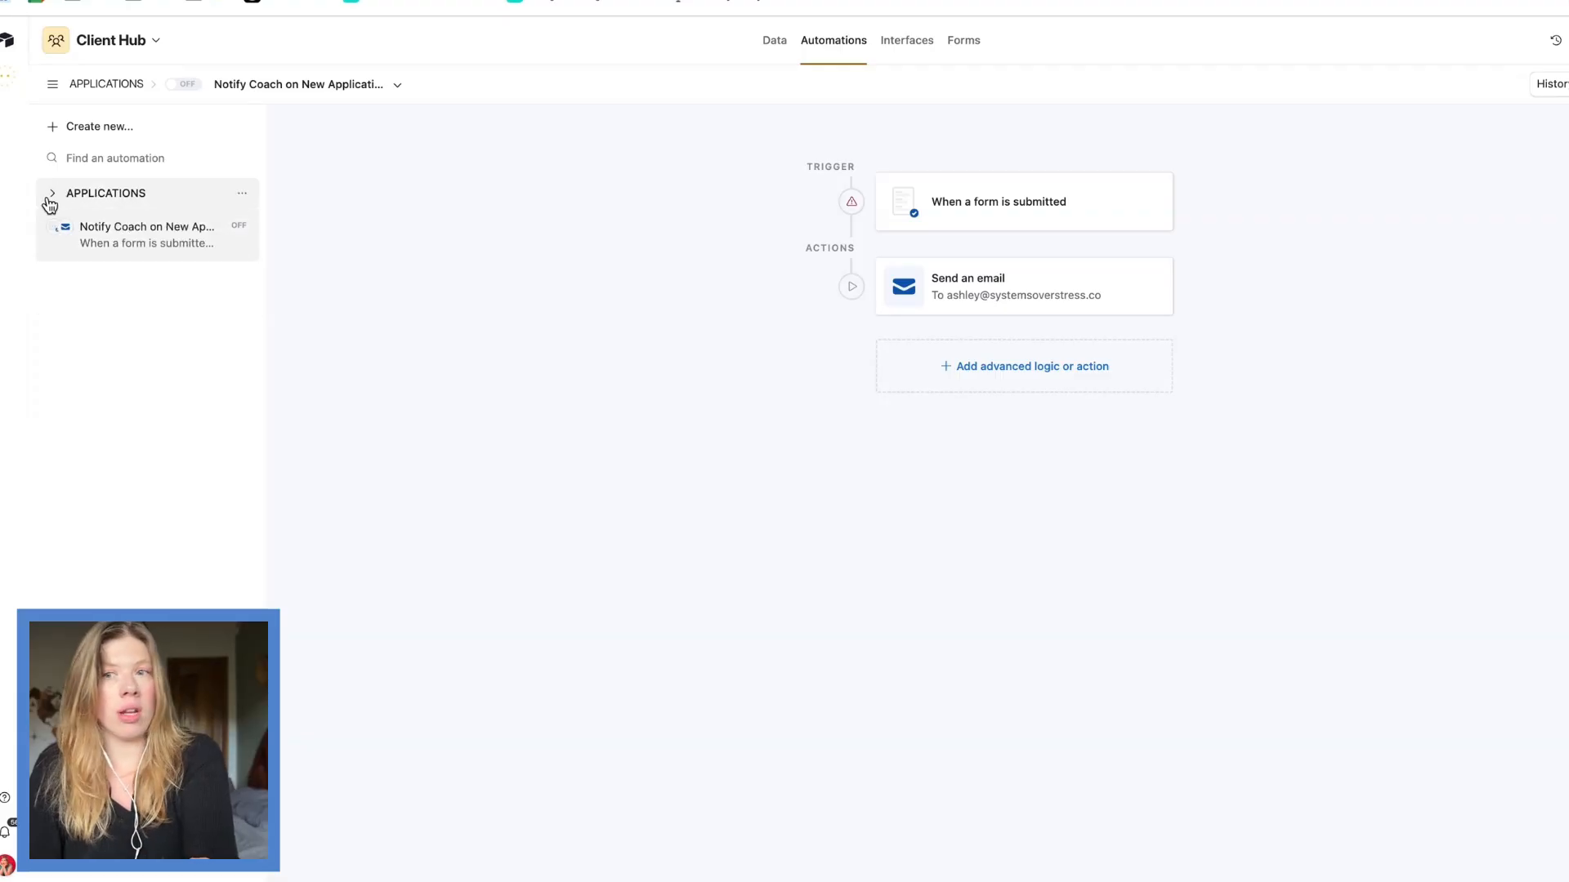
left_click(51, 196)
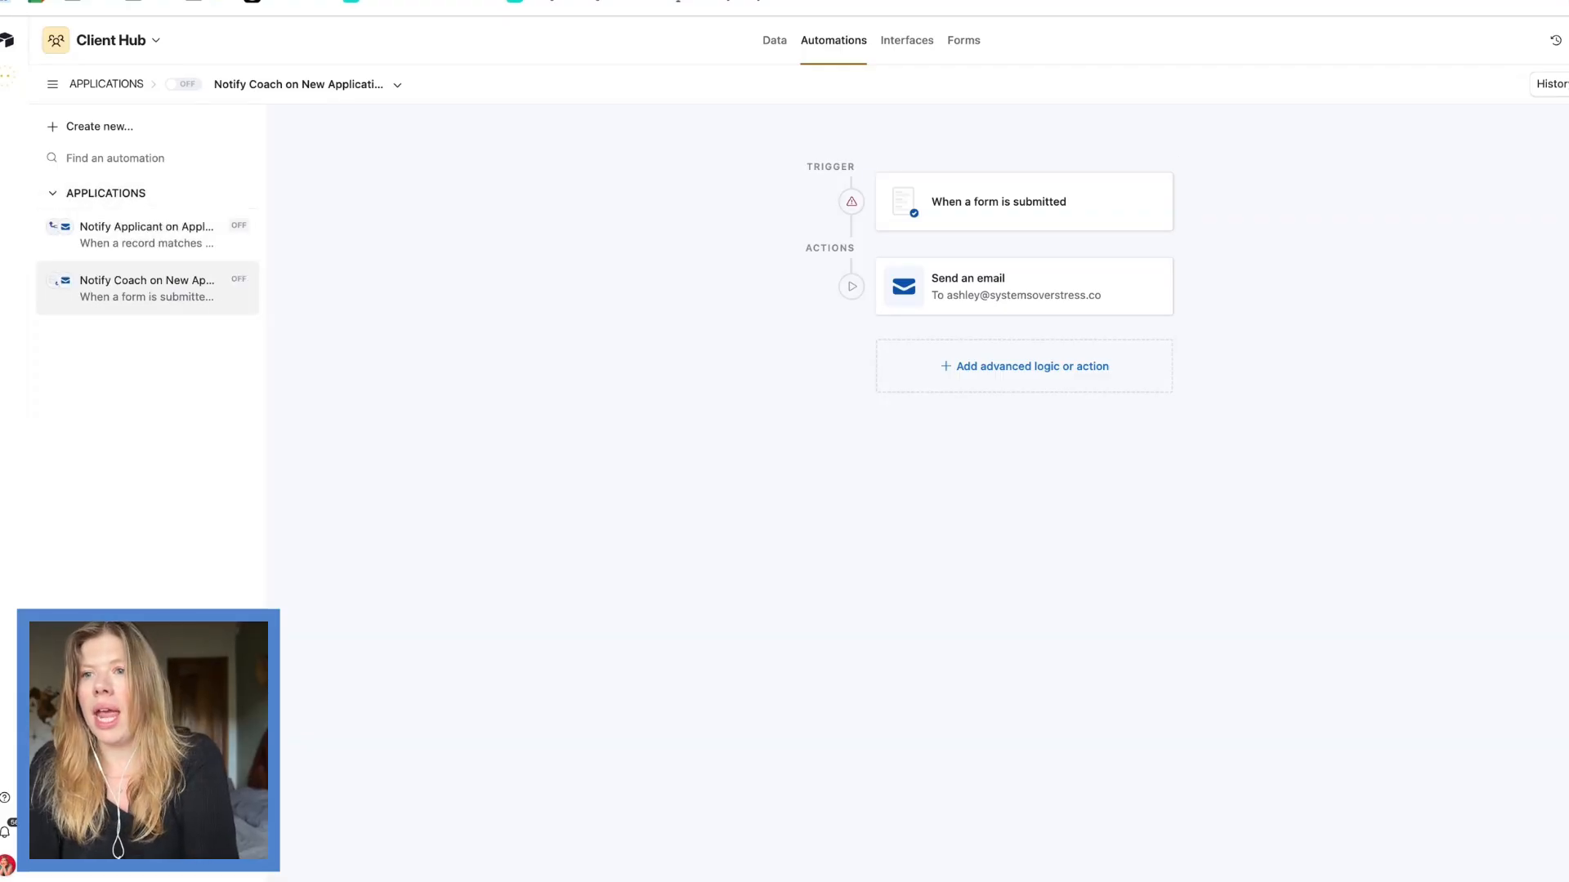
Open the coach notification automation's run history and its revision history.
left_click(1549, 84)
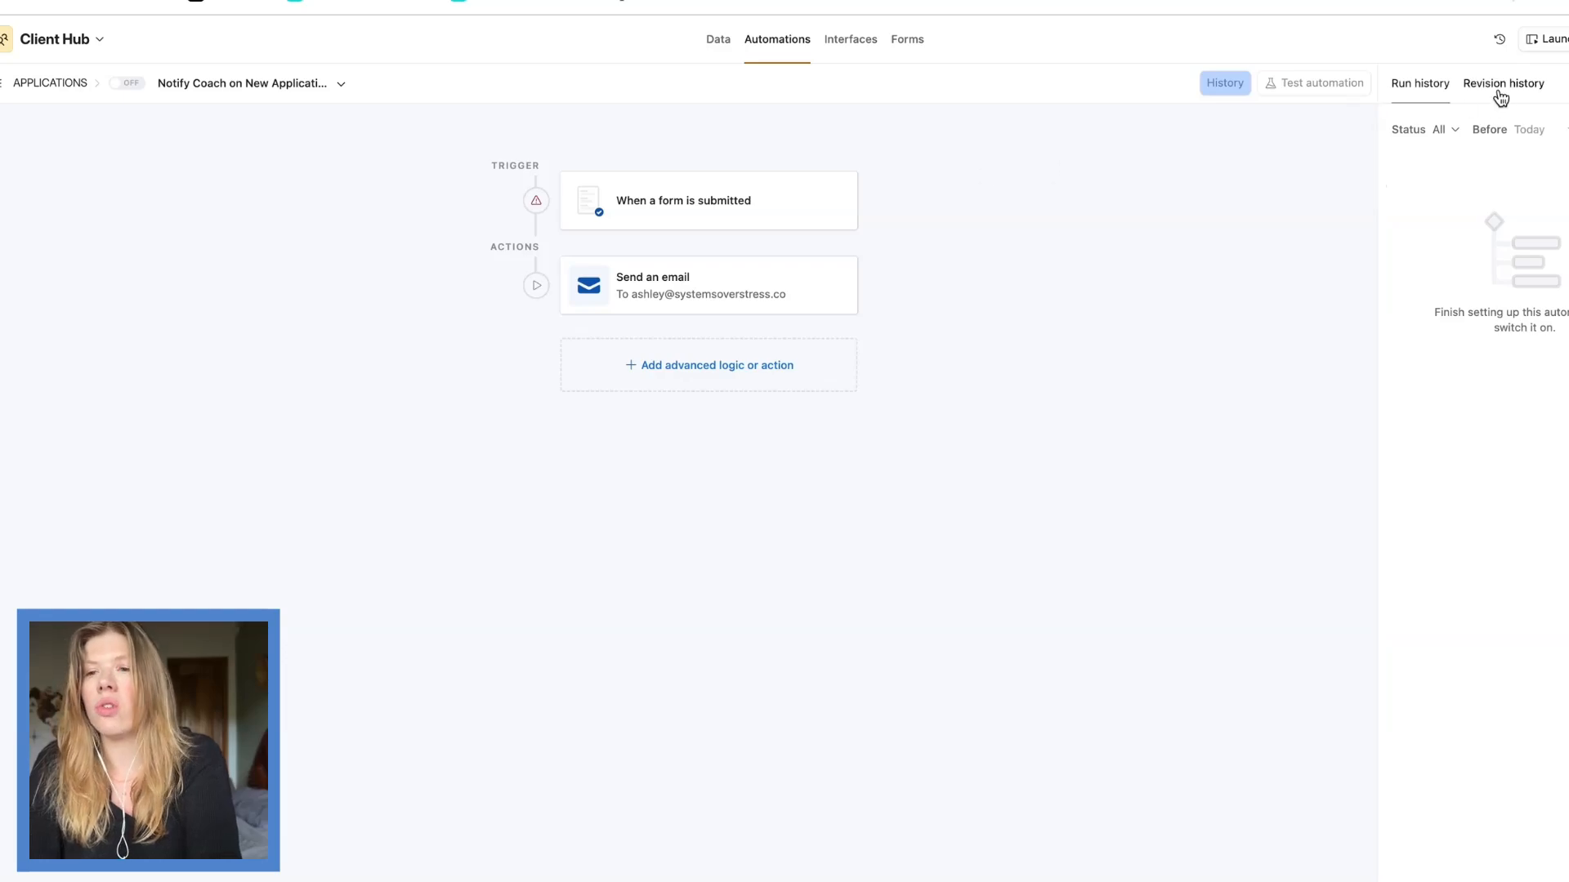
left_click(1504, 84)
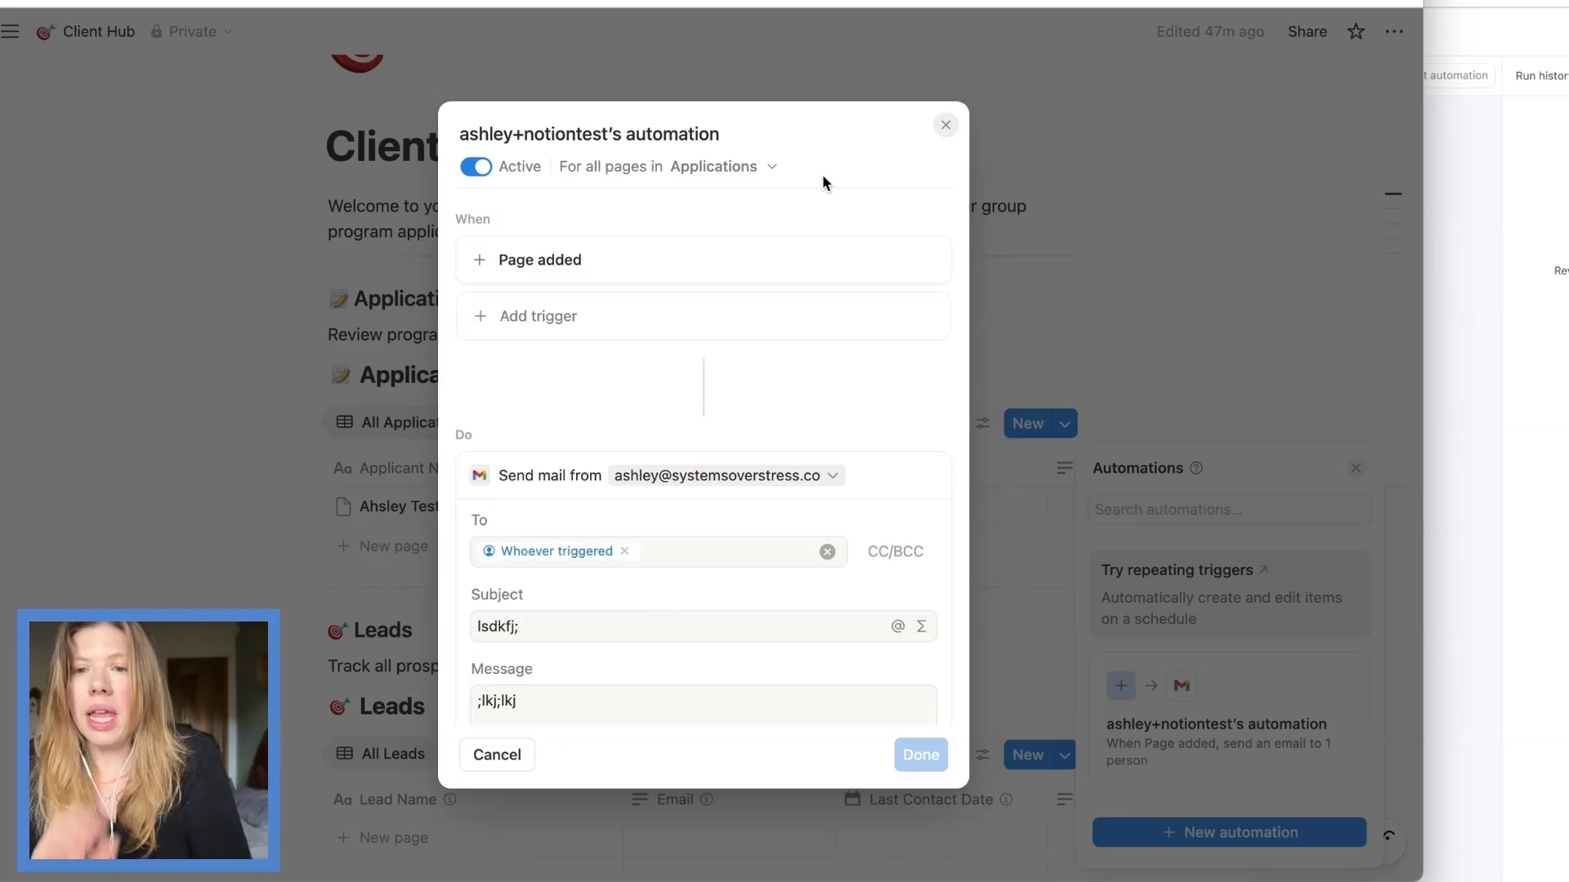
Switch to Notion, close the email automation and the Applications automation list, and look over the Applications and Leads sections.
left_click(945, 125)
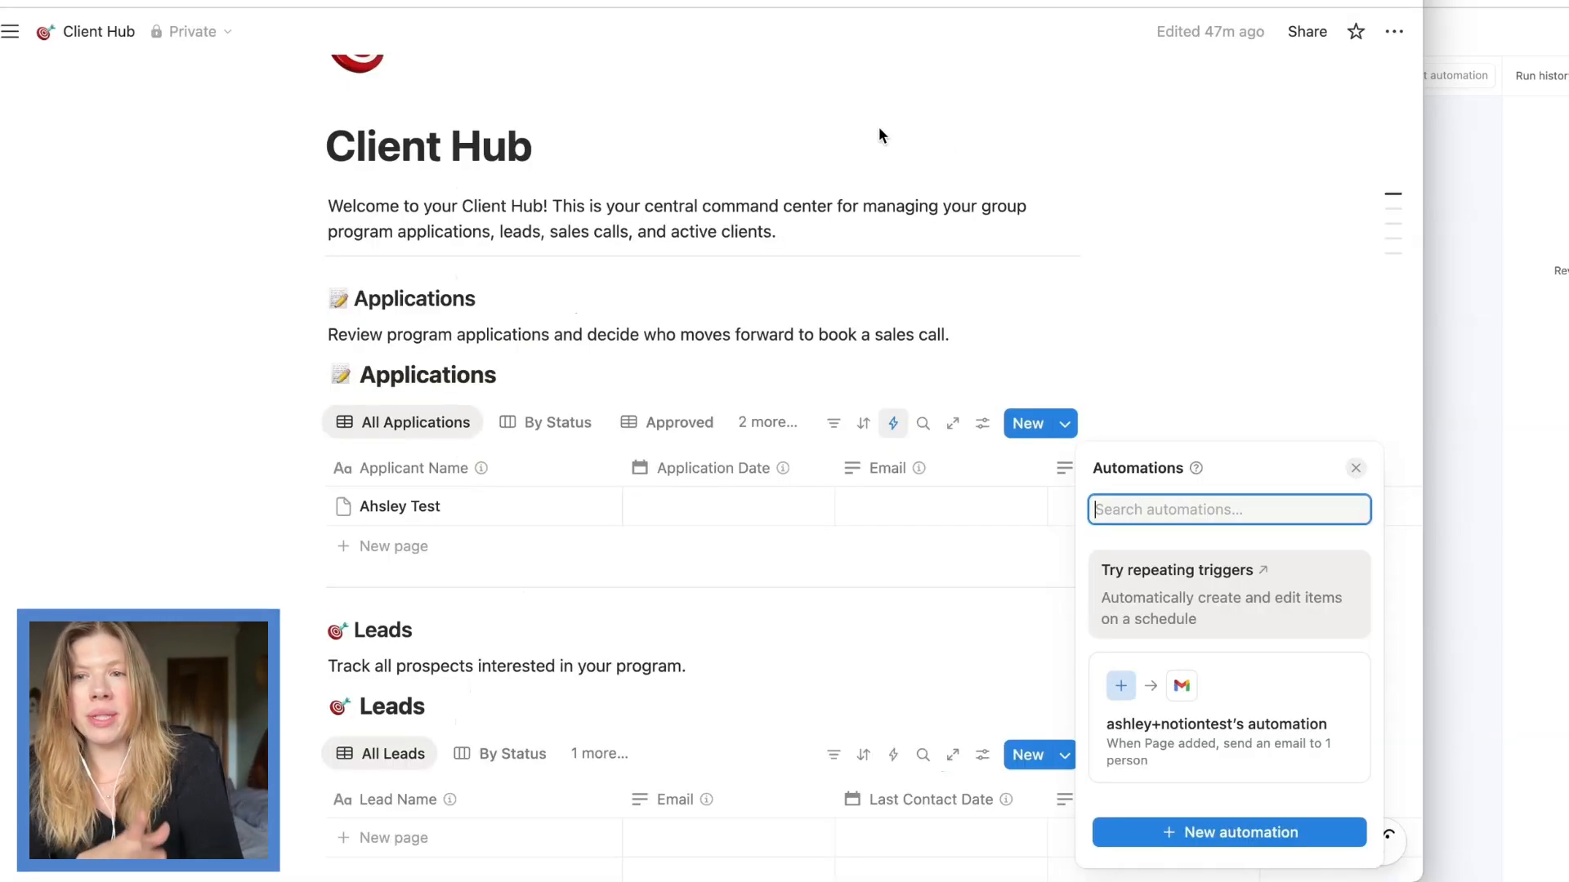
left_click(1356, 467)
scroll(641, 312, "down", 2)
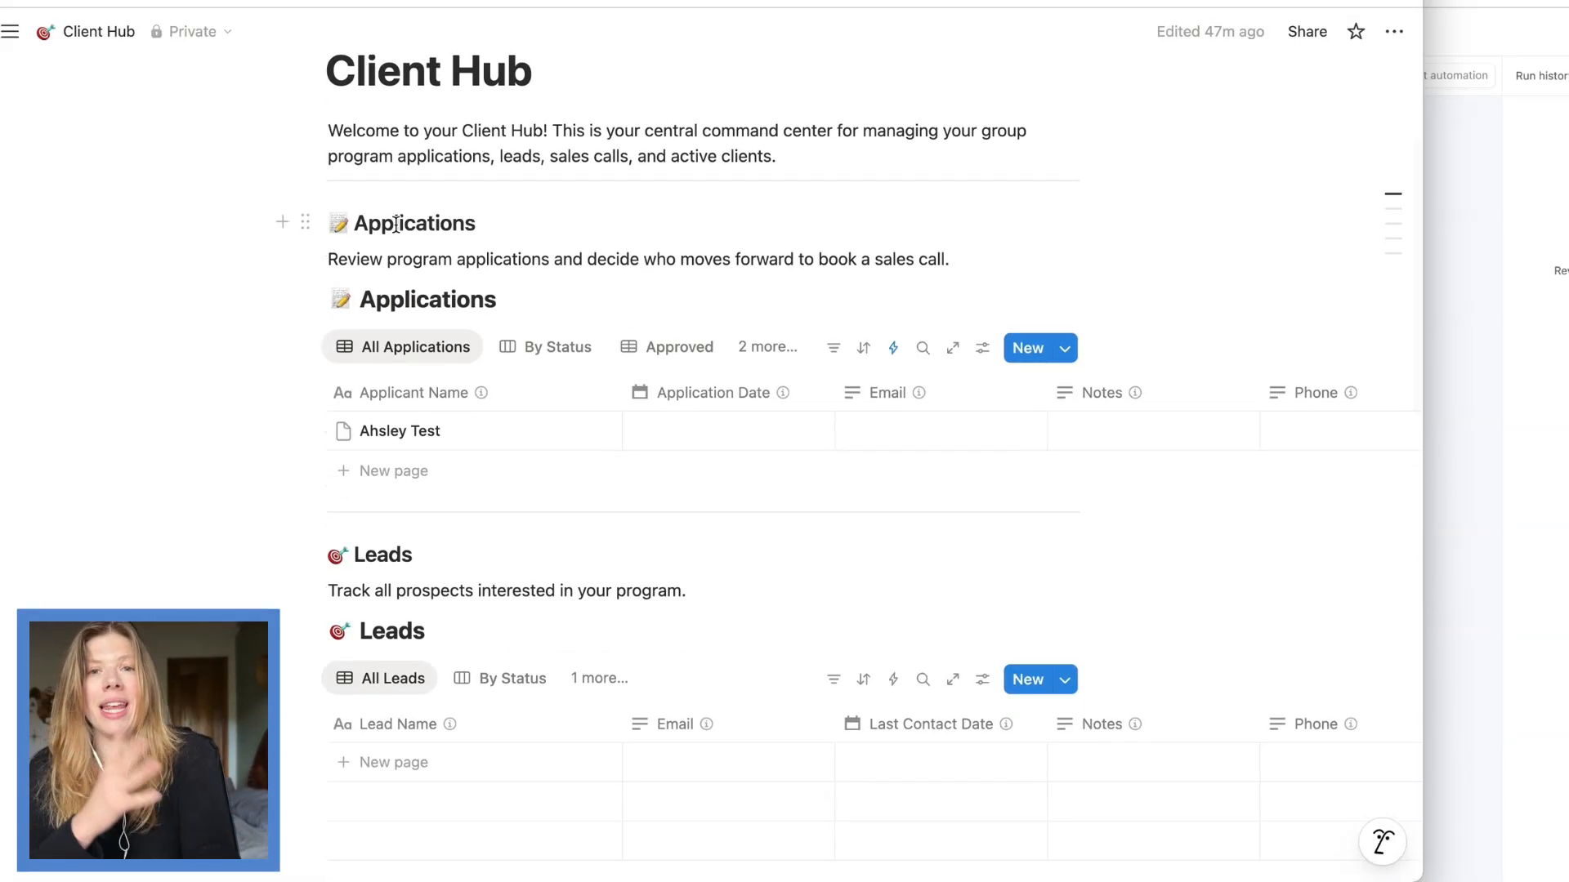
scroll(436, 196, "up", 2)
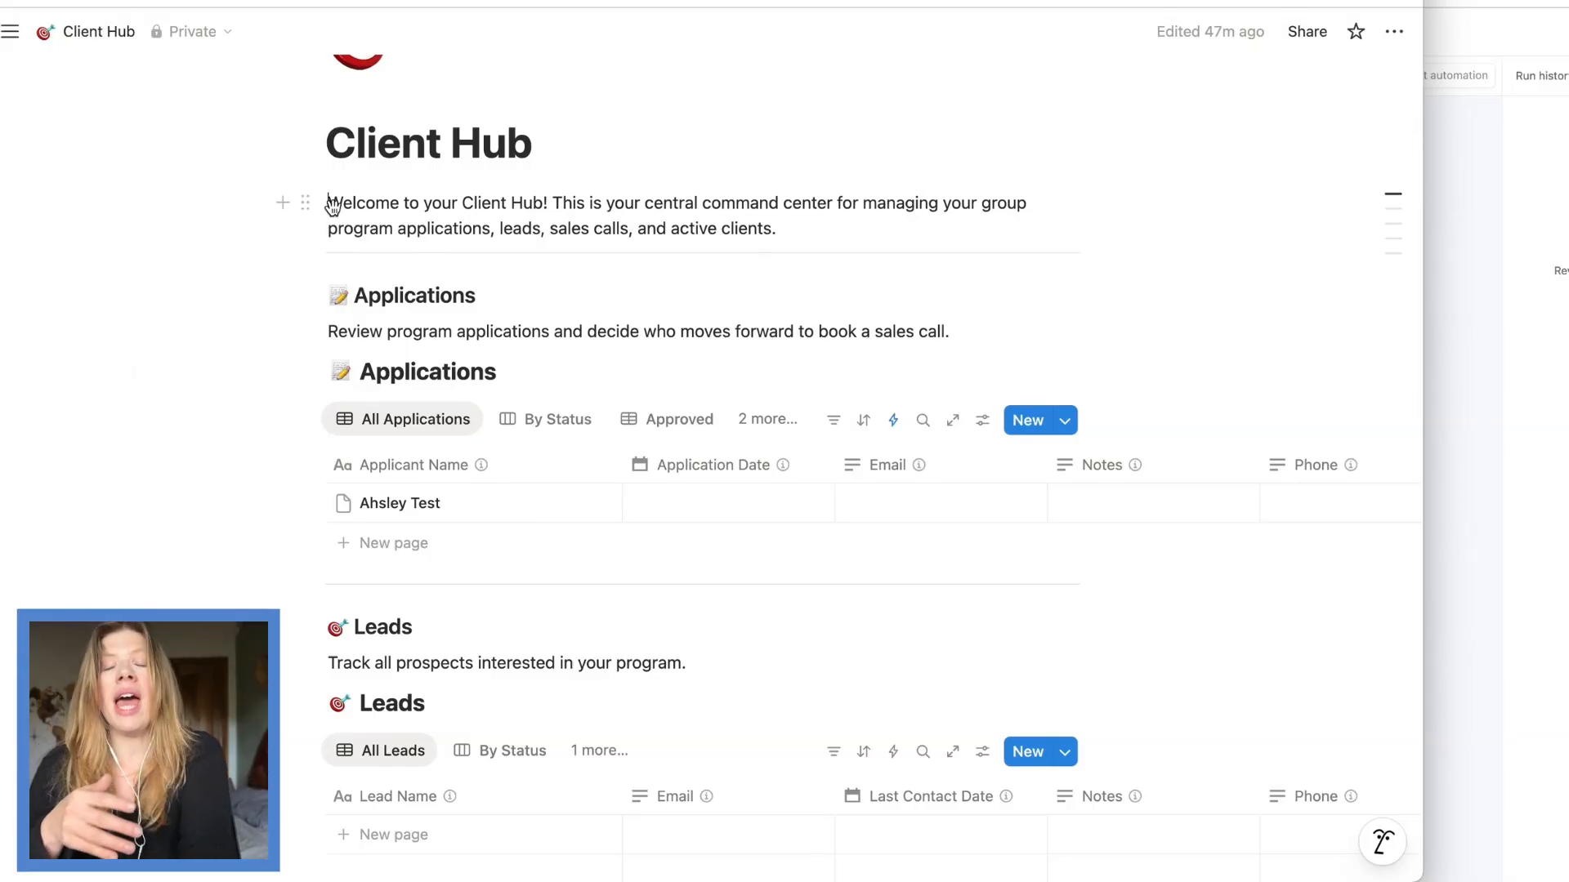
scroll(934, 190, "down", 5)
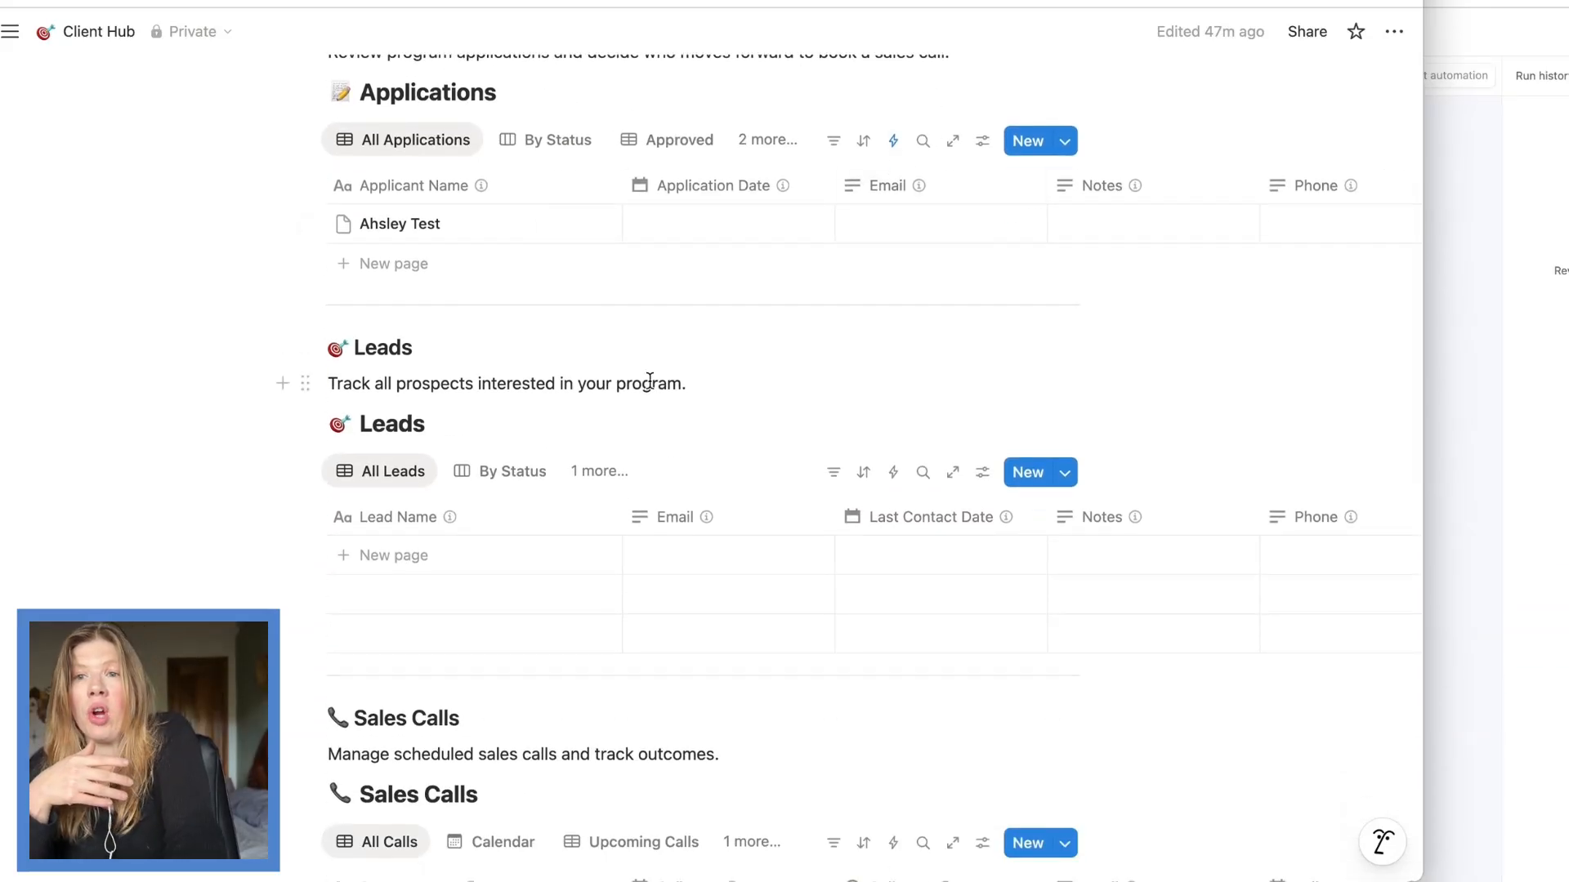
Narrow the Notion window to uncover part of Airtable and review the Client Hub page from its title through the Leads section.
left_click_drag(1424, 171, 1054, 172)
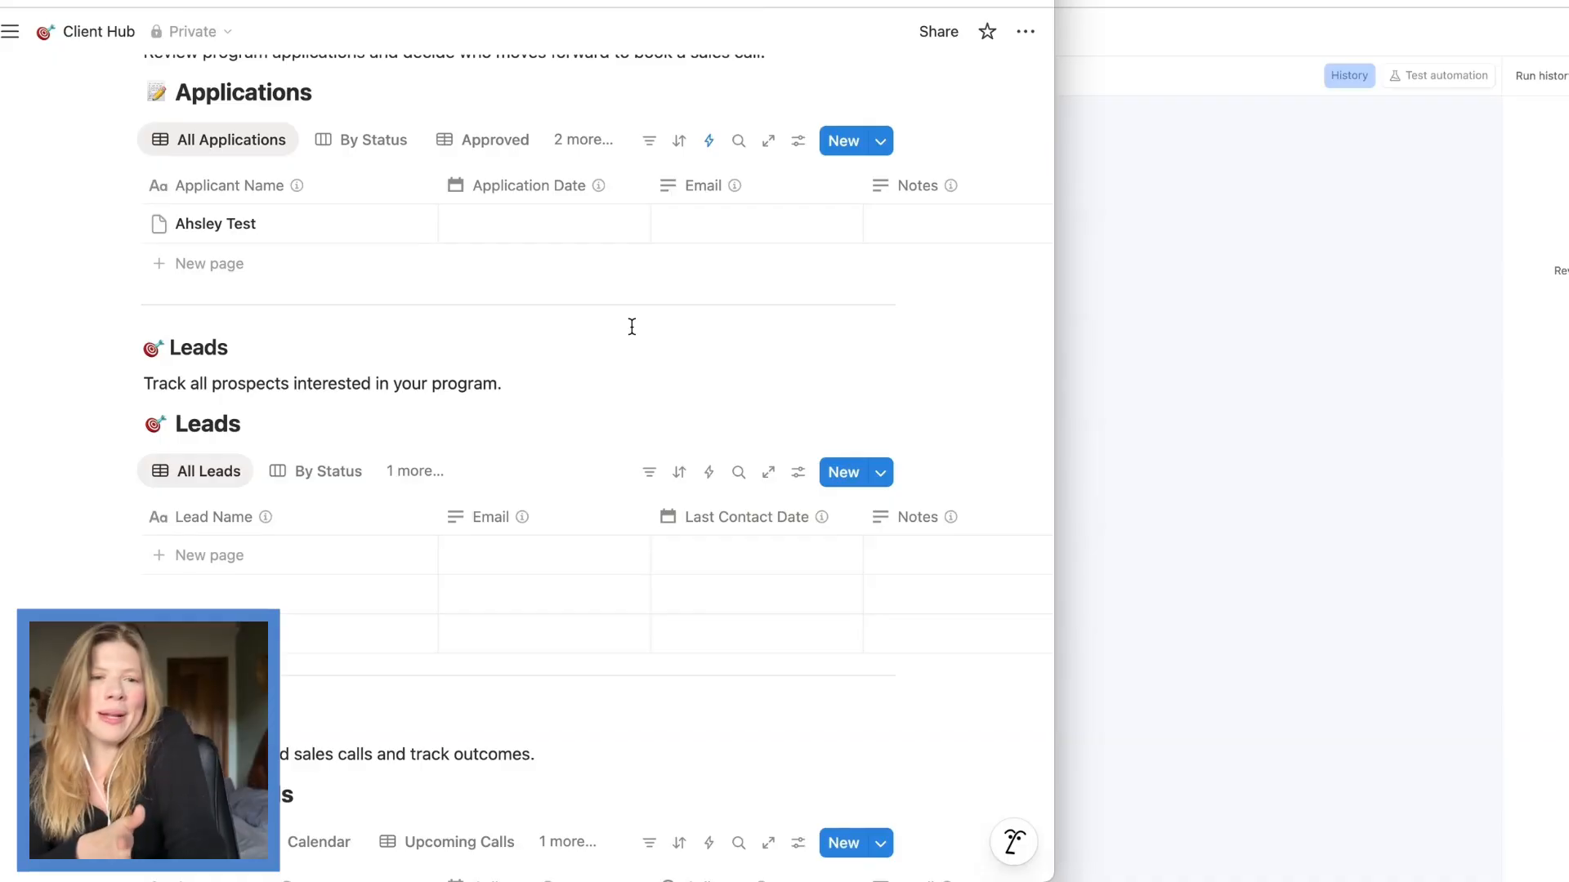
scroll(630, 325, "up", 3)
scroll(632, 326, "up", 2)
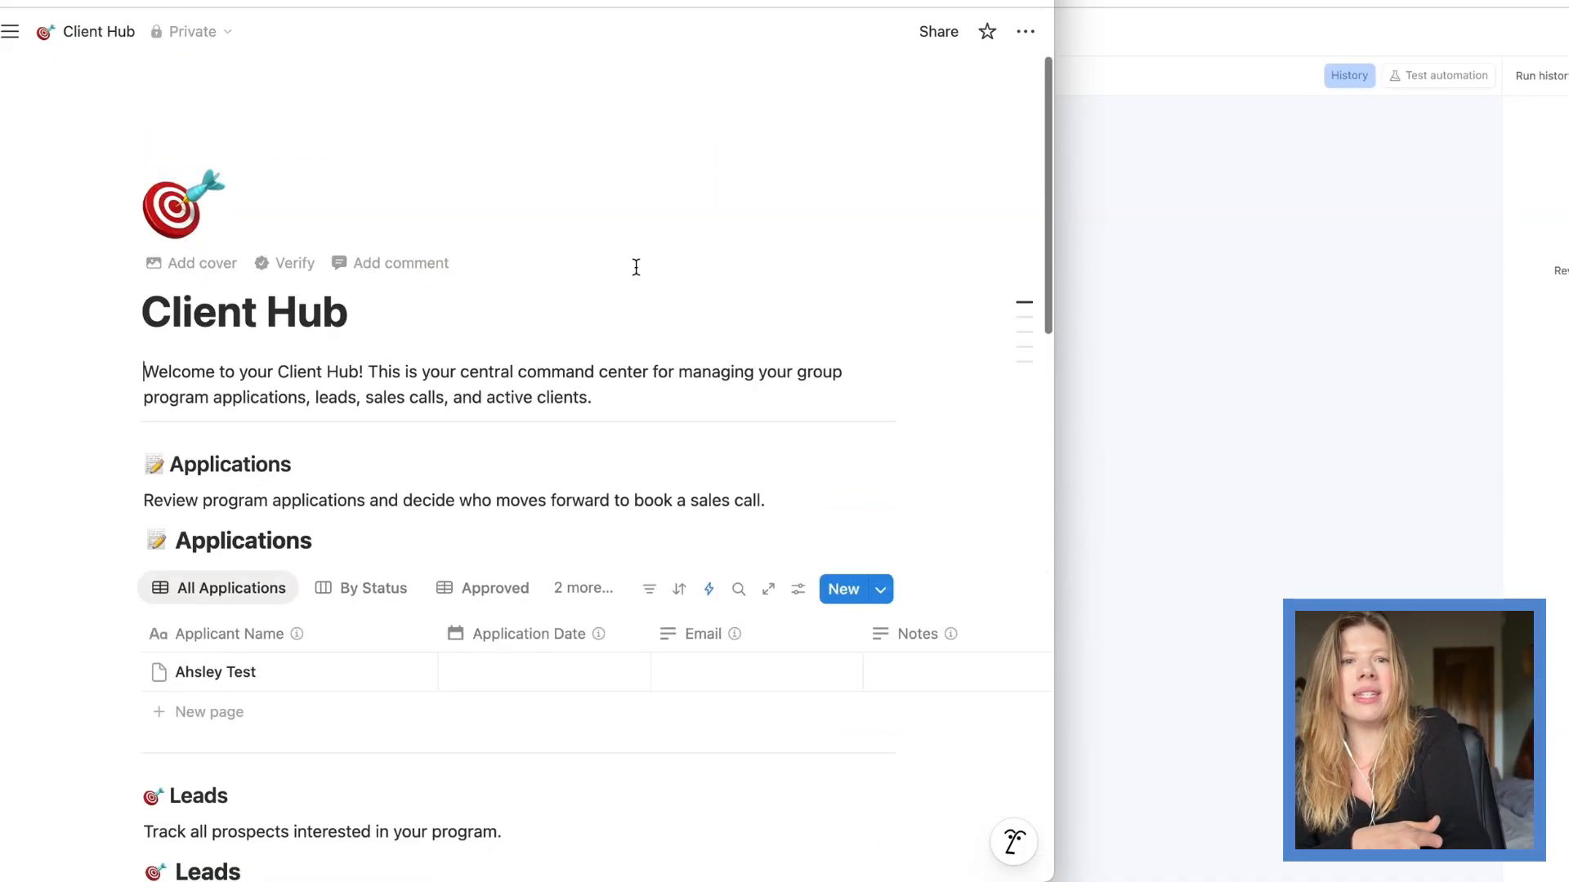
left_click(375, 213)
key("Left")
key("Left")
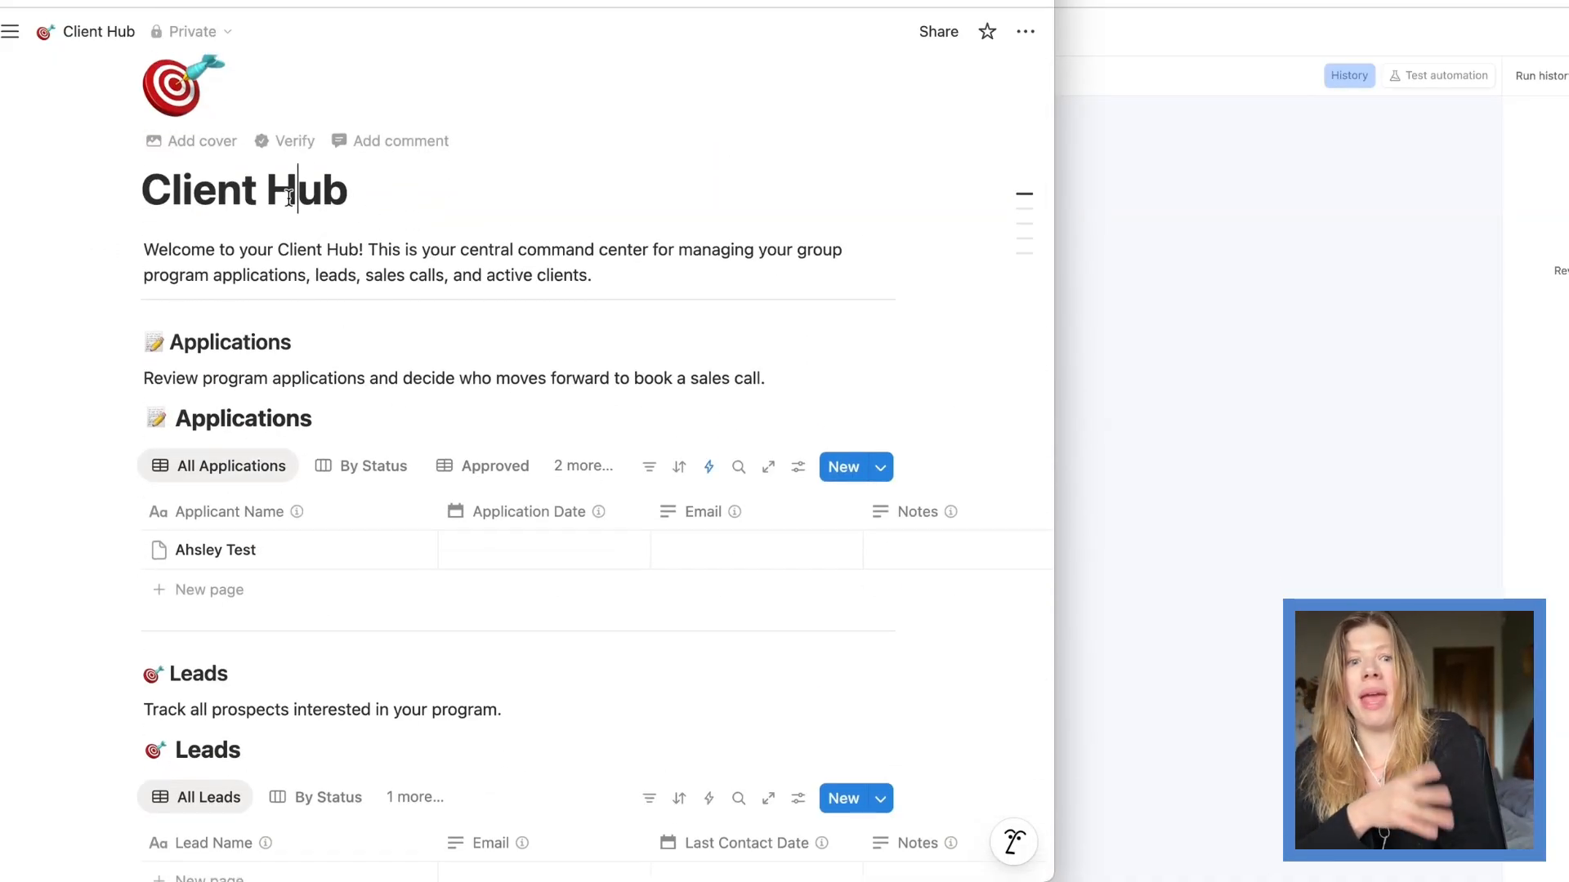
scroll(287, 196, "down", 6)
scroll(237, 194, "up", 7)
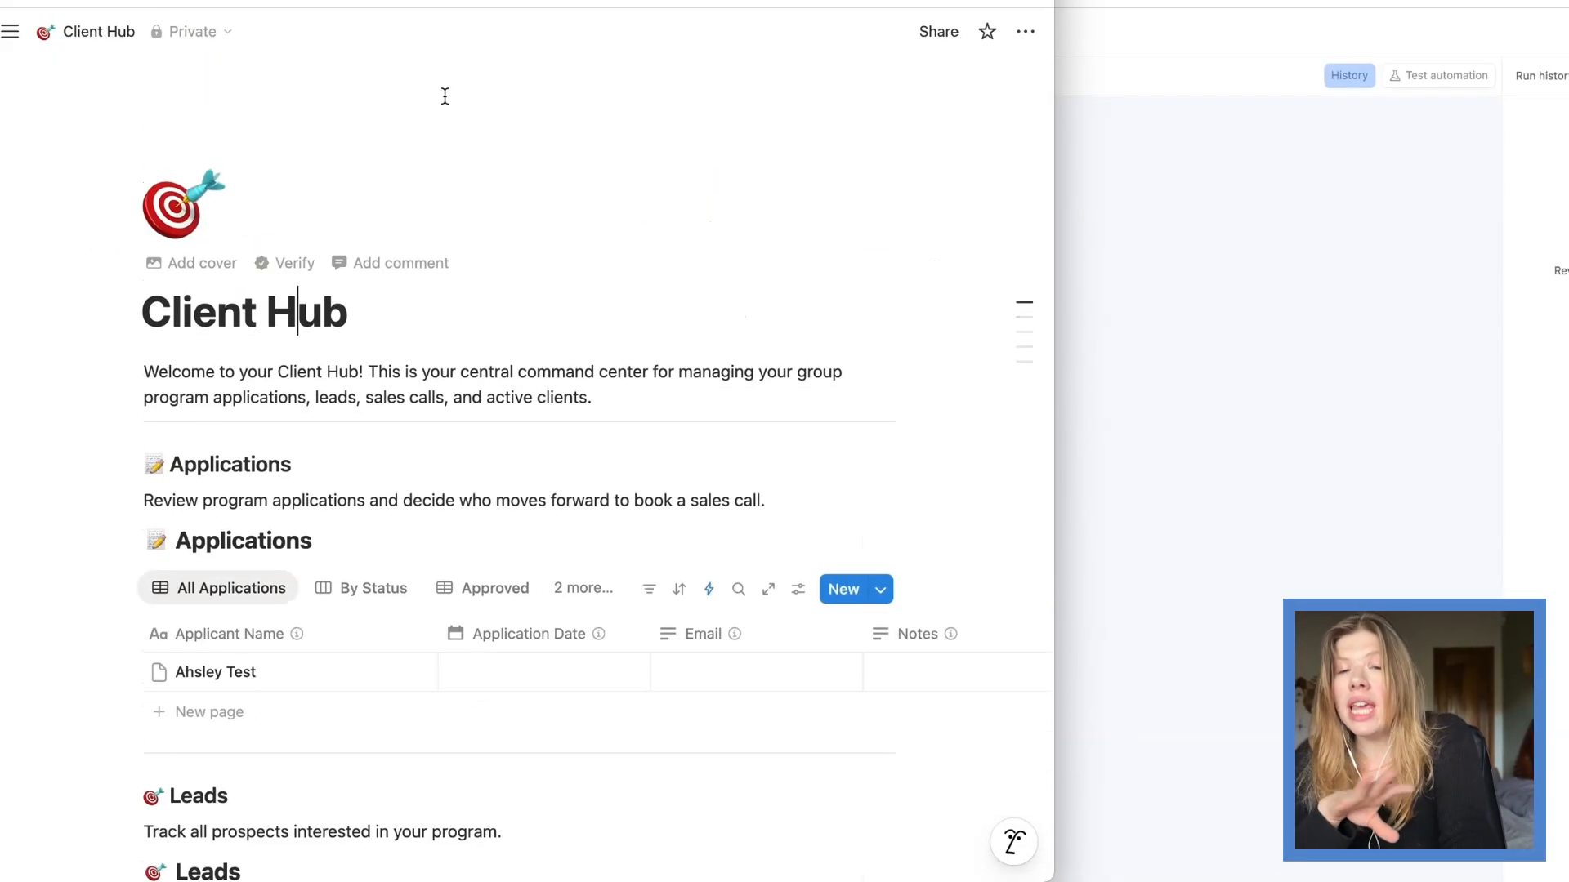
scroll(444, 95, "down", 4)
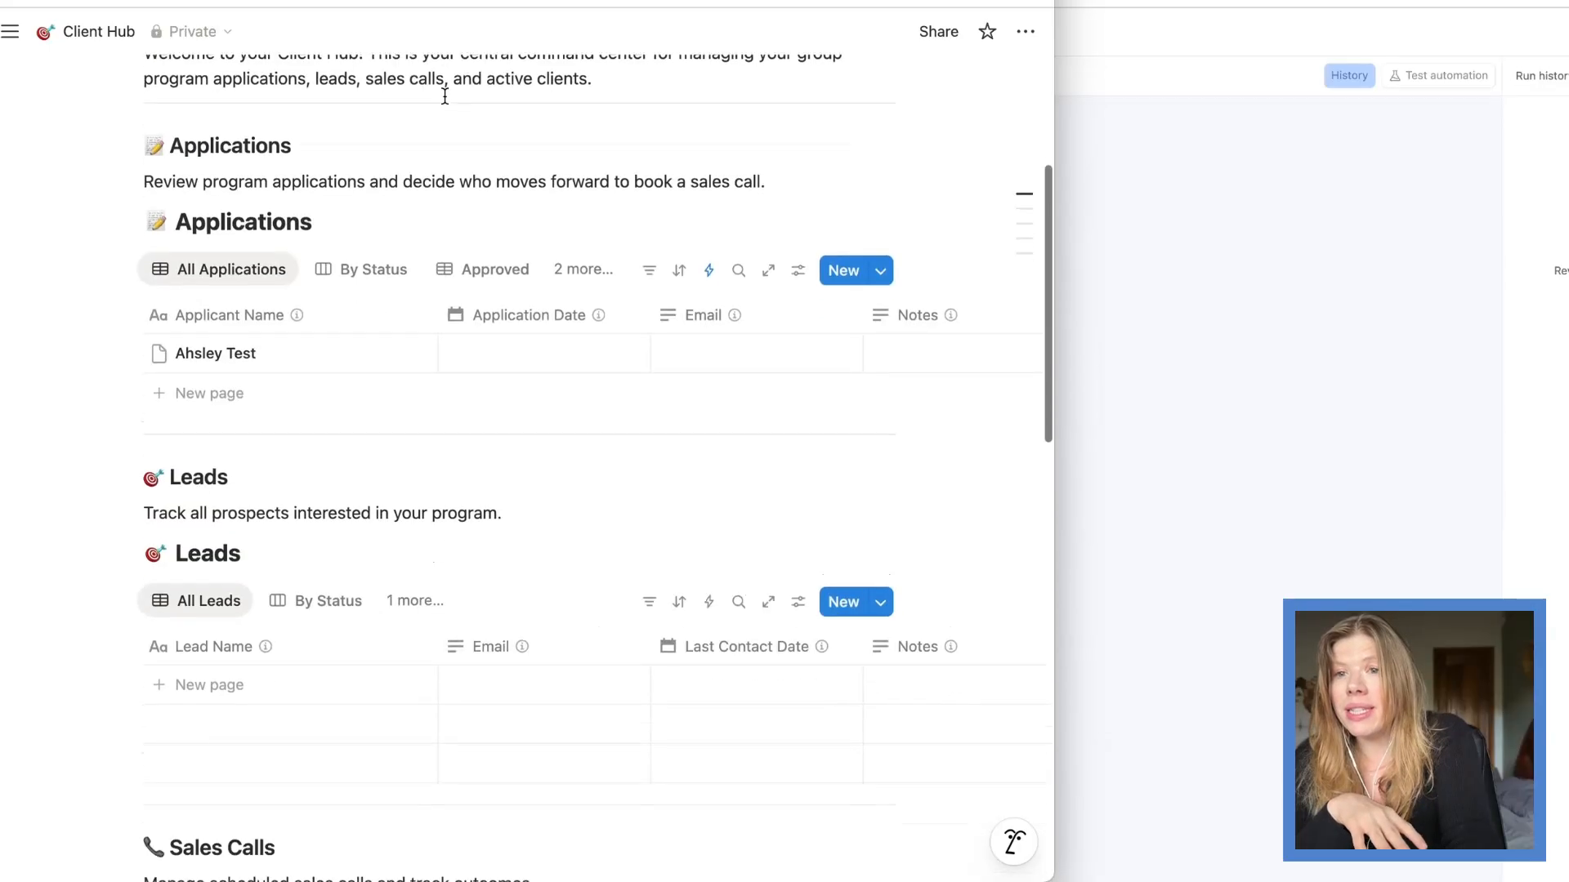
Switch to Airtable and show the Client Hub's data tables.
left_click(1369, 424)
left_click(835, 35)
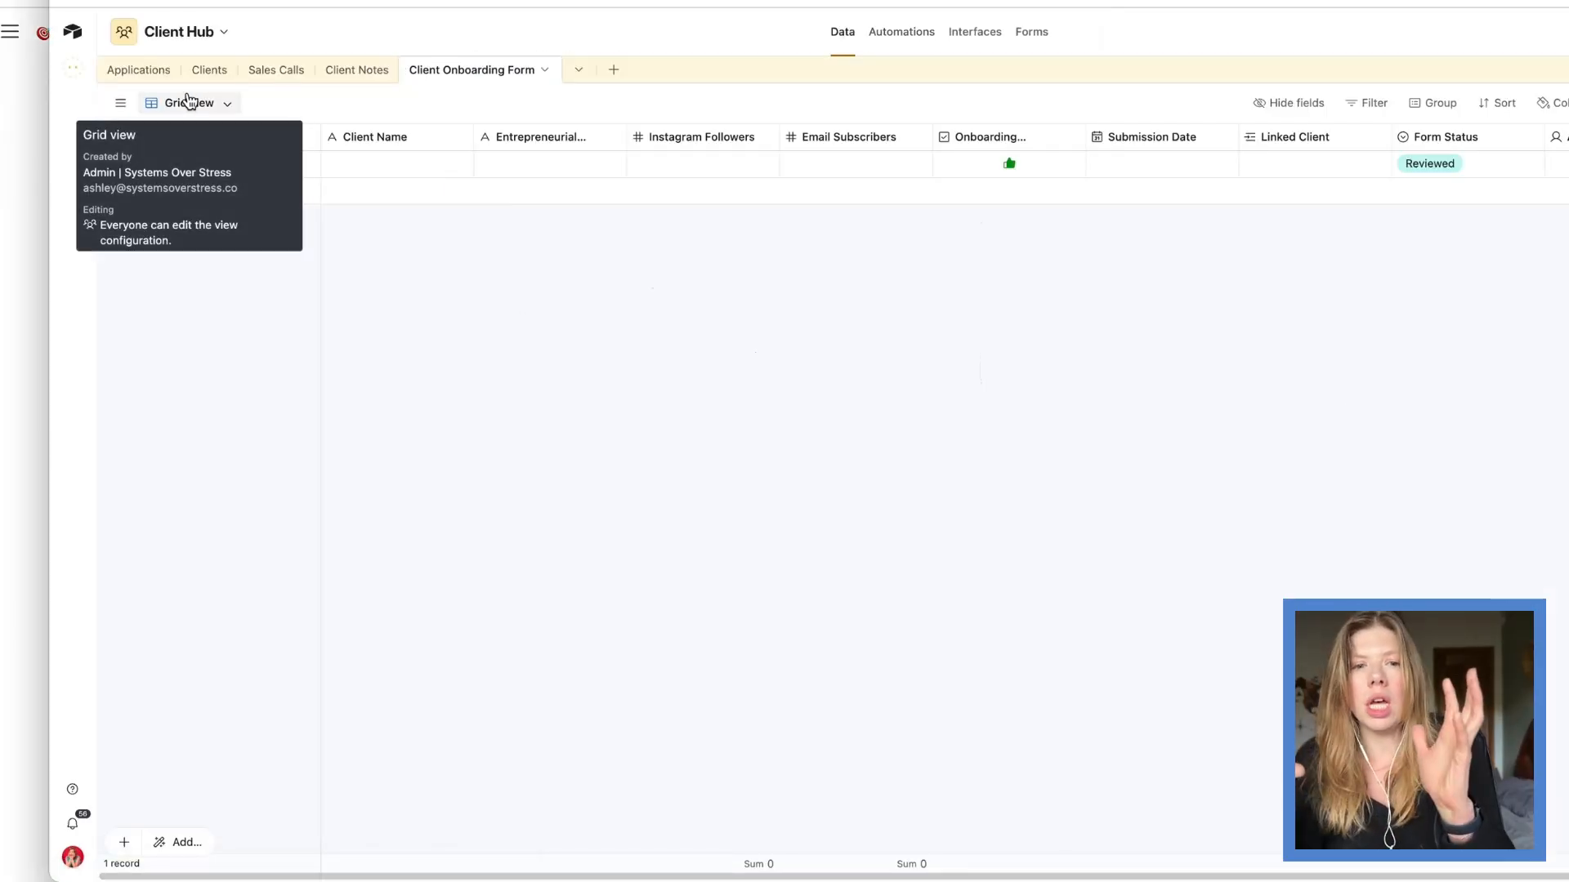